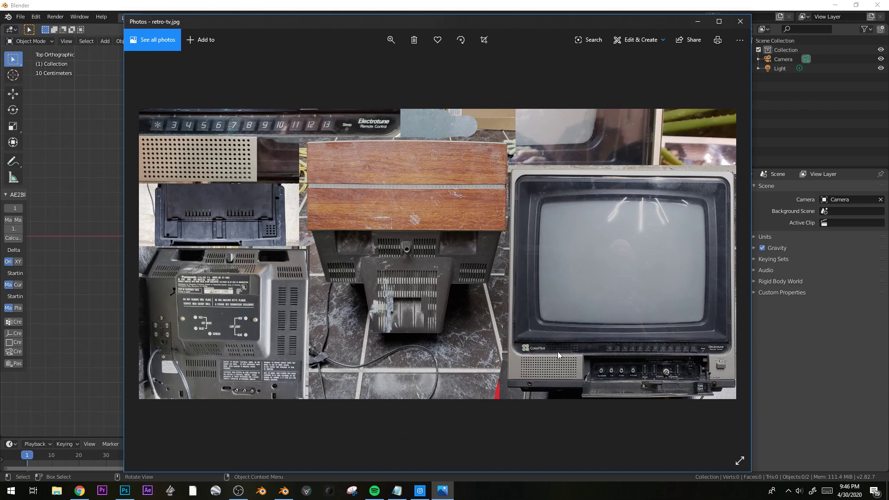
Examine the TV's front, screen bezel and lower control panel in the retro-tv.jpg reference photo.
{"action": "scroll", "coordinate": [398, 258], "scroll_direction": "up", "scroll_amount": 3}
{"action": "left_click_drag", "start_coordinate": [558, 252], "coordinate": [237, 257]}
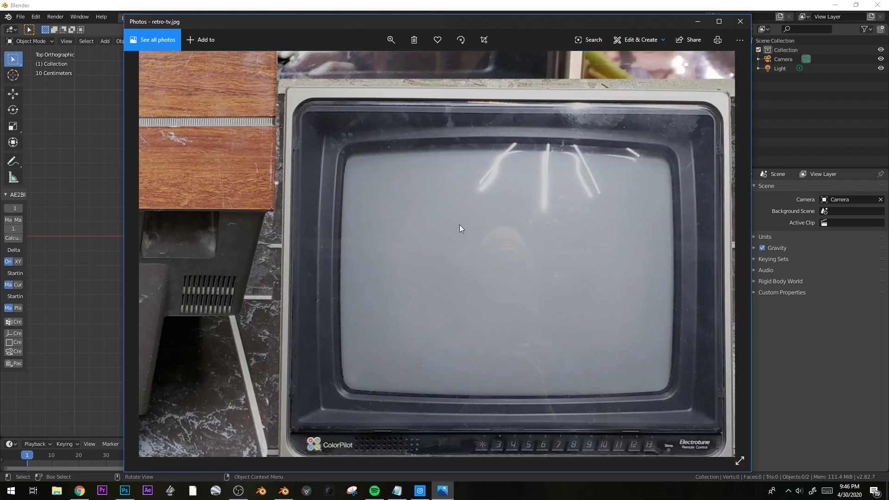
{"action": "scroll", "coordinate": [460, 224], "scroll_direction": "down", "scroll_amount": 3}
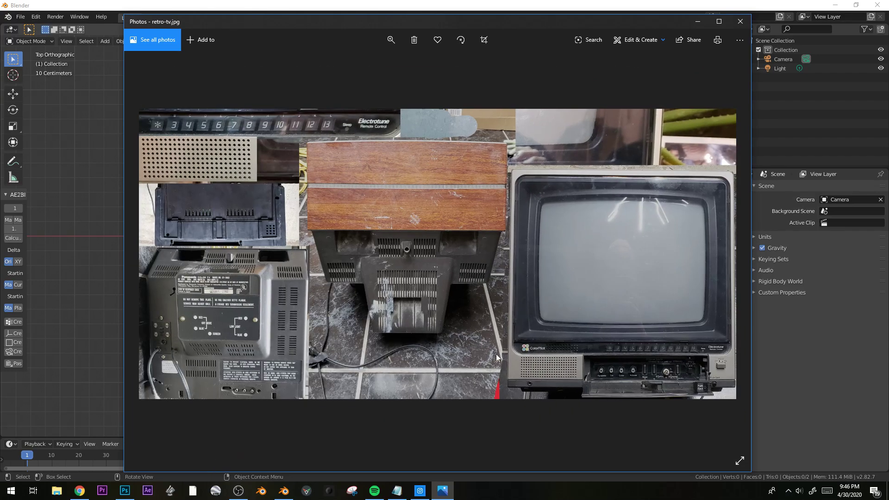
{"action": "scroll", "coordinate": [615, 365], "scroll_direction": "up", "scroll_amount": 5}
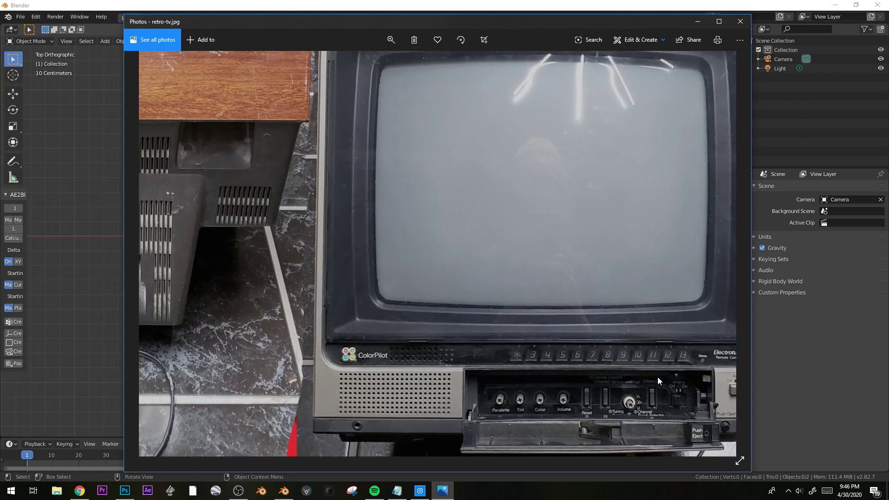
{"action": "scroll", "coordinate": [598, 363], "scroll_direction": "up", "scroll_amount": 3}
{"action": "scroll", "coordinate": [577, 372], "scroll_direction": "down", "scroll_amount": 4}
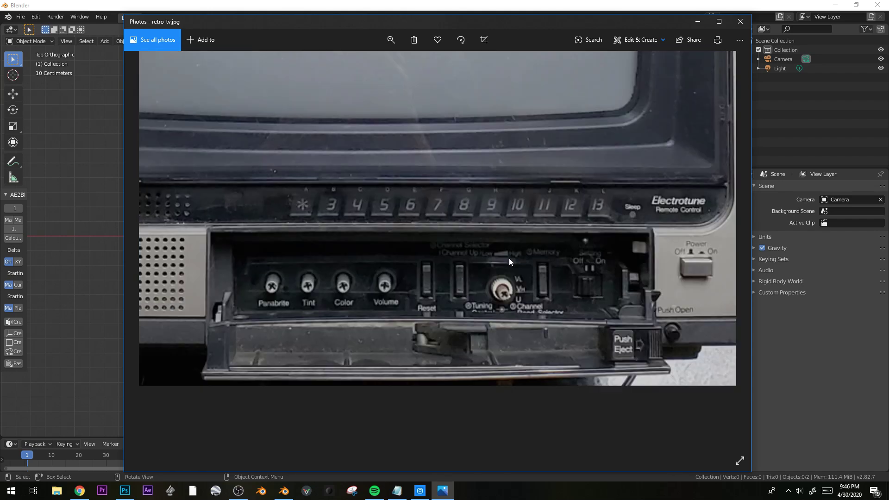
{"action": "scroll", "coordinate": [523, 298], "scroll_direction": "down", "scroll_amount": 4}
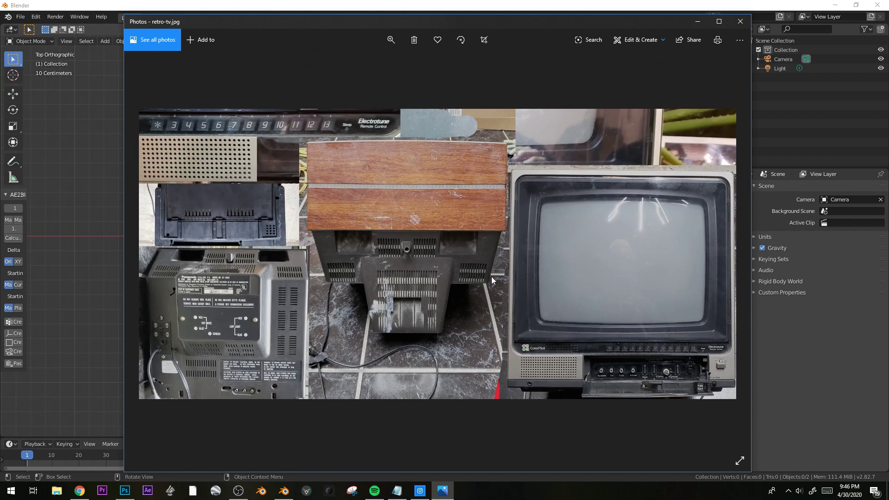
Switch to Blender and import retro-tv.jpg from the patreon project folder as an image plane.
{"action": "left_click", "coordinate": [105, 231]}
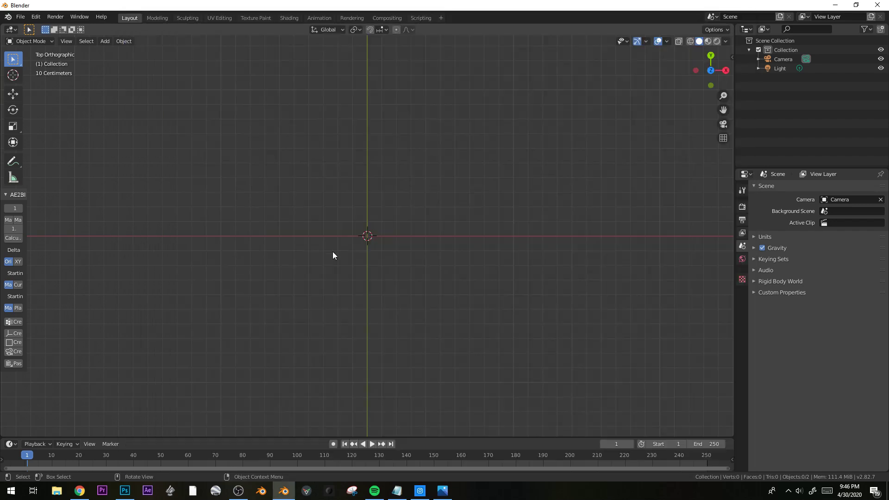
{"action": "key", "text": "F3"}
{"action": "key", "text": "Escape"}
{"action": "key", "text": "F3"}
{"action": "type", "text": "images"}
{"action": "key", "text": "Down"}
{"action": "key", "text": "Return"}
{"action": "left_click", "coordinate": [32, 231]}
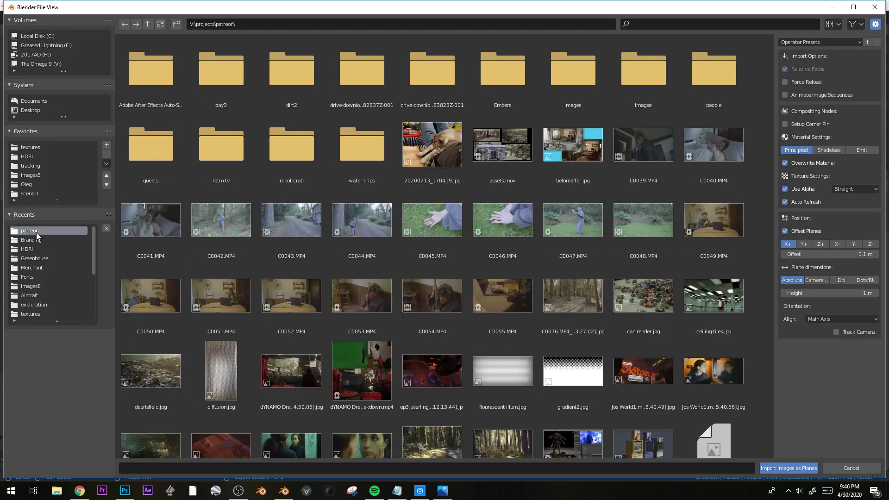
{"action": "scroll", "coordinate": [487, 379], "scroll_direction": "down", "scroll_amount": 5}
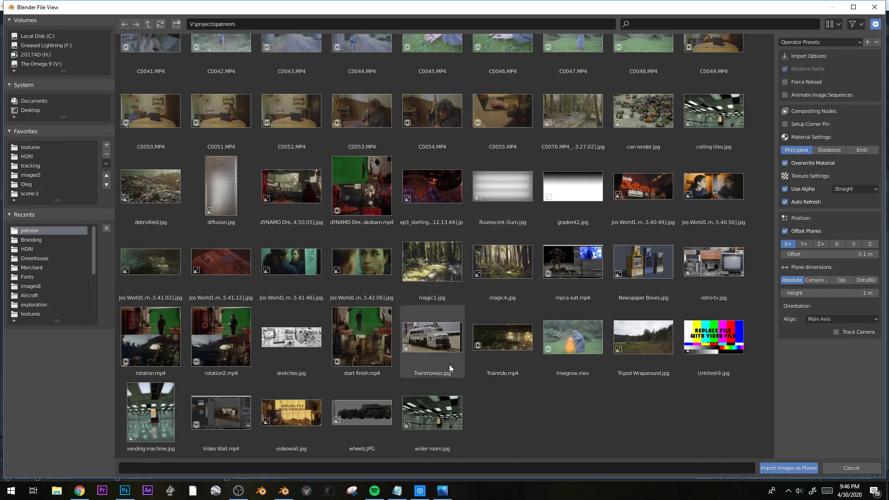
{"action": "double_click", "coordinate": [708, 254]}
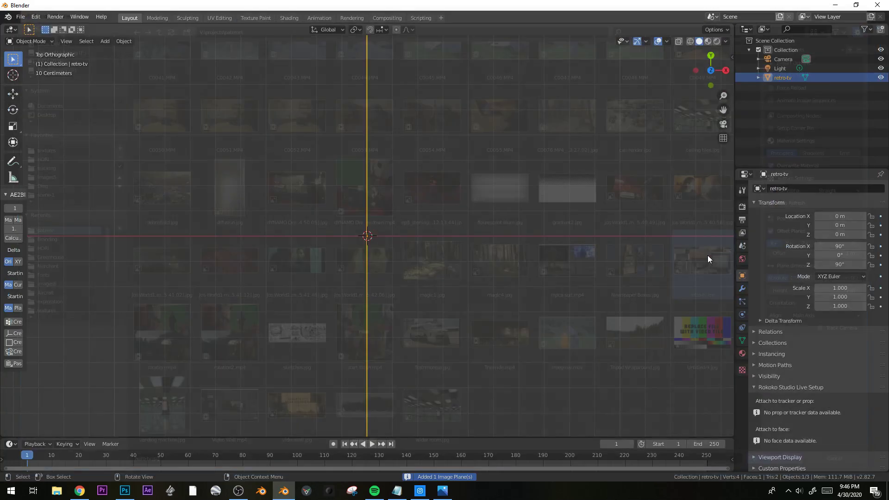
Rotate the image plane to 0° about Z so it faces the front view, and display its texture with Material Preview shading.
{"action": "middle_click_drag", "start_coordinate": [446, 312], "coordinate": [391, 258]}
{"action": "scroll", "coordinate": [424, 285], "scroll_direction": "down", "scroll_amount": 9}
{"action": "key", "text": "KP_7"}
{"action": "key", "text": "r"}
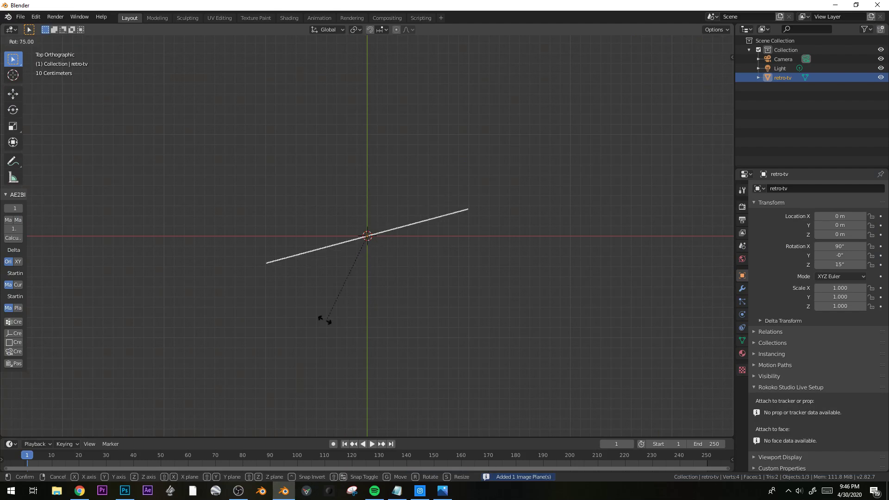
{"action": "left_click", "coordinate": [307, 310]}
{"action": "key", "text": "KP_1"}
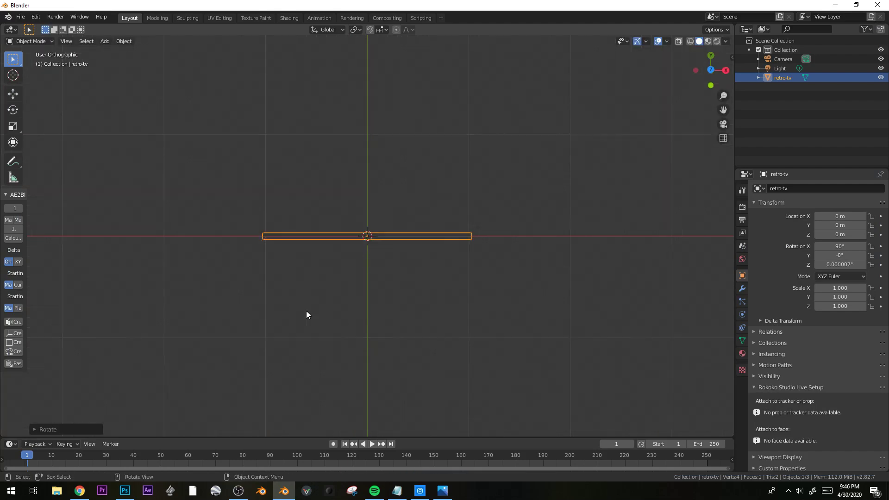
{"action": "key", "text": "z"}
{"action": "left_click", "coordinate": [342, 341]}
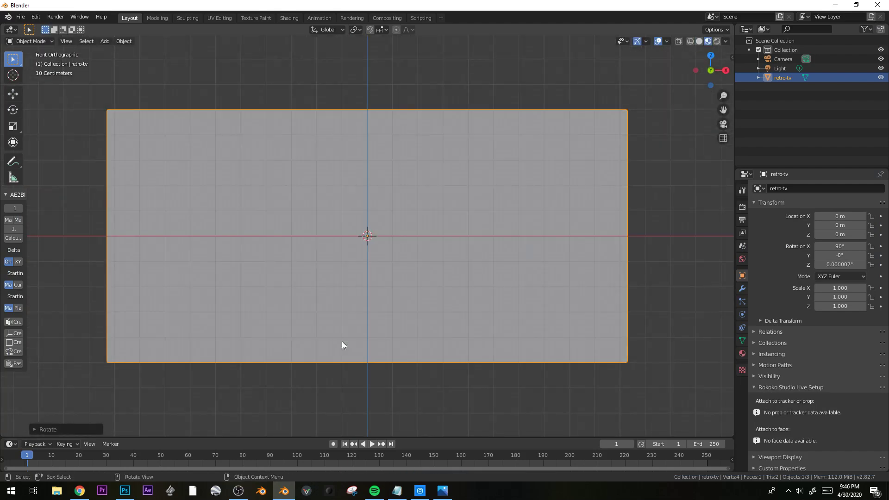
{"action": "key", "text": "g"}
{"action": "key", "text": "x"}
{"action": "right_click", "coordinate": [516, 285]}
{"action": "key", "text": "g"}
{"action": "key", "text": "z"}
{"action": "right_click", "coordinate": [517, 325]}
{"action": "mouse_move", "coordinate": [516, 324]}
{"action": "middle_mouse_down"}
{"action": "mouse_move", "coordinate": [481, 312]}
{"action": "mouse_move", "coordinate": [407, 315]}
{"action": "mouse_move", "coordinate": [502, 320]}
{"action": "middle_mouse_up"}
{"action": "key", "text": "KP_1"}
Cut a rectangle around the TV's front cabinet on the image plane with the Knife tool, keeping the edges straight.
{"action": "scroll", "coordinate": [391, 324], "scroll_direction": "up", "scroll_amount": 2}
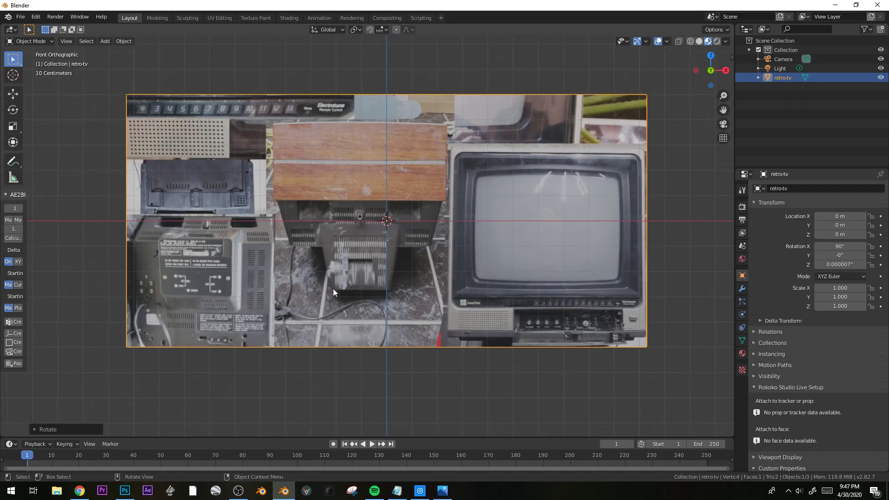
{"action": "key", "text": "Tab"}
{"action": "scroll", "coordinate": [296, 264], "scroll_direction": "up", "scroll_amount": 3}
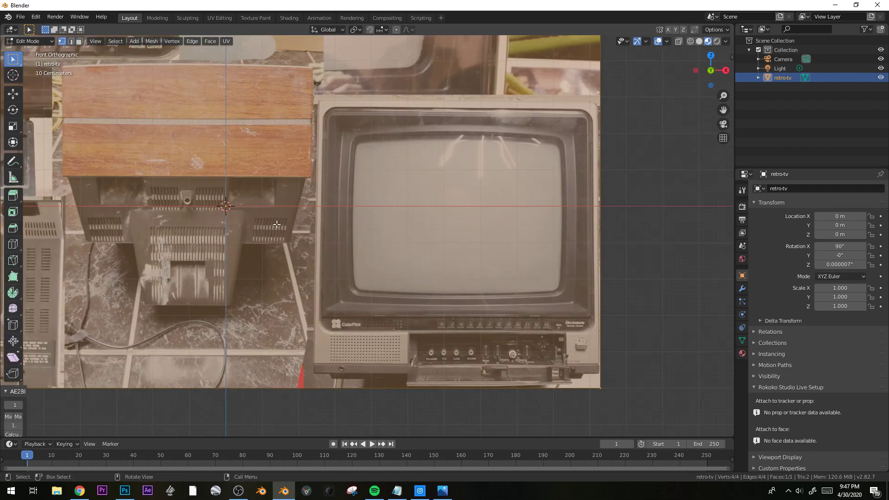
{"action": "scroll", "coordinate": [287, 220], "scroll_direction": "up", "scroll_amount": 1}
{"action": "key", "text": "k"}
{"action": "key", "text": "c"}
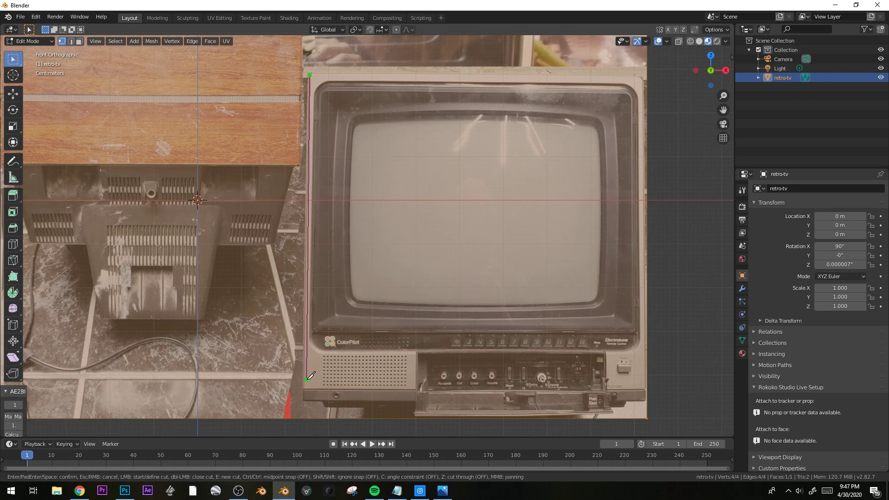
{"action": "left_click", "coordinate": [309, 399]}
{"action": "key", "text": "shift"}
{"action": "left_click", "coordinate": [646, 400]}
{"action": "left_click", "coordinate": [646, 76]}
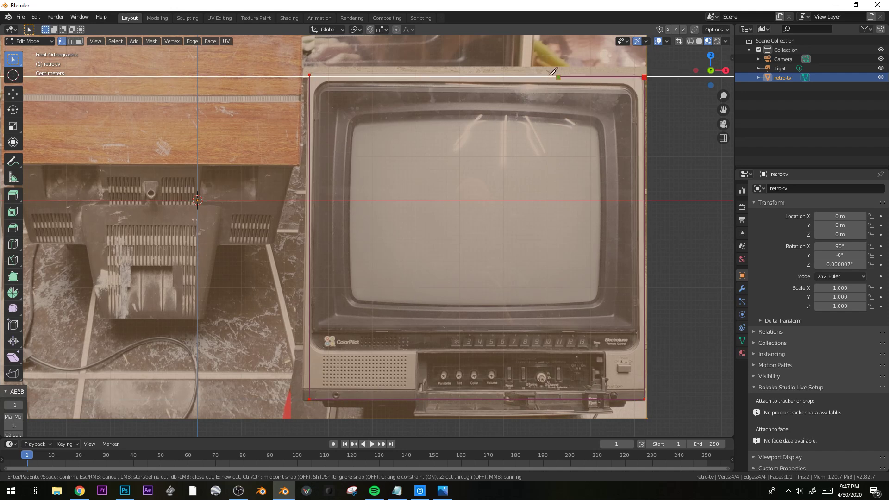
{"action": "left_click", "coordinate": [311, 75]}
{"action": "key", "text": "Return"}
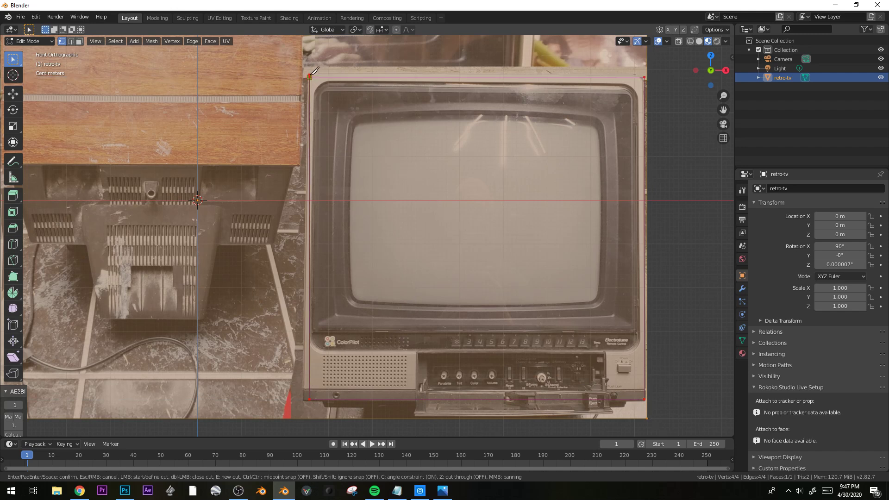
Delete all the plane's faces outside the rectangle around the TV's front.
{"action": "key", "text": "3"}
{"action": "scroll", "coordinate": [371, 139], "scroll_direction": "down", "scroll_amount": 2}
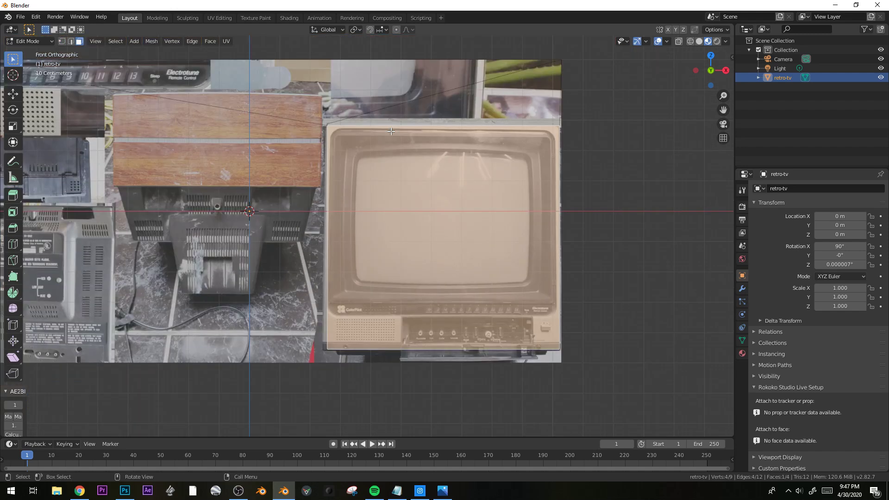
{"action": "left_click", "coordinate": [391, 132], "text": "ctrl"}
{"action": "key", "text": "x"}
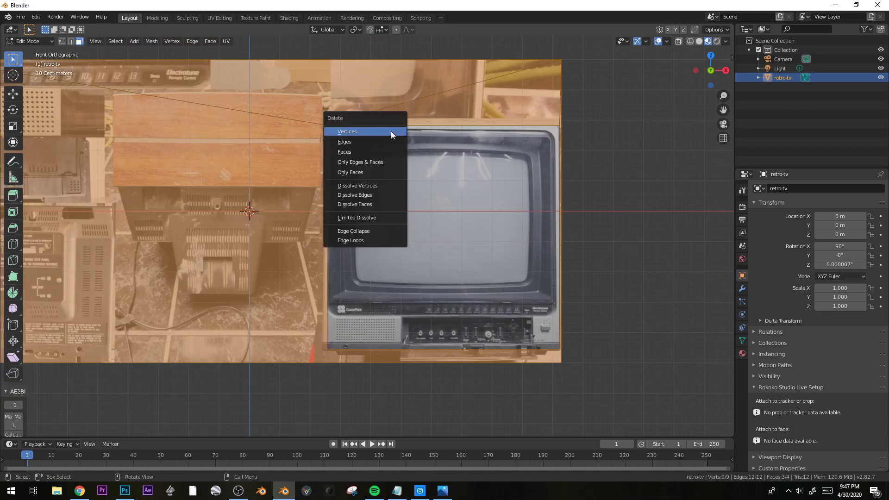
{"action": "left_click", "coordinate": [367, 154]}
Split the 3D viewport and turn the new area into a UV Editor showing the whole TV front in the photo.
{"action": "left_click_drag", "start_coordinate": [5, 26], "coordinate": [301, 93]}
{"action": "left_click", "coordinate": [10, 29]}
{"action": "left_click", "coordinate": [34, 74]}
{"action": "key", "text": "Tab"}
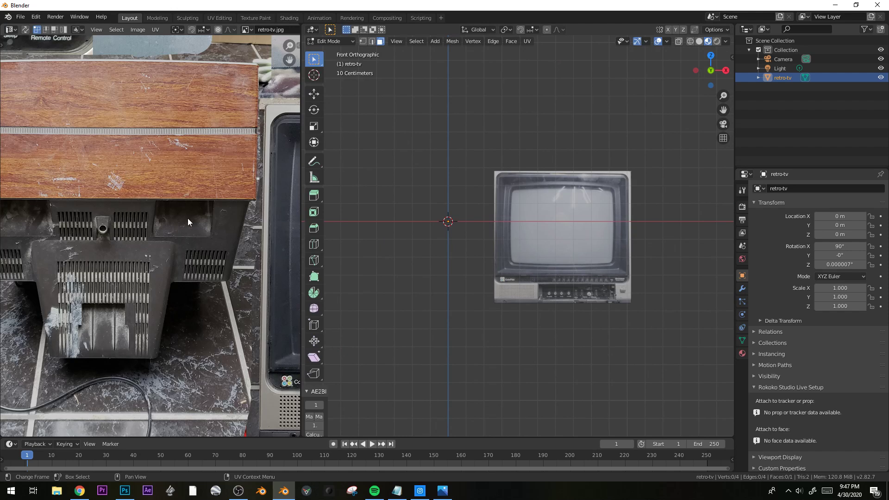
{"action": "scroll", "coordinate": [188, 218], "scroll_direction": "down", "scroll_amount": 3}
{"action": "key", "text": "Tab"}
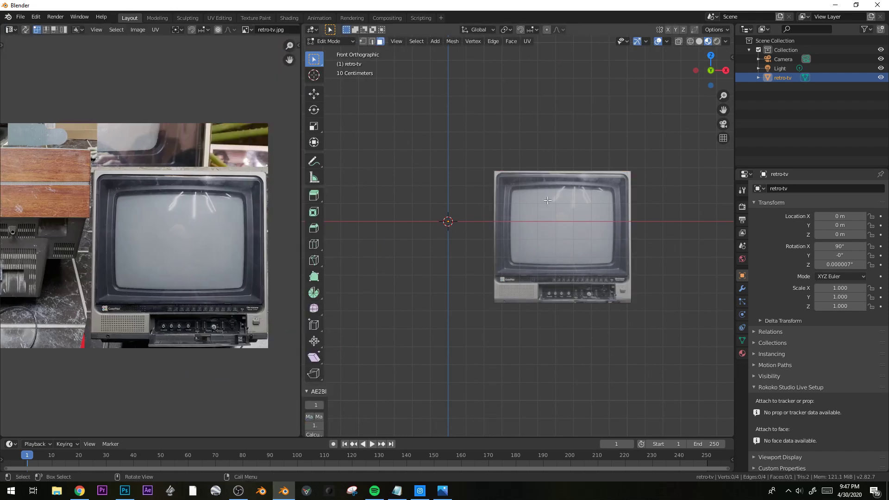
Select the entire TV front face so its UVs are available, and widen the UV Editor slightly.
{"action": "key", "text": "a"}
{"action": "scroll", "coordinate": [519, 234], "scroll_direction": "up", "scroll_amount": 2}
{"action": "middle_click_drag", "start_coordinate": [563, 219], "coordinate": [482, 219], "text": "shift"}
{"action": "scroll", "coordinate": [483, 219], "scroll_direction": "up", "scroll_amount": 1}
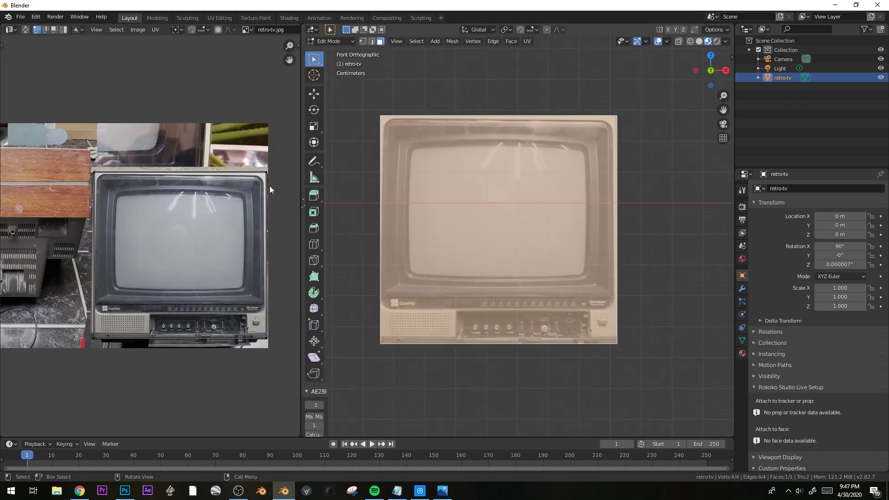
{"action": "left_click_drag", "start_coordinate": [300, 174], "coordinate": [318, 175]}
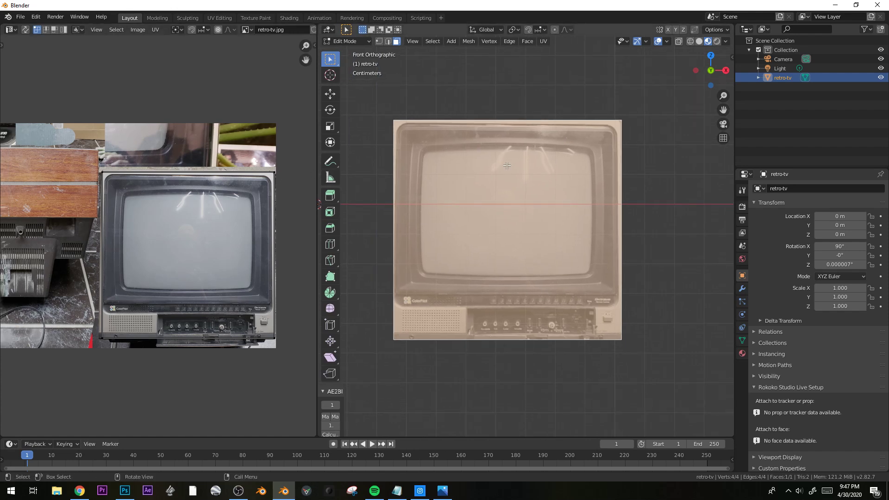
Move the UV vertices at the upper-left and lower-left of the face onto the matching TV cabinet corners in the photo.
{"action": "scroll", "coordinate": [111, 172], "scroll_direction": "up", "scroll_amount": 3}
{"action": "scroll", "coordinate": [138, 226], "scroll_direction": "up", "scroll_amount": 2}
{"action": "middle_click_drag", "start_coordinate": [73, 119], "coordinate": [109, 168]}
{"action": "key", "text": "g"}
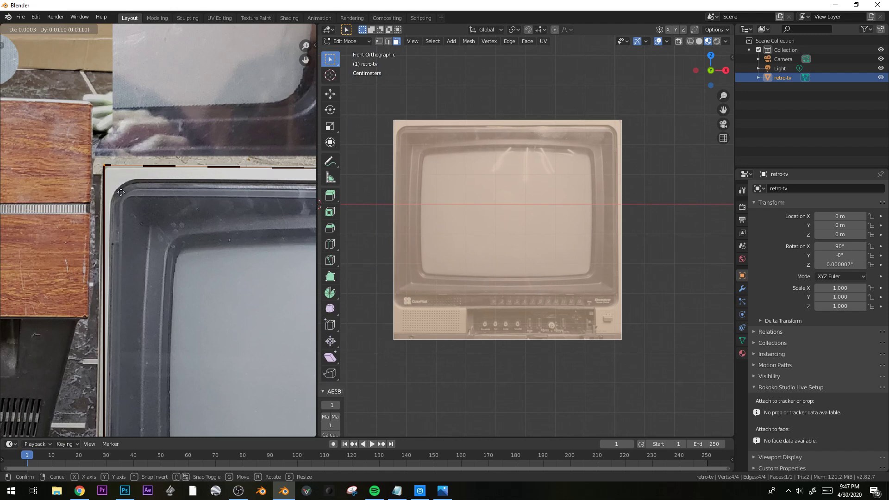
{"action": "left_click", "coordinate": [121, 193]}
{"action": "middle_click_drag", "start_coordinate": [157, 292], "coordinate": [199, 162]}
{"action": "scroll", "coordinate": [110, 337], "scroll_direction": "up", "scroll_amount": 1}
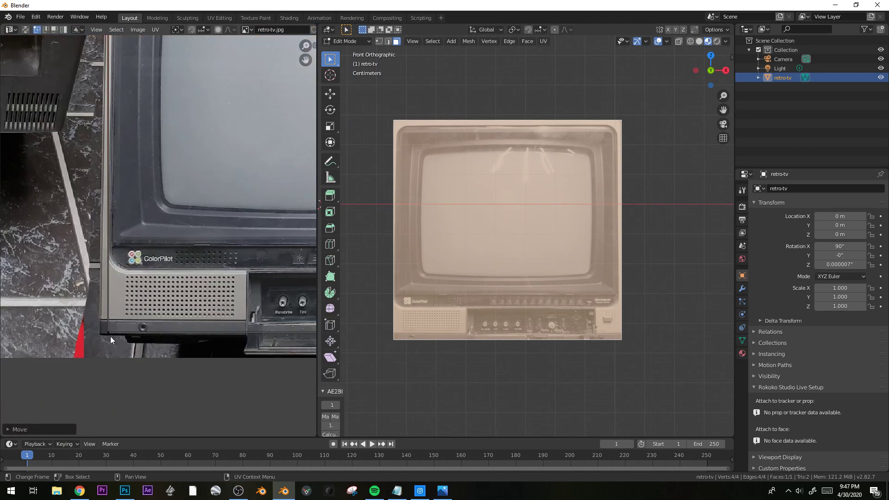
{"action": "key", "text": "g"}
{"action": "left_click", "coordinate": [98, 335]}
Move the lower-right UV vertex onto the matching cabinet corner in the photo and leave Edit Mode.
{"action": "scroll", "coordinate": [258, 341], "scroll_direction": "down", "scroll_amount": 3}
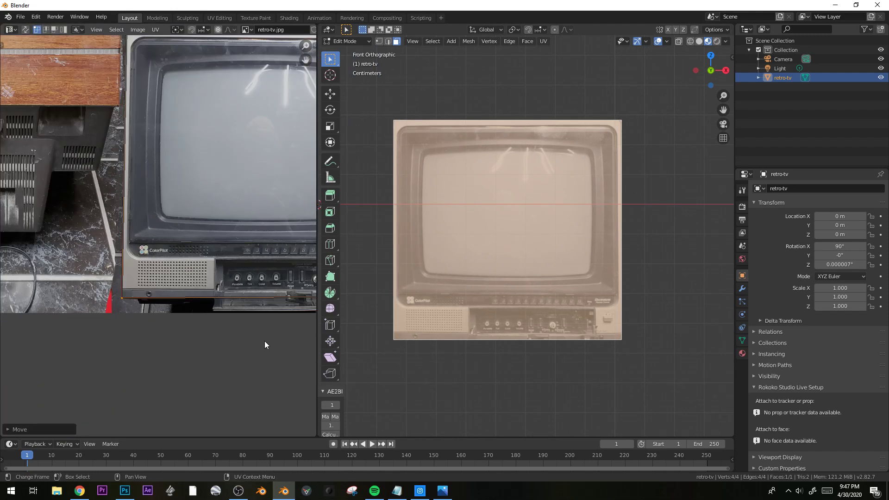
{"action": "middle_click_drag", "start_coordinate": [258, 342], "coordinate": [135, 337]}
{"action": "scroll", "coordinate": [134, 336], "scroll_direction": "up", "scroll_amount": 3}
{"action": "key", "text": "g"}
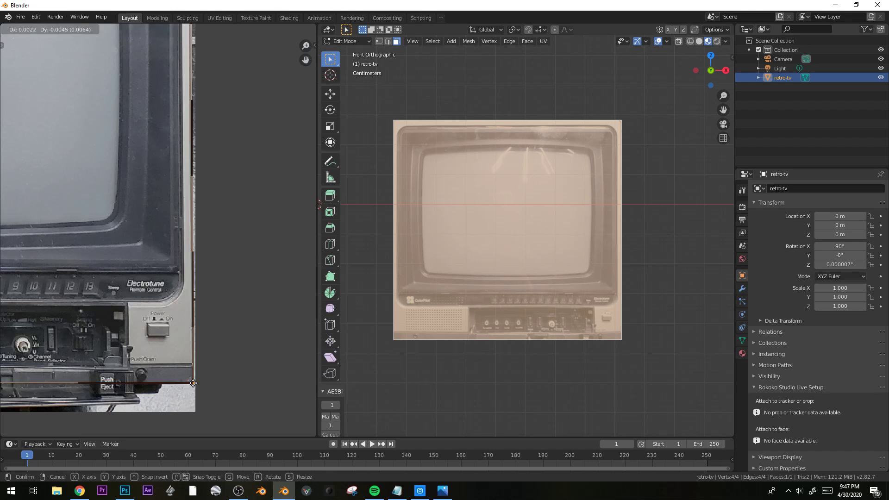
{"action": "left_click", "coordinate": [191, 383]}
{"action": "middle_click_drag", "start_coordinate": [191, 383], "coordinate": [213, 306]}
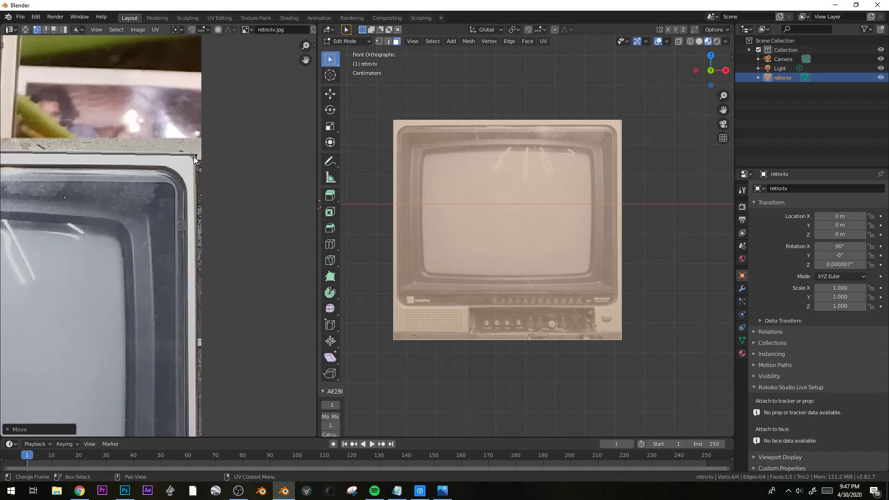
{"action": "key", "text": "Tab"}
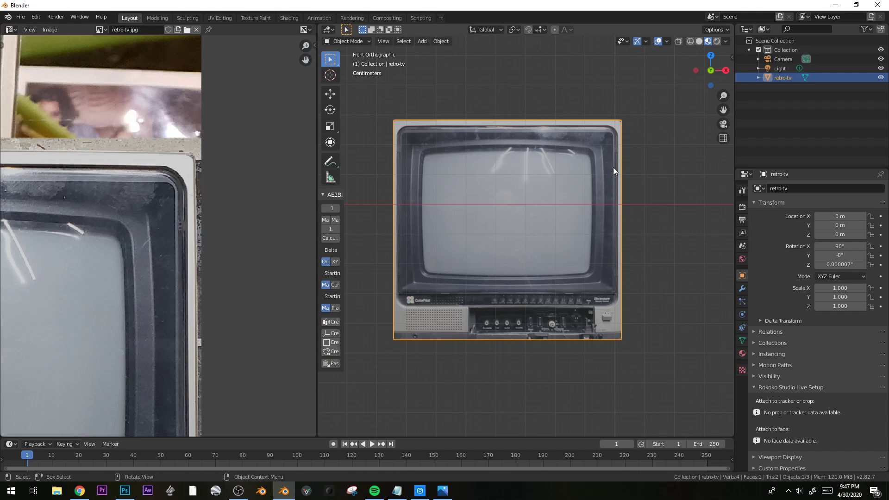
Knife a straight horizontal cut across the full width of the TV front, along the upper edge of the dark bottom strip.
{"action": "middle_click_drag", "start_coordinate": [598, 240], "coordinate": [574, 244], "text": "shift"}
{"action": "scroll", "coordinate": [575, 244], "scroll_direction": "up", "scroll_amount": 1}
{"action": "middle_click_drag", "start_coordinate": [449, 188], "coordinate": [475, 184], "text": "shift"}
{"action": "key", "text": "Tab"}
{"action": "key", "text": "Tab"}
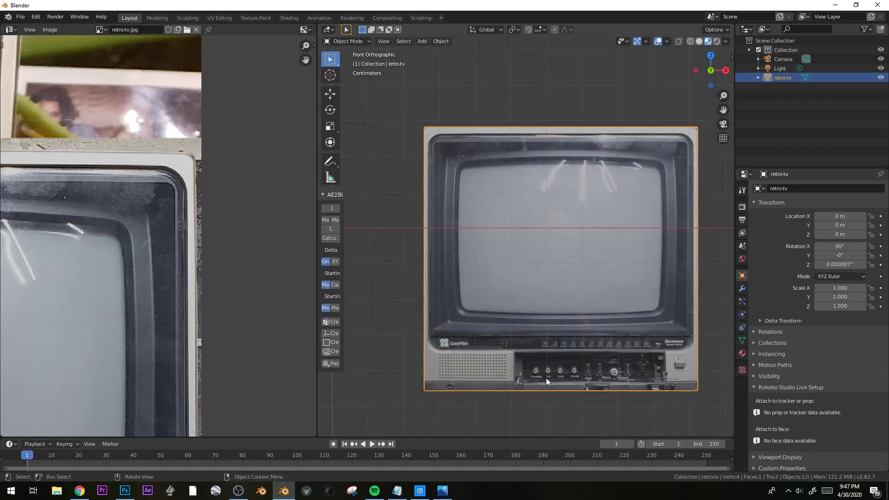
{"action": "key", "text": "Tab"}
{"action": "middle_click_drag", "start_coordinate": [546, 378], "coordinate": [531, 335], "text": "shift"}
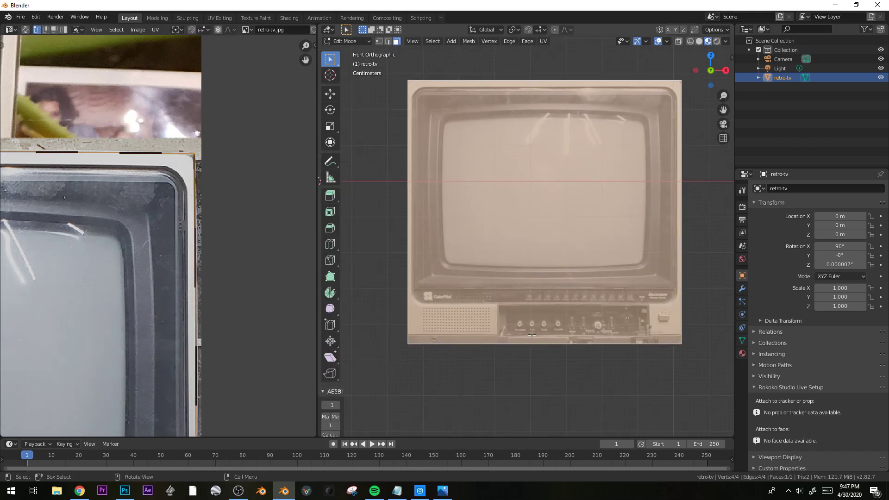
{"action": "key", "text": "k"}
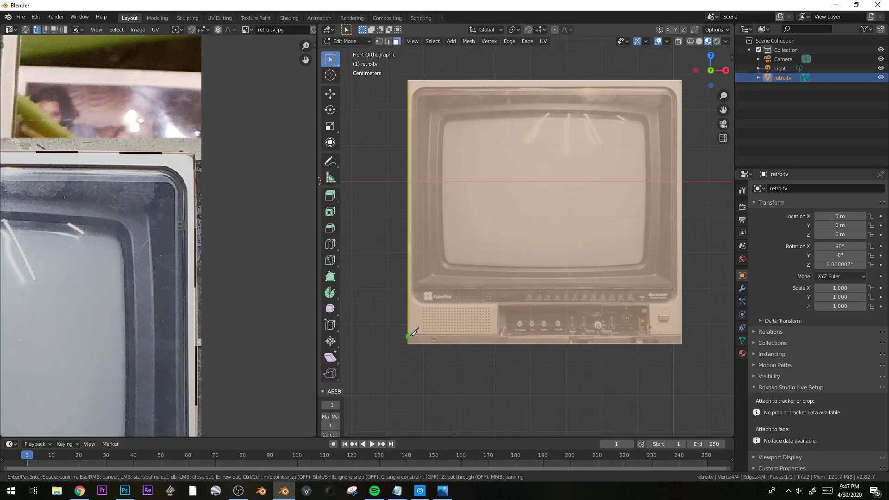
{"action": "left_click", "coordinate": [409, 335]}
{"action": "key", "text": "c"}
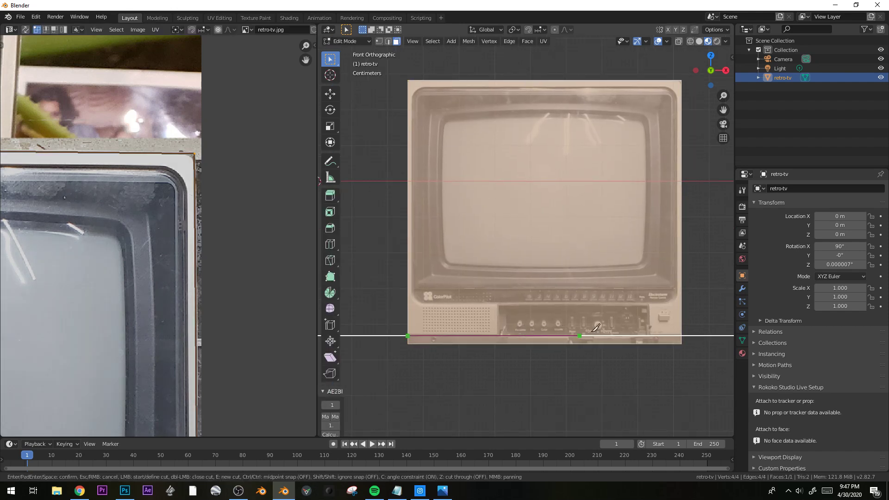
{"action": "left_click", "coordinate": [681, 335]}
{"action": "key", "text": "Return"}
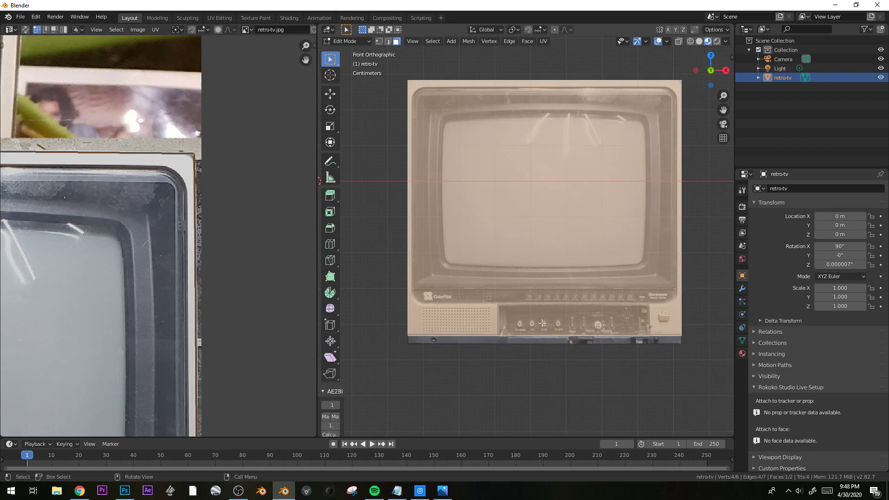
Extrude the large front face above the bottom strip slightly forward.
{"action": "middle_click_drag", "start_coordinate": [574, 342], "coordinate": [602, 277]}
{"action": "key", "text": "e"}
{"action": "left_click", "coordinate": [607, 264]}
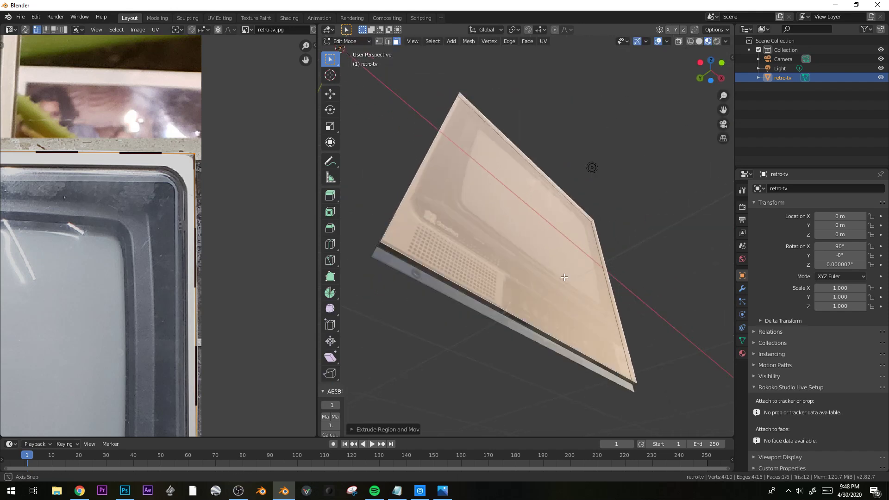
Knife an angle-constrained rectangular outline around the dark recessed control panel holding the knobs on the TV's lower front.
{"action": "key", "text": "KP_1"}
{"action": "scroll", "coordinate": [497, 297], "scroll_direction": "up", "scroll_amount": 2}
{"action": "scroll", "coordinate": [393, 139], "scroll_direction": "down", "scroll_amount": 1}
{"action": "key", "text": "k"}
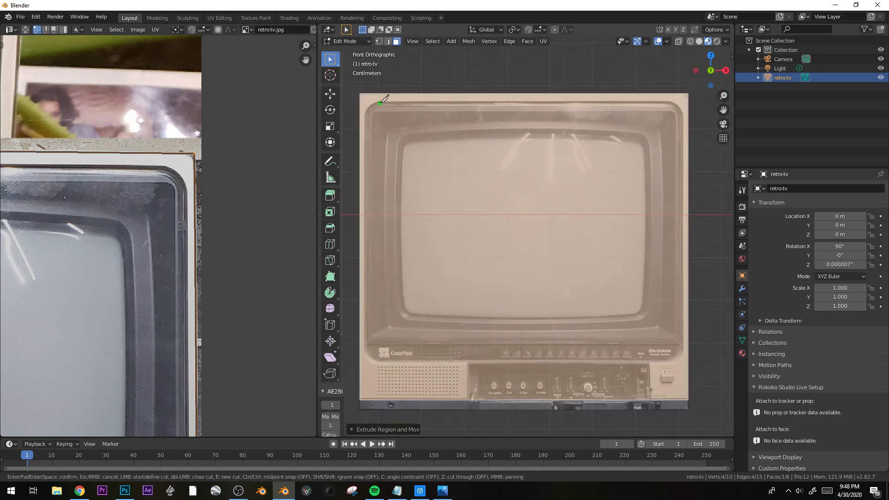
{"action": "key", "text": "shift"}
{"action": "scroll", "coordinate": [490, 378], "scroll_direction": "up", "scroll_amount": 1}
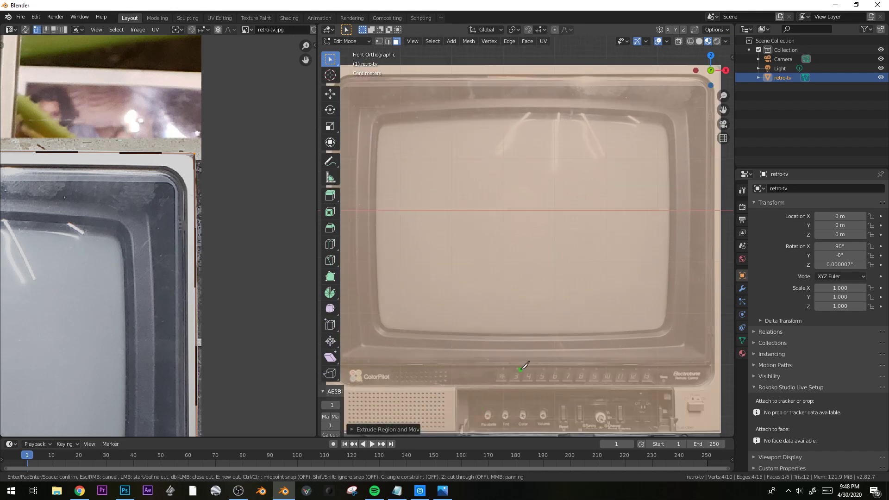
{"action": "middle_click_drag", "start_coordinate": [520, 370], "coordinate": [545, 220], "text": "shift"}
{"action": "scroll", "coordinate": [542, 222], "scroll_direction": "up", "scroll_amount": 1}
{"action": "left_click", "coordinate": [473, 238]}
{"action": "key", "text": "c"}
{"action": "key", "text": "shift"}
{"action": "left_click", "coordinate": [473, 287], "text": "shift"}
{"action": "middle_click_drag", "start_coordinate": [607, 288], "coordinate": [424, 294], "text": "shift"}
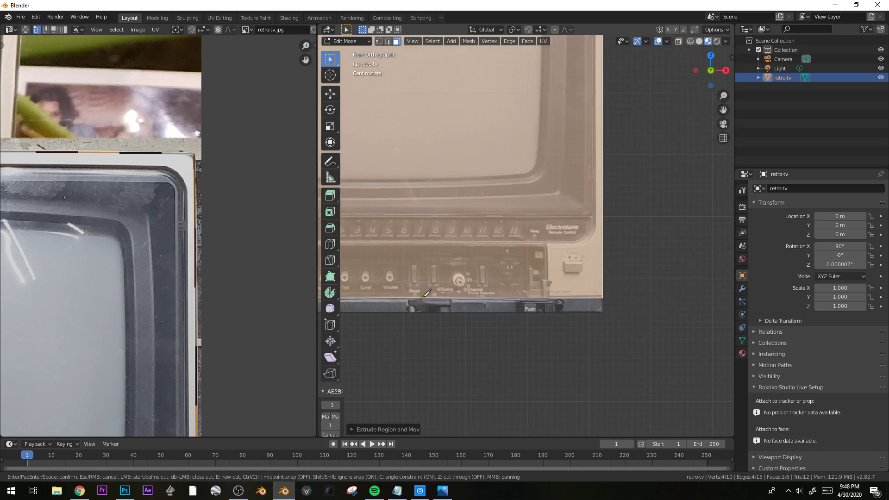
{"action": "left_click", "coordinate": [550, 295]}
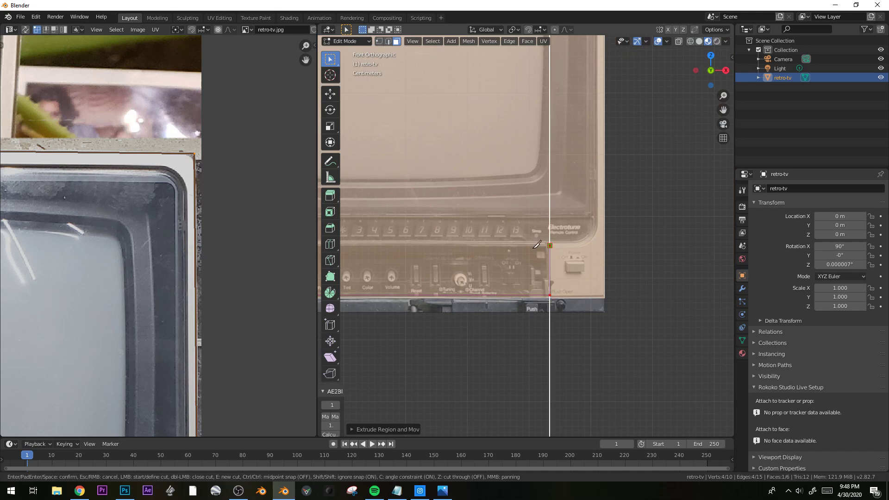
{"action": "left_click", "coordinate": [387, 246]}
{"action": "middle_click_drag", "start_coordinate": [388, 246], "coordinate": [556, 257], "text": "shift"}
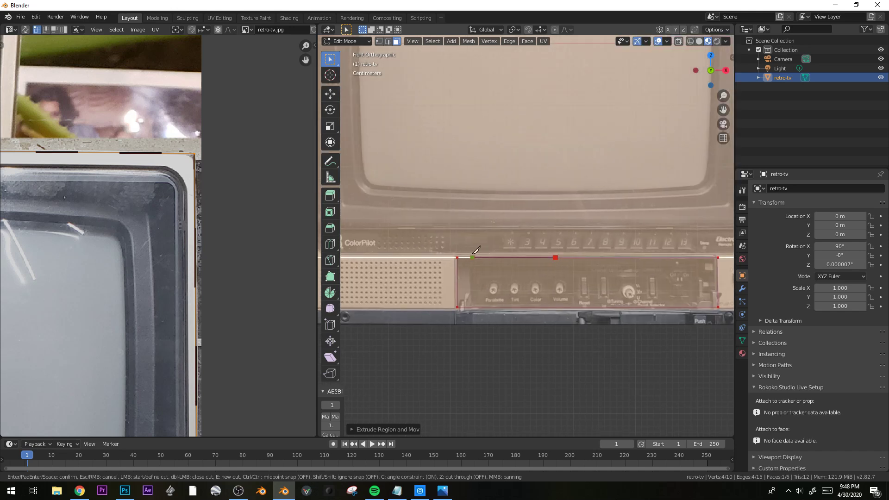
{"action": "left_click", "coordinate": [458, 256]}
{"action": "key", "text": "Return"}
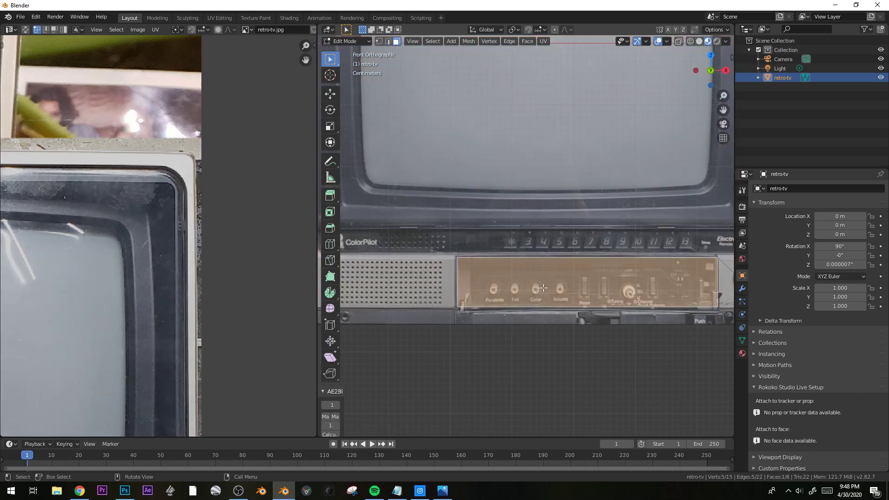
Extrude the control panel face inward to form a recess in the TV front.
{"action": "middle_click_drag", "start_coordinate": [463, 252], "coordinate": [652, 271]}
{"action": "key", "text": "e"}
{"action": "left_click", "coordinate": [625, 259]}
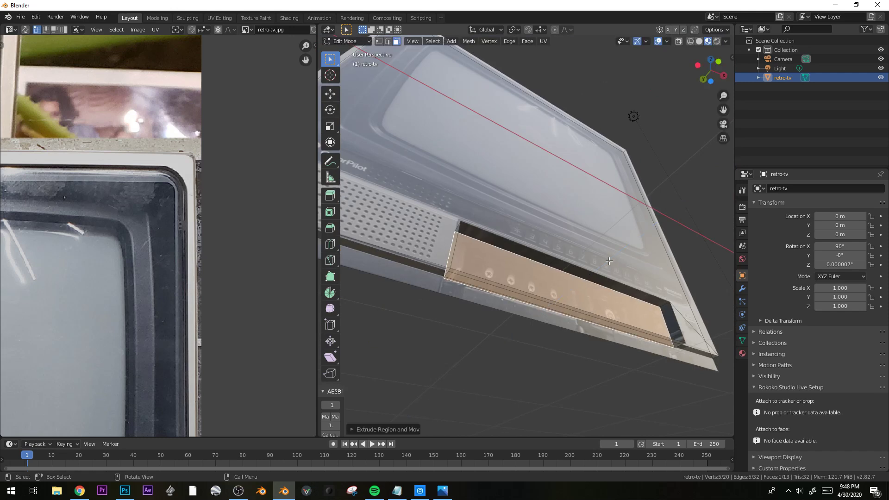
Leave Edit Mode and turn off Show Backface in the retro-tv material's settings.
{"action": "key", "text": "Tab"}
{"action": "middle_click_drag", "start_coordinate": [562, 262], "coordinate": [568, 294]}
{"action": "left_click", "coordinate": [742, 353]}
{"action": "scroll", "coordinate": [821, 335], "scroll_direction": "down", "scroll_amount": 10}
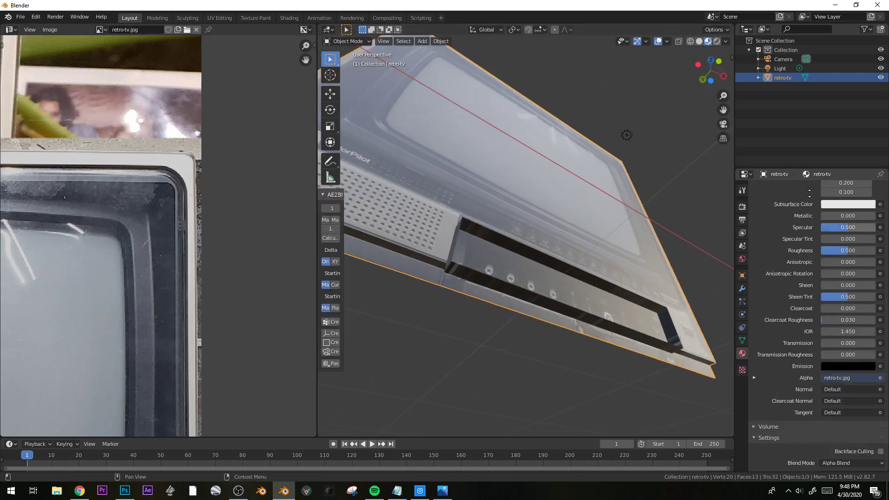
{"action": "left_click", "coordinate": [881, 395]}
{"action": "middle_click_drag", "start_coordinate": [579, 324], "coordinate": [632, 350]}
In front view, knife a rectangle around the Power button beside the control recess in Edit Mode.
{"action": "key", "text": "Tab"}
{"action": "key", "text": "KP_1"}
{"action": "scroll", "coordinate": [551, 310], "scroll_direction": "up", "scroll_amount": 6}
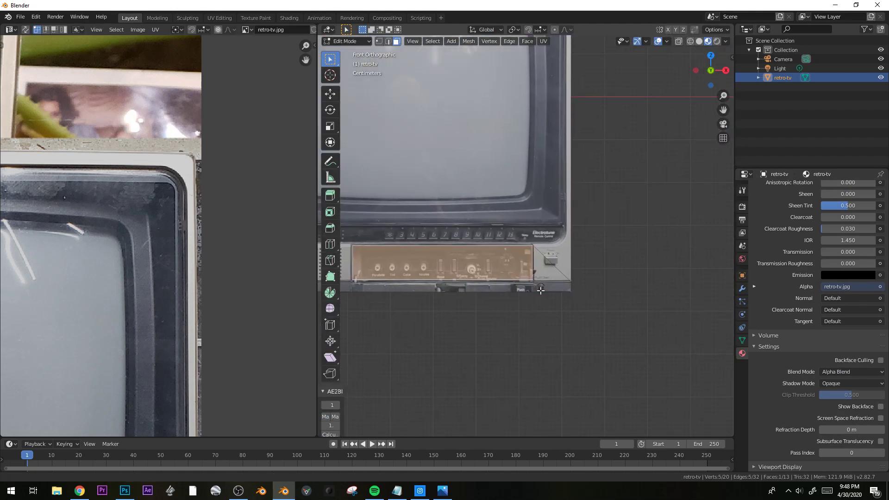
{"action": "scroll", "coordinate": [551, 310], "scroll_direction": "up", "scroll_amount": 2}
{"action": "key", "text": "k"}
{"action": "left_click", "coordinate": [583, 298]}
{"action": "key", "text": "c"}
{"action": "left_click", "coordinate": [584, 317]}
{"action": "left_click", "coordinate": [620, 318]}
{"action": "left_click", "coordinate": [620, 296]}
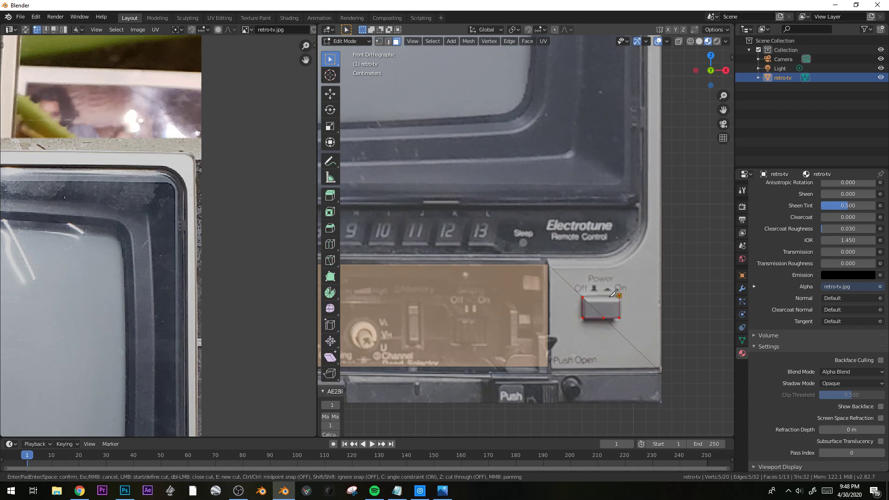
{"action": "left_click", "coordinate": [581, 296]}
{"action": "key", "text": "Return"}
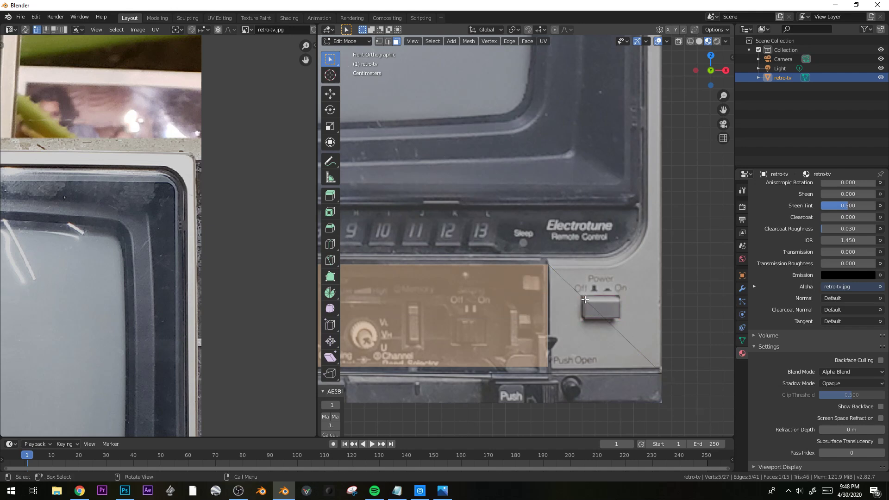
Extrude both faces of the Power button outward from the TV front, leave Edit Mode and deselect the model.
{"action": "left_click", "coordinate": [589, 311], "text": "shift"}
{"action": "left_click", "coordinate": [605, 306], "text": "shift"}
{"action": "key", "text": "alt+a"}
{"action": "left_click", "coordinate": [590, 312]}
{"action": "left_click", "coordinate": [605, 306], "text": "shift"}
{"action": "key", "text": "e"}
{"action": "middle_click_drag", "start_coordinate": [559, 324], "coordinate": [528, 305]}
{"action": "left_click", "coordinate": [595, 351]}
{"action": "key", "text": "Tab"}
{"action": "scroll", "coordinate": [588, 339], "scroll_direction": "down", "scroll_amount": 4}
{"action": "left_click", "coordinate": [588, 340]}
{"action": "middle_click_drag", "start_coordinate": [448, 275], "coordinate": [513, 297], "text": "shift"}
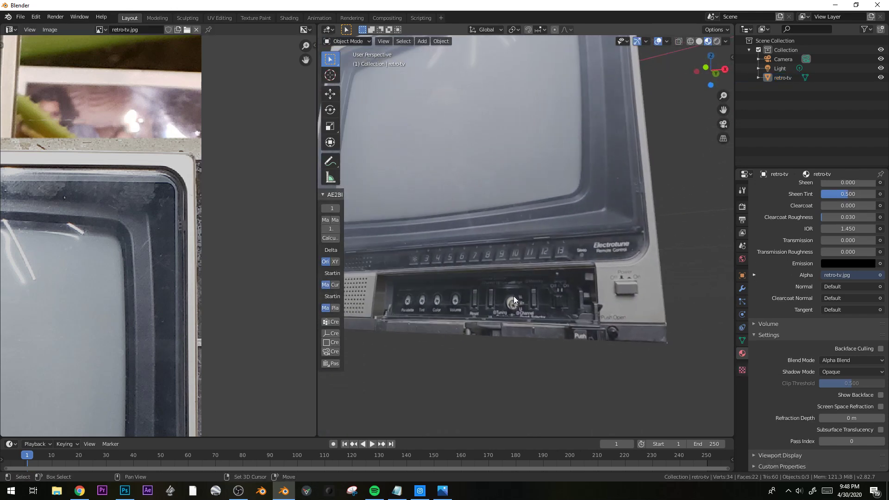
Return to Edit Mode and face the control recess in front view.
{"action": "key", "text": "Tab"}
{"action": "key", "text": "KP_1"}
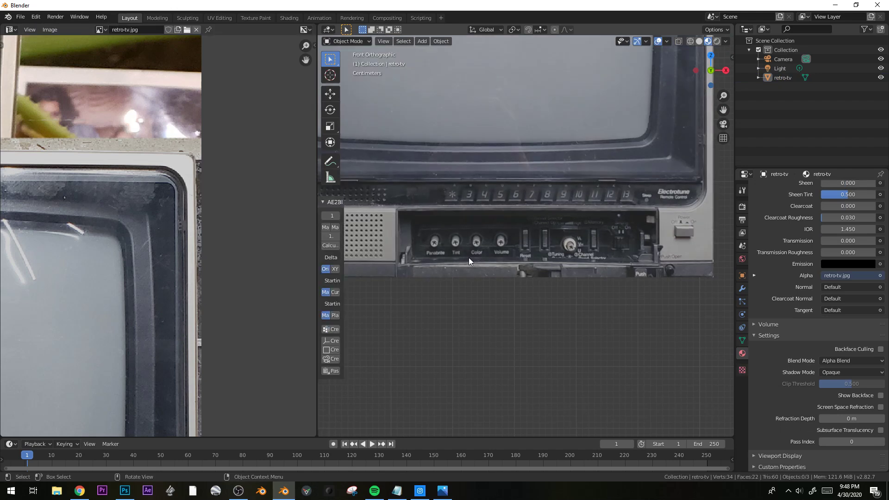
{"action": "scroll", "coordinate": [463, 259], "scroll_direction": "up", "scroll_amount": 3}
{"action": "middle_click_drag", "start_coordinate": [394, 277], "coordinate": [483, 258], "text": "shift"}
{"action": "scroll", "coordinate": [483, 258], "scroll_direction": "up", "scroll_amount": 1}
{"action": "key", "text": "k"}
{"action": "key", "text": "Escape"}
{"action": "scroll", "coordinate": [509, 214], "scroll_direction": "down", "scroll_amount": 3}
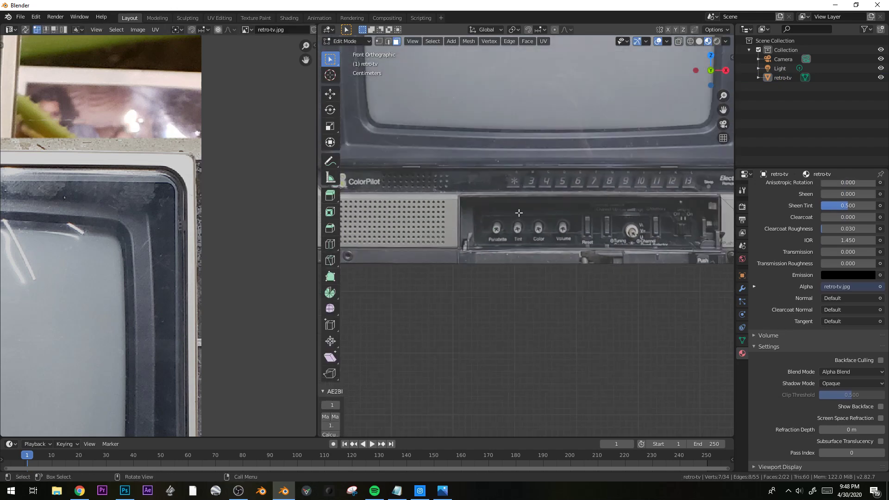
{"action": "scroll", "coordinate": [518, 212], "scroll_direction": "down", "scroll_amount": 2}
{"action": "key", "text": "shift+a"}
{"action": "key", "text": "Escape"}
Knife a small closed polygon around the round front of the Panabrite knob in the control recess.
{"action": "scroll", "coordinate": [519, 213], "scroll_direction": "up", "scroll_amount": 5}
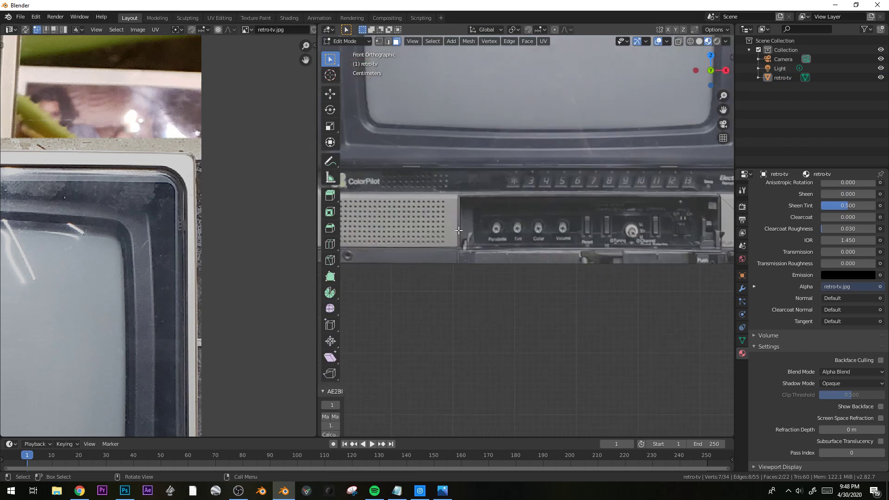
{"action": "key", "text": "k"}
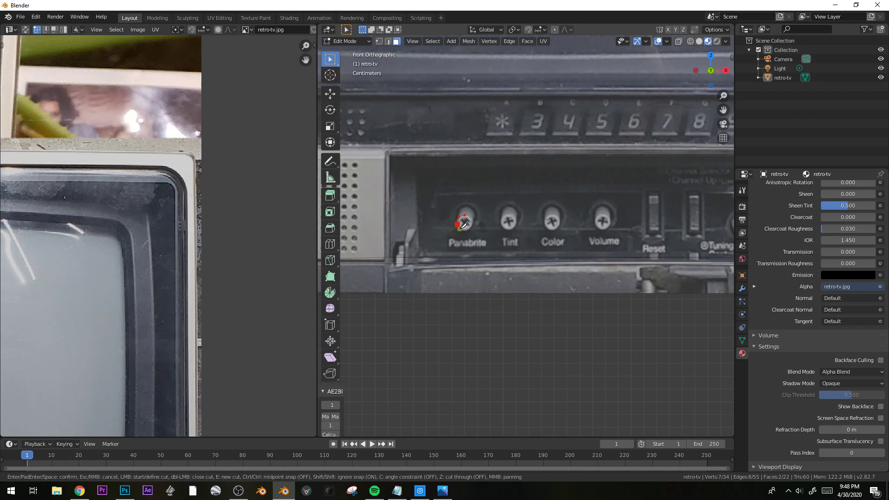
{"action": "left_click", "coordinate": [470, 218], "text": "shift"}
{"action": "left_click", "coordinate": [468, 213]}
{"action": "key", "text": "Return"}
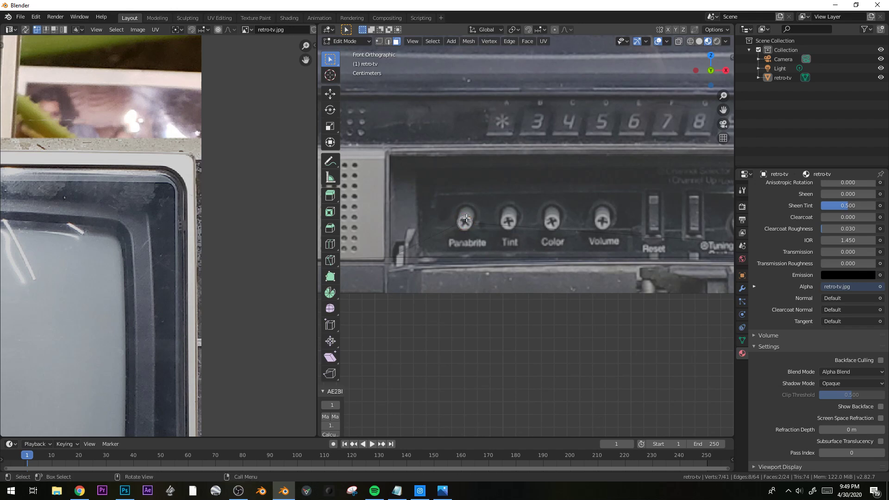
Extrude the Panabrite knob's face outward and adjust the whole knob's height along Z.
{"action": "left_click", "coordinate": [464, 224], "text": "alt"}
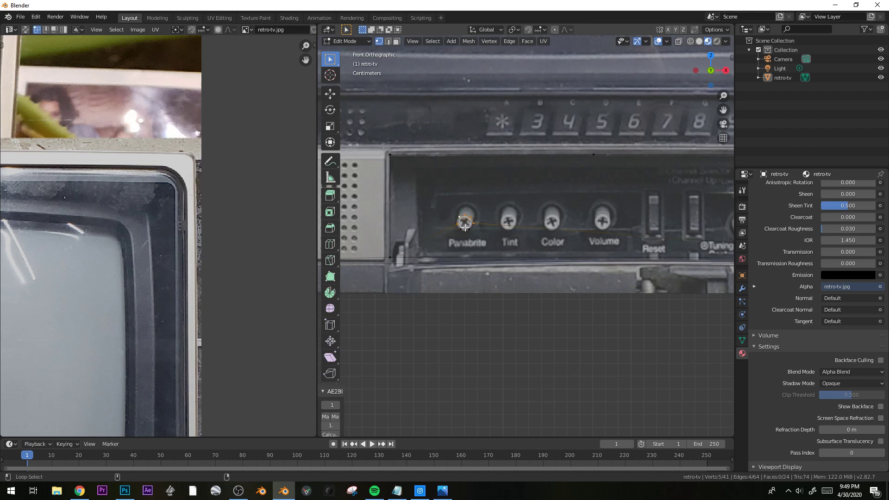
{"action": "right_click", "coordinate": [468, 222]}
{"action": "key", "text": "Escape"}
{"action": "scroll", "coordinate": [455, 218], "scroll_direction": "up", "scroll_amount": 3}
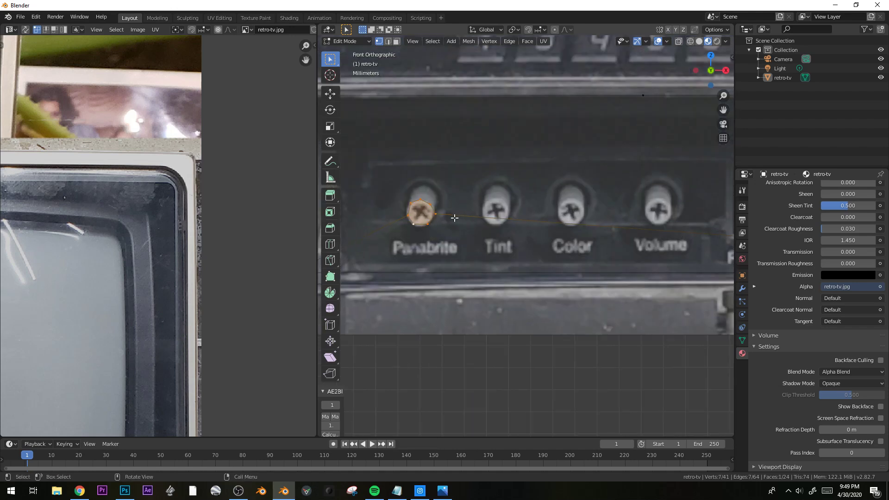
{"action": "right_click", "coordinate": [419, 203]}
{"action": "key", "text": "Escape"}
{"action": "scroll", "coordinate": [450, 217], "scroll_direction": "down", "scroll_amount": 2}
{"action": "middle_click_drag", "start_coordinate": [450, 217], "coordinate": [451, 230]}
{"action": "key", "text": "e"}
{"action": "left_click", "coordinate": [529, 213]}
{"action": "key", "text": "ctrl+KP_Add"}
{"action": "key", "text": "g"}
{"action": "key", "text": "z"}
{"action": "left_click", "coordinate": [529, 210]}
Duplicate the Panabrite knob geometry as a separate piece and delete the original knob's faces.
{"action": "key", "text": "shift+d"}
{"action": "left_click", "coordinate": [466, 205]}
{"action": "key", "text": "3"}
{"action": "left_click", "coordinate": [473, 207]}
{"action": "key", "text": "ctrl+KP_Add"}
{"action": "key", "text": "x"}
{"action": "left_click", "coordinate": [499, 228]}
Select the whole linked duplicate knob, scale it and move it along Z to fit the Panabrite knob in the photo.
{"action": "left_click", "coordinate": [468, 197]}
{"action": "key", "text": "ctrl+l"}
{"action": "key", "text": "g"}
{"action": "key", "text": "z"}
{"action": "right_click", "coordinate": [540, 195]}
{"action": "key", "text": "s"}
{"action": "left_click", "coordinate": [560, 194]}
{"action": "key", "text": "g"}
{"action": "key", "text": "z"}
{"action": "left_click", "coordinate": [574, 200]}
{"action": "key", "text": "g"}
{"action": "key", "text": "z"}
{"action": "left_click", "coordinate": [580, 201]}
Duplicate the knob in place, enlarge the copy, flatten it along Y and position it as a collar at the knob's base.
{"action": "key", "text": "shift+d"}
{"action": "right_click", "coordinate": [539, 206]}
{"action": "key", "text": "s"}
{"action": "left_click", "coordinate": [557, 208]}
{"action": "key", "text": "s"}
{"action": "key", "text": "y"}
{"action": "left_click", "coordinate": [485, 204]}
{"action": "key", "text": "g"}
{"action": "key", "text": "y"}
{"action": "key", "text": "z"}
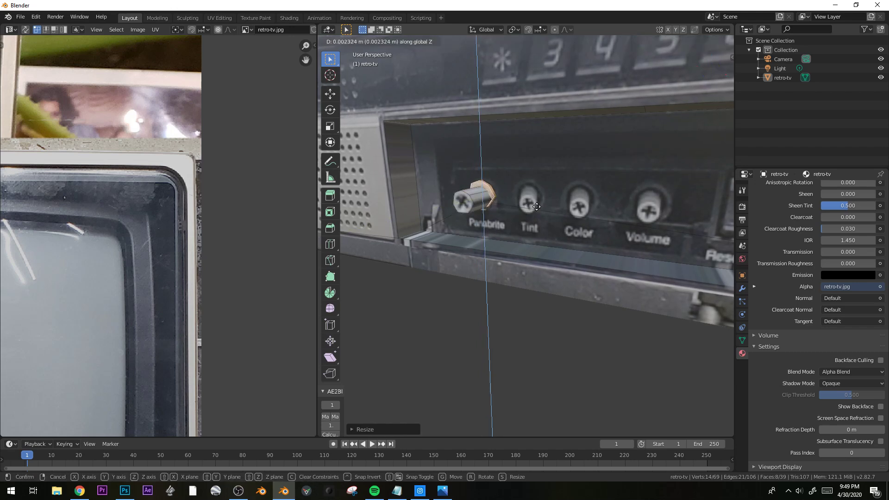
{"action": "left_click", "coordinate": [538, 208]}
Select the knob together with its collar and duplicate it along X onto the Tint, Color and Volume knobs.
{"action": "left_click", "coordinate": [464, 202], "text": "shift"}
{"action": "key", "text": "ctrl+l"}
{"action": "key", "text": "shift+d"}
{"action": "key", "text": "x"}
{"action": "left_click", "coordinate": [548, 208]}
{"action": "middle_click_drag", "start_coordinate": [548, 207], "coordinate": [602, 238]}
{"action": "key", "text": "shift+d"}
{"action": "key", "text": "x"}
{"action": "left_click", "coordinate": [639, 237]}
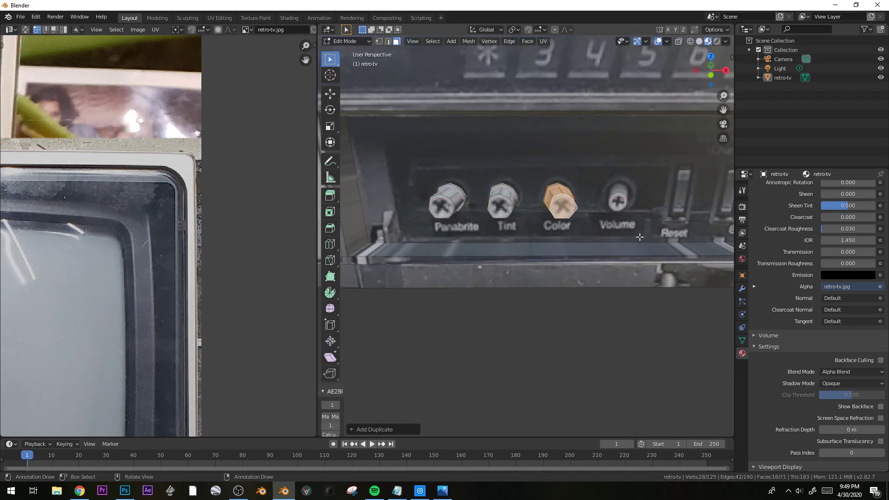
{"action": "key", "text": "shift+d"}
{"action": "key", "text": "x"}
{"action": "left_click", "coordinate": [704, 232]}
Duplicate the Volume knob along X onto the channel band selector knob and align the copy along Z.
{"action": "middle_click_drag", "start_coordinate": [686, 231], "coordinate": [623, 251], "text": "shift"}
{"action": "scroll", "coordinate": [611, 251], "scroll_direction": "down", "scroll_amount": 4}
{"action": "key", "text": "shift+d"}
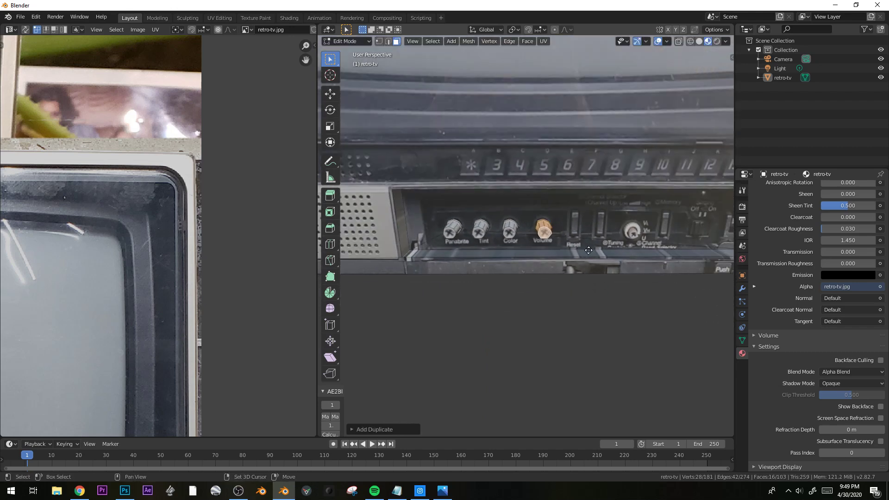
{"action": "key", "text": "x"}
{"action": "left_click", "coordinate": [679, 254]}
{"action": "key", "text": "g"}
{"action": "key", "text": "z"}
{"action": "left_click", "coordinate": [680, 262]}
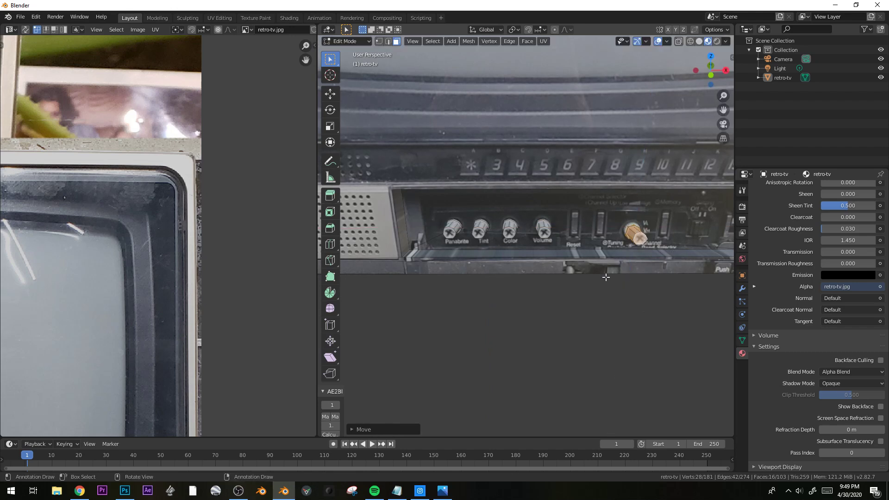
Scale the channel band selector knob along Y to shorten it, and leave Edit Mode.
{"action": "middle_click_drag", "start_coordinate": [605, 274], "coordinate": [657, 312]}
{"action": "key", "text": "s"}
{"action": "key", "text": "y"}
{"action": "left_click", "coordinate": [601, 265]}
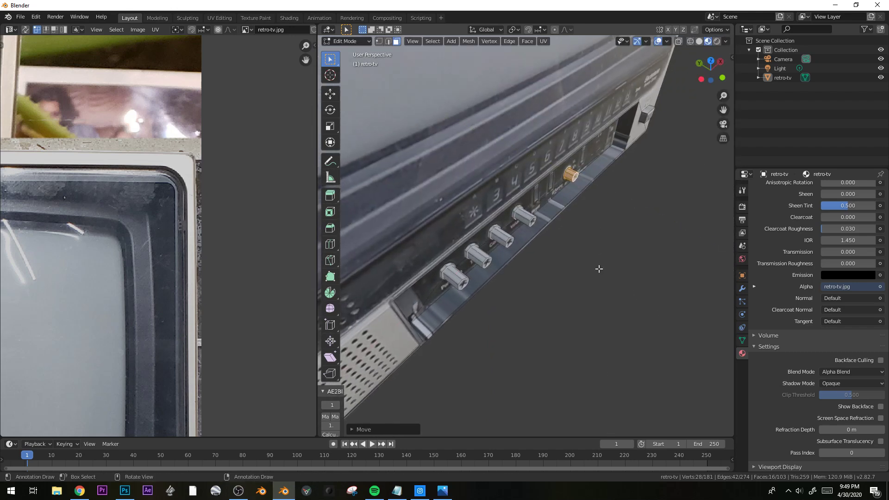
{"action": "key", "text": "KP_1"}
{"action": "middle_click_drag", "start_coordinate": [574, 232], "coordinate": [576, 276]}
{"action": "key", "text": "Tab"}
Return to Edit Mode in front view and widen the 3D viewport by narrowing the UV editor.
{"action": "key", "text": "KP_1"}
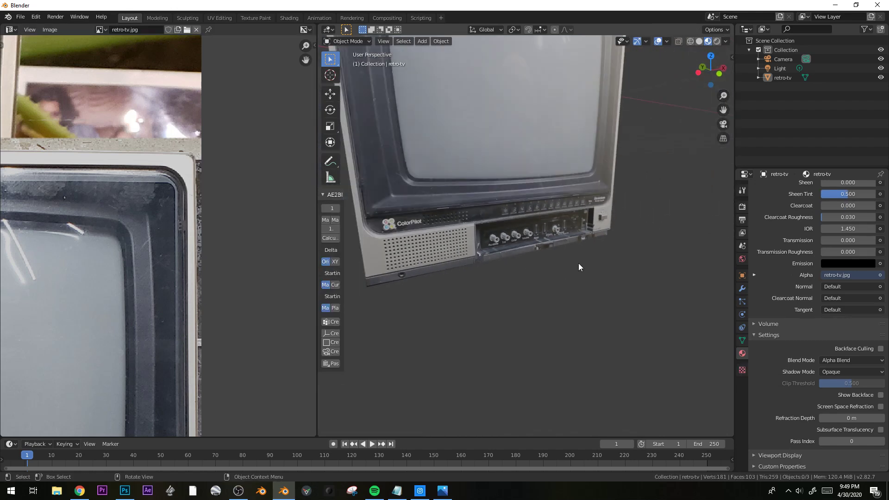
{"action": "scroll", "coordinate": [525, 333], "scroll_direction": "down", "scroll_amount": 1}
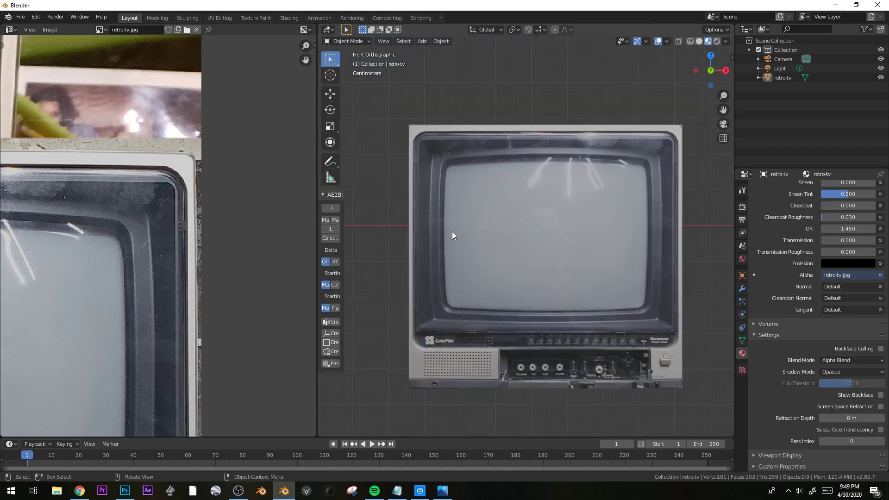
{"action": "key", "text": "Tab"}
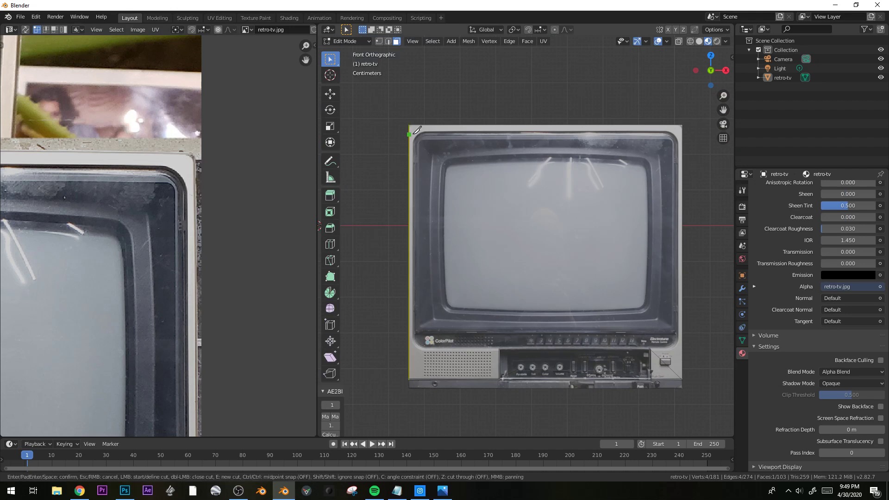
{"action": "scroll", "coordinate": [429, 138], "scroll_direction": "up", "scroll_amount": 2}
{"action": "middle_click_drag", "start_coordinate": [432, 139], "coordinate": [423, 131], "text": "shift"}
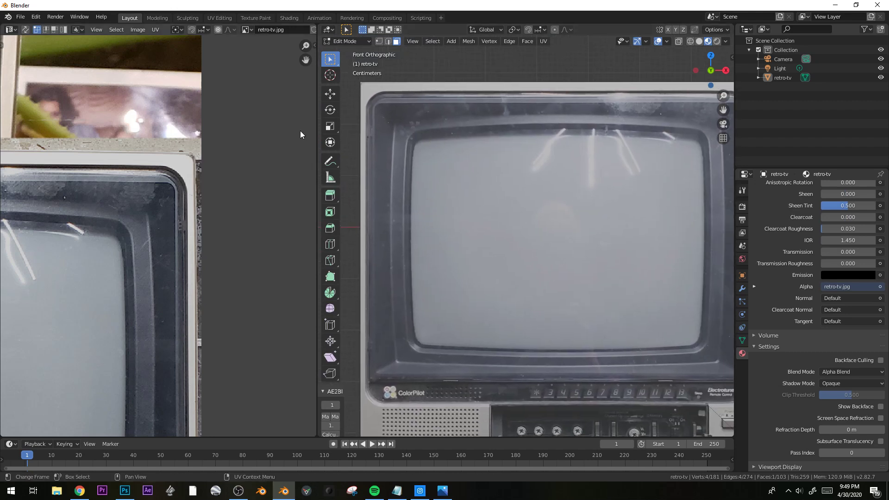
{"action": "left_click_drag", "start_coordinate": [317, 131], "coordinate": [198, 135]}
{"action": "middle_click_drag", "start_coordinate": [410, 155], "coordinate": [477, 217], "text": "shift"}
Start a knife cut along the dark screen bezel's outline, following its rounded upper-left corner.
{"action": "key", "text": "k"}
{"action": "left_click", "coordinate": [326, 135], "text": "shift"}
{"action": "left_click", "coordinate": [328, 128], "text": "shift"}
{"action": "left_click", "coordinate": [335, 124], "text": "shift"}
{"action": "left_click", "coordinate": [341, 120], "text": "shift"}
{"action": "left_click", "coordinate": [353, 118], "text": "shift"}
Continue the knife cut along the bezel's upper edge and around its rounded upper-right corner.
{"action": "middle_click_drag", "start_coordinate": [508, 133], "coordinate": [248, 145], "text": "shift"}
{"action": "left_click", "coordinate": [534, 131], "text": "shift"}
{"action": "left_click", "coordinate": [542, 133], "text": "shift"}
{"action": "left_click", "coordinate": [549, 139], "text": "shift"}
{"action": "left_click", "coordinate": [554, 149], "text": "shift"}
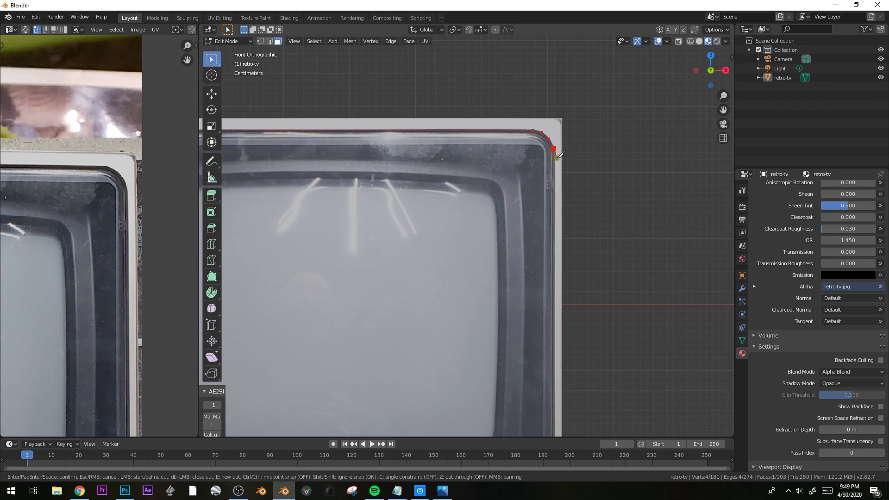
{"action": "left_click", "coordinate": [555, 171], "text": "shift"}
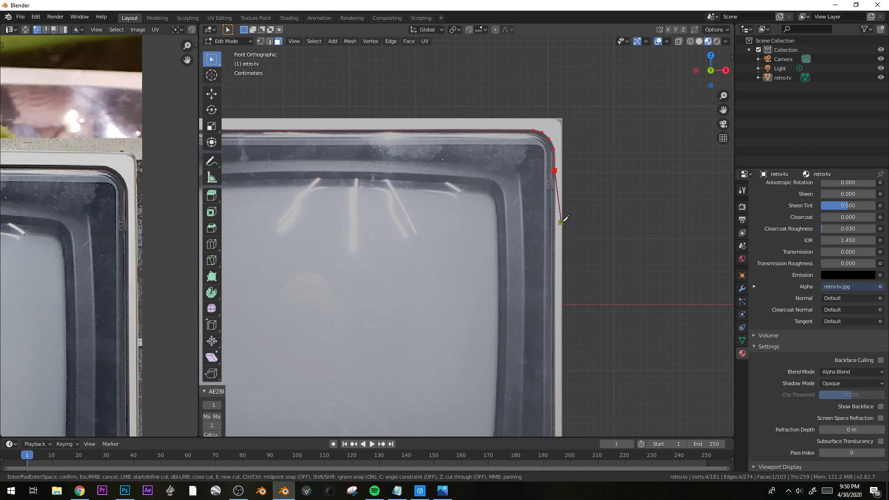
Run the knife cut down the bezel's right side and around its rounded lower-right corner.
{"action": "middle_click_drag", "start_coordinate": [563, 223], "coordinate": [542, 33], "text": "shift"}
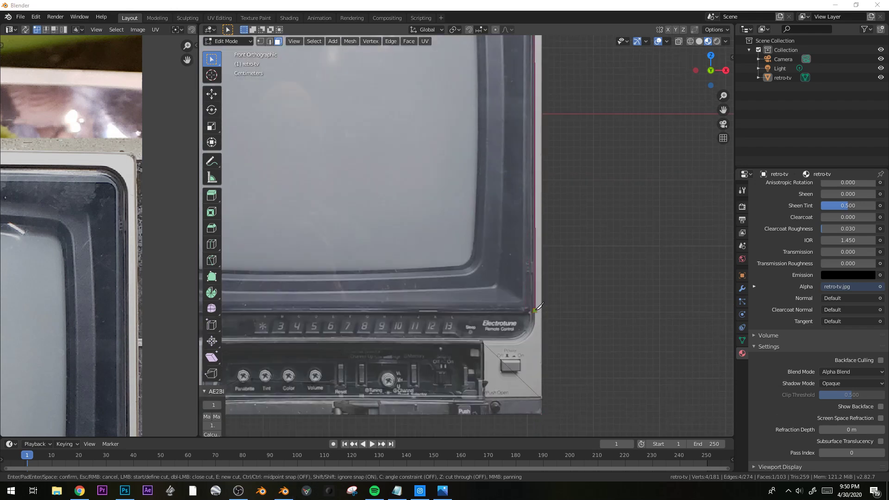
{"action": "left_click", "coordinate": [534, 310]}
{"action": "left_click", "coordinate": [534, 321]}
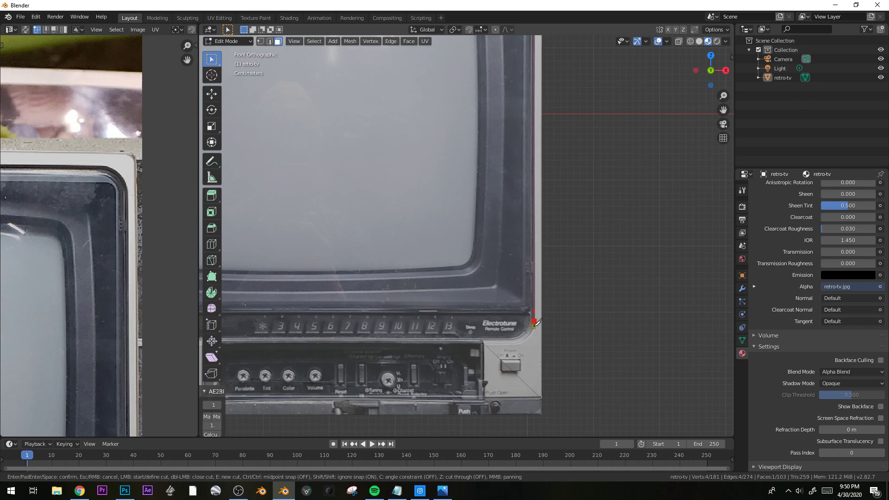
{"action": "left_click", "coordinate": [531, 329]}
{"action": "left_click", "coordinate": [526, 338]}
{"action": "left_click", "coordinate": [516, 342]}
{"action": "left_click", "coordinate": [503, 345]}
Continue the knife cut around the bezel's lower-left corner and up its left side, closing and applying the outline.
{"action": "middle_click_drag", "start_coordinate": [380, 334], "coordinate": [708, 337], "text": "shift"}
{"action": "left_click", "coordinate": [394, 346]}
{"action": "left_click", "coordinate": [384, 344]}
{"action": "left_click", "coordinate": [377, 340]}
{"action": "left_click", "coordinate": [373, 332]}
{"action": "left_click", "coordinate": [372, 322]}
{"action": "middle_click_drag", "start_coordinate": [376, 303], "coordinate": [378, 437], "text": "shift"}
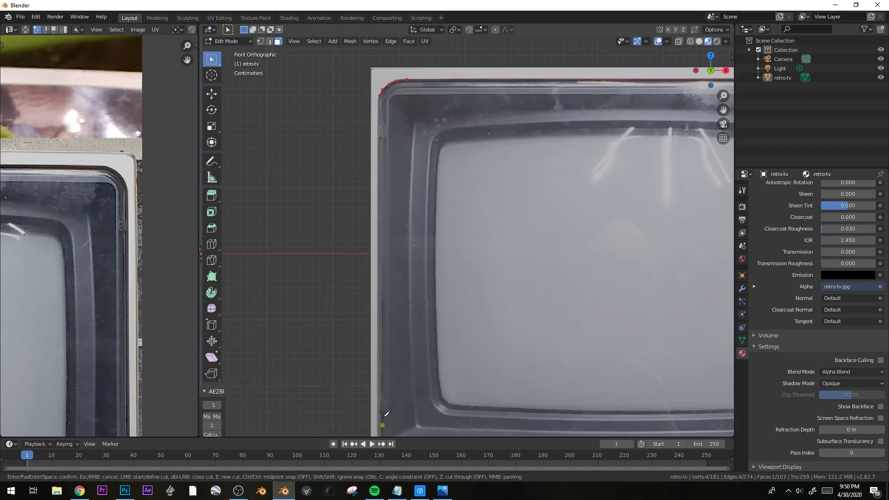
{"action": "left_click", "coordinate": [378, 220]}
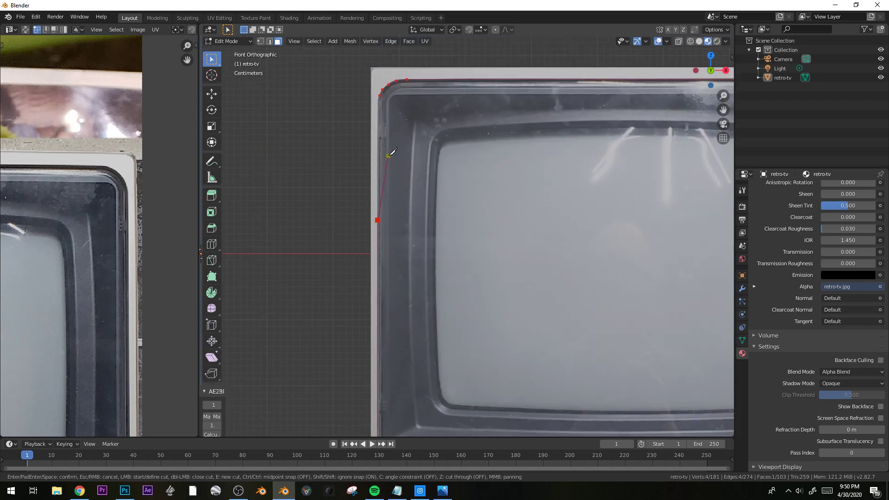
{"action": "left_click", "coordinate": [378, 101]}
{"action": "key", "text": "Return"}
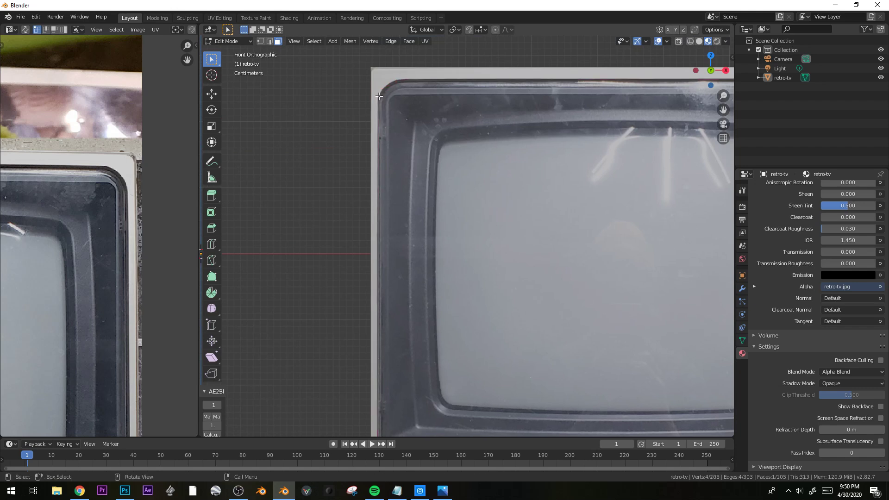
Extrude the face enclosed by the new bezel outline.
{"action": "left_click", "coordinate": [461, 139]}
{"action": "scroll", "coordinate": [461, 138], "scroll_direction": "down", "scroll_amount": 5}
{"action": "middle_click_drag", "start_coordinate": [461, 139], "coordinate": [495, 337]}
{"action": "key", "text": "e"}
{"action": "right_click", "coordinate": [496, 337]}
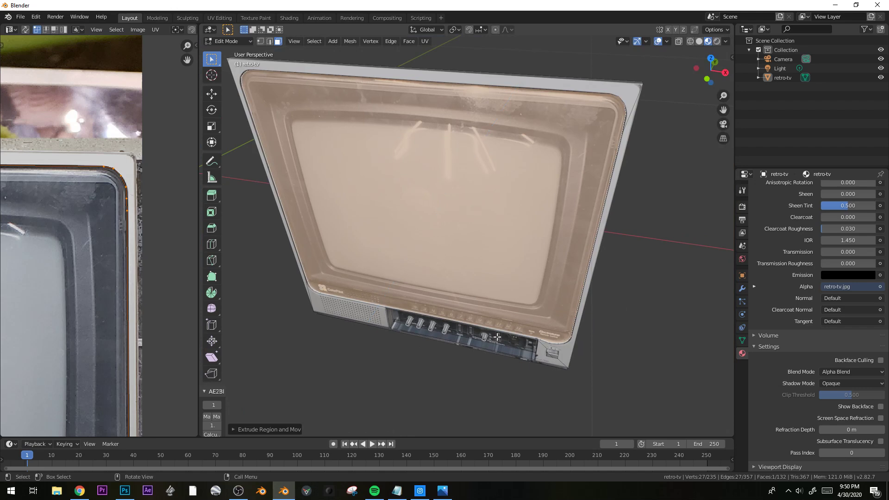
Inset the extruded bezel face by about 0.01 m and move the inset face along Y.
{"action": "key", "text": "KP_1"}
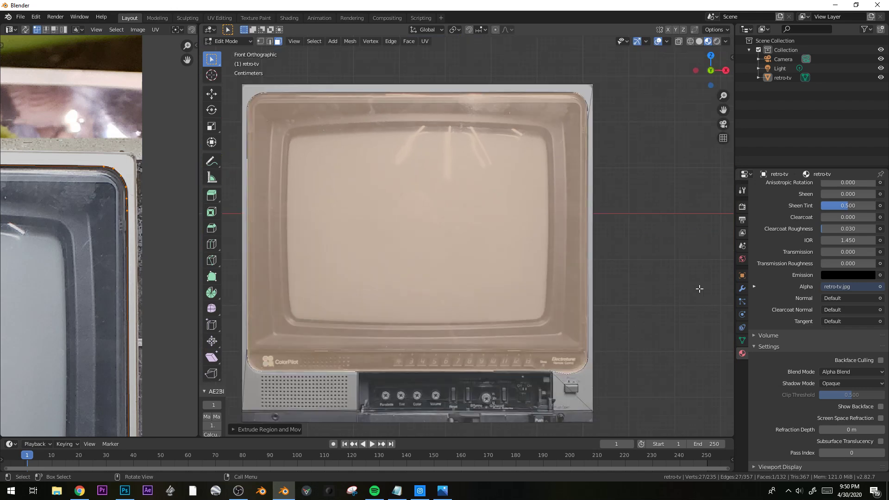
{"action": "key", "text": "i"}
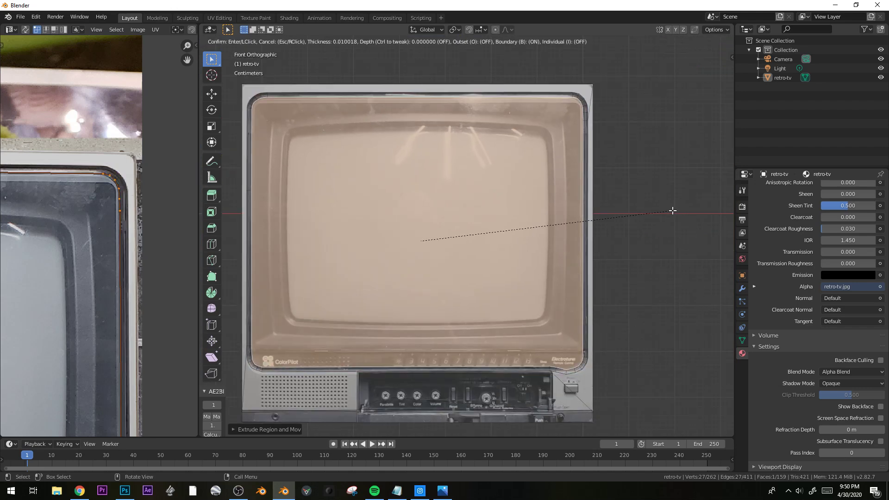
{"action": "left_click", "coordinate": [673, 210]}
{"action": "middle_click_drag", "start_coordinate": [657, 225], "coordinate": [616, 264]}
{"action": "key", "text": "g"}
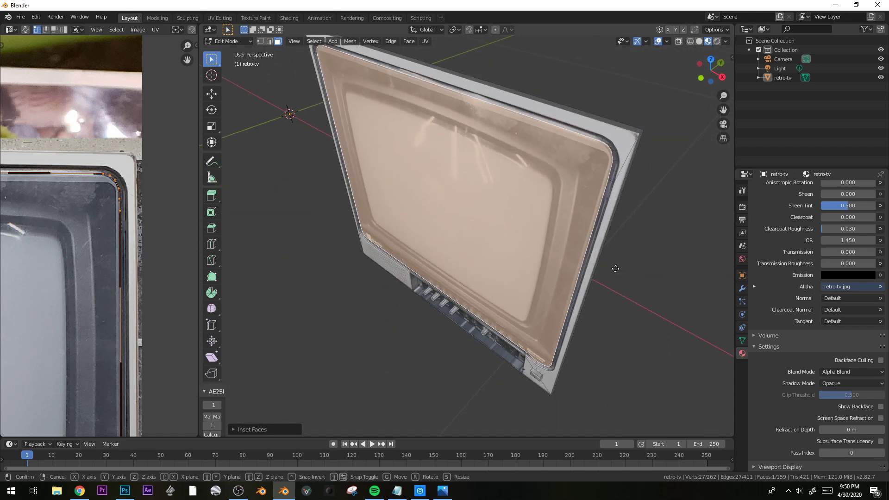
{"action": "key", "text": "y"}
{"action": "right_click", "coordinate": [620, 268]}
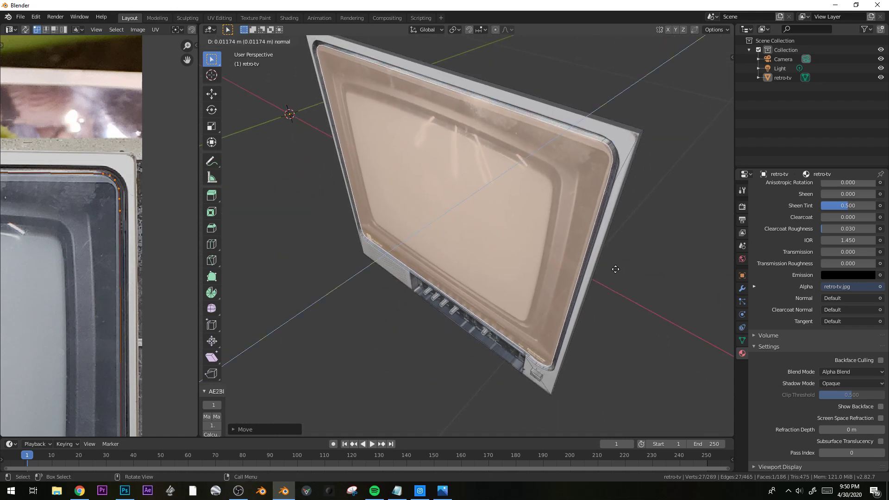
Extrude the bezel face again and inset it by about 0.006 m.
{"action": "key", "text": "e"}
{"action": "right_click", "coordinate": [618, 269]}
{"action": "key", "text": "KP_1"}
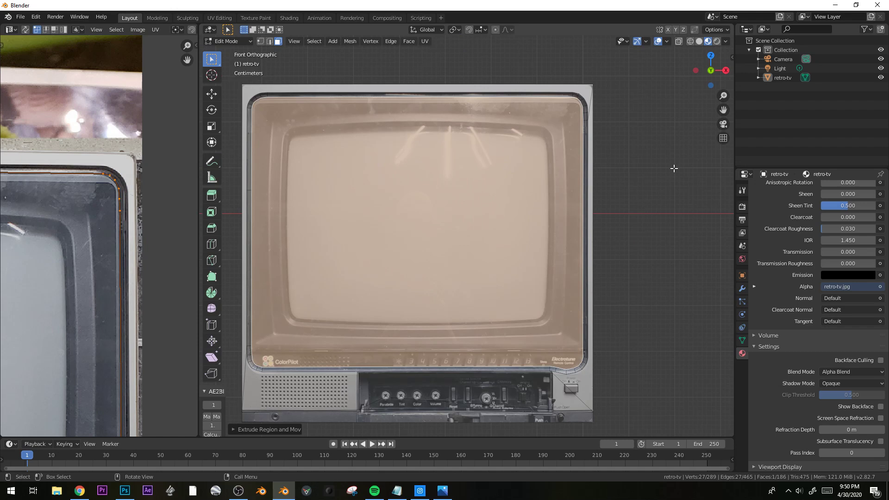
{"action": "key", "text": "i"}
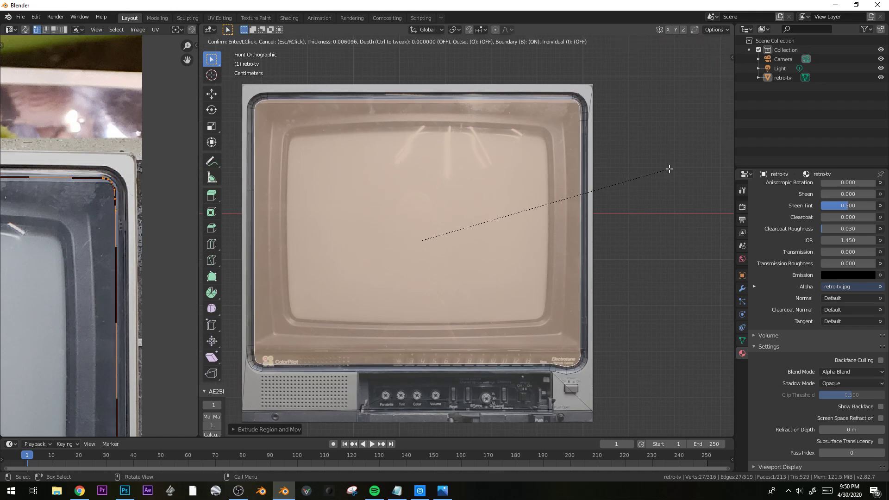
{"action": "left_click", "coordinate": [671, 168]}
Extrude the inset bezel face inward by about 0.002 m and inset it by about 0.007 m.
{"action": "middle_click_drag", "start_coordinate": [671, 167], "coordinate": [573, 203]}
{"action": "key", "text": "e"}
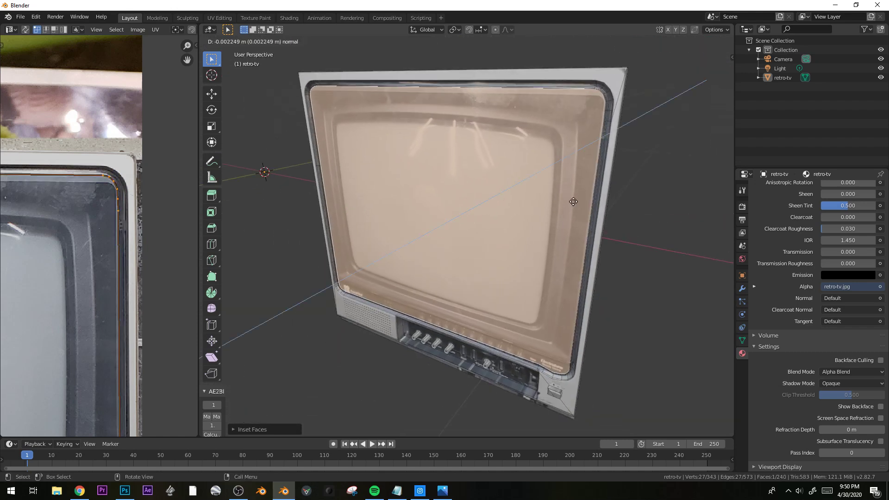
{"action": "right_click", "coordinate": [574, 202]}
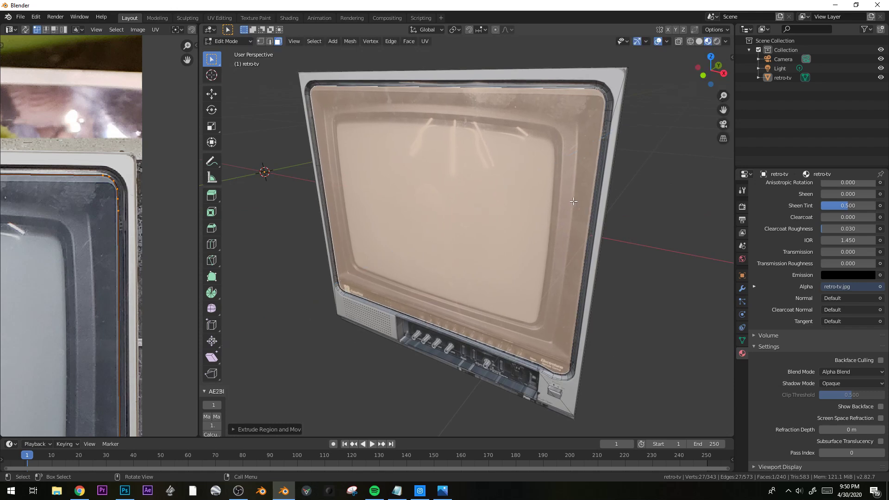
{"action": "key", "text": "KP_1"}
{"action": "scroll", "coordinate": [272, 158], "scroll_direction": "up", "scroll_amount": 1}
{"action": "key", "text": "alt+a"}
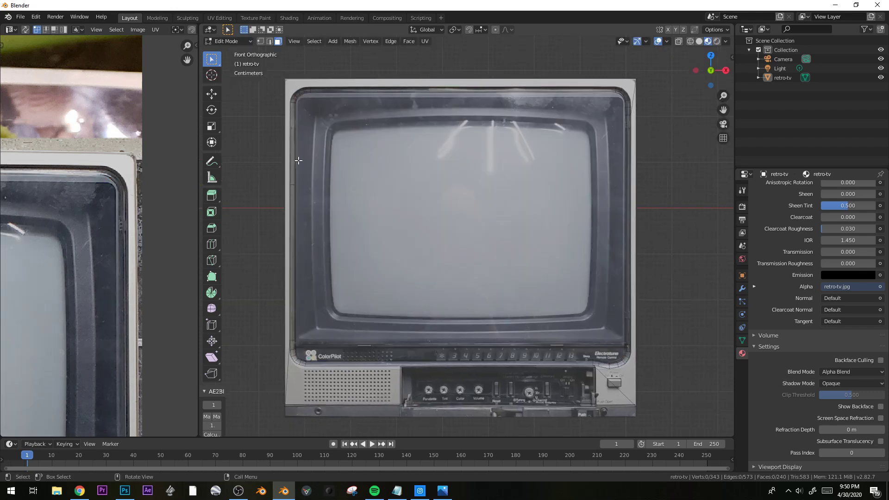
{"action": "left_click", "coordinate": [314, 200]}
{"action": "key", "text": "i"}
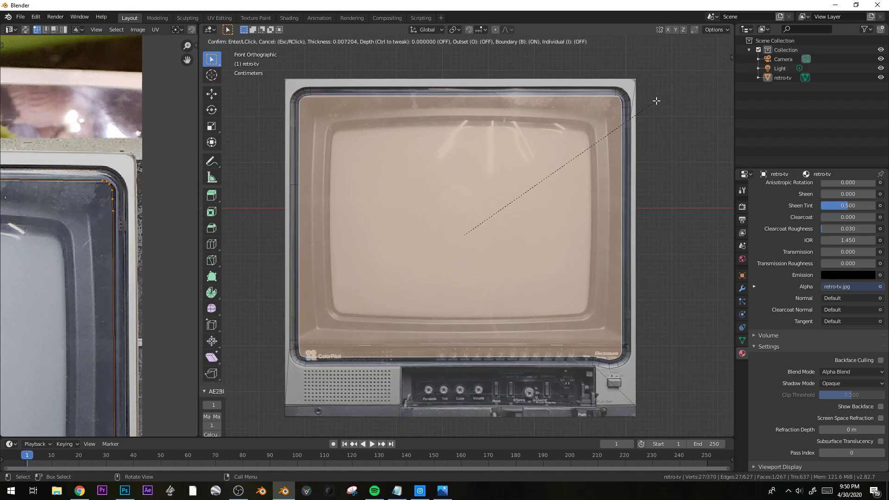
{"action": "left_click", "coordinate": [609, 143]}
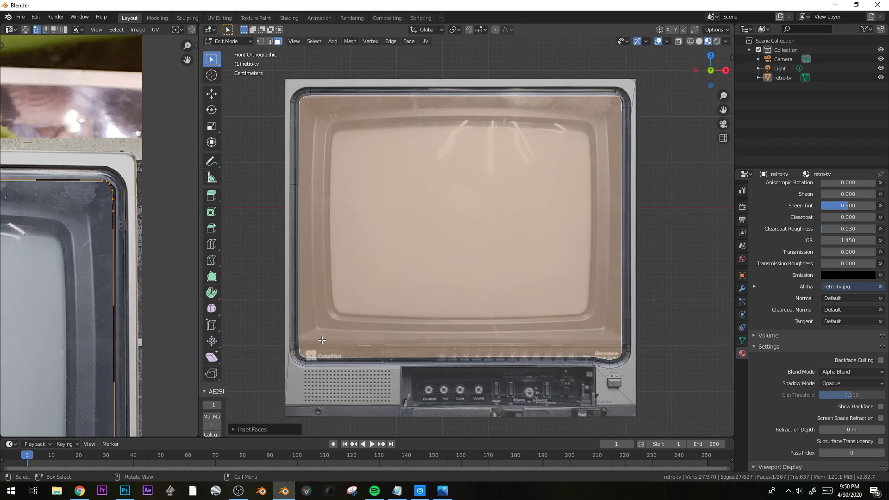
Knife a horizontal line across the bezel face just above the ColorPilot strip and select the face above it.
{"action": "key", "text": "k"}
{"action": "left_click", "coordinate": [299, 340]}
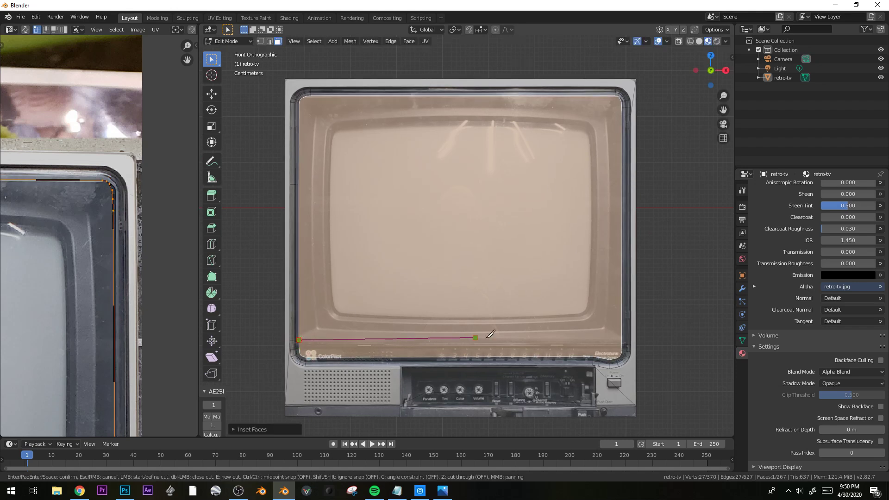
{"action": "left_click", "coordinate": [621, 340]}
{"action": "key", "text": "Return"}
{"action": "left_click", "coordinate": [391, 268], "text": "shift"}
{"action": "middle_click_drag", "start_coordinate": [392, 268], "coordinate": [406, 321]}
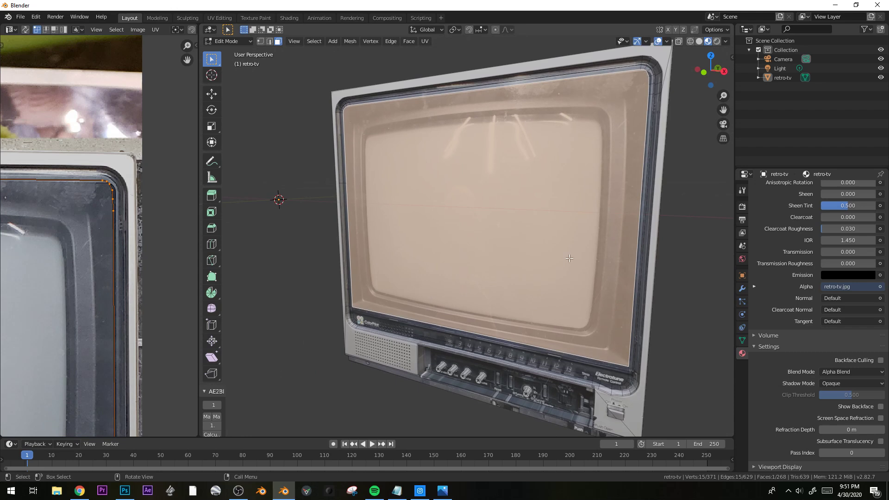
Try insetting the large screen face by about 0.011 m, and undo the inset.
{"action": "key", "text": "i"}
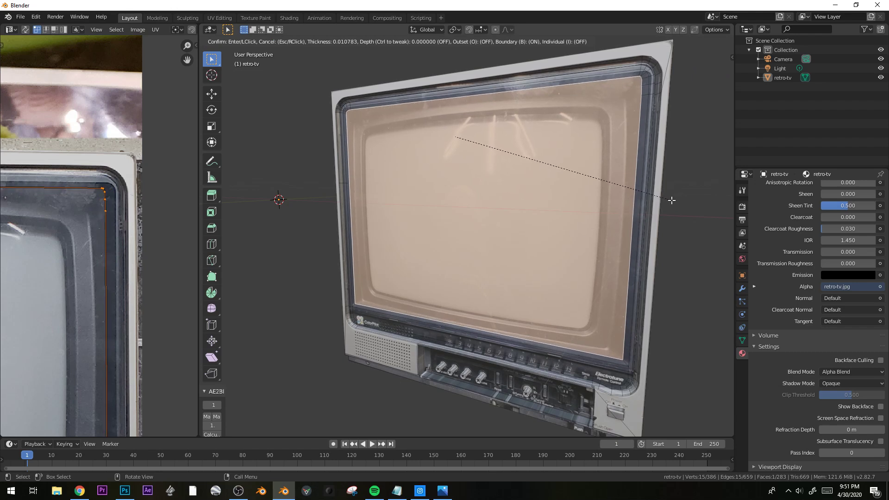
{"action": "left_click", "coordinate": [672, 200]}
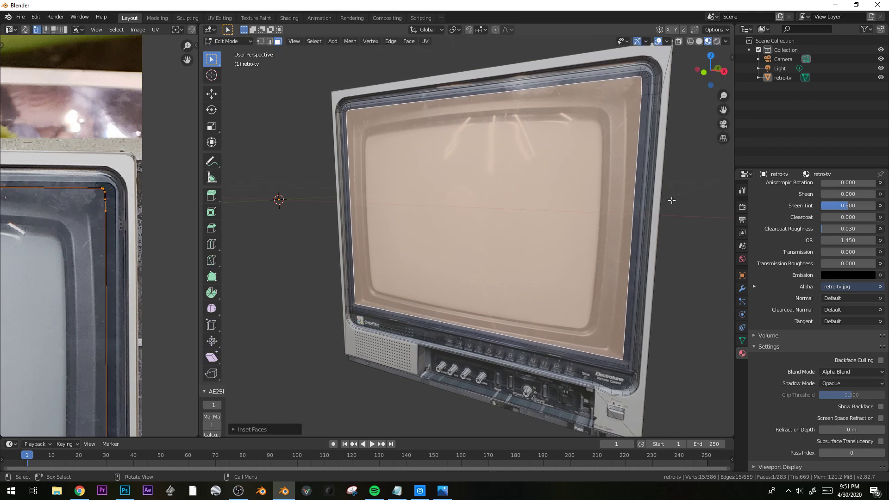
{"action": "key", "text": "ctrl+z"}
{"action": "key", "text": "ctrl+shift+z"}
{"action": "key", "text": "ctrl+z"}
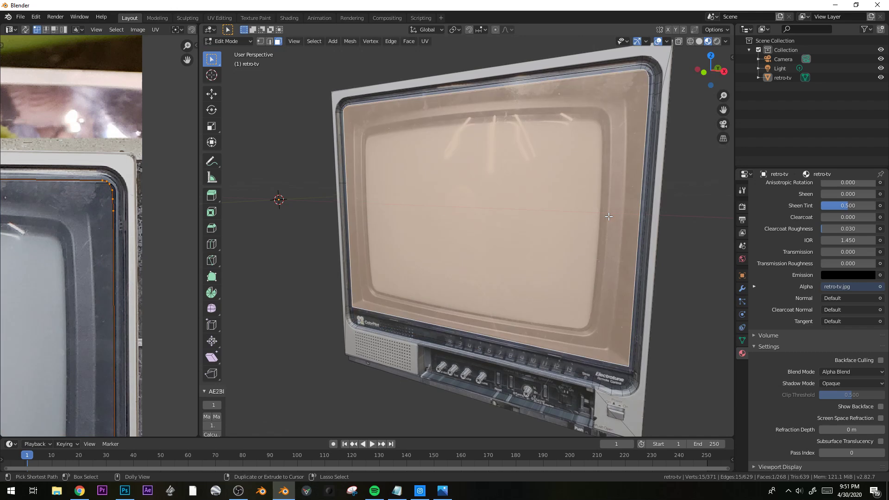
Extrude the large screen face inward by about 0.011 m.
{"action": "key", "text": "KP_1"}
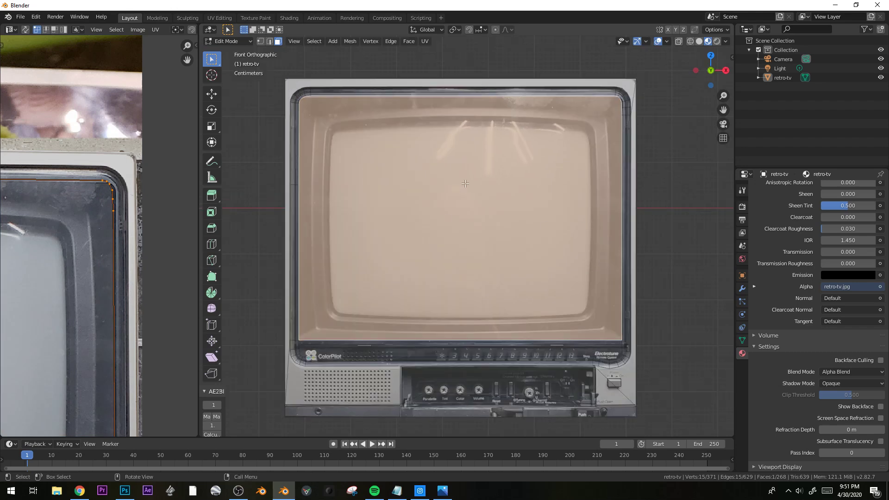
{"action": "middle_click_drag", "start_coordinate": [421, 264], "coordinate": [399, 285]}
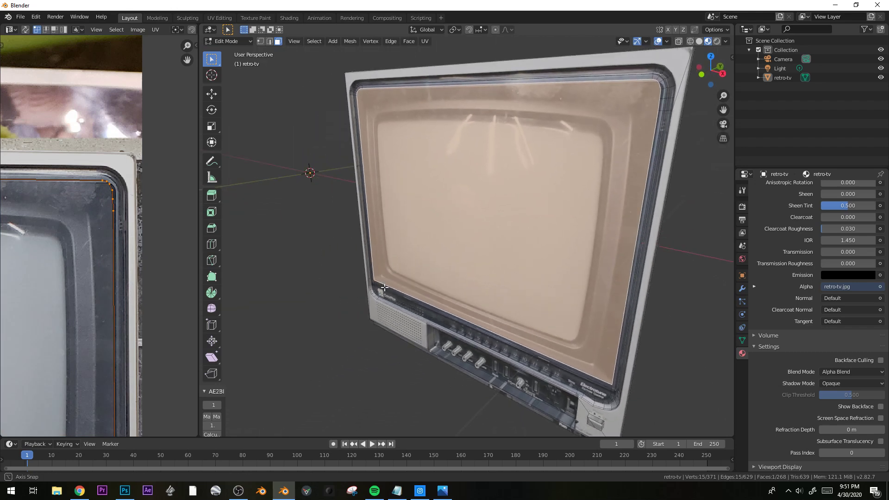
{"action": "key", "text": "g"}
{"action": "key", "text": "y"}
{"action": "right_click", "coordinate": [415, 279]}
{"action": "key", "text": "e"}
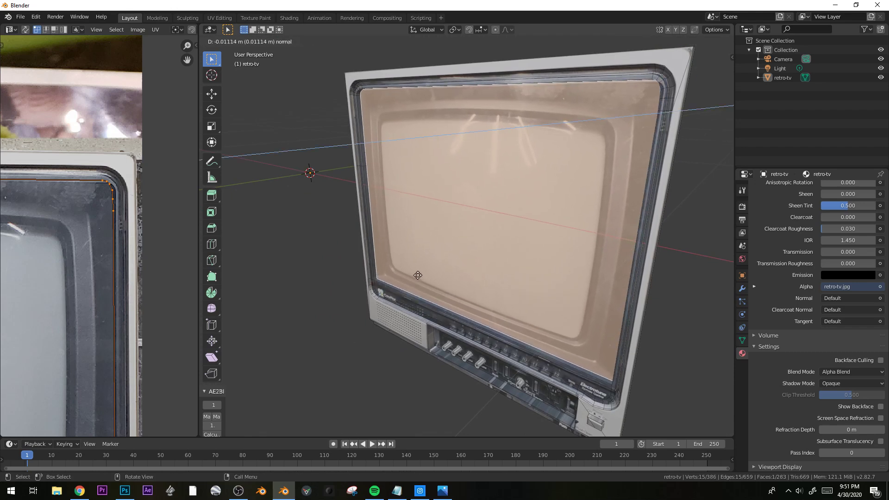
{"action": "left_click", "coordinate": [418, 275]}
Inset the recessed screen face by about 0.0075 m in front view.
{"action": "key", "text": "KP_1"}
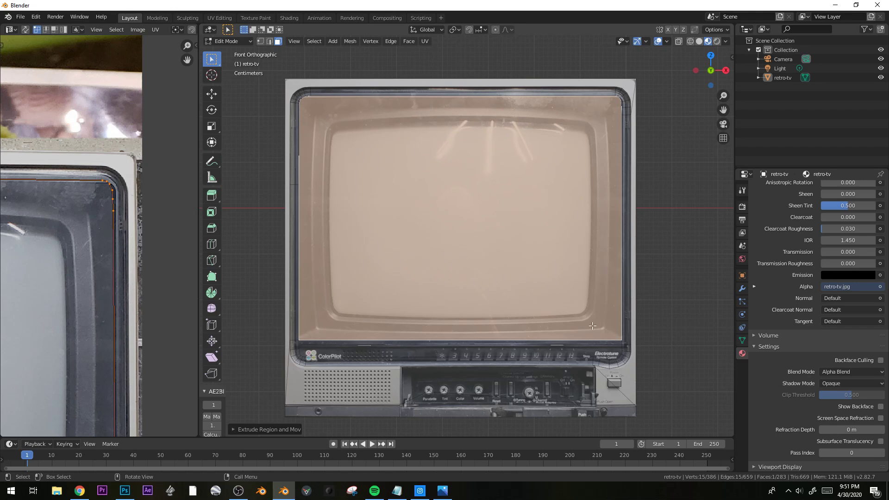
{"action": "scroll", "coordinate": [348, 207], "scroll_direction": "up", "scroll_amount": 1}
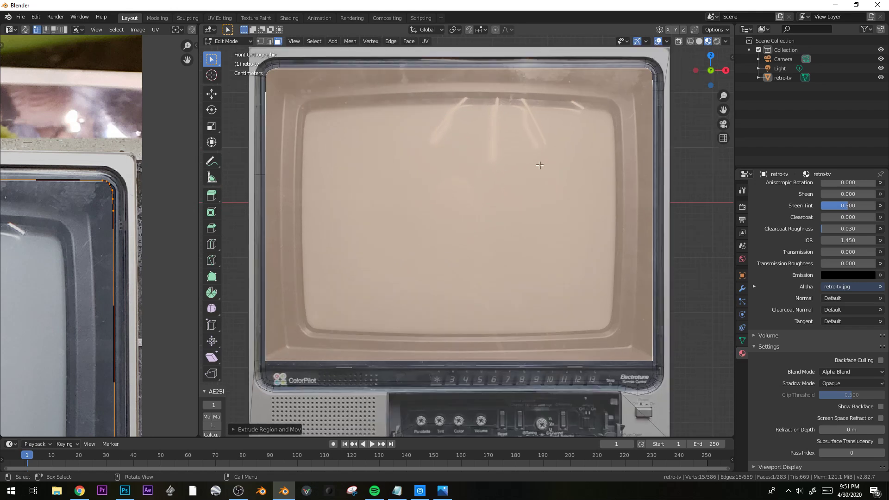
{"action": "key", "text": "i"}
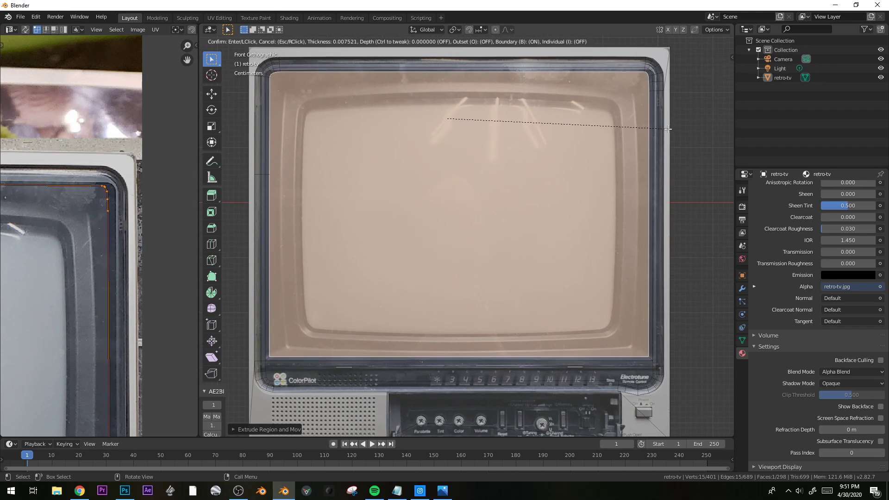
{"action": "left_click", "coordinate": [668, 129]}
Start a knife cut along the inner bezel ridge, following its rounded upper-left corner.
{"action": "middle_click_drag", "start_coordinate": [285, 77], "coordinate": [351, 167], "text": "shift"}
{"action": "scroll", "coordinate": [313, 151], "scroll_direction": "up", "scroll_amount": 2}
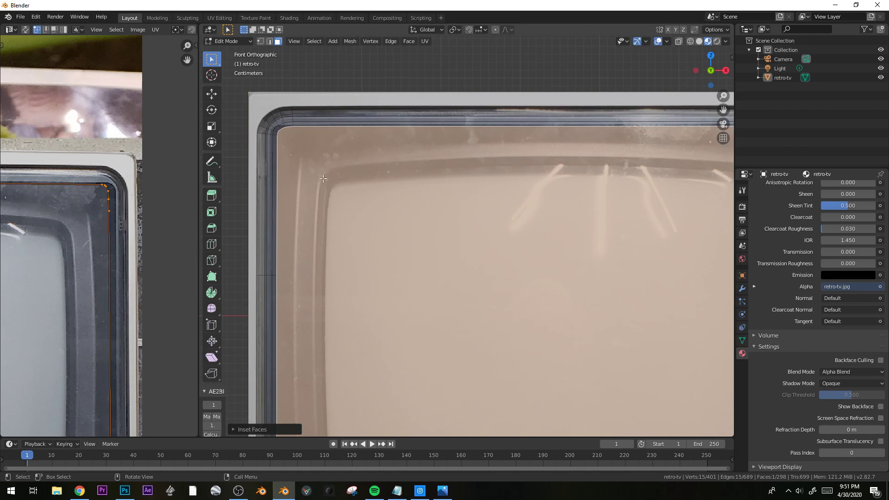
{"action": "key", "text": "k"}
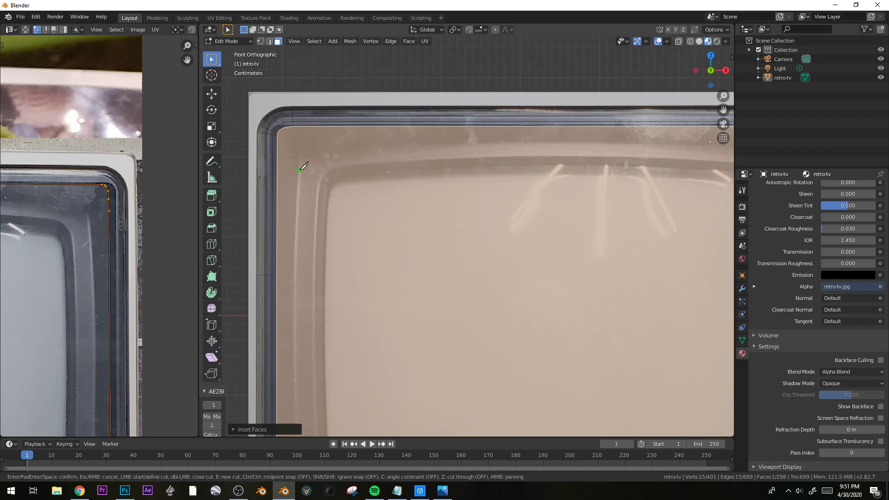
{"action": "key", "text": "shift"}
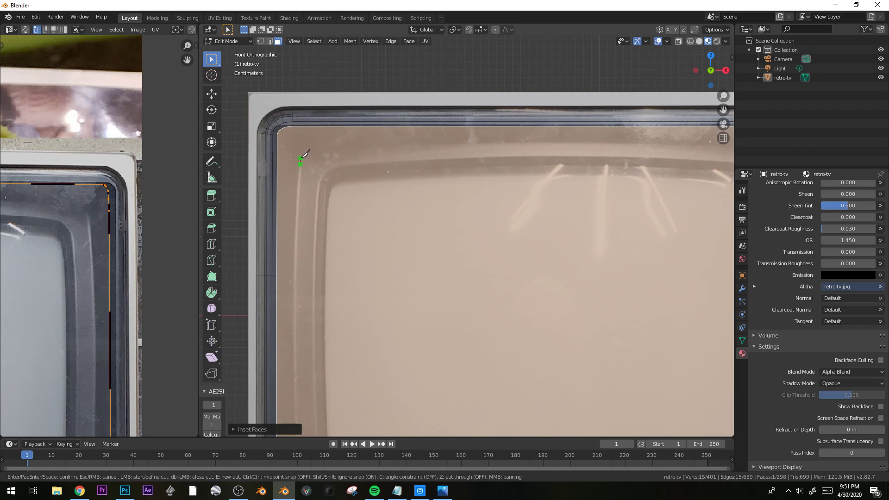
{"action": "left_click", "coordinate": [305, 153]}
{"action": "left_click", "coordinate": [309, 150]}
{"action": "left_click", "coordinate": [316, 149]}
Continue the knife cut across the bezel's upper inner ridge and around its rounded upper-right corner.
{"action": "middle_click_drag", "start_coordinate": [323, 148], "coordinate": [238, 165]}
{"action": "middle_click_drag", "start_coordinate": [623, 162], "coordinate": [390, 172]}
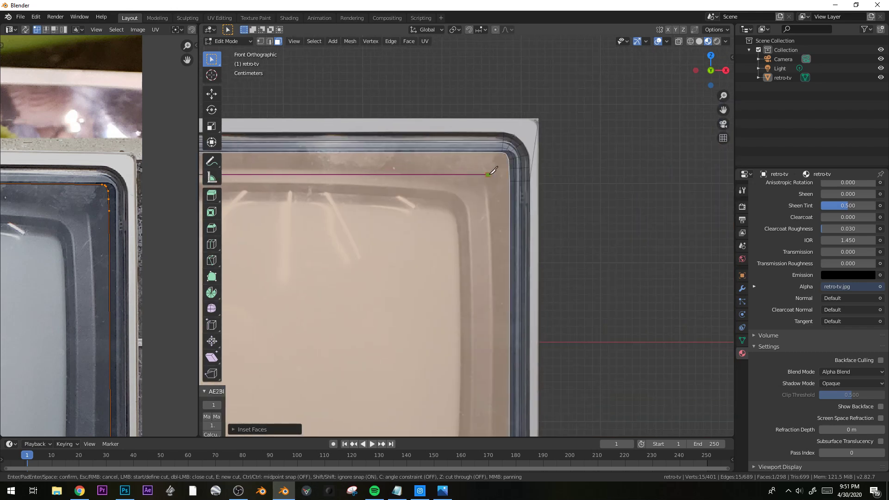
{"action": "left_click", "coordinate": [477, 173]}
{"action": "left_click", "coordinate": [483, 174]}
{"action": "left_click", "coordinate": [488, 180]}
{"action": "left_click", "coordinate": [490, 185]}
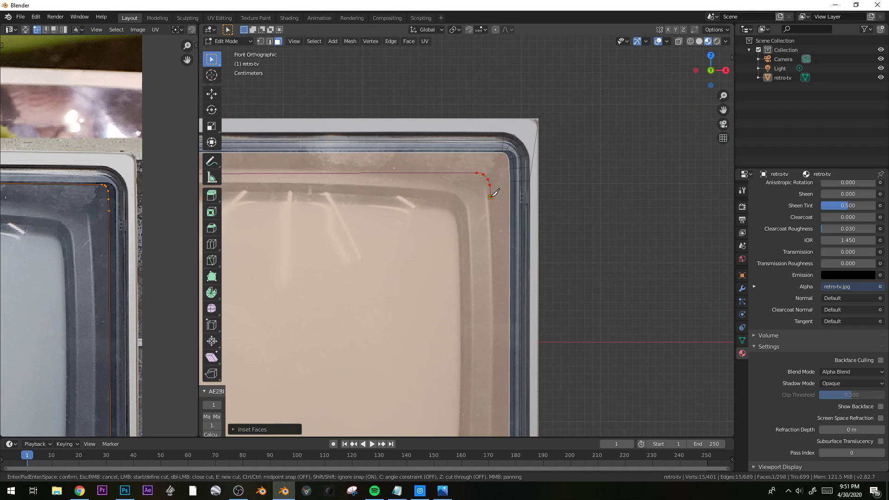
{"action": "left_click", "coordinate": [491, 196]}
Complete the knife cut through the ridge's lower corners and up the left side, closing the loop at the upper-left corner.
{"action": "middle_click_drag", "start_coordinate": [491, 208], "coordinate": [489, 92], "text": "shift"}
{"action": "middle_click_drag", "start_coordinate": [498, 372], "coordinate": [493, 172], "text": "shift"}
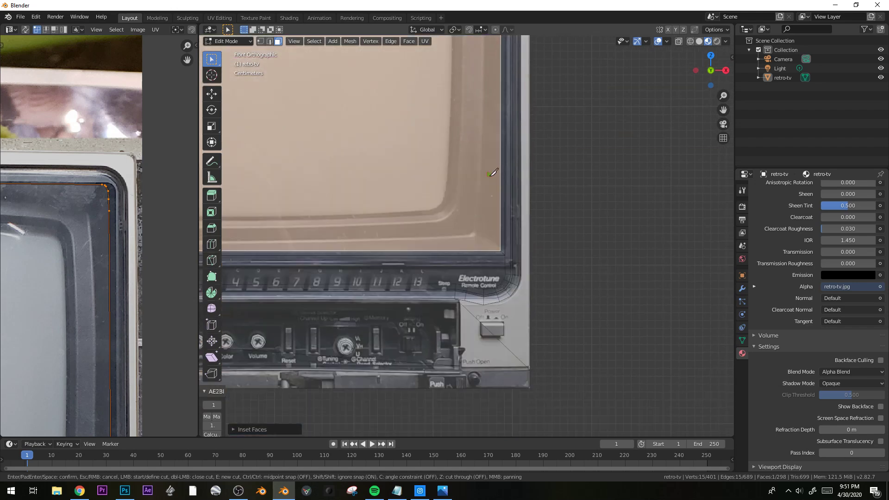
{"action": "left_click", "coordinate": [479, 234]}
{"action": "middle_click_drag", "start_coordinate": [391, 227], "coordinate": [621, 238], "text": "shift"}
{"action": "left_click", "coordinate": [505, 253]}
{"action": "left_click", "coordinate": [257, 247]}
{"action": "middle_click_drag", "start_coordinate": [256, 247], "coordinate": [435, 294], "text": "shift"}
{"action": "middle_click_drag", "start_coordinate": [429, 147], "coordinate": [431, 215], "text": "shift"}
{"action": "left_click", "coordinate": [421, 187]}
{"action": "middle_click_drag", "start_coordinate": [435, 135], "coordinate": [440, 294], "text": "shift"}
{"action": "left_click", "coordinate": [428, 199], "text": "shift"}
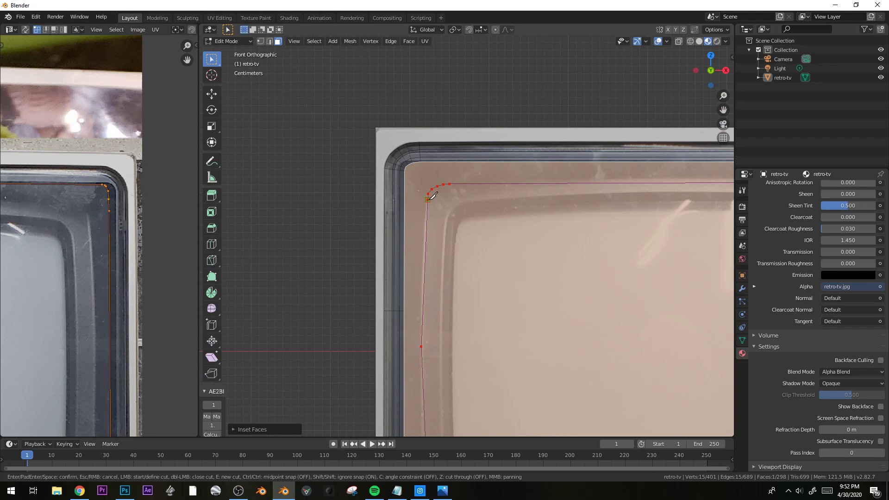
{"action": "key", "text": "Return"}
Connect the upper-right corner vertices of the knife loop to the matching vertices on the surrounding bezel edge.
{"action": "middle_click_drag", "start_coordinate": [421, 268], "coordinate": [442, 184], "text": "shift"}
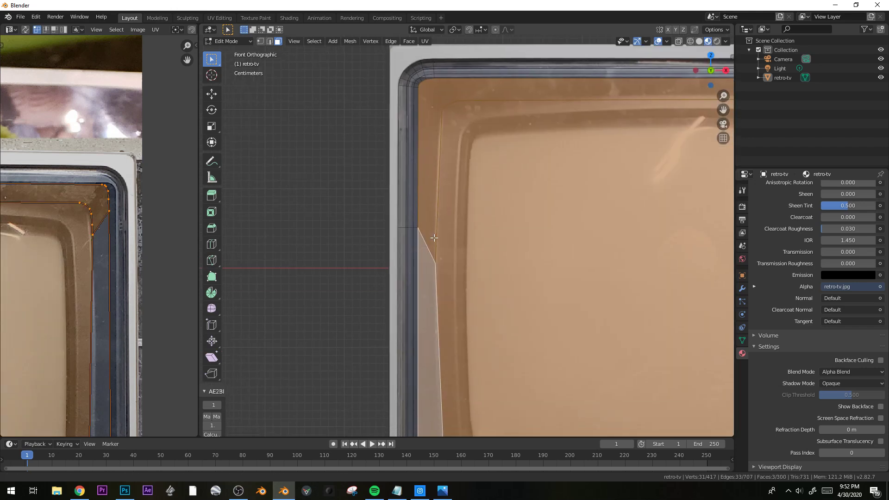
{"action": "scroll", "coordinate": [605, 283], "scroll_direction": "down", "scroll_amount": 2}
{"action": "middle_click_drag", "start_coordinate": [604, 283], "coordinate": [349, 310], "text": "shift"}
{"action": "scroll", "coordinate": [349, 309], "scroll_direction": "up", "scroll_amount": 1}
{"action": "scroll", "coordinate": [560, 201], "scroll_direction": "up", "scroll_amount": 1}
{"action": "middle_click_drag", "start_coordinate": [563, 200], "coordinate": [510, 234], "text": "shift"}
{"action": "scroll", "coordinate": [510, 235], "scroll_direction": "up", "scroll_amount": 1}
{"action": "key", "text": "Tab"}
{"action": "key", "text": "Tab"}
{"action": "key", "text": "1"}
{"action": "left_click", "coordinate": [541, 189]}
{"action": "left_click", "coordinate": [562, 156], "text": "shift"}
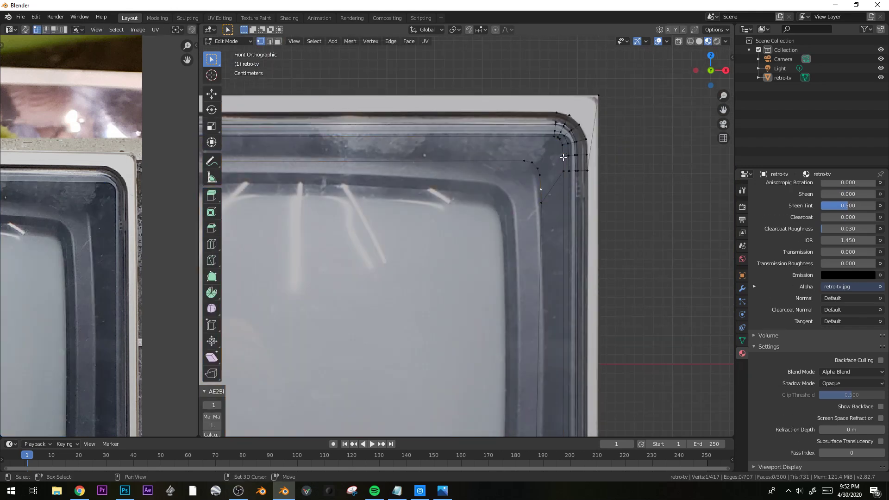
{"action": "left_click", "coordinate": [523, 161]}
{"action": "left_click", "coordinate": [554, 137], "text": "shift"}
{"action": "left_click", "coordinate": [536, 162]}
{"action": "left_click", "coordinate": [558, 137], "text": "shift"}
{"action": "left_click", "coordinate": [532, 162], "text": "shift"}
{"action": "left_click", "coordinate": [560, 138], "text": "shift"}
{"action": "left_click", "coordinate": [563, 145]}
{"action": "left_click", "coordinate": [539, 175], "text": "shift"}
Connect the knife loop's upper-left corner vertices to the matching vertices on the surrounding bezel edge.
{"action": "middle_click_drag", "start_coordinate": [544, 214], "coordinate": [419, 209], "text": "shift"}
{"action": "scroll", "coordinate": [369, 173], "scroll_direction": "up", "scroll_amount": 1}
{"action": "middle_click_drag", "start_coordinate": [369, 172], "coordinate": [411, 224], "text": "shift"}
{"action": "left_click", "coordinate": [380, 175]}
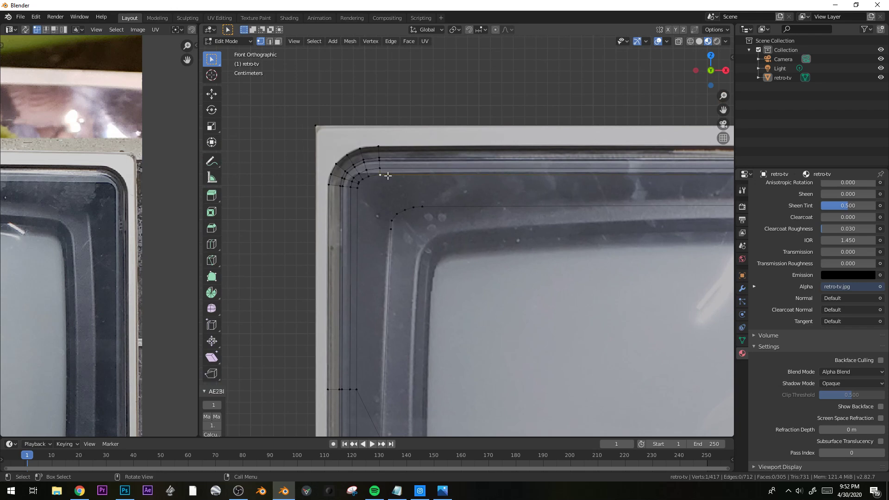
{"action": "left_click", "coordinate": [422, 208], "text": "shift"}
{"action": "left_click", "coordinate": [413, 208]}
{"action": "left_click", "coordinate": [369, 176], "text": "shift"}
{"action": "left_click", "coordinate": [366, 180]}
{"action": "key", "text": "f"}
{"action": "left_click", "coordinate": [360, 182], "text": "shift"}
{"action": "left_click", "coordinate": [390, 221], "text": "shift"}
{"action": "key", "text": "f"}
{"action": "key", "text": "f"}
{"action": "left_click", "coordinate": [391, 229]}
{"action": "left_click", "coordinate": [357, 190], "text": "shift"}
{"action": "key", "text": "f"}
Connect the loop's two lower corners to the outer bezel corners, and knife a vertical edge across the bottom strip's centre.
{"action": "scroll", "coordinate": [379, 214], "scroll_direction": "down", "scroll_amount": 3}
{"action": "middle_click_drag", "start_coordinate": [426, 296], "coordinate": [332, 151], "text": "shift"}
{"action": "scroll", "coordinate": [352, 185], "scroll_direction": "down", "scroll_amount": 3}
{"action": "middle_click_drag", "start_coordinate": [379, 326], "coordinate": [379, 290], "text": "shift"}
{"action": "scroll", "coordinate": [379, 290], "scroll_direction": "up", "scroll_amount": 2}
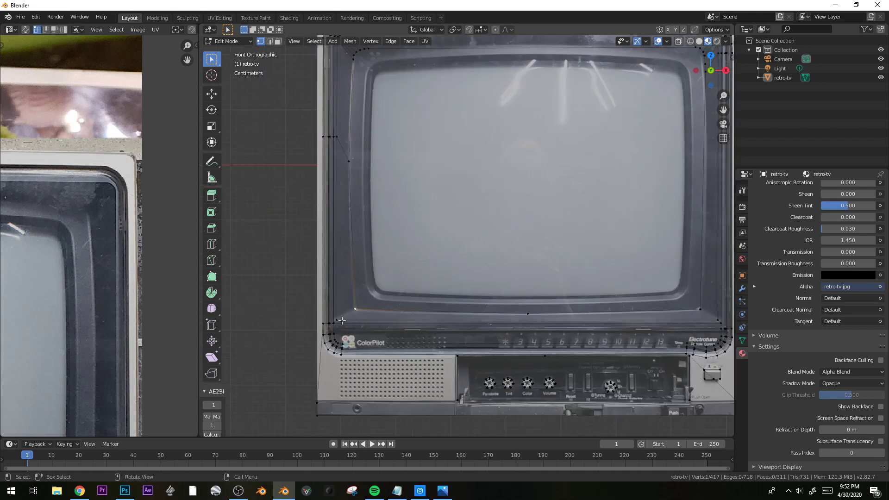
{"action": "left_click", "coordinate": [336, 321], "text": "shift"}
{"action": "left_click", "coordinate": [700, 309]}
{"action": "left_click", "coordinate": [717, 320], "text": "shift"}
{"action": "key", "text": "k"}
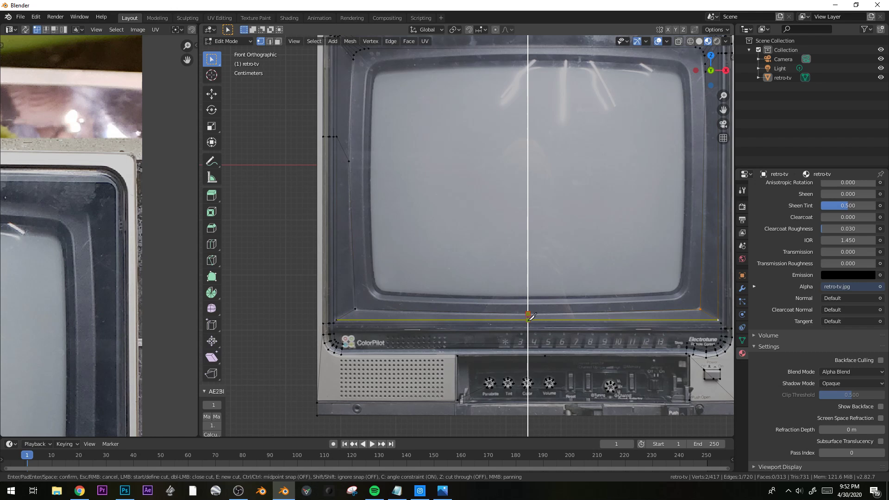
{"action": "key", "text": "Return"}
Move the large inner screen face back along the Y axis by about 0.075 m.
{"action": "key", "text": "3"}
{"action": "left_click", "coordinate": [515, 233]}
{"action": "scroll", "coordinate": [551, 244], "scroll_direction": "down", "scroll_amount": 1}
{"action": "middle_click_drag", "start_coordinate": [551, 243], "coordinate": [519, 271]}
{"action": "key", "text": "g"}
{"action": "key", "text": "y"}
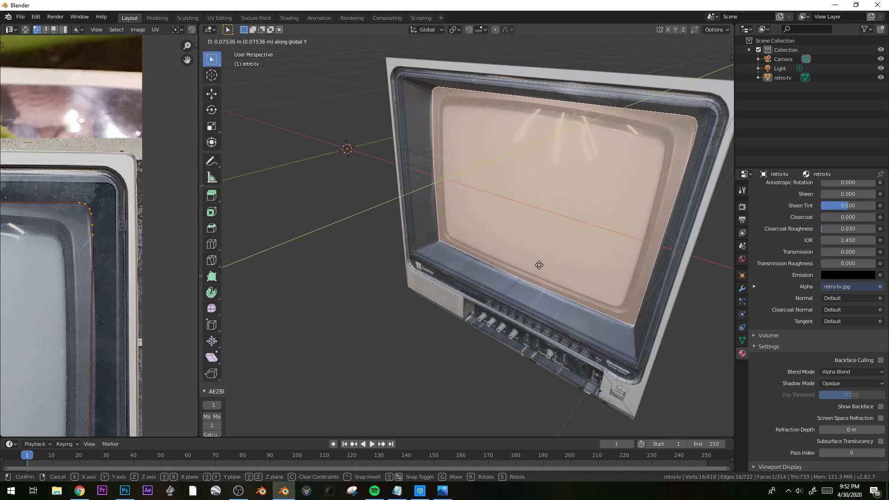
{"action": "left_click", "coordinate": [536, 265]}
Try insetting the recessed screen face by about 0.016 m in front view.
{"action": "middle_click_drag", "start_coordinate": [536, 265], "coordinate": [586, 267]}
{"action": "key", "text": "KP_1"}
{"action": "middle_click_drag", "start_coordinate": [582, 252], "coordinate": [538, 288], "text": "shift"}
{"action": "key", "text": "i"}
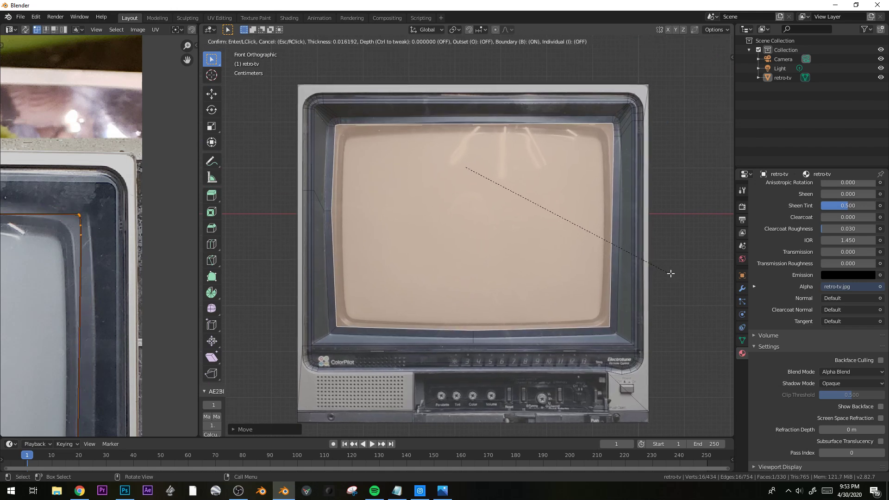
{"action": "left_click", "coordinate": [668, 273]}
Knife a closed loop around the curved screen surround, following its rounded corners and slightly bowed sides.
{"action": "scroll", "coordinate": [467, 139], "scroll_direction": "up", "scroll_amount": 1}
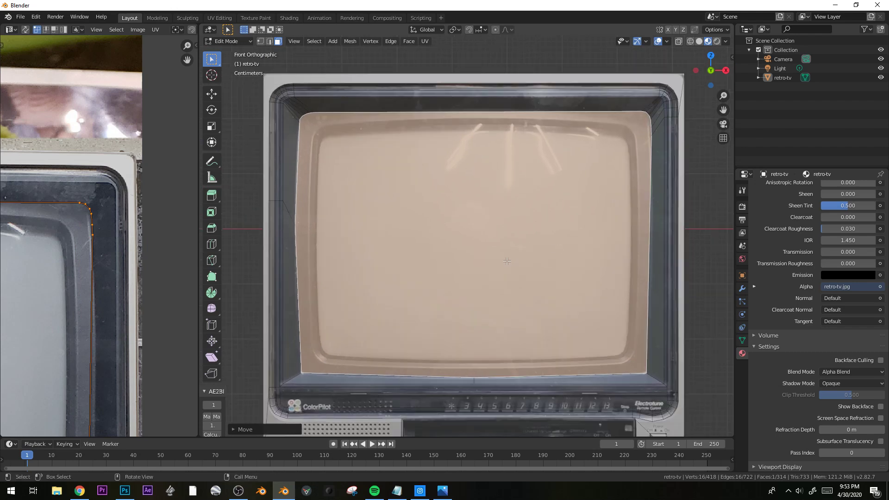
{"action": "key", "text": "alt+a"}
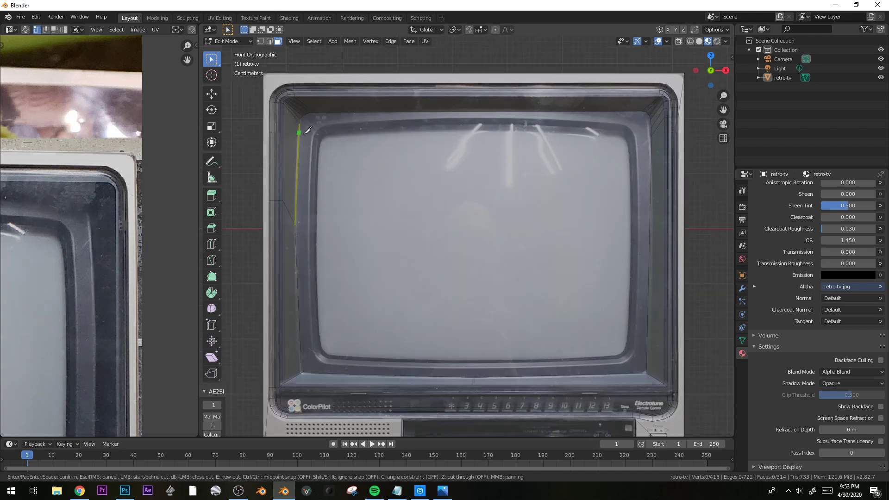
{"action": "scroll", "coordinate": [319, 130], "scroll_direction": "up", "scroll_amount": 2}
{"action": "key", "text": "k"}
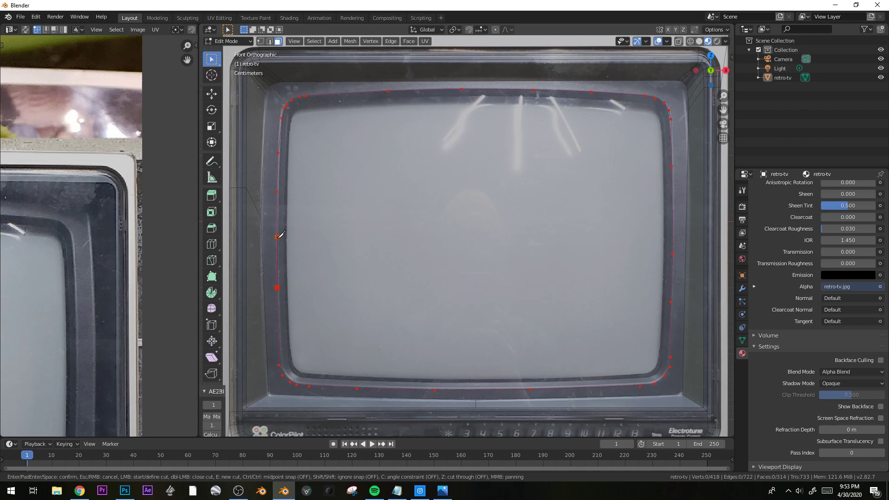
{"action": "key", "text": "Return"}
Extrude the rounded screen face inward and inset it by about 0.0066 m.
{"action": "left_click", "coordinate": [411, 193]}
{"action": "middle_click_drag", "start_coordinate": [447, 221], "coordinate": [487, 273]}
{"action": "key", "text": "e"}
{"action": "left_click", "coordinate": [545, 301]}
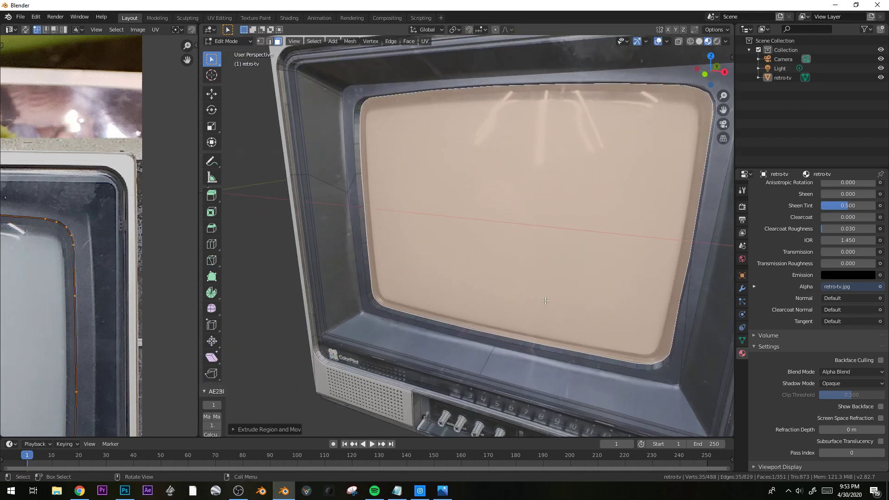
{"action": "key", "text": "i"}
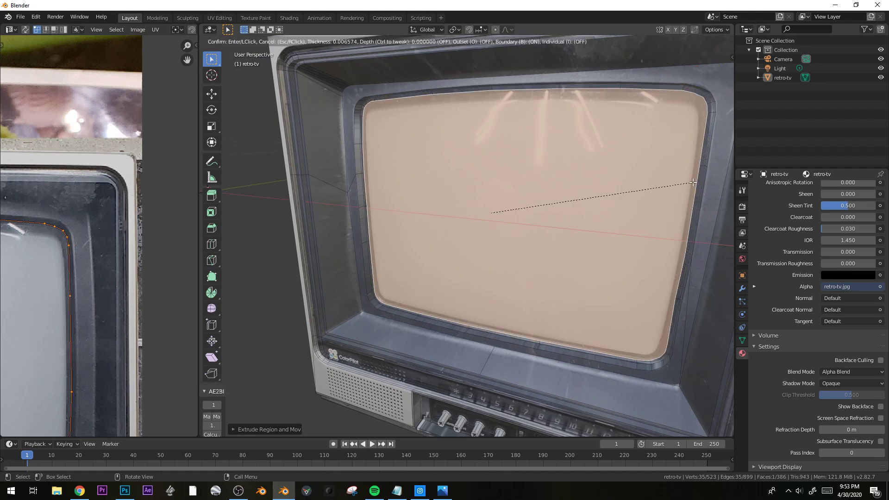
{"action": "left_click", "coordinate": [600, 202]}
Extrude the front frame's outer border edges backward to form the sides of the television cabinet.
{"action": "key", "text": "Tab"}
{"action": "middle_click_drag", "start_coordinate": [573, 218], "coordinate": [491, 264]}
{"action": "scroll", "coordinate": [611, 223], "scroll_direction": "down", "scroll_amount": 5}
{"action": "key", "text": "Tab"}
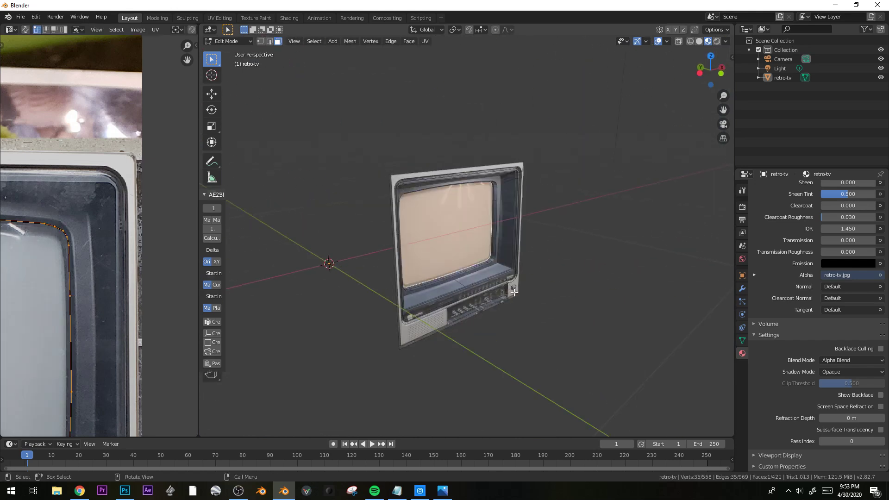
{"action": "scroll", "coordinate": [447, 246], "scroll_direction": "up", "scroll_amount": 2}
{"action": "middle_click_drag", "start_coordinate": [447, 245], "coordinate": [499, 261]}
{"action": "key", "text": "1"}
{"action": "left_click", "coordinate": [402, 194], "text": "alt"}
{"action": "middle_click_drag", "start_coordinate": [510, 297], "coordinate": [487, 306]}
{"action": "key", "text": "e"}
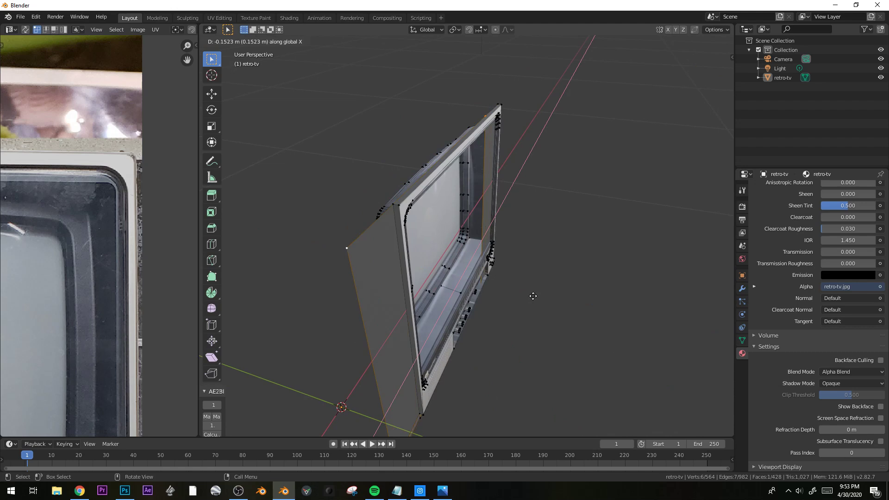
{"action": "left_click", "coordinate": [231, 254]}
Scale the cabinet's rear edge loop slightly smaller in top view, using the photo's wooden cabinet top as a guide.
{"action": "scroll", "coordinate": [49, 241], "scroll_direction": "down", "scroll_amount": 2}
{"action": "middle_click_drag", "start_coordinate": [14, 237], "coordinate": [52, 241]}
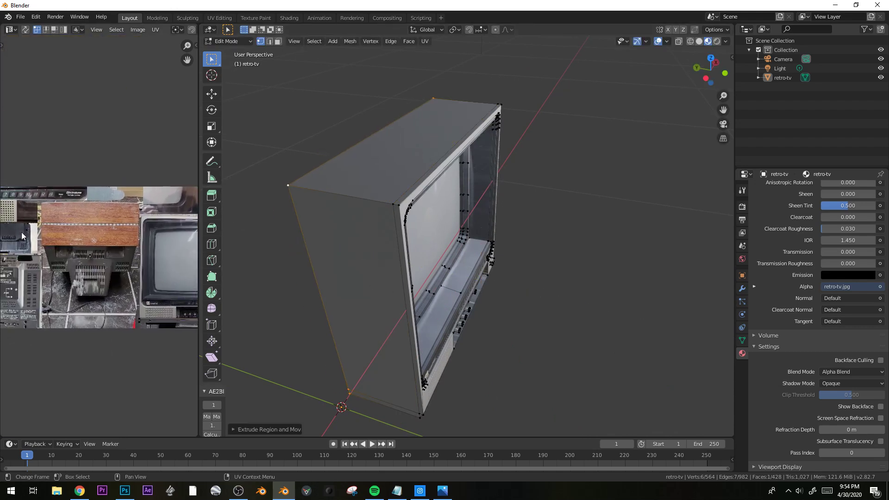
{"action": "scroll", "coordinate": [51, 237], "scroll_direction": "up", "scroll_amount": 1}
{"action": "left_click_drag", "start_coordinate": [199, 215], "coordinate": [260, 215]}
{"action": "scroll", "coordinate": [77, 224], "scroll_direction": "up", "scroll_amount": 1}
{"action": "scroll", "coordinate": [78, 225], "scroll_direction": "up", "scroll_amount": 2}
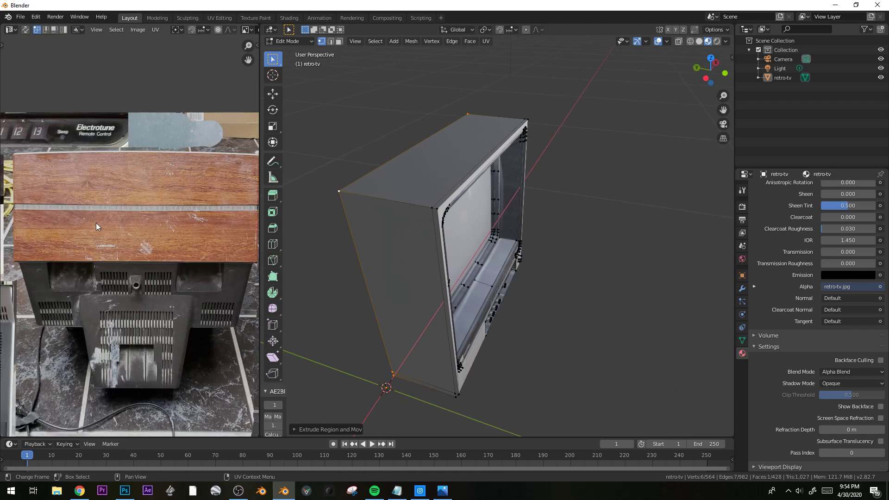
{"action": "scroll", "coordinate": [98, 223], "scroll_direction": "down", "scroll_amount": 1}
{"action": "middle_click_drag", "start_coordinate": [394, 273], "coordinate": [506, 311]}
{"action": "key", "text": "KP_7"}
{"action": "key", "text": "s"}
{"action": "left_click", "coordinate": [643, 213]}
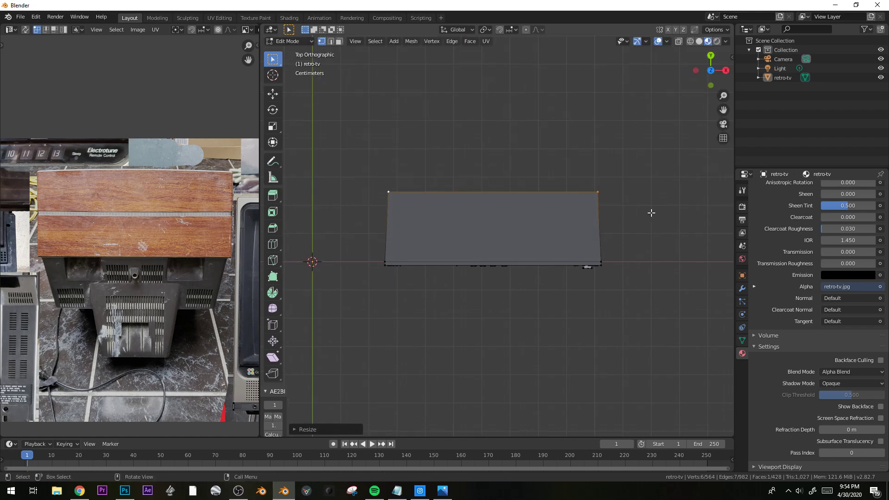
Extrude the rear loop in place and shrink it to a small step, and extrude it backward with a tapered end.
{"action": "key", "text": "e"}
{"action": "key", "text": "s"}
{"action": "left_click", "coordinate": [639, 212]}
{"action": "key", "text": "e"}
{"action": "left_click", "coordinate": [655, 129]}
{"action": "key", "text": "s"}
{"action": "left_click", "coordinate": [613, 134]}
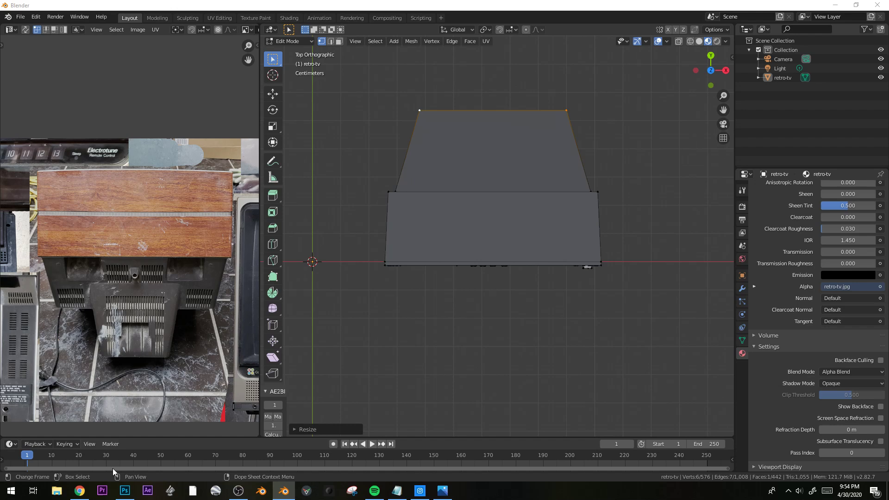
Open the patreon folder in File Explorer and add retro-tv.jpg to Blender's top view as a reference image.
{"action": "left_click", "coordinate": [56, 490]}
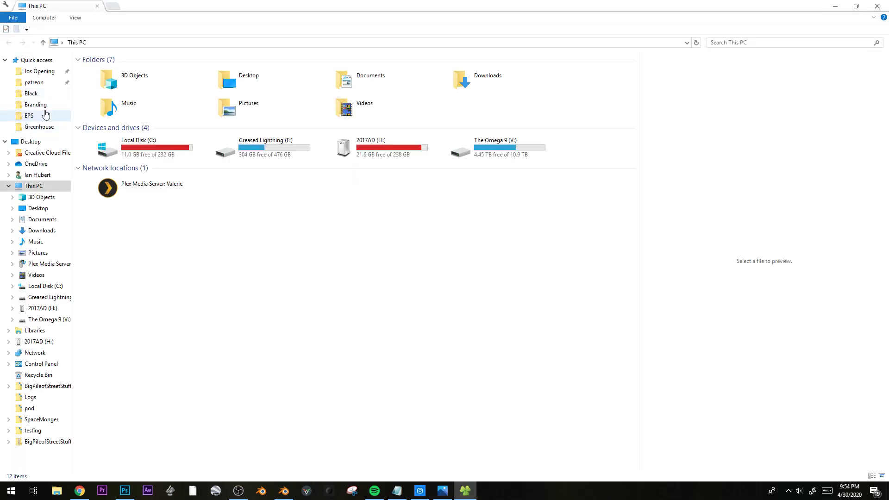
{"action": "left_click", "coordinate": [45, 87]}
{"action": "double_click", "coordinate": [294, 6]}
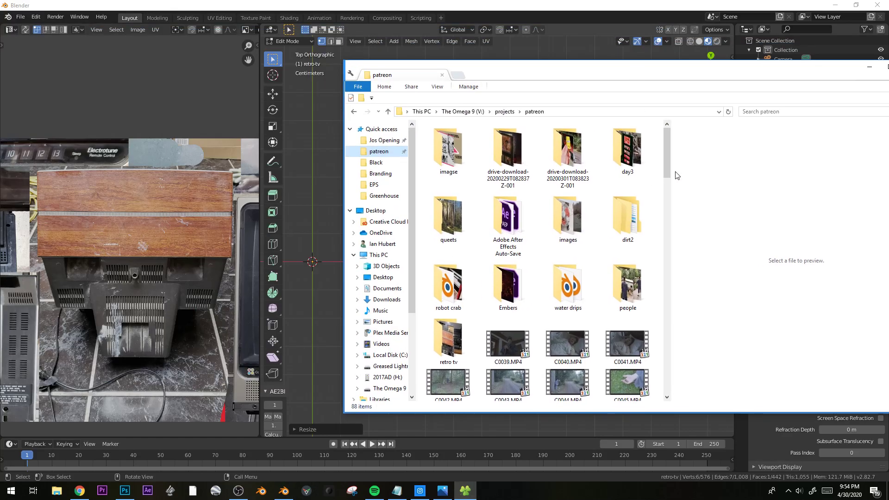
{"action": "left_click_drag", "start_coordinate": [666, 174], "coordinate": [312, 217]}
{"action": "key", "text": "Tab"}
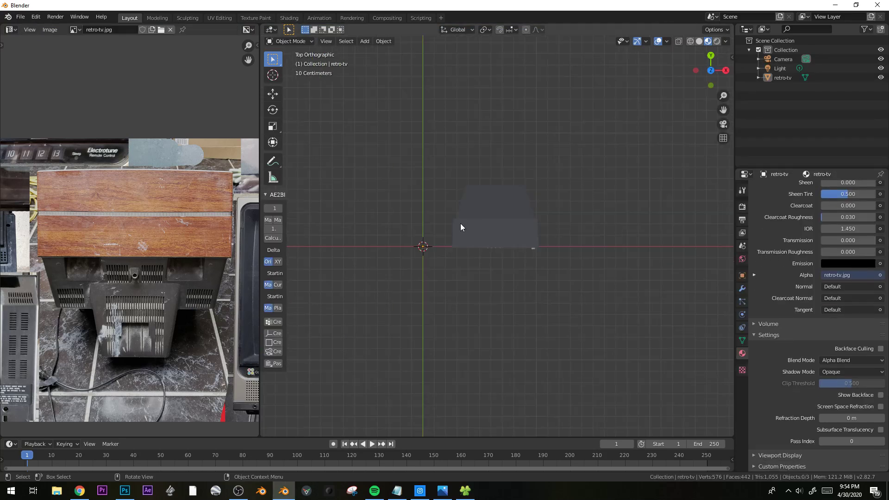
{"action": "key", "text": "alt+Tab"}
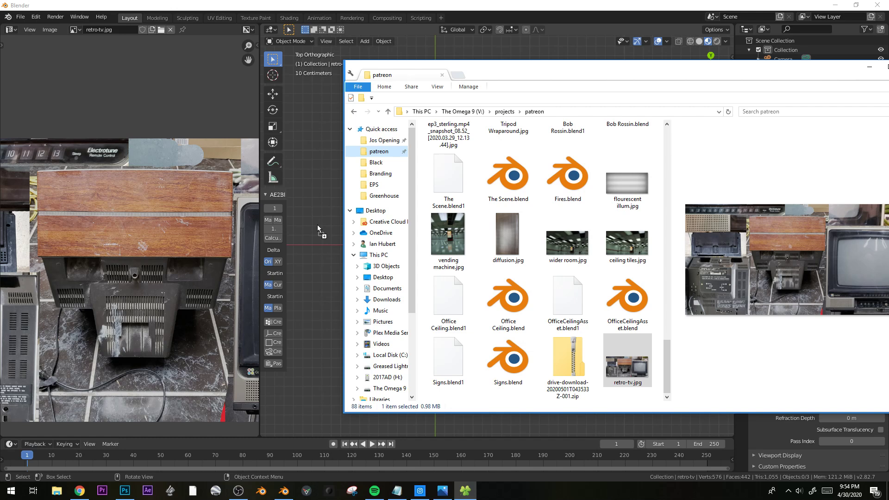
{"action": "left_click", "coordinate": [318, 224]}
{"action": "scroll", "coordinate": [337, 318], "scroll_direction": "down", "scroll_amount": 2}
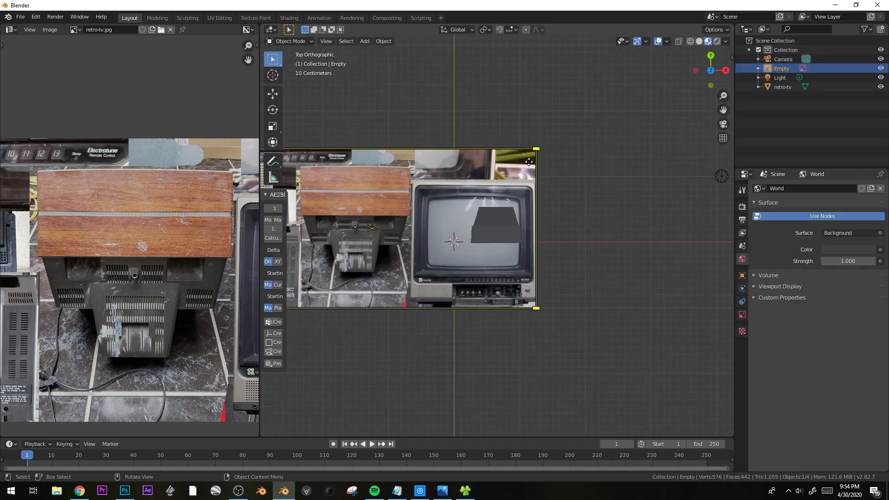
Turn the reference image upside down, scale it down and position its wooden cabinet top beneath the television model.
{"action": "key", "text": "r"}
{"action": "key", "text": "g"}
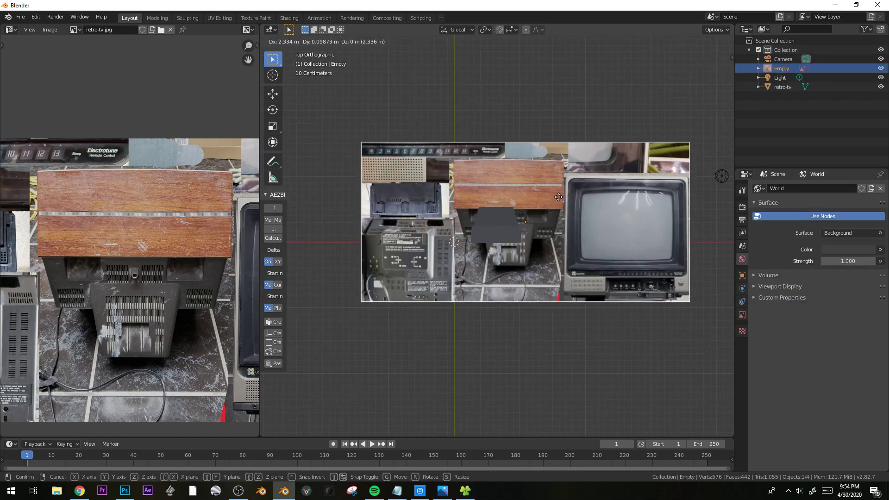
{"action": "left_click", "coordinate": [560, 214]}
{"action": "key", "text": "r"}
{"action": "left_click", "coordinate": [659, 359]}
{"action": "key", "text": "s"}
{"action": "left_click", "coordinate": [617, 284]}
{"action": "key", "text": "g"}
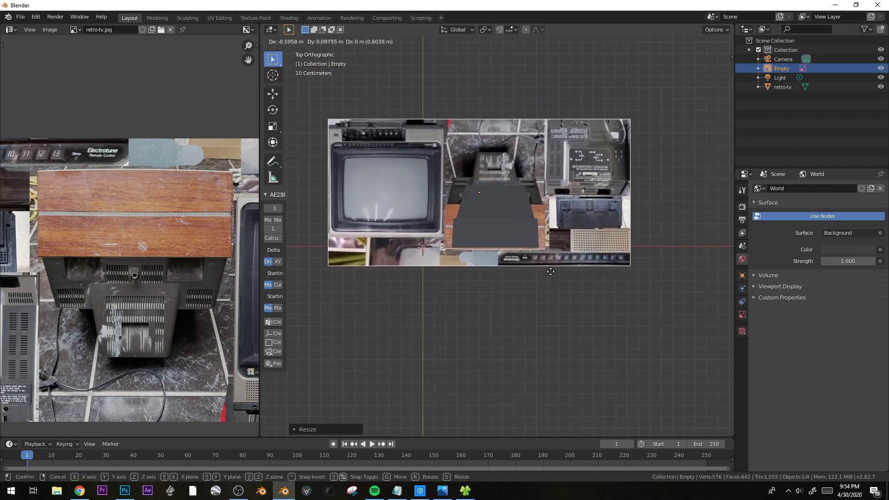
{"action": "left_click", "coordinate": [548, 272]}
Scale and reposition the reference image against the model, and switch the viewport to see-through solid shading.
{"action": "scroll", "coordinate": [666, 373], "scroll_direction": "up", "scroll_amount": 4}
{"action": "key", "text": "s"}
{"action": "left_click", "coordinate": [616, 341]}
{"action": "key", "text": "g"}
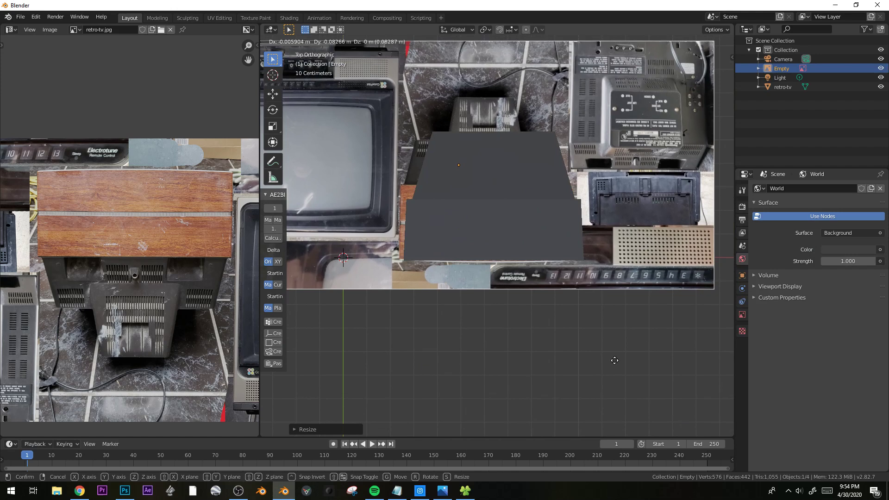
{"action": "left_click", "coordinate": [616, 361]}
{"action": "key", "text": "z"}
{"action": "left_click", "coordinate": [680, 359]}
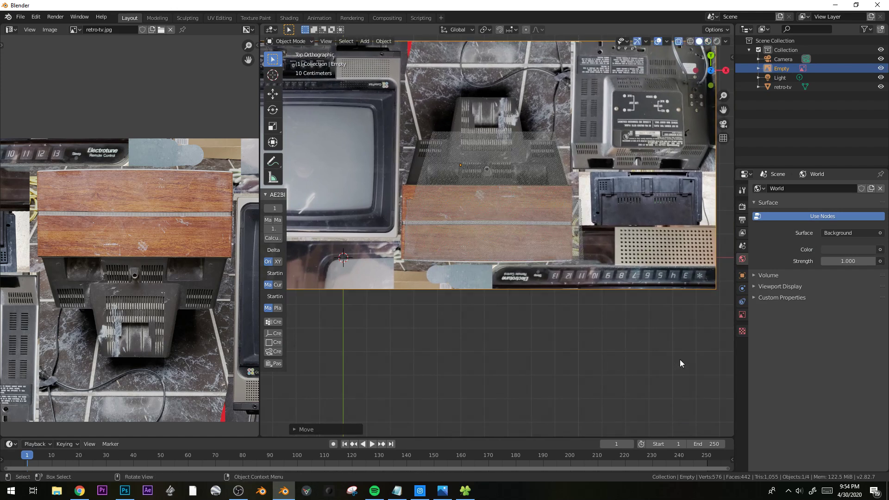
Fine-tune the reference image's scale and position so its wooden top matches the cabinet's width and front edge.
{"action": "scroll", "coordinate": [516, 336], "scroll_direction": "up", "scroll_amount": 3}
{"action": "key", "text": "s"}
{"action": "left_click", "coordinate": [521, 336]}
{"action": "key", "text": "g"}
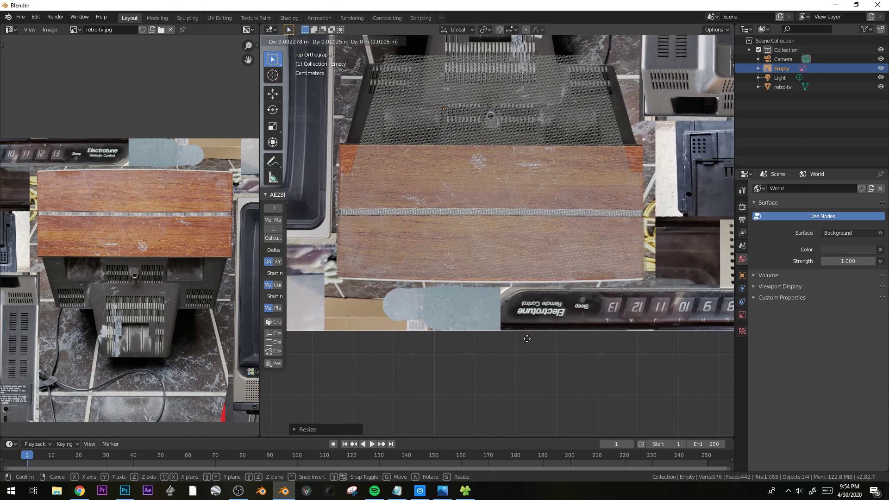
{"action": "left_click", "coordinate": [528, 337]}
Move the television's rear section vertices back along the Y axis to the rear edge of the photo's wooden top.
{"action": "scroll", "coordinate": [487, 289], "scroll_direction": "down", "scroll_amount": 1}
{"action": "left_click", "coordinate": [465, 263]}
{"action": "key", "text": "Tab"}
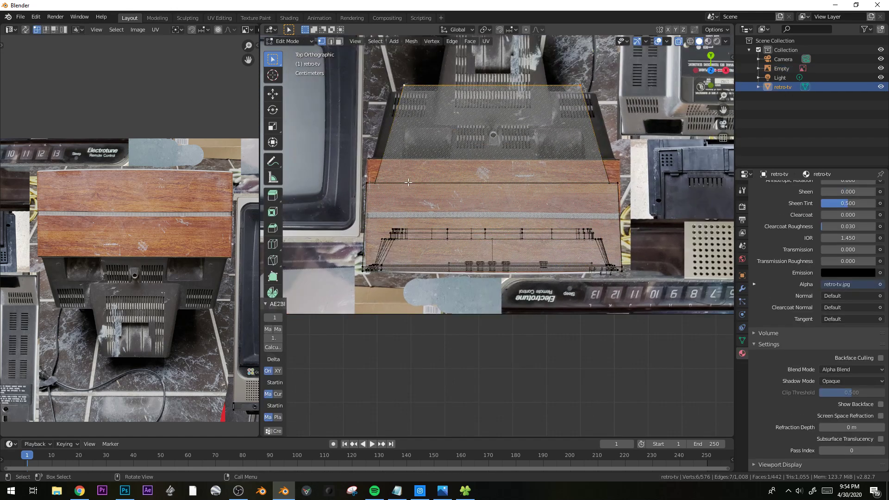
{"action": "middle_click_drag", "start_coordinate": [385, 189], "coordinate": [377, 217], "text": "shift"}
{"action": "left_click_drag", "start_coordinate": [344, 101], "coordinate": [668, 236]}
{"action": "key", "text": "g"}
{"action": "key", "text": "y"}
{"action": "left_click", "coordinate": [671, 214]}
{"action": "middle_click_drag", "start_coordinate": [546, 171], "coordinate": [560, 225], "text": "shift"}
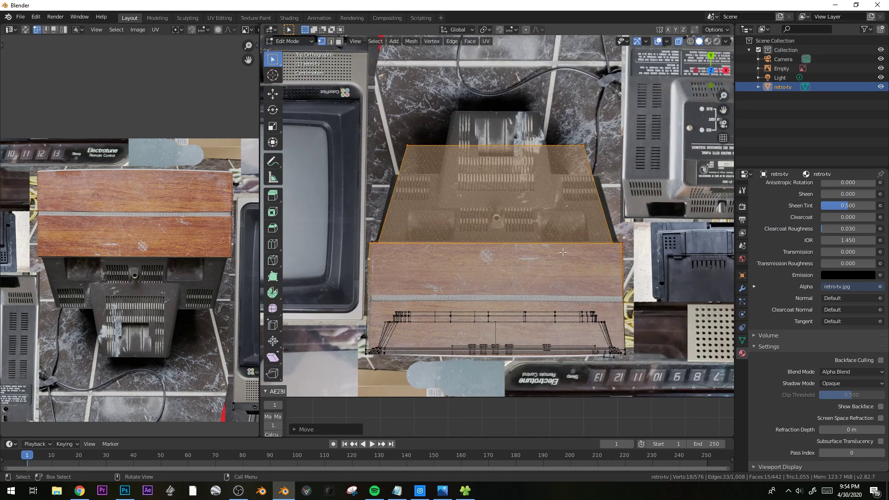
Resize the television's tapered rear section, shift it along Y, and fit its back edge to the photo's wide rear housing.
{"action": "scroll", "coordinate": [560, 225], "scroll_direction": "up", "scroll_amount": 1}
{"action": "left_click_drag", "start_coordinate": [365, 103], "coordinate": [620, 162]}
{"action": "key", "text": "ctrl+KP_Add"}
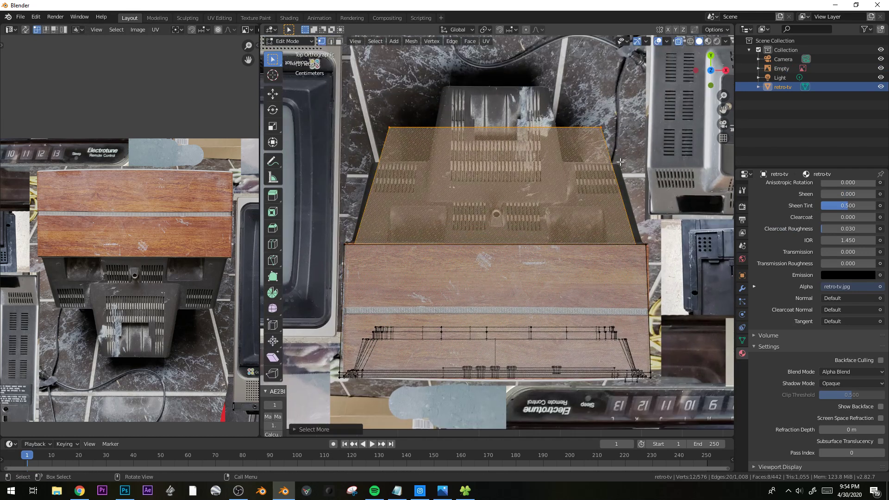
{"action": "key", "text": "s"}
{"action": "left_click", "coordinate": [698, 213]}
{"action": "key", "text": "g"}
{"action": "key", "text": "y"}
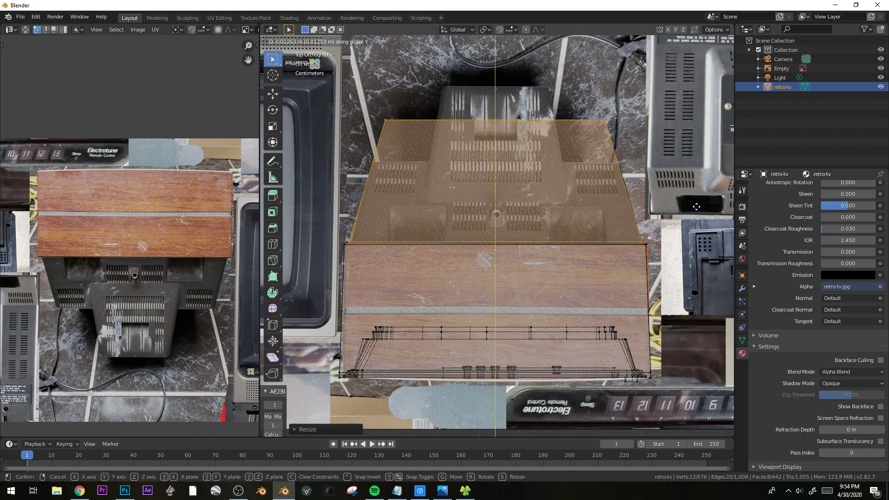
{"action": "left_click", "coordinate": [653, 205]}
{"action": "key", "text": "s"}
{"action": "left_click", "coordinate": [614, 179]}
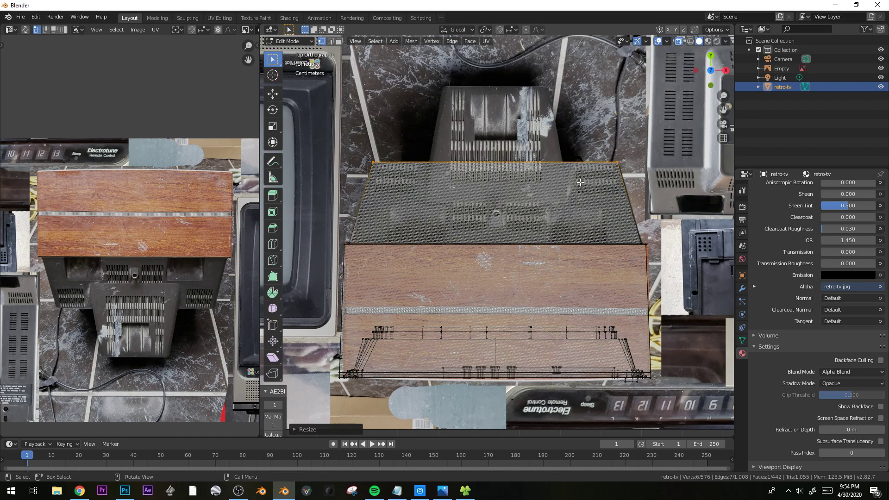
Duplicate the rear section backward along Y and narrow it along X to match the photo's central tube housing.
{"action": "scroll", "coordinate": [589, 185], "scroll_direction": "up", "scroll_amount": 3}
{"action": "key", "text": "ctrl+l"}
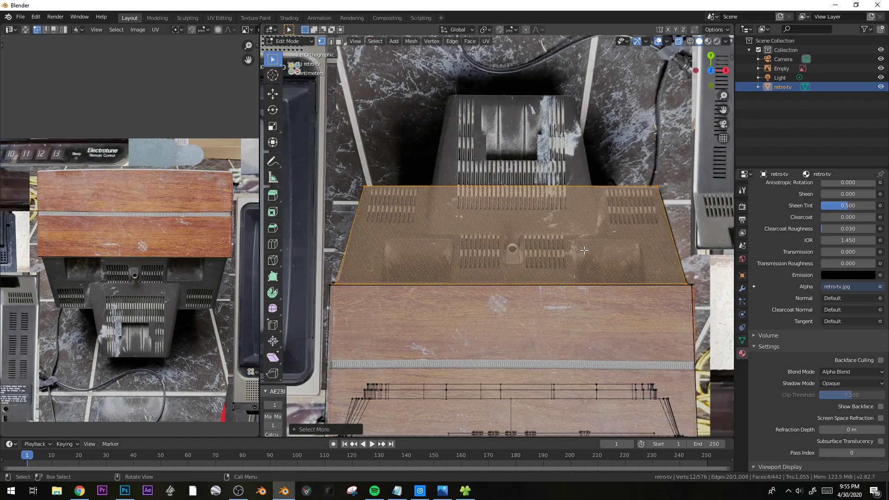
{"action": "key", "text": "shift+d"}
{"action": "key", "text": "y"}
{"action": "left_click", "coordinate": [576, 164]}
{"action": "key", "text": "s"}
{"action": "key", "text": "x"}
{"action": "left_click", "coordinate": [582, 215]}
{"action": "key", "text": "g"}
{"action": "key", "text": "y"}
{"action": "left_click", "coordinate": [639, 209]}
{"action": "key", "text": "s"}
{"action": "key", "text": "x"}
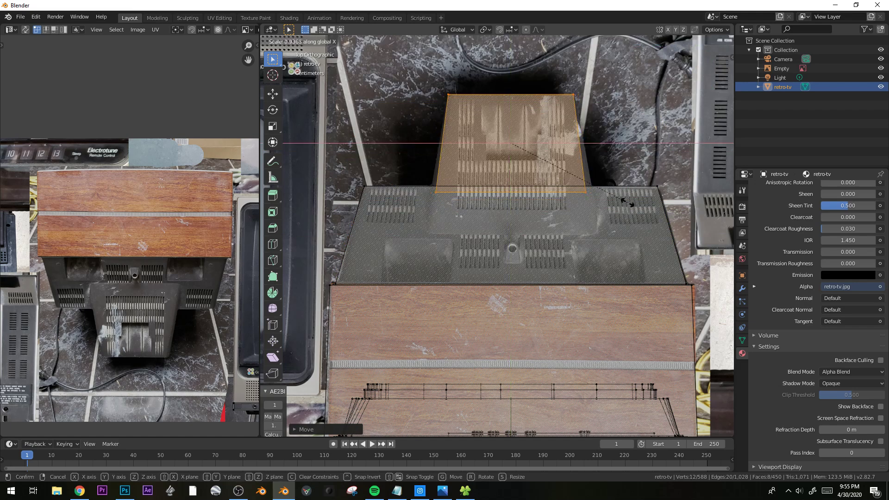
{"action": "left_click", "coordinate": [628, 202]}
Scale the duplicated tube housing along Y and reposition it along Y to fit the photo.
{"action": "key", "text": "s"}
{"action": "key", "text": "y"}
{"action": "left_click", "coordinate": [666, 257]}
{"action": "key", "text": "g"}
{"action": "key", "text": "y"}
{"action": "left_click", "coordinate": [642, 231]}
Reduce the tube housing's height by scaling it along Z in the side view.
{"action": "middle_click_drag", "start_coordinate": [642, 230], "coordinate": [516, 166]}
{"action": "key", "text": "KP_3"}
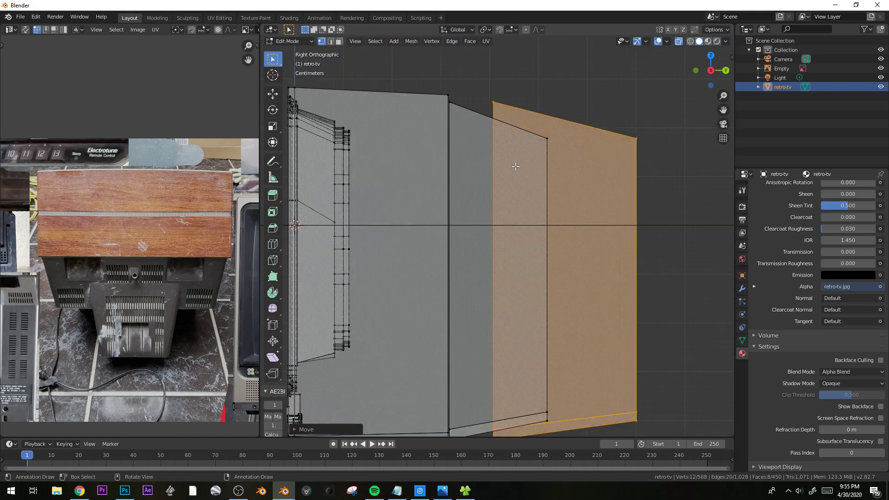
{"action": "key", "text": "s"}
{"action": "key", "text": "z"}
{"action": "left_click", "coordinate": [566, 99]}
{"action": "middle_click_drag", "start_coordinate": [517, 122], "coordinate": [523, 165]}
{"action": "key", "text": "KP_3"}
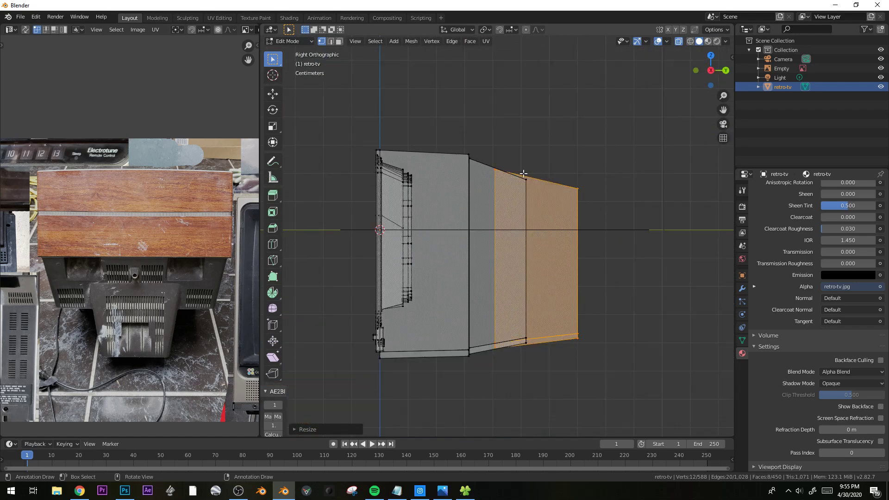
Scale the wide rear section's back edge along Z to about 0.76 for a steeper taper.
{"action": "key", "text": "alt+a"}
{"action": "left_click_drag", "start_coordinate": [519, 170], "coordinate": [545, 368]}
{"action": "key", "text": "s"}
{"action": "key", "text": "z"}
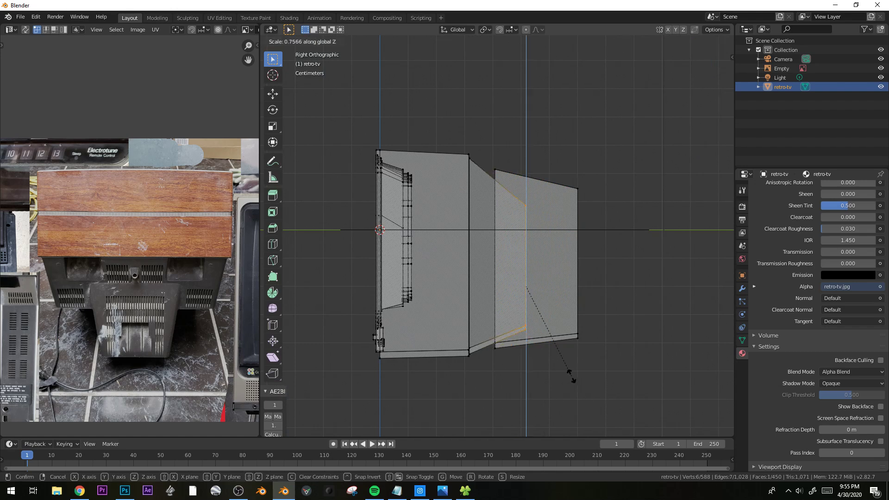
{"action": "left_click", "coordinate": [569, 375]}
Move the tube housing's front edge vertices along Y toward the cabinet so they sit inside the wide rear section.
{"action": "key", "text": "alt+a"}
{"action": "left_click_drag", "start_coordinate": [490, 332], "coordinate": [502, 360], "text": "shift"}
{"action": "key", "text": "g"}
{"action": "key", "text": "y"}
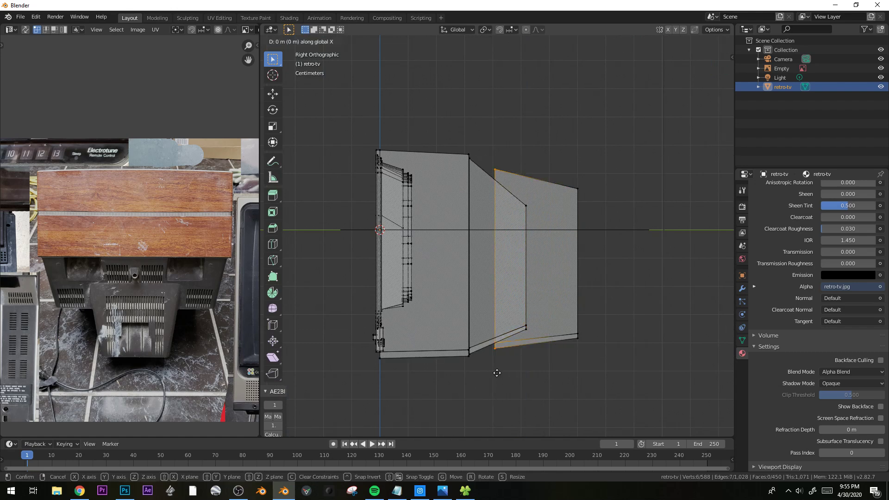
{"action": "left_click", "coordinate": [477, 367]}
{"action": "key", "text": "alt+z"}
{"action": "middle_click_drag", "start_coordinate": [495, 273], "coordinate": [522, 327]}
{"action": "key", "text": "KP_7"}
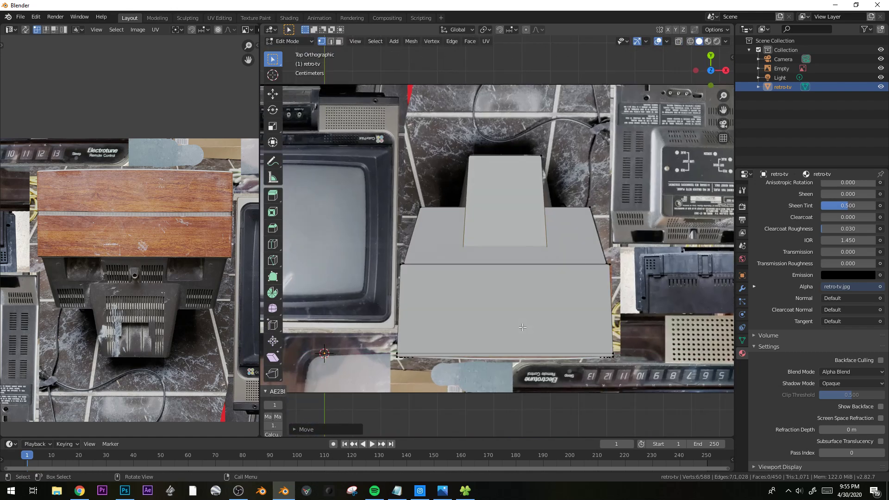
Widen the tube housing's front edge along X so its sides follow the taper in the photo.
{"action": "key", "text": "alt+z"}
{"action": "scroll", "coordinate": [543, 274], "scroll_direction": "up", "scroll_amount": 2}
{"action": "key", "text": "alt+z"}
{"action": "key", "text": "s"}
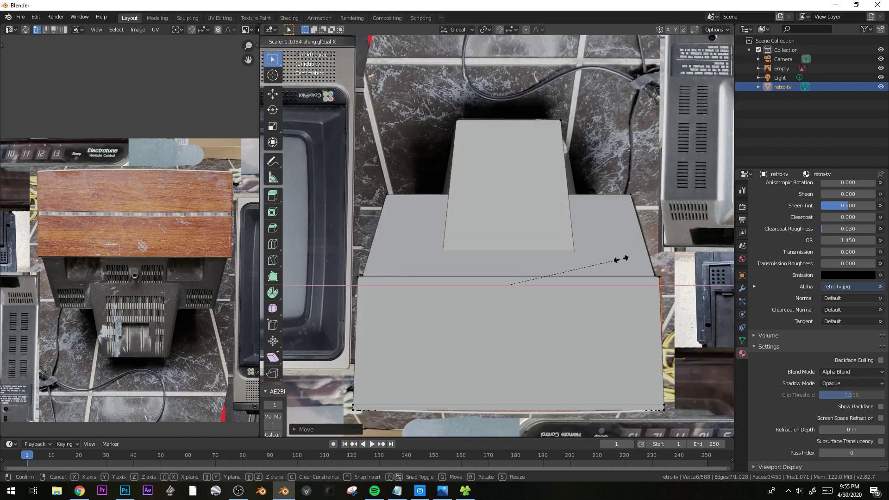
{"action": "left_click", "coordinate": [645, 257]}
{"action": "key", "text": "g"}
{"action": "key", "text": "x"}
{"action": "left_click", "coordinate": [646, 257]}
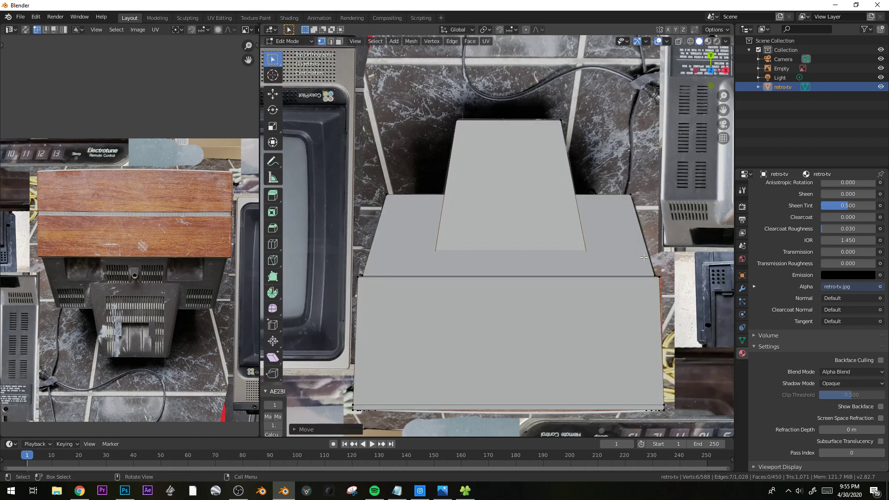
{"action": "scroll", "coordinate": [639, 256], "scroll_direction": "down", "scroll_amount": 4}
{"action": "middle_click_drag", "start_coordinate": [506, 274], "coordinate": [417, 258]}
{"action": "key", "text": "3"}
{"action": "left_click", "coordinate": [558, 218], "text": "alt"}
{"action": "left_click", "coordinate": [484, 266], "text": "alt+shift"}
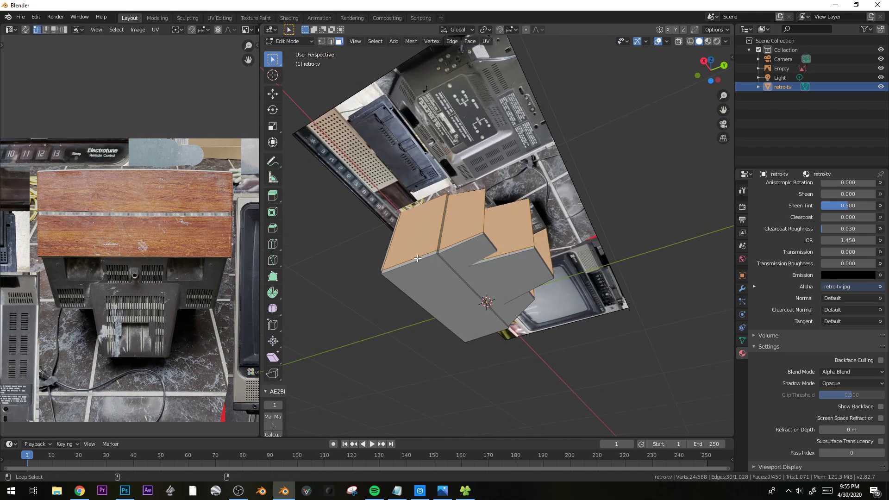
{"action": "mouse_move", "coordinate": [417, 259]}
{"action": "left_mouse_down"}
{"action": "mouse_move", "coordinate": [461, 246]}
{"action": "mouse_move", "coordinate": [516, 265]}
{"action": "left_mouse_up"}
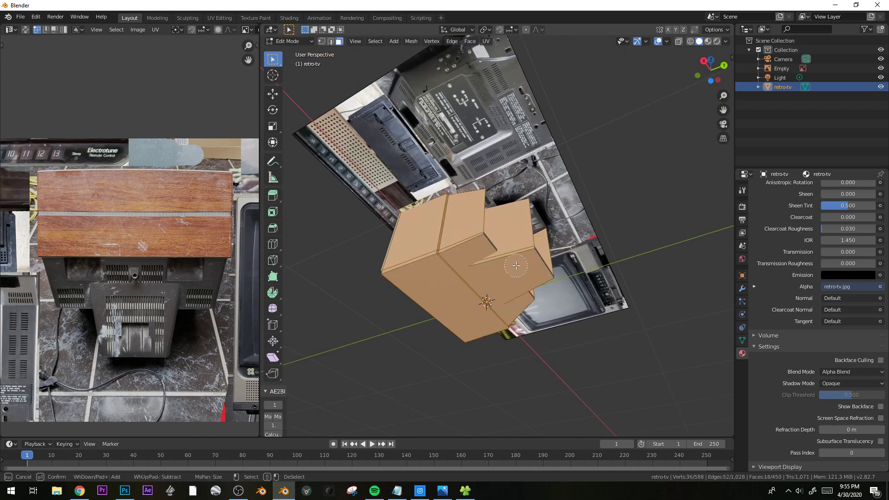
{"action": "key", "text": "Escape"}
{"action": "middle_click_drag", "start_coordinate": [562, 260], "coordinate": [527, 291]}
Move the reference image along X away from the television model.
{"action": "key", "text": "2"}
{"action": "left_click", "coordinate": [454, 254]}
{"action": "middle_click_drag", "start_coordinate": [550, 260], "coordinate": [566, 265]}
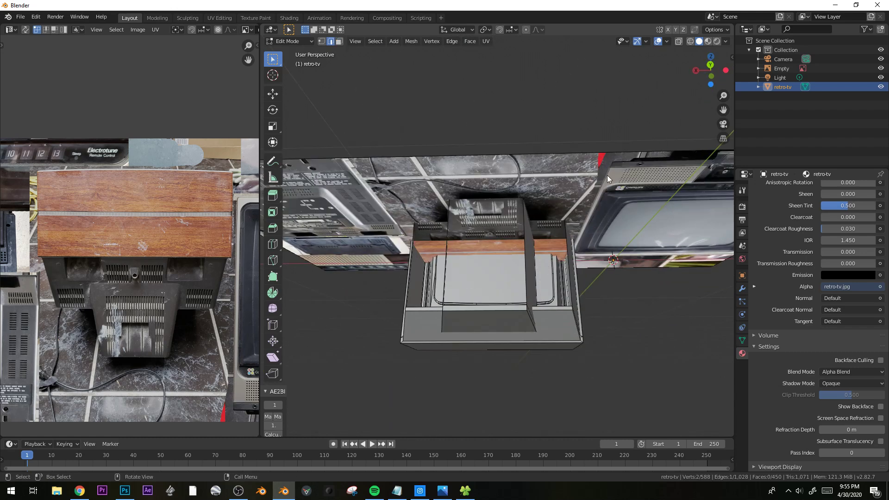
{"action": "key", "text": "Tab"}
{"action": "left_click", "coordinate": [618, 193]}
{"action": "key", "text": "x"}
{"action": "key", "text": "g"}
{"action": "key", "text": "x"}
{"action": "left_click", "coordinate": [371, 243]}
Fill the open backs of the tube housing and the wide rear section with faces.
{"action": "middle_click_drag", "start_coordinate": [421, 230], "coordinate": [491, 222]}
{"action": "left_click", "coordinate": [493, 222]}
{"action": "key", "text": "Tab"}
{"action": "key", "text": "f"}
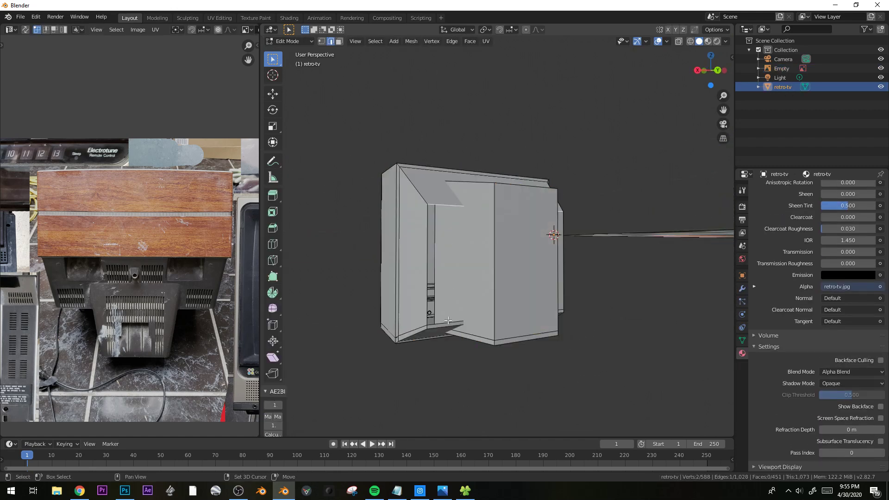
{"action": "key", "text": "f"}
{"action": "middle_click_drag", "start_coordinate": [451, 324], "coordinate": [420, 316]}
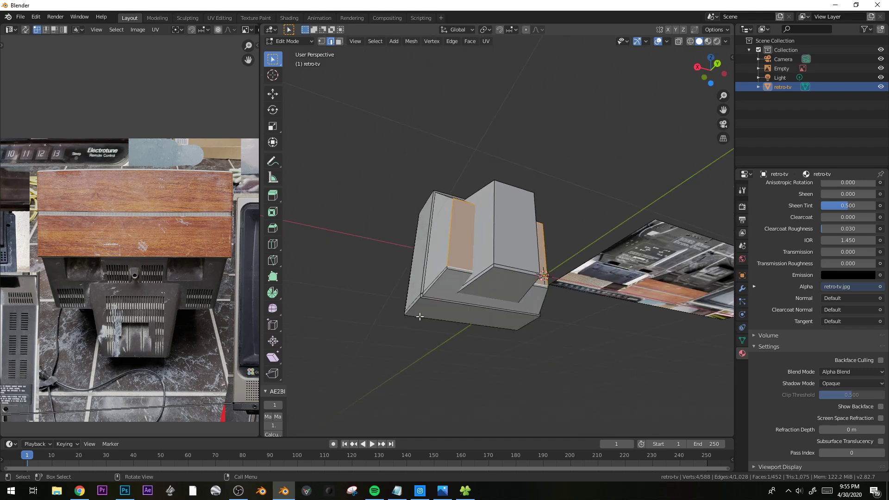
Select the cabinet shell and rear housing faces and project their UVs from the top view.
{"action": "key", "text": "KP_1"}
{"action": "key", "text": "KP_7"}
{"action": "key", "text": "alt+z"}
{"action": "key", "text": "3"}
{"action": "scroll", "coordinate": [511, 252], "scroll_direction": "up", "scroll_amount": 2}
{"action": "left_click_drag", "start_coordinate": [656, 112], "coordinate": [383, 303]}
{"action": "middle_click_drag", "start_coordinate": [577, 283], "coordinate": [537, 235]}
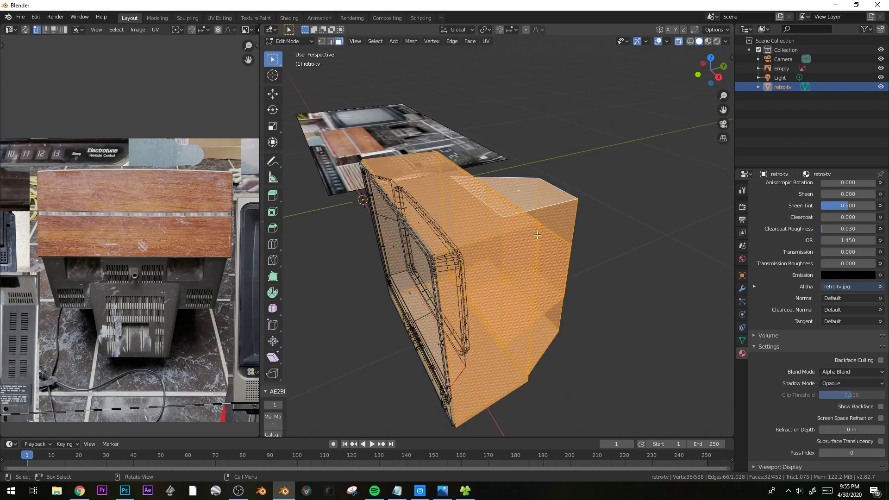
{"action": "key", "text": "KP_7"}
{"action": "key", "text": "u"}
{"action": "left_click", "coordinate": [533, 232]}
Turn the projected UVs upside down, scale them, and place them over the wooden-topped television in retro-tv.jpg.
{"action": "scroll", "coordinate": [201, 319], "scroll_direction": "down", "scroll_amount": 2}
{"action": "key", "text": "r"}
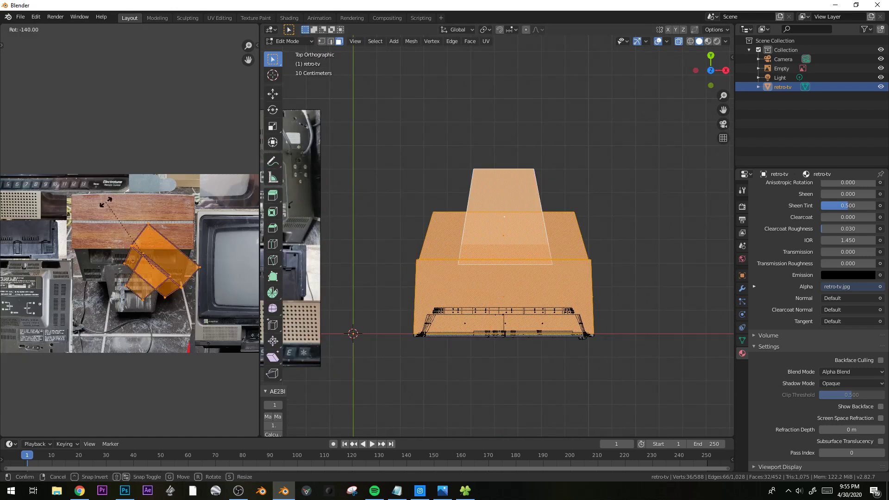
{"action": "left_click", "coordinate": [84, 256]}
{"action": "key", "text": "s"}
{"action": "left_click", "coordinate": [27, 319]}
{"action": "scroll", "coordinate": [123, 352], "scroll_direction": "up", "scroll_amount": 1}
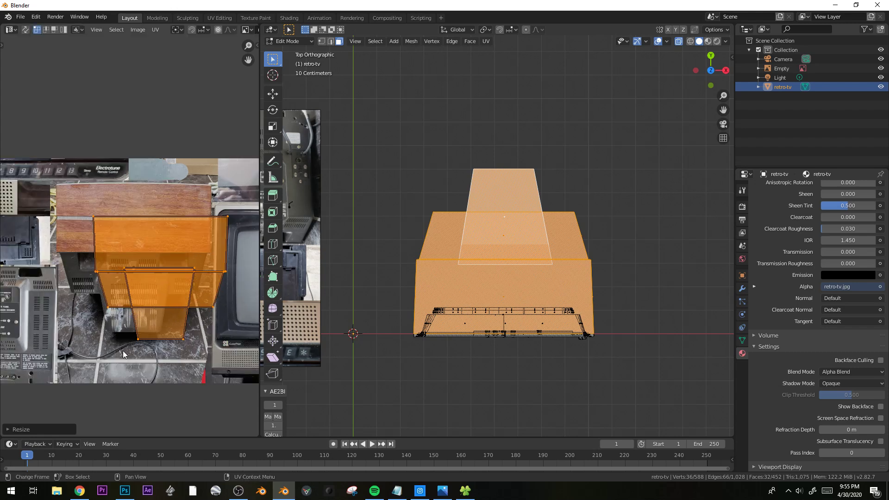
{"action": "scroll", "coordinate": [123, 351], "scroll_direction": "up", "scroll_amount": 1}
{"action": "key", "text": "g"}
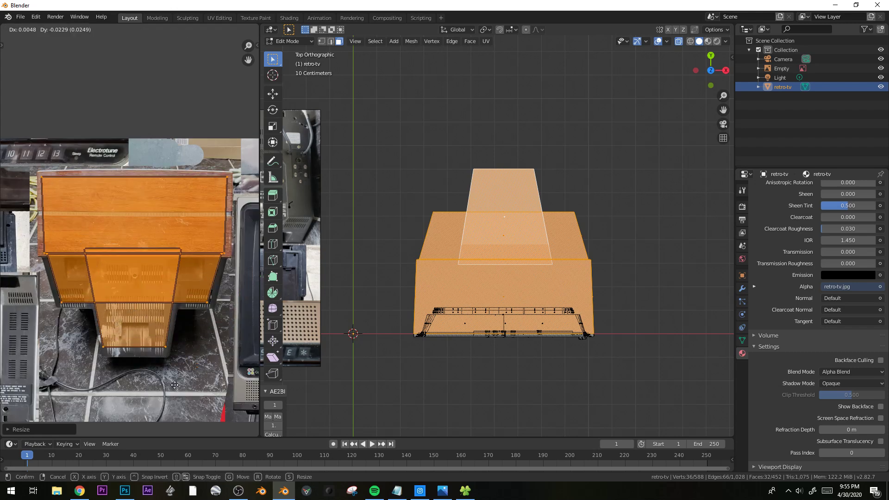
{"action": "left_click", "coordinate": [179, 379]}
Fine-tune the UVs' scale and position so they match the outlines of the photo's wooden top and rear housing.
{"action": "key", "text": "s"}
{"action": "key", "text": "x"}
{"action": "left_click", "coordinate": [208, 389]}
{"action": "key", "text": "g"}
{"action": "left_click", "coordinate": [203, 390]}
{"action": "key", "text": "s"}
{"action": "left_click", "coordinate": [215, 389]}
{"action": "key", "text": "g"}
{"action": "key", "text": "y"}
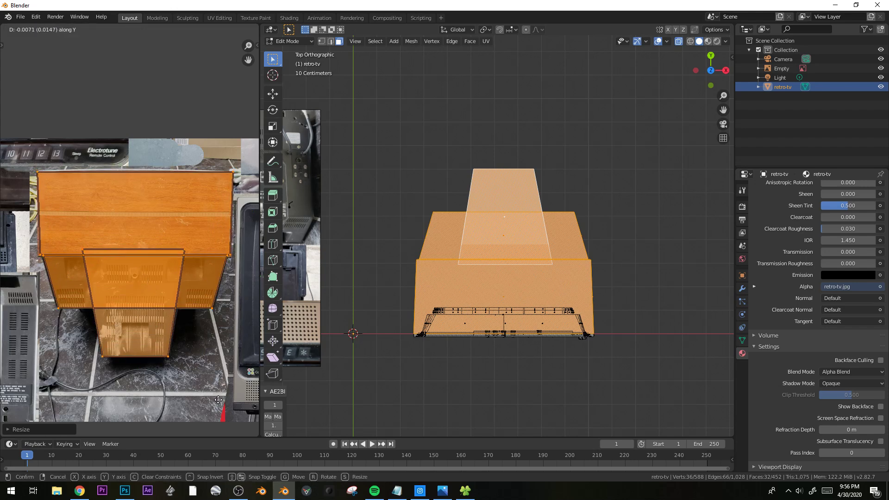
{"action": "left_click", "coordinate": [219, 401]}
Switch the viewport to Material Preview shading and check the projected texture on the model.
{"action": "key", "text": "Tab"}
{"action": "middle_click_drag", "start_coordinate": [437, 338], "coordinate": [588, 278]}
{"action": "key", "text": "z"}
{"action": "left_click", "coordinate": [584, 318]}
{"action": "middle_click_drag", "start_coordinate": [585, 318], "coordinate": [490, 254]}
{"action": "key", "text": "Tab"}
{"action": "key", "text": "alt+z"}
{"action": "key", "text": "Tab"}
{"action": "key", "text": "Tab"}
Enlarge the UV editor and stretch the UVs of the cabinet's right side face along X across the photo's wood grain.
{"action": "left_click", "coordinate": [578, 274]}
{"action": "key", "text": "alt+z"}
{"action": "left_click", "coordinate": [490, 253], "text": "shift"}
{"action": "key", "text": "KP_1"}
{"action": "key", "text": "KP_3"}
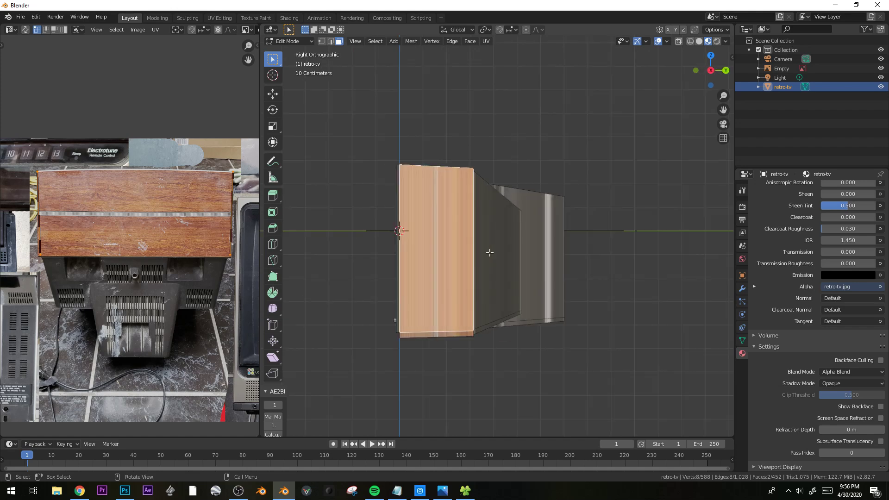
{"action": "left_click", "coordinate": [421, 200]}
{"action": "middle_click_drag", "start_coordinate": [422, 200], "coordinate": [472, 236]}
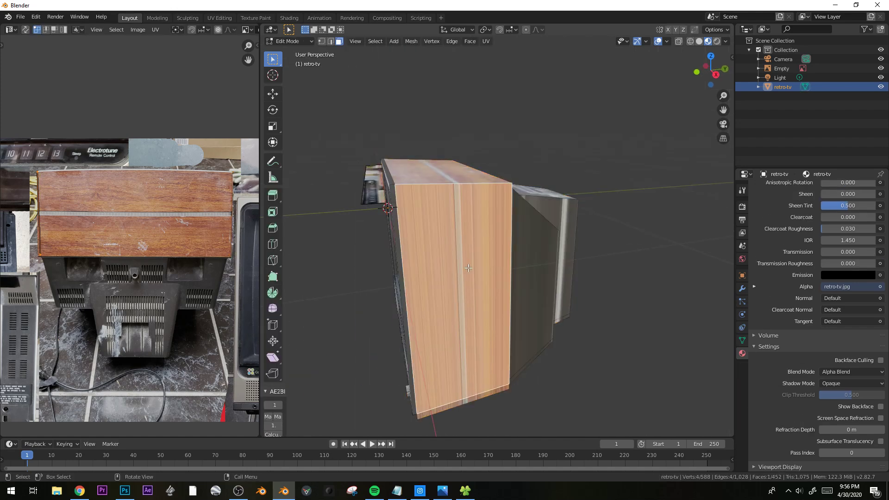
{"action": "left_click_drag", "start_coordinate": [257, 193], "coordinate": [318, 195]}
{"action": "scroll", "coordinate": [34, 211], "scroll_direction": "up", "scroll_amount": 2}
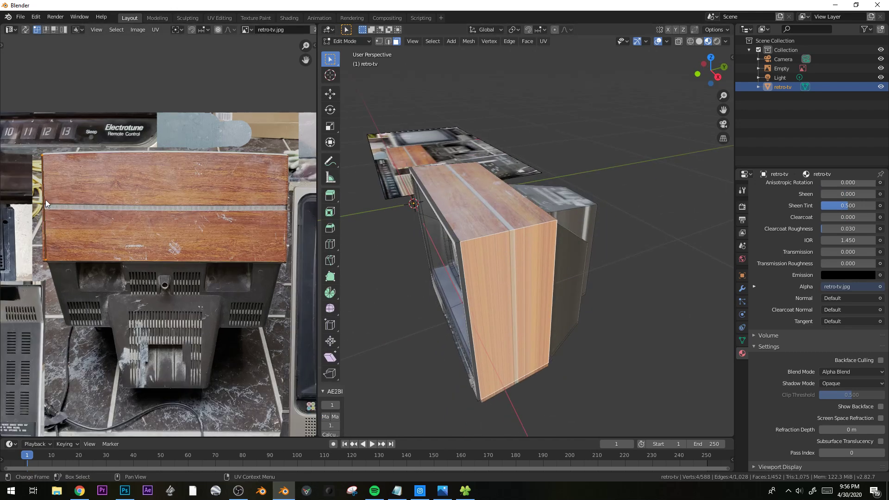
{"action": "key", "text": "g"}
{"action": "key", "text": "x"}
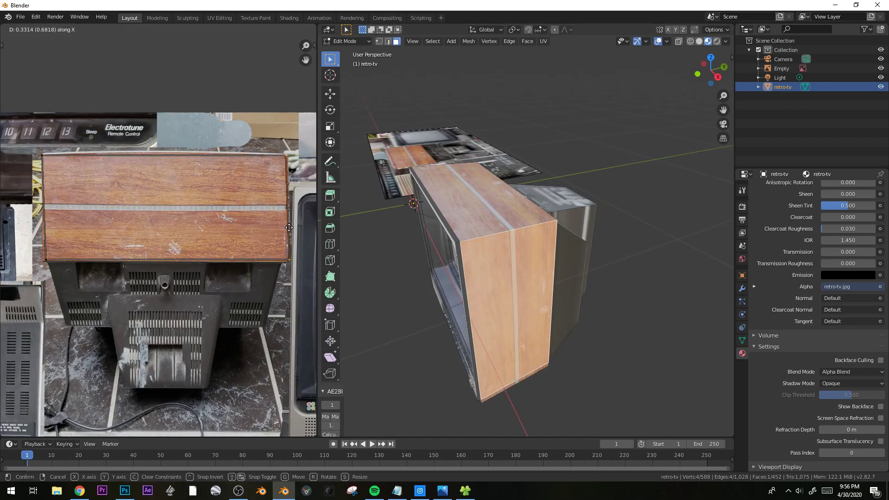
{"action": "left_click", "coordinate": [289, 227]}
{"action": "left_click", "coordinate": [289, 288]}
Stretch the UVs of the cabinet's opposite side face along X across the wood grain and adjust their rotation.
{"action": "middle_click_drag", "start_coordinate": [397, 294], "coordinate": [535, 287]}
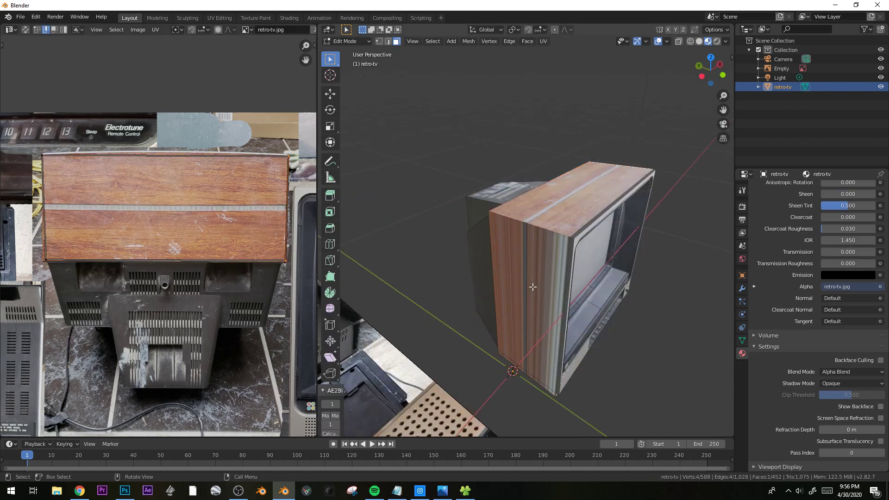
{"action": "left_click", "coordinate": [533, 287]}
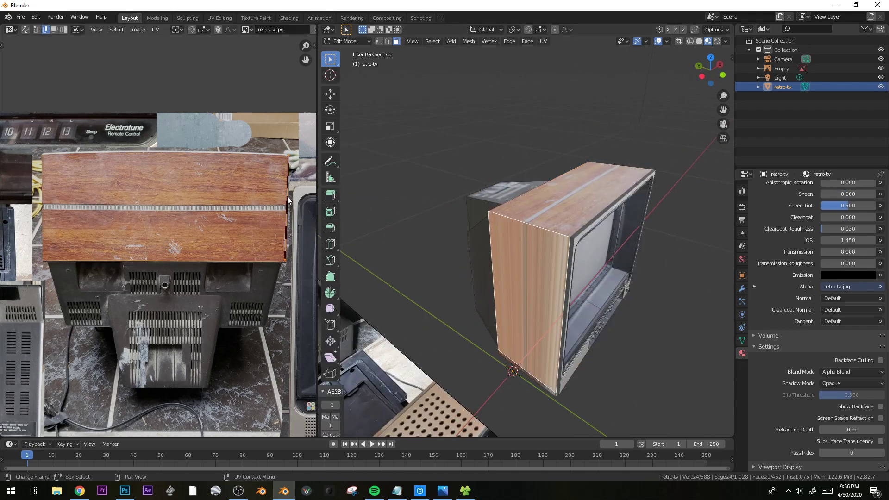
{"action": "key", "text": "g"}
{"action": "key", "text": "x"}
{"action": "left_click", "coordinate": [66, 227]}
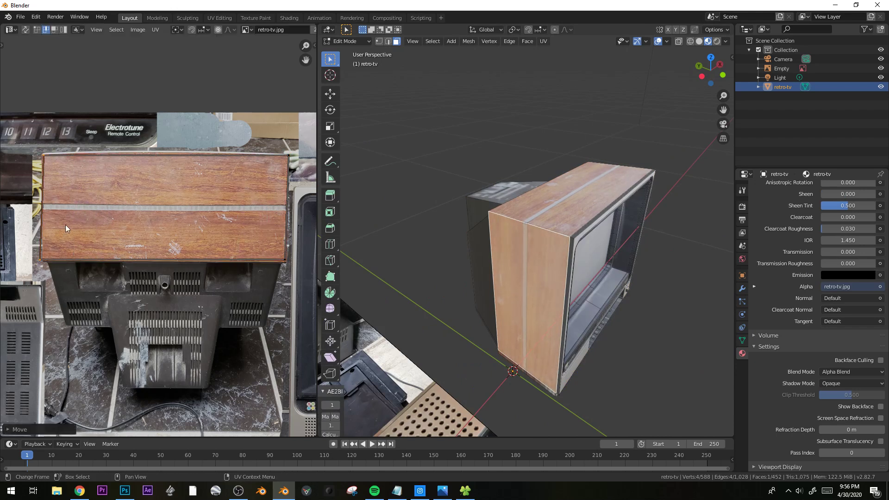
{"action": "key", "text": "r"}
{"action": "left_click", "coordinate": [170, 234]}
{"action": "key", "text": "Tab"}
{"action": "middle_click_drag", "start_coordinate": [528, 245], "coordinate": [586, 264]}
Select the side faces of the wide rear section and the tube housing and locate the rear-panel photo in the UV editor.
{"action": "key", "text": "Tab"}
{"action": "left_click", "coordinate": [516, 279]}
{"action": "left_click", "coordinate": [485, 230], "text": "shift"}
{"action": "middle_click_drag", "start_coordinate": [634, 283], "coordinate": [446, 263]}
{"action": "left_click", "coordinate": [537, 259]}
{"action": "left_click", "coordinate": [573, 262], "text": "shift"}
{"action": "middle_click_drag", "start_coordinate": [574, 264], "coordinate": [506, 254]}
{"action": "scroll", "coordinate": [174, 244], "scroll_direction": "down", "scroll_amount": 3}
{"action": "middle_click_drag", "start_coordinate": [138, 282], "coordinate": [184, 275]}
{"action": "scroll", "coordinate": [180, 282], "scroll_direction": "up", "scroll_amount": 2}
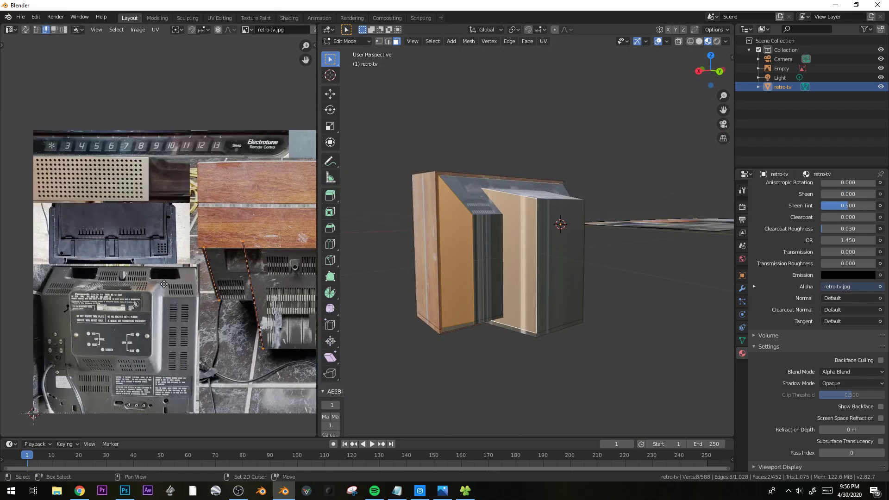
Rotate the reference image about X so that it stands upright in the back view.
{"action": "key", "text": "KP_1"}
{"action": "key", "text": "KP_3"}
{"action": "key", "text": "ctrl+KP_1"}
{"action": "key", "text": "Tab"}
{"action": "scroll", "coordinate": [603, 230], "scroll_direction": "down", "scroll_amount": 4}
{"action": "scroll", "coordinate": [603, 230], "scroll_direction": "down", "scroll_amount": 4}
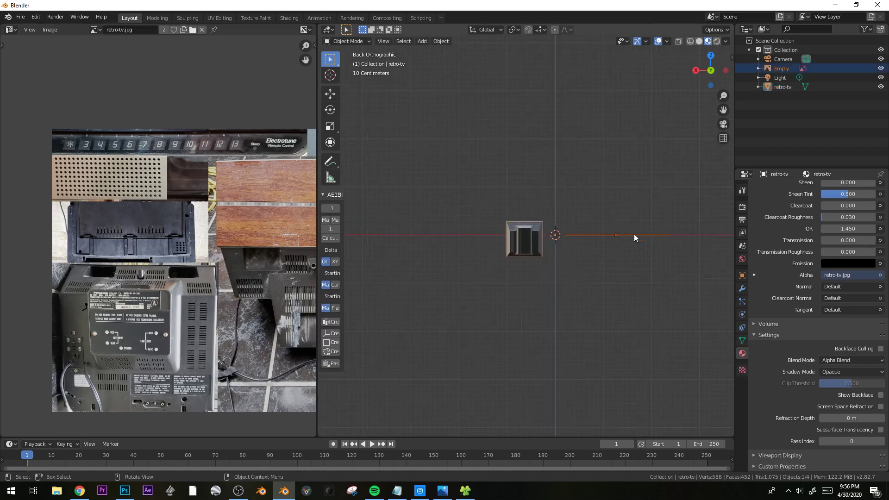
{"action": "key", "text": "r"}
{"action": "key", "text": "x"}
{"action": "left_click", "coordinate": [602, 125]}
{"action": "scroll", "coordinate": [607, 278], "scroll_direction": "up", "scroll_amount": 8}
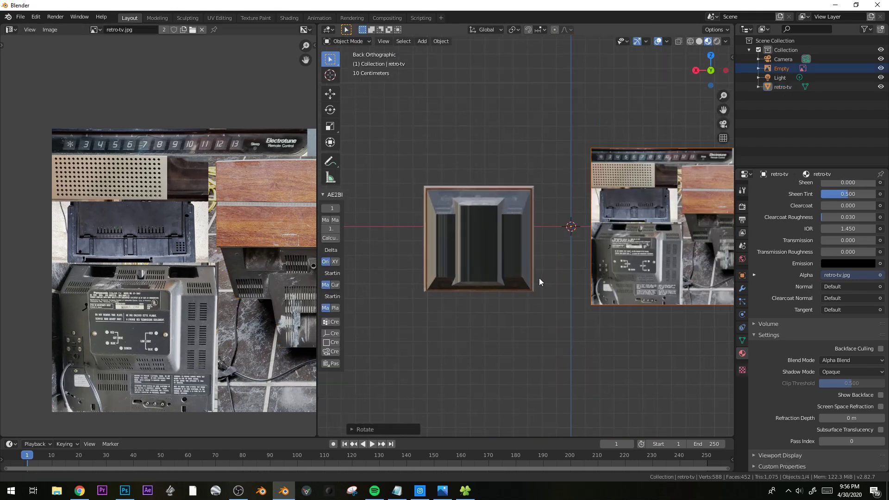
Move the reference image closer beside the TV's back and select the TV model.
{"action": "key", "text": "g"}
{"action": "left_click", "coordinate": [537, 276]}
{"action": "middle_click_drag", "start_coordinate": [511, 311], "coordinate": [588, 303], "text": "shift"}
{"action": "left_click", "coordinate": [544, 289]}
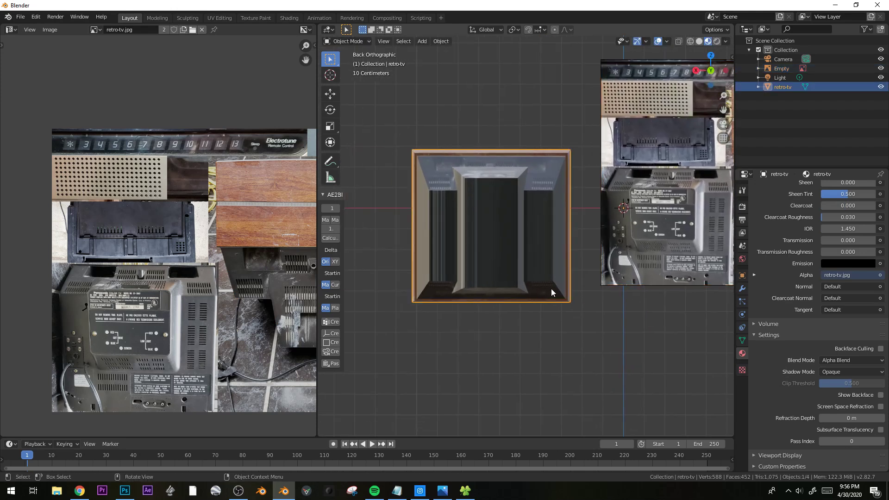
{"action": "middle_click_drag", "start_coordinate": [552, 278], "coordinate": [491, 298], "text": "shift"}
{"action": "middle_click_drag", "start_coordinate": [591, 282], "coordinate": [586, 275], "text": "shift"}
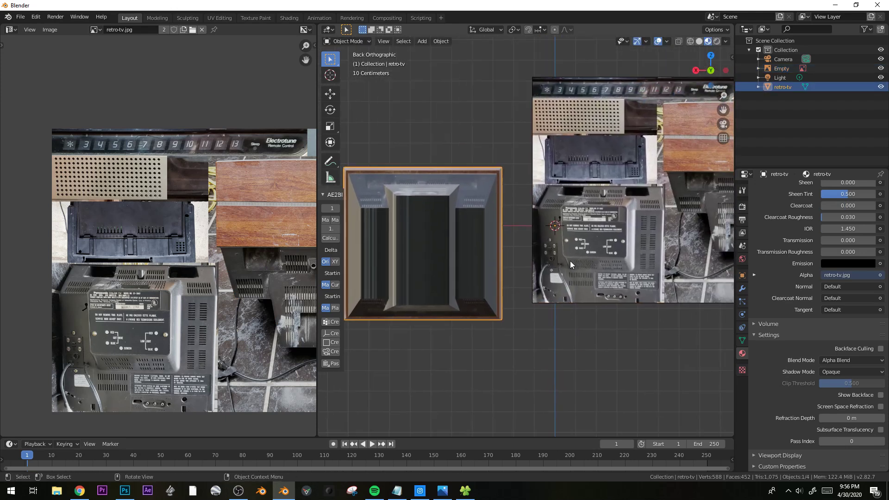
Adjust the height of the rear housing's bottom vertices along Z in the side view.
{"action": "key", "text": "Tab"}
{"action": "middle_click_drag", "start_coordinate": [485, 211], "coordinate": [469, 269]}
{"action": "left_click", "coordinate": [480, 274]}
{"action": "key", "text": "KP_3"}
{"action": "key", "text": "1"}
{"action": "scroll", "coordinate": [553, 309], "scroll_direction": "up", "scroll_amount": 2}
{"action": "middle_click_drag", "start_coordinate": [552, 308], "coordinate": [477, 260], "text": "shift"}
{"action": "key", "text": "alt+a"}
{"action": "key", "text": "g"}
{"action": "key", "text": "z"}
{"action": "left_click", "coordinate": [474, 308]}
{"action": "key", "text": "a"}
{"action": "key", "text": "alt+a"}
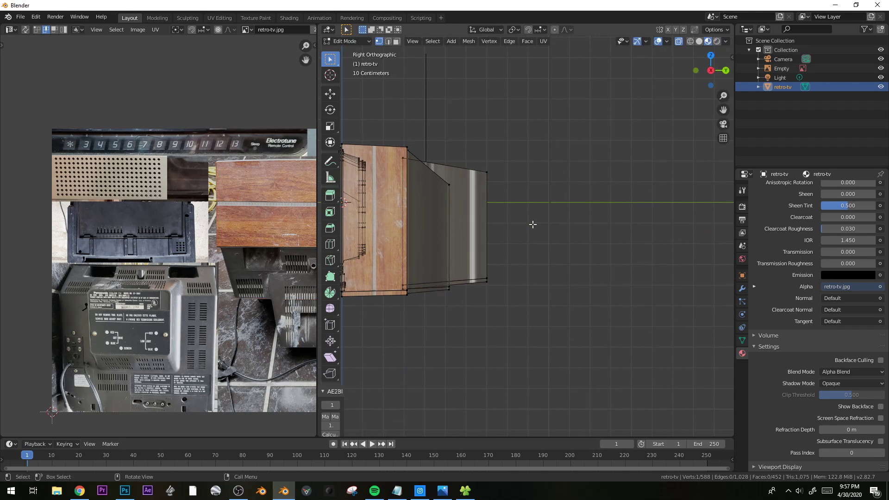
Select the underside faces of the central tube housing and raise them along Z in the back view.
{"action": "key", "text": "KP_1"}
{"action": "scroll", "coordinate": [562, 248], "scroll_direction": "down", "scroll_amount": 3}
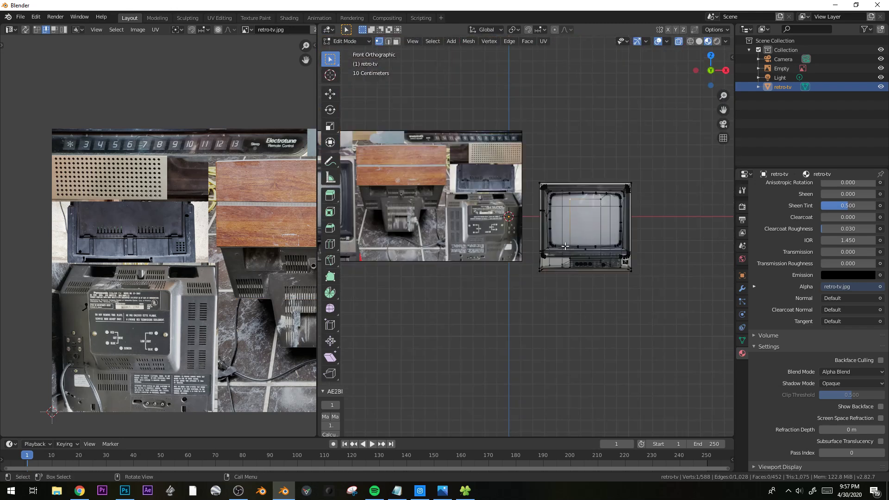
{"action": "key", "text": "ctrl+KP_1"}
{"action": "scroll", "coordinate": [534, 236], "scroll_direction": "up", "scroll_amount": 3}
{"action": "key", "text": "alt+z"}
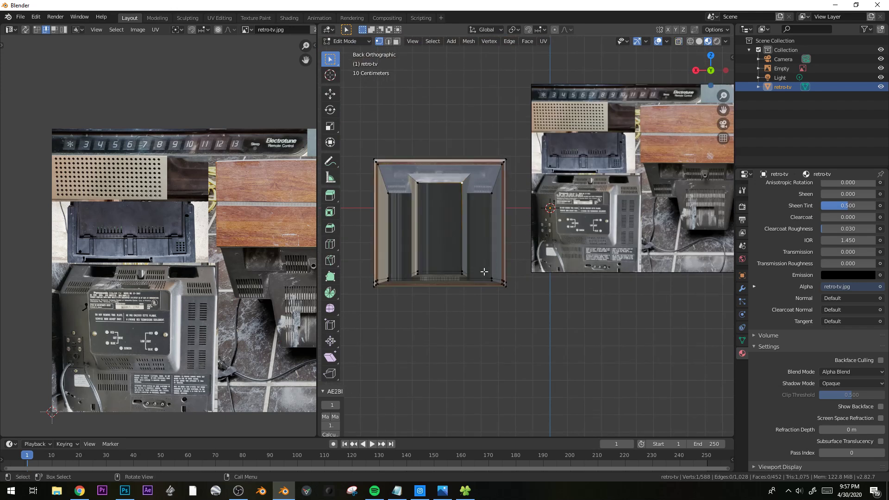
{"action": "scroll", "coordinate": [534, 236], "scroll_direction": "up", "scroll_amount": 1}
{"action": "key", "text": "Tab"}
{"action": "key", "text": "Tab"}
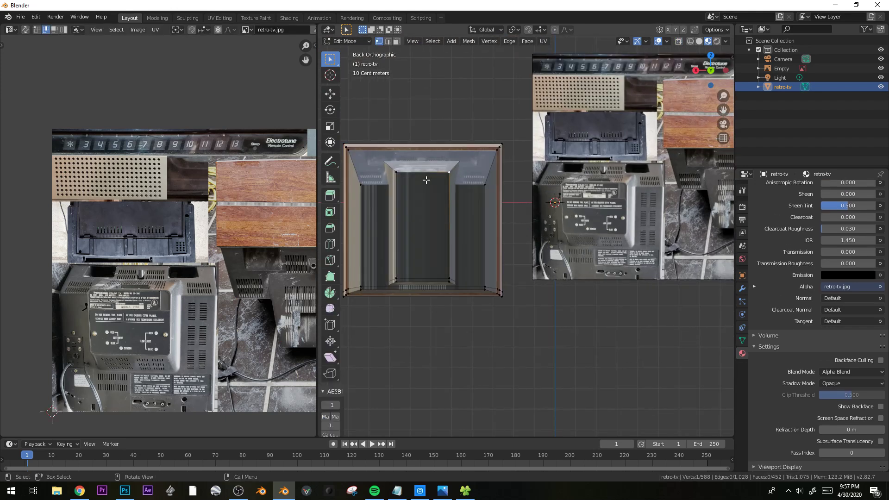
{"action": "left_click", "coordinate": [431, 237]}
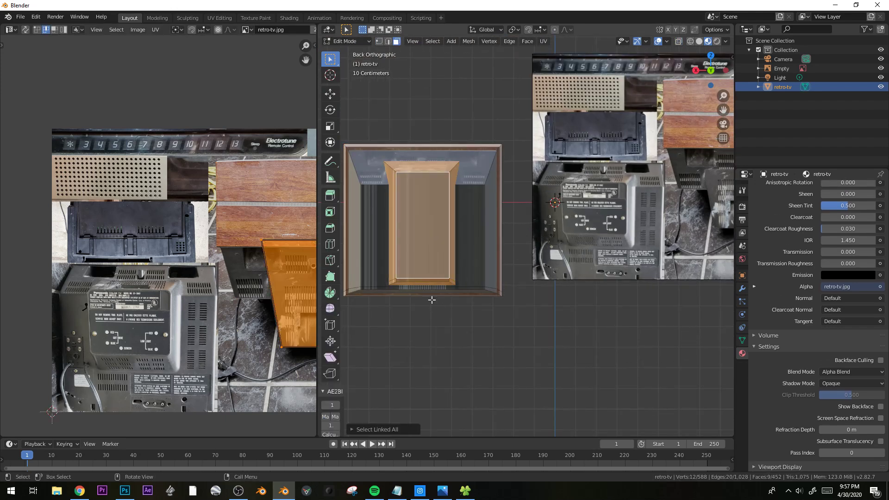
{"action": "left_click", "coordinate": [426, 284]}
{"action": "key", "text": "g"}
{"action": "key", "text": "z"}
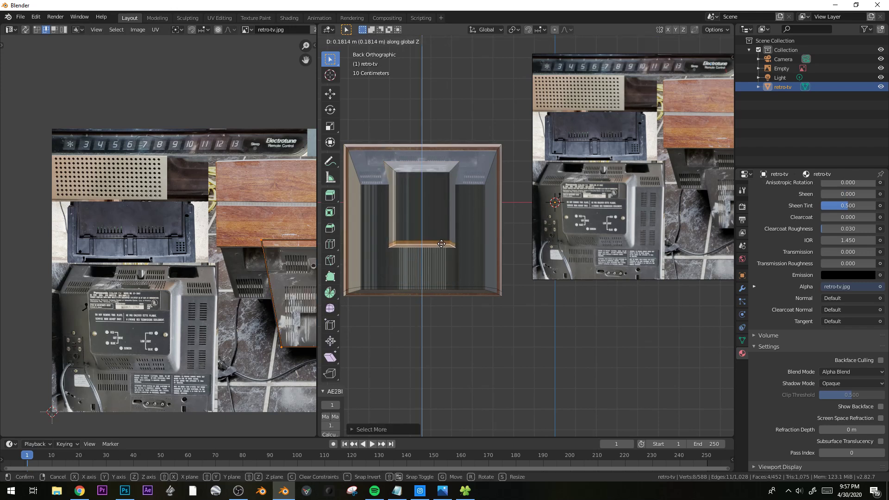
{"action": "left_click", "coordinate": [444, 251]}
{"action": "middle_click_drag", "start_coordinate": [426, 259], "coordinate": [441, 278], "text": "shift"}
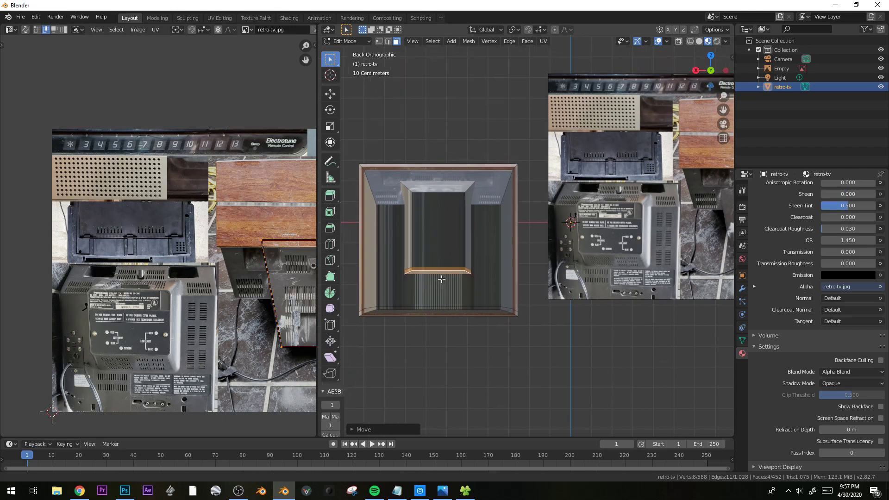
Lower the edge where the tube housing's top meets the rear section by about 0.058 m along Z.
{"action": "left_click", "coordinate": [445, 225]}
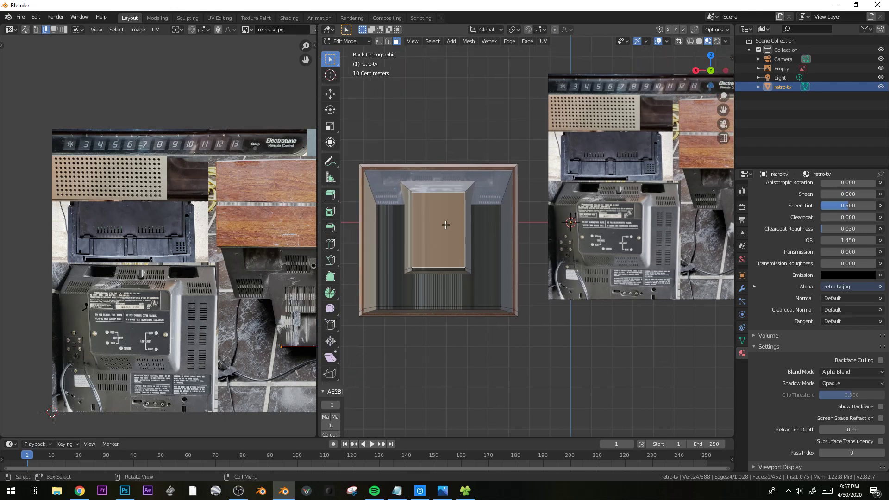
{"action": "scroll", "coordinate": [649, 245], "scroll_direction": "up", "scroll_amount": 1}
{"action": "middle_click_drag", "start_coordinate": [443, 211], "coordinate": [521, 231]}
{"action": "left_click", "coordinate": [521, 229]}
{"action": "key", "text": "Tab"}
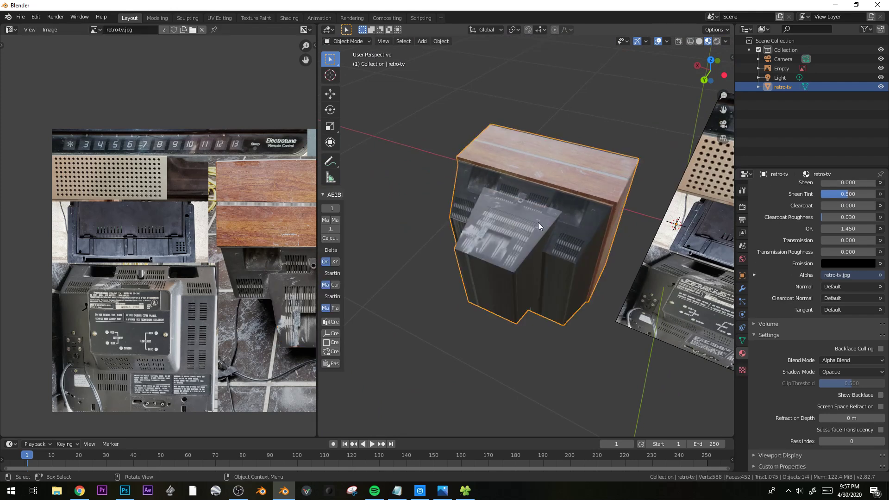
{"action": "key", "text": "Tab"}
{"action": "key", "text": "2"}
{"action": "key", "text": "alt+z"}
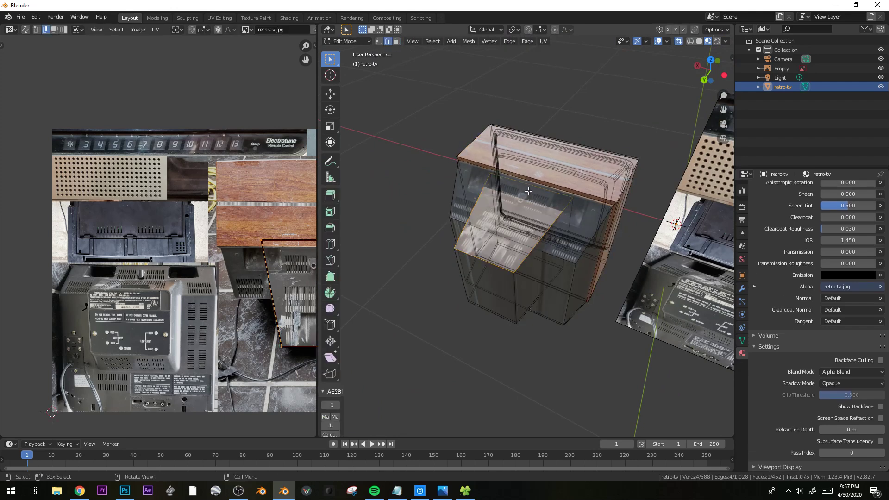
{"action": "left_click", "coordinate": [530, 191]}
{"action": "key", "text": "g"}
{"action": "key", "text": "z"}
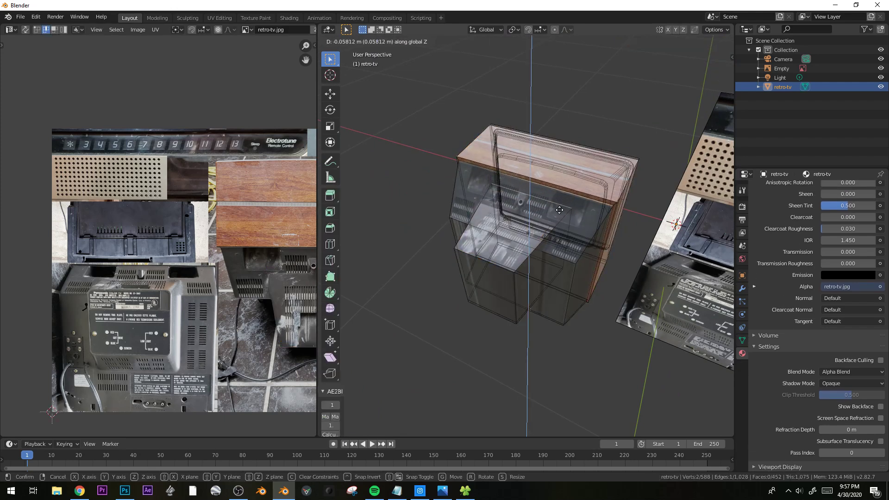
{"action": "left_click", "coordinate": [559, 209]}
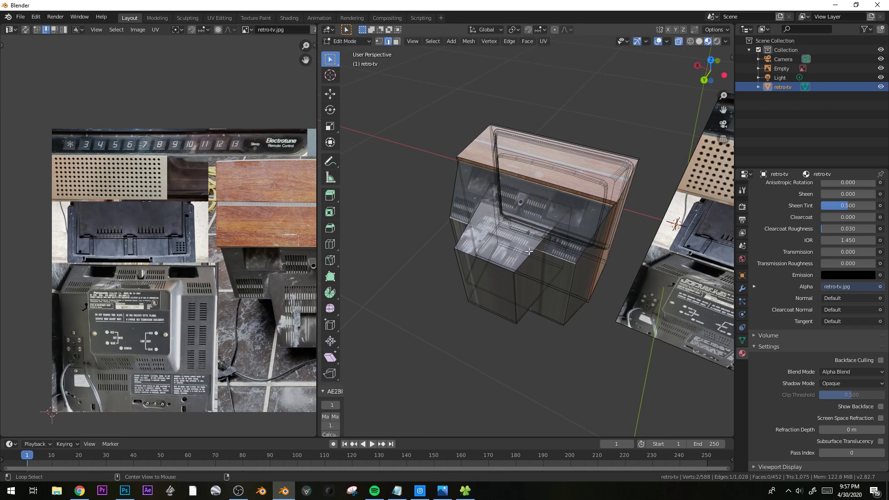
Select the front-to-back edge loops along both upper corners of the cabinet.
{"action": "key", "text": "alt+z"}
{"action": "left_click", "coordinate": [461, 232], "text": "alt+shift"}
{"action": "middle_click_drag", "start_coordinate": [536, 327], "coordinate": [524, 275]}
{"action": "middle_click_drag", "start_coordinate": [585, 264], "coordinate": [595, 283]}
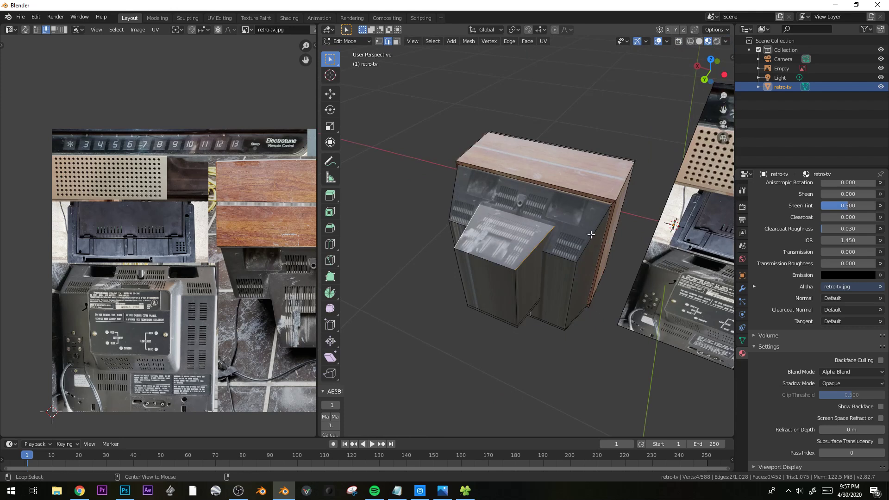
{"action": "middle_click_drag", "start_coordinate": [475, 244], "coordinate": [509, 259]}
Try to bevel the selected upper corner edges of the cabinet with 5 segments.
{"action": "key", "text": "ctrl+b"}
{"action": "scroll", "coordinate": [625, 301], "scroll_direction": "up", "scroll_amount": 3}
{"action": "scroll", "coordinate": [636, 312], "scroll_direction": "up", "scroll_amount": 1}
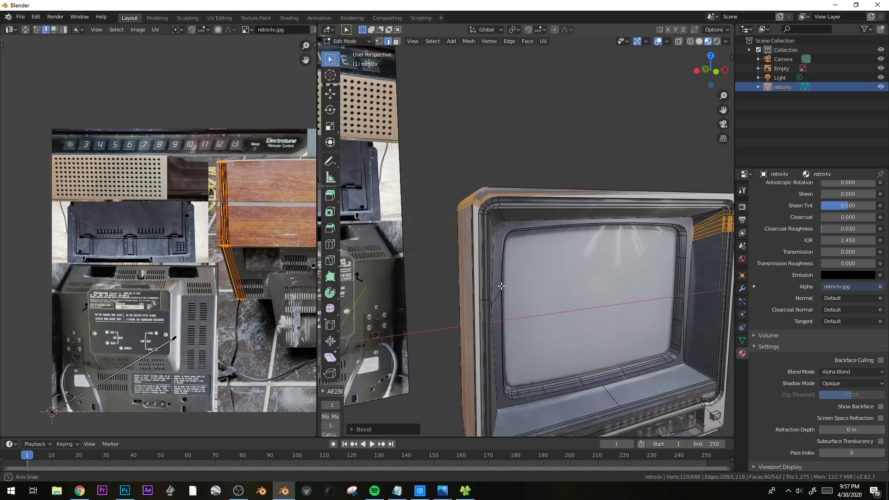
{"action": "middle_click_drag", "start_coordinate": [510, 292], "coordinate": [473, 325]}
{"action": "key", "text": "Tab"}
{"action": "key", "text": "ctrl+z"}
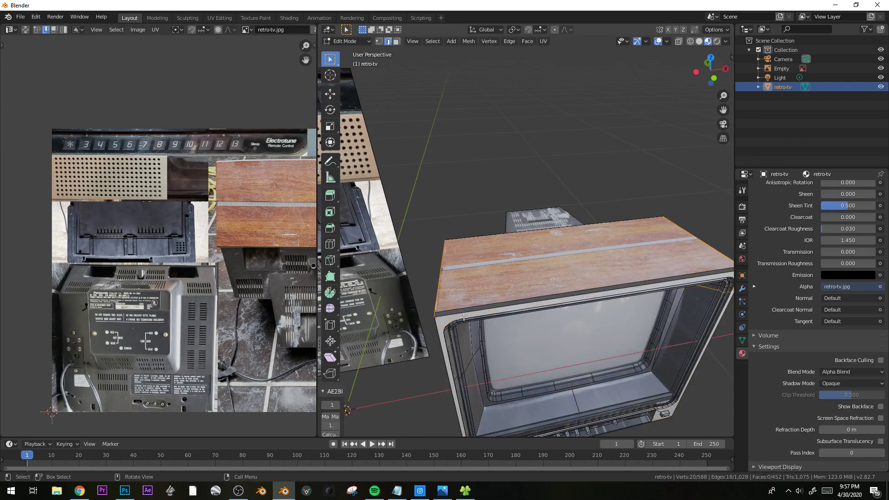
{"action": "middle_click_drag", "start_coordinate": [468, 327], "coordinate": [602, 336]}
{"action": "key", "text": "ctrl+b"}
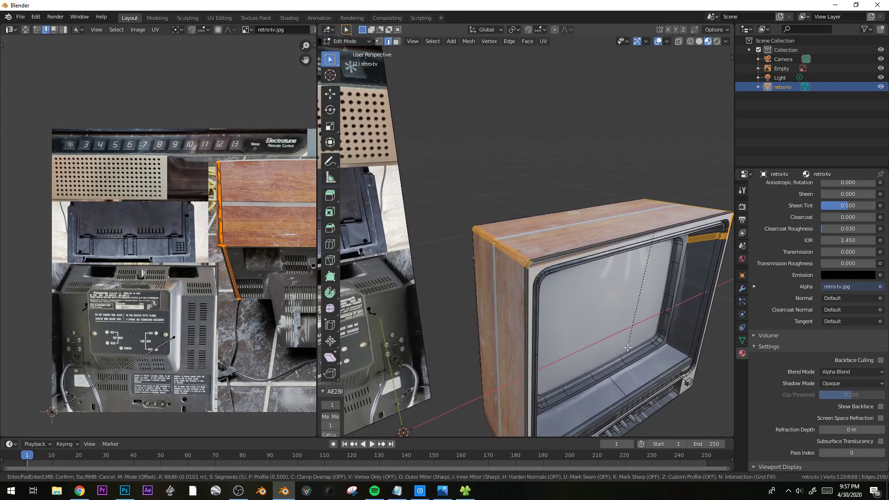
{"action": "key", "text": "Escape"}
Bevel the cabinet's selected upper corner edges with 5 segments and a width of about 0.027 m.
{"action": "scroll", "coordinate": [491, 283], "scroll_direction": "up", "scroll_amount": 6}
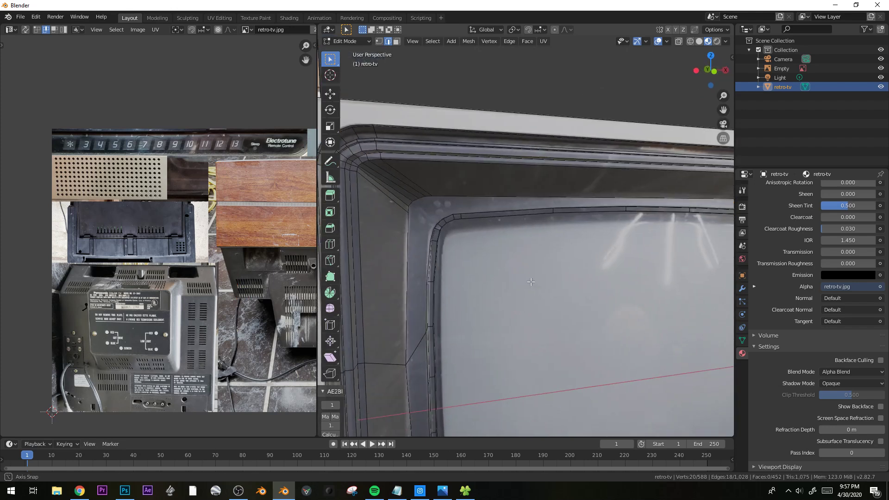
{"action": "middle_click_drag", "start_coordinate": [491, 284], "coordinate": [621, 353]}
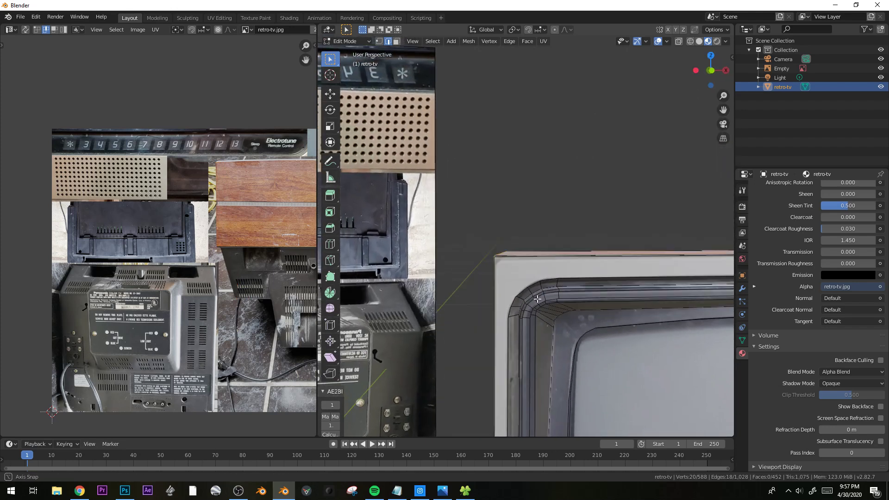
{"action": "scroll", "coordinate": [621, 353], "scroll_direction": "down", "scroll_amount": 5}
{"action": "key", "text": "ctrl+b"}
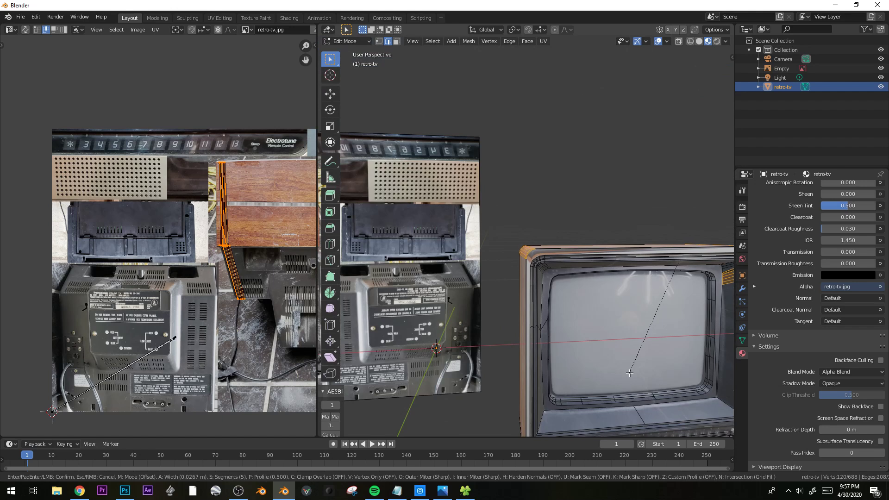
{"action": "left_click", "coordinate": [628, 373]}
{"action": "key", "text": "Tab"}
{"action": "scroll", "coordinate": [628, 373], "scroll_direction": "down", "scroll_amount": 5}
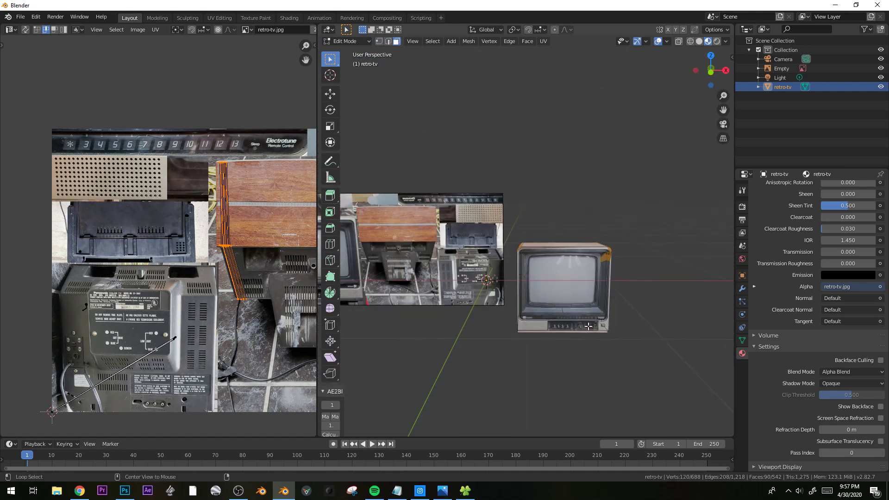
{"action": "key", "text": "alt+a"}
{"action": "middle_click_drag", "start_coordinate": [593, 321], "coordinate": [602, 306]}
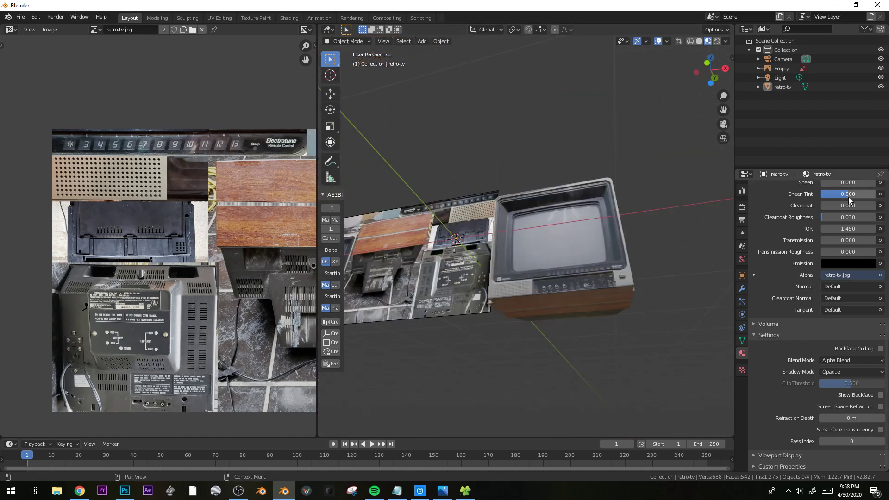
Select the rear faces of the wide section and the tube housing and project their UVs from the back view.
{"action": "scroll", "coordinate": [849, 224], "scroll_direction": "up", "scroll_amount": 5}
{"action": "middle_click_drag", "start_coordinate": [565, 273], "coordinate": [615, 316]}
{"action": "key", "text": "Tab"}
{"action": "key", "text": "KP_1"}
{"action": "key", "text": "ctrl+KP_1"}
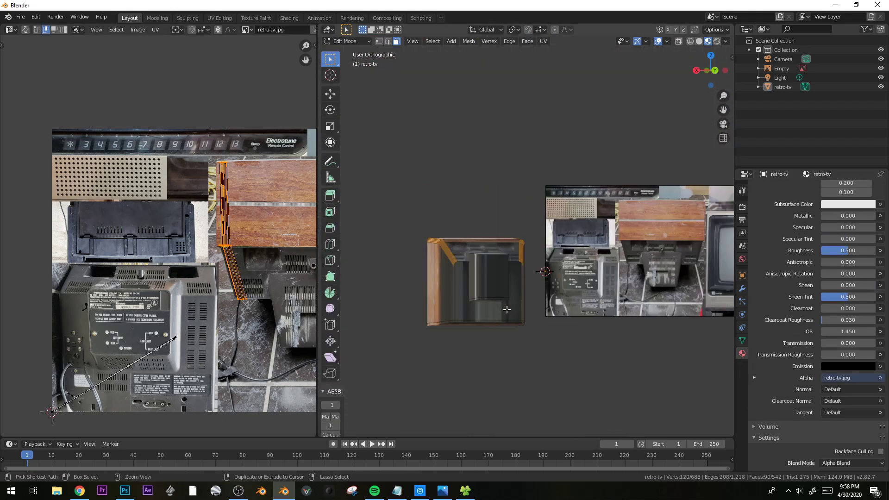
{"action": "scroll", "coordinate": [512, 286], "scroll_direction": "up", "scroll_amount": 3}
{"action": "left_click", "coordinate": [465, 296]}
{"action": "left_click", "coordinate": [510, 313], "text": "shift"}
{"action": "middle_click_drag", "start_coordinate": [529, 349], "coordinate": [538, 311], "text": "shift"}
{"action": "scroll", "coordinate": [538, 320], "scroll_direction": "up", "scroll_amount": 1}
{"action": "key", "text": "u"}
{"action": "left_click", "coordinate": [538, 321]}
Move the two projected rear faces' UVs over the rear-panel photo.
{"action": "key", "text": "g"}
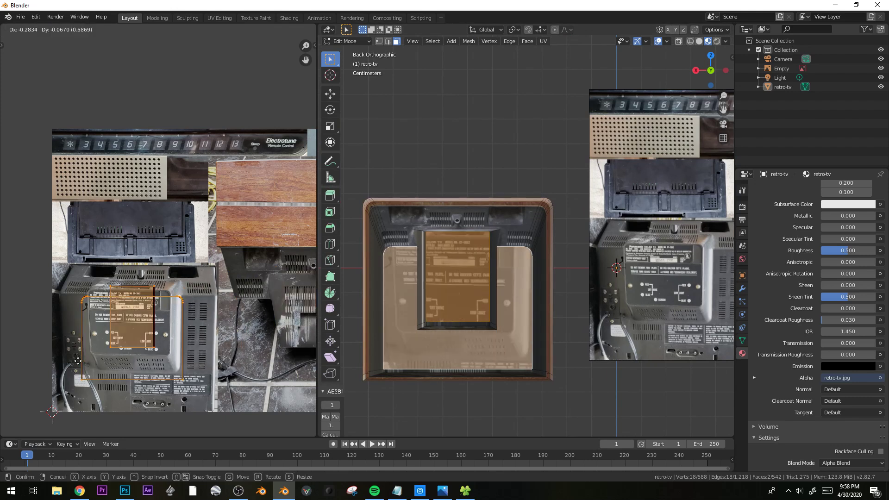
{"action": "left_click", "coordinate": [45, 343]}
{"action": "scroll", "coordinate": [44, 343], "scroll_direction": "up", "scroll_amount": 2}
{"action": "key", "text": "s"}
{"action": "key", "text": "x"}
{"action": "right_click", "coordinate": [282, 325]}
{"action": "key", "text": "g"}
{"action": "left_click", "coordinate": [284, 318]}
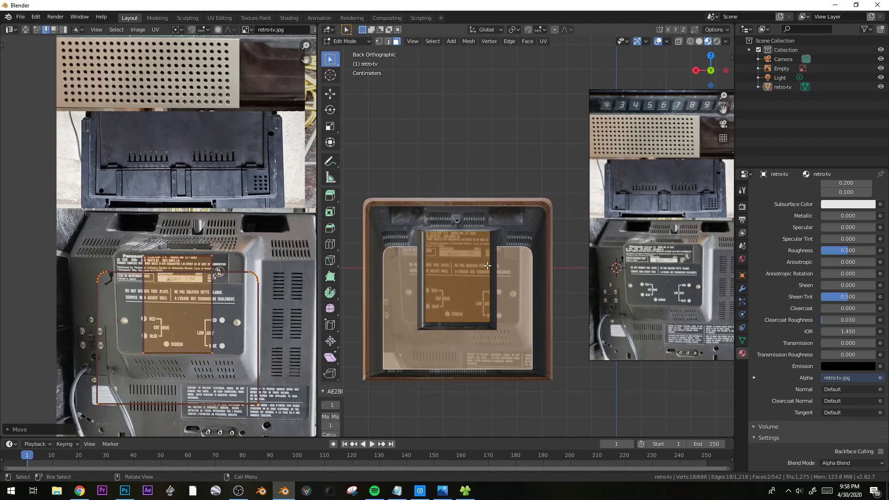
Shorten the tube housing further by raising its underside faces along Z.
{"action": "left_click", "coordinate": [462, 330]}
{"action": "key", "text": "g"}
{"action": "key", "text": "z"}
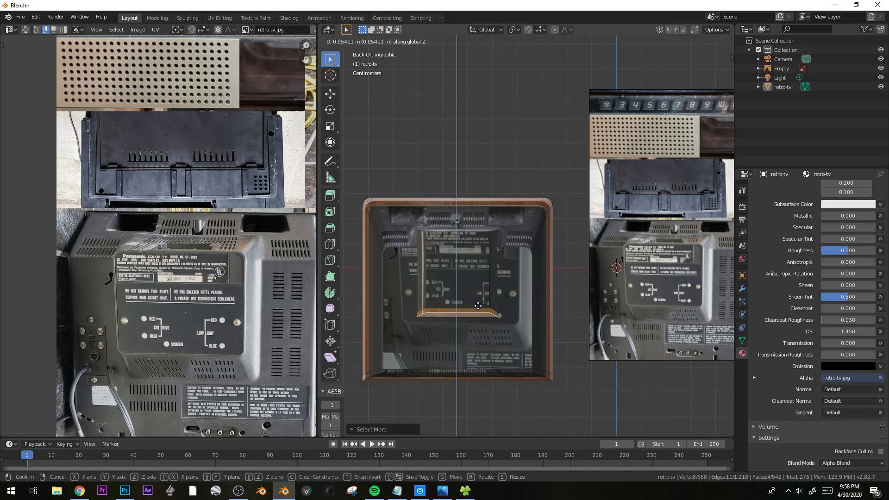
{"action": "left_click", "coordinate": [503, 297]}
{"action": "middle_click_drag", "start_coordinate": [198, 354], "coordinate": [191, 293]}
{"action": "scroll", "coordinate": [464, 331], "scroll_direction": "up", "scroll_amount": 1}
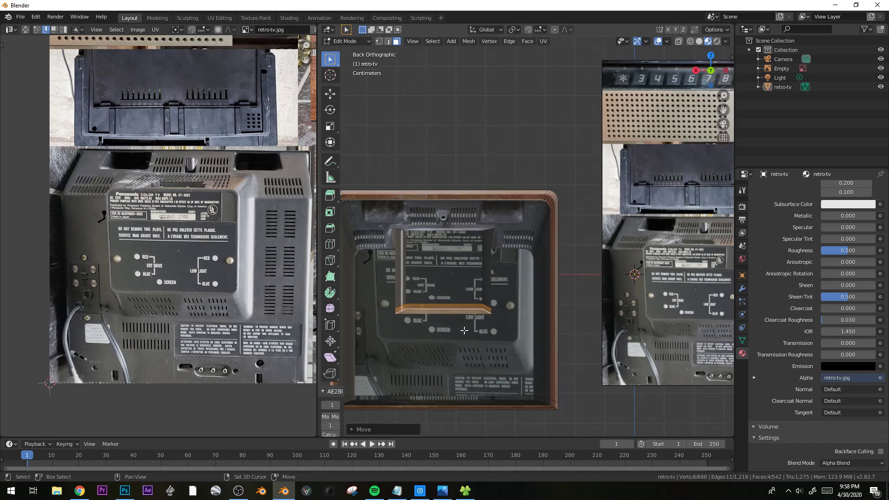
{"action": "middle_click_drag", "start_coordinate": [464, 331], "coordinate": [542, 323], "text": "shift"}
Select the tube housing's faces together with the wide section's rear face and project their UVs from the back view.
{"action": "left_click", "coordinate": [528, 293]}
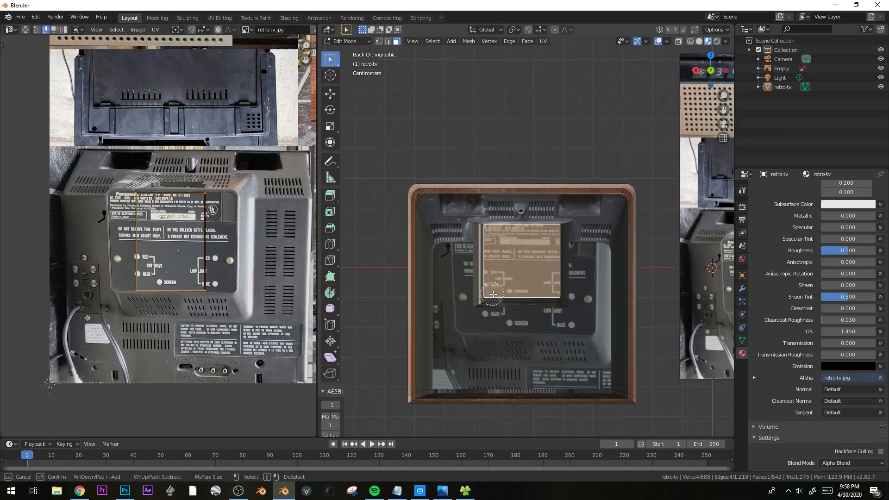
{"action": "left_click_drag", "start_coordinate": [504, 282], "coordinate": [471, 308]}
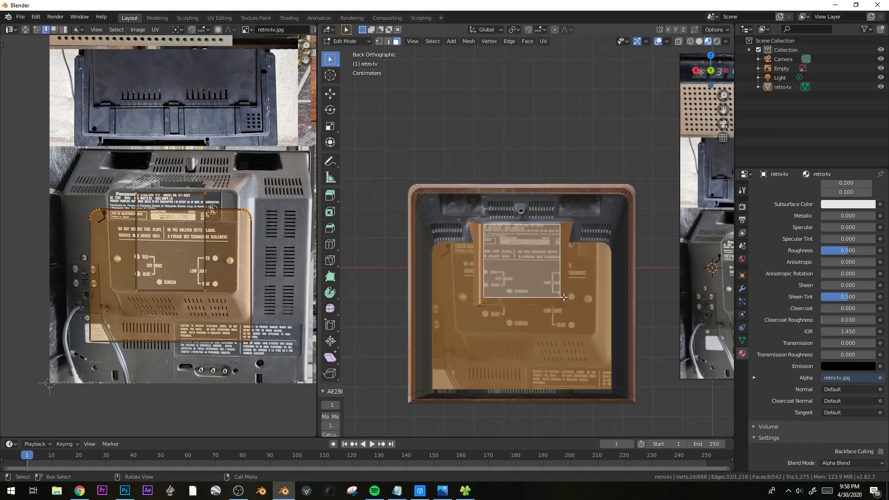
{"action": "key", "text": "u"}
{"action": "left_click", "coordinate": [563, 297]}
Move the projected rear UVs onto the rear-panel photo and scale them overall, along Y and along X to fit it.
{"action": "scroll", "coordinate": [253, 298], "scroll_direction": "down", "scroll_amount": 5}
{"action": "key", "text": "g"}
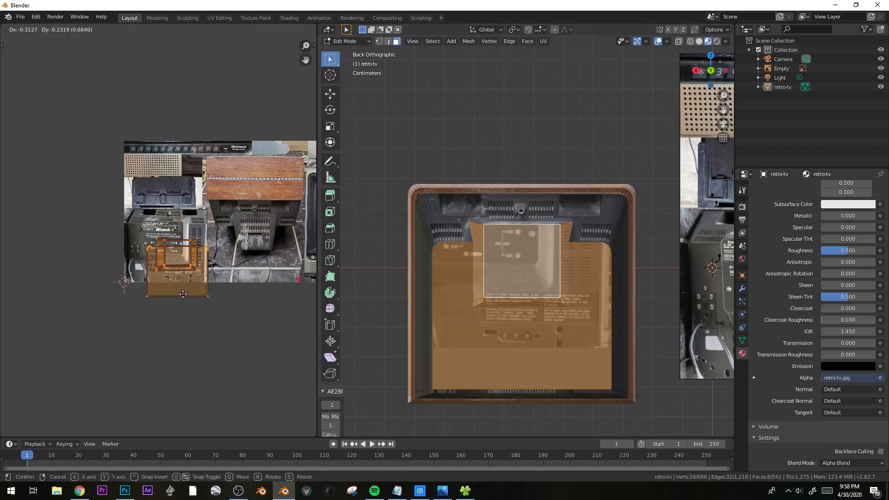
{"action": "left_click", "coordinate": [173, 281]}
{"action": "scroll", "coordinate": [172, 280], "scroll_direction": "up", "scroll_amount": 3}
{"action": "key", "text": "s"}
{"action": "left_click", "coordinate": [254, 267]}
{"action": "key", "text": "s"}
{"action": "key", "text": "y"}
{"action": "left_click", "coordinate": [270, 269]}
{"action": "key", "text": "s"}
{"action": "key", "text": "x"}
{"action": "left_click", "coordinate": [291, 280]}
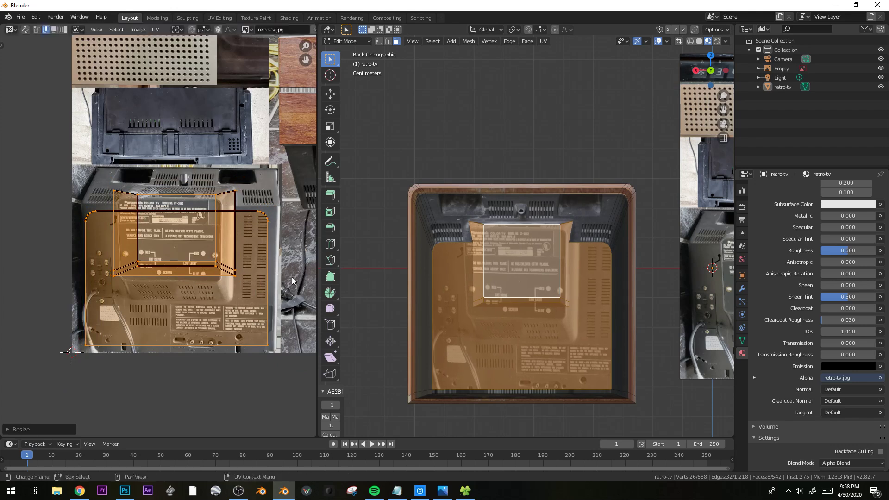
{"action": "key", "text": "g"}
{"action": "left_click", "coordinate": [292, 290]}
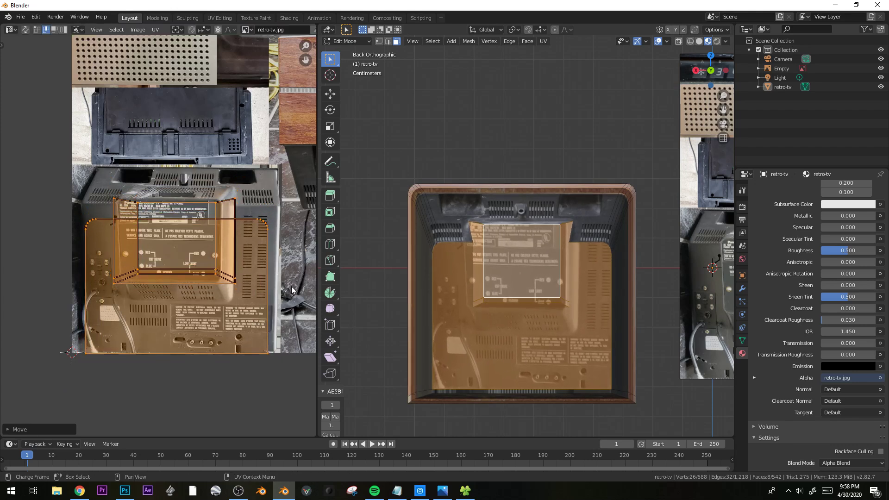
Move the side and lower edges of the tube housing's rear-face UVs to match the label plate in the photo.
{"action": "left_click", "coordinate": [138, 252]}
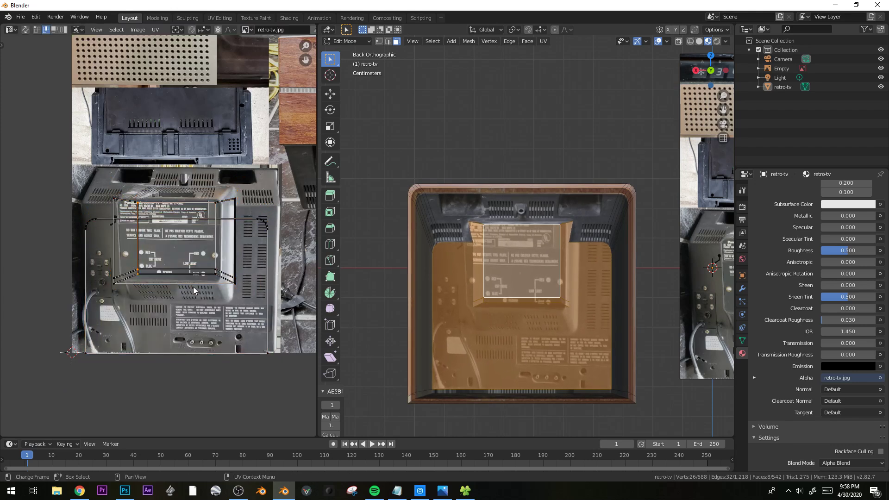
{"action": "key", "text": "g"}
{"action": "left_click", "coordinate": [174, 294]}
{"action": "left_click", "coordinate": [217, 252]}
{"action": "key", "text": "g"}
{"action": "left_click", "coordinate": [211, 281]}
{"action": "key", "text": "g"}
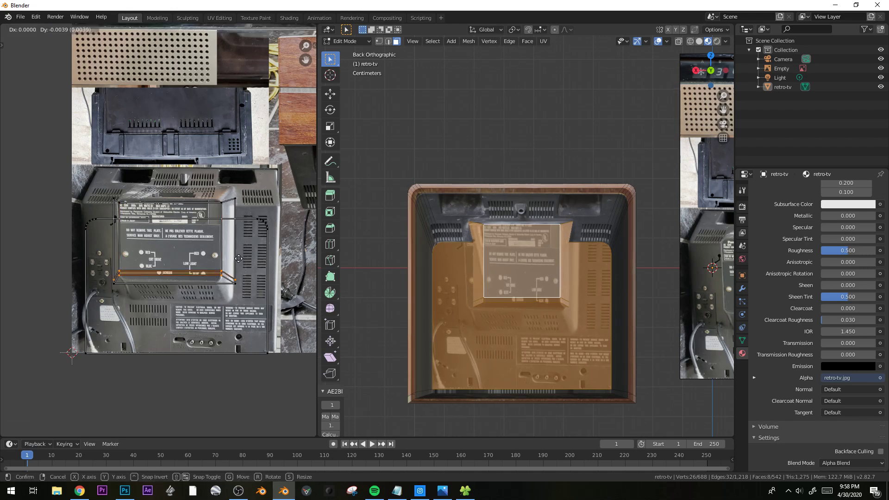
{"action": "left_click", "coordinate": [238, 263]}
Scale the lower UV edges of the tube housing's rear along Y and shift them along Y onto the plate's lower border.
{"action": "key", "text": "s"}
{"action": "right_click", "coordinate": [271, 288]}
{"action": "key", "text": "s"}
{"action": "key", "text": "y"}
{"action": "left_click", "coordinate": [253, 277]}
{"action": "key", "text": "g"}
{"action": "key", "text": "y"}
{"action": "left_click", "coordinate": [247, 278]}
{"action": "key", "text": "Tab"}
{"action": "middle_click_drag", "start_coordinate": [502, 360], "coordinate": [577, 369]}
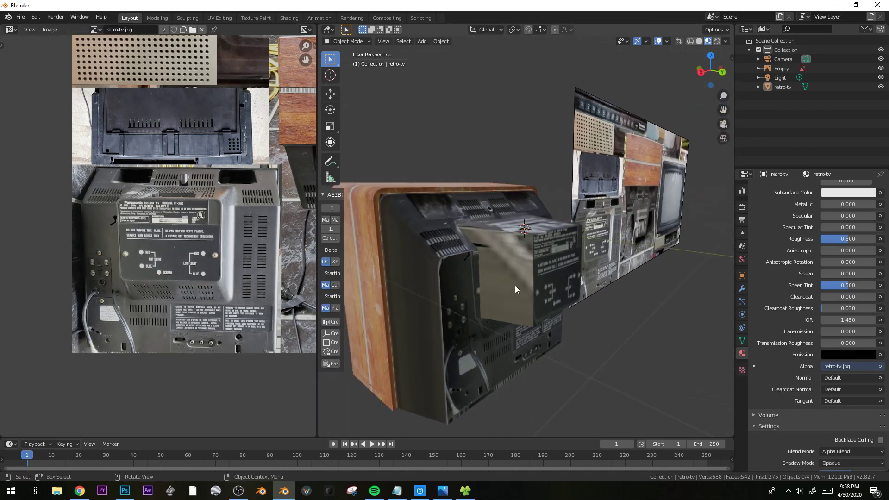
Select the tube housing's side faces on both sides and project their UVs from the right view.
{"action": "key", "text": "Tab"}
{"action": "left_click", "coordinate": [521, 277]}
{"action": "left_click", "coordinate": [514, 319], "text": "shift"}
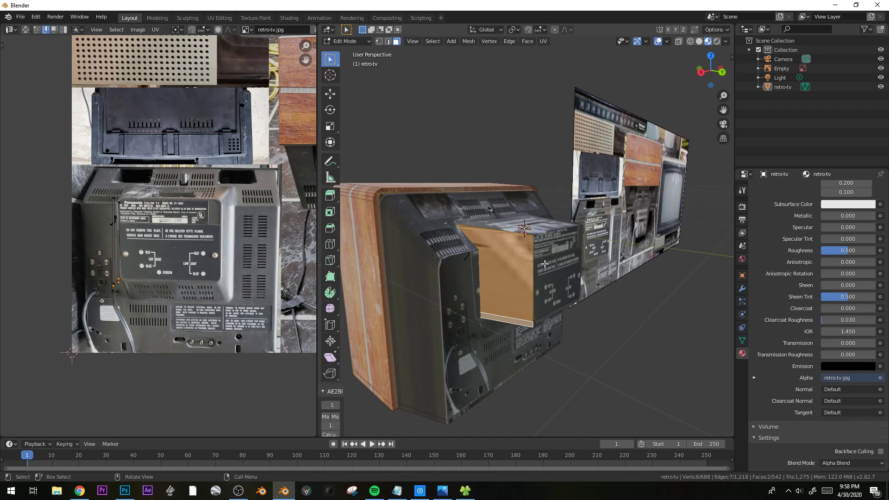
{"action": "middle_click_drag", "start_coordinate": [545, 264], "coordinate": [440, 283]}
{"action": "left_click", "coordinate": [557, 278], "text": "shift"}
{"action": "middle_click_drag", "start_coordinate": [554, 283], "coordinate": [533, 278]}
{"action": "key", "text": "KP_1"}
{"action": "key", "text": "KP_3"}
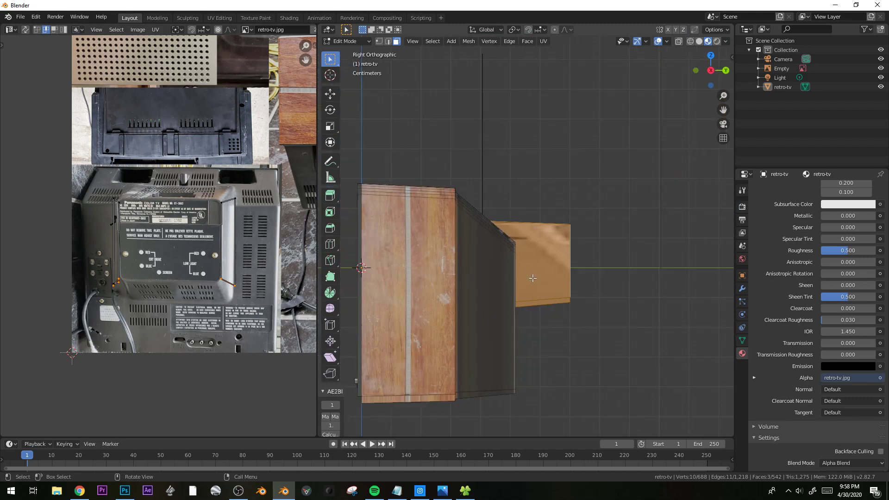
{"action": "key", "text": "u"}
{"action": "left_click", "coordinate": [532, 278]}
Move the tube housing's side UVs onto the black vented panel photo, scale them down and rotate them about a quarter turn.
{"action": "scroll", "coordinate": [246, 257], "scroll_direction": "down", "scroll_amount": 4}
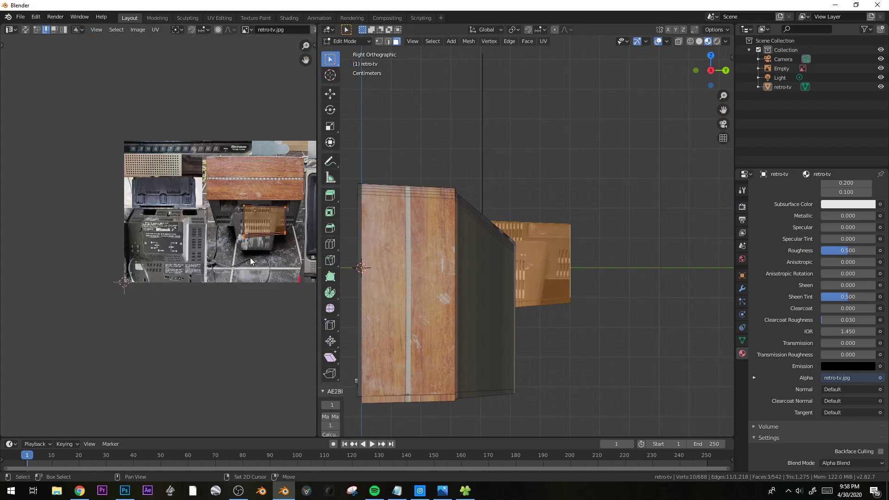
{"action": "key", "text": "g"}
{"action": "left_click", "coordinate": [155, 268]}
{"action": "scroll", "coordinate": [205, 288], "scroll_direction": "up", "scroll_amount": 5}
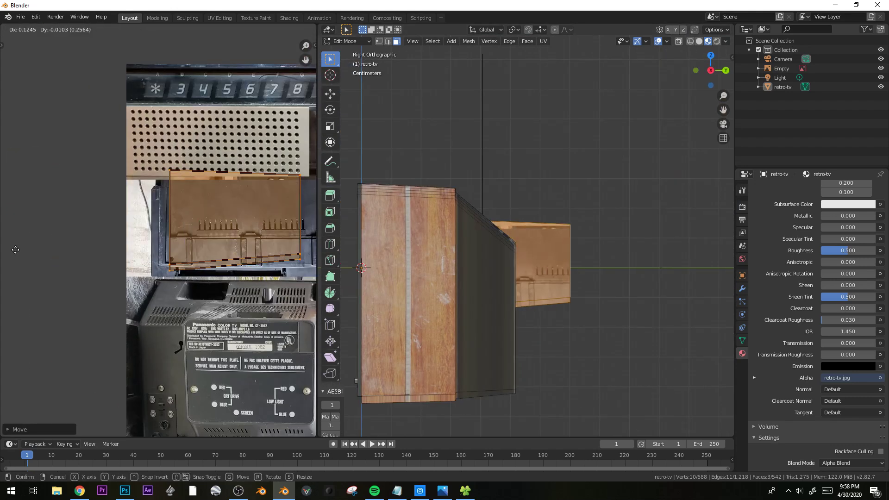
{"action": "key", "text": "s"}
{"action": "left_click", "coordinate": [284, 272]}
{"action": "key", "text": "r"}
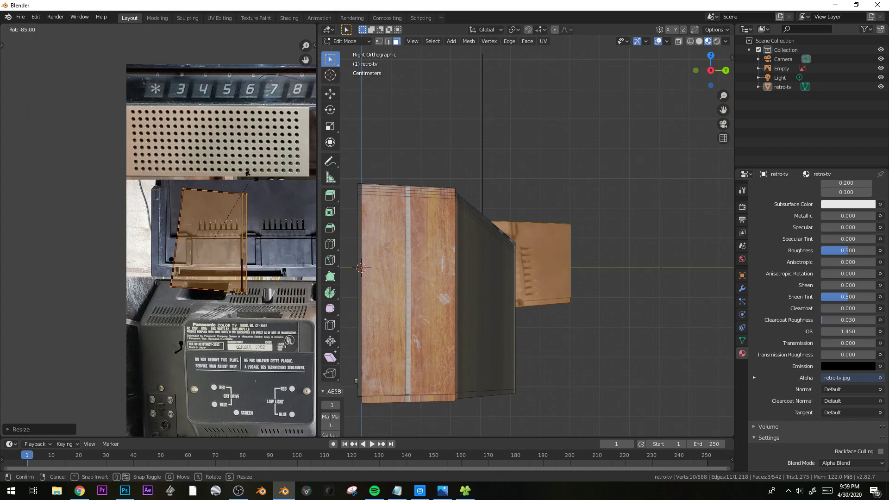
{"action": "key", "text": "Escape"}
Reposition the side UVs on the black panel photo, shifting them along X onto the second group of vents.
{"action": "key", "text": "g"}
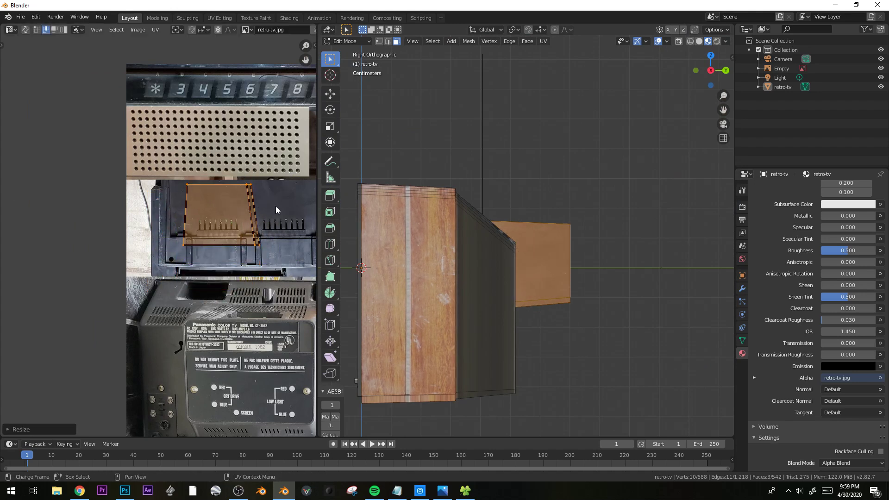
{"action": "left_click", "coordinate": [248, 234]}
{"action": "middle_click_drag", "start_coordinate": [559, 302], "coordinate": [317, 284]}
{"action": "key", "text": "g"}
{"action": "key", "text": "x"}
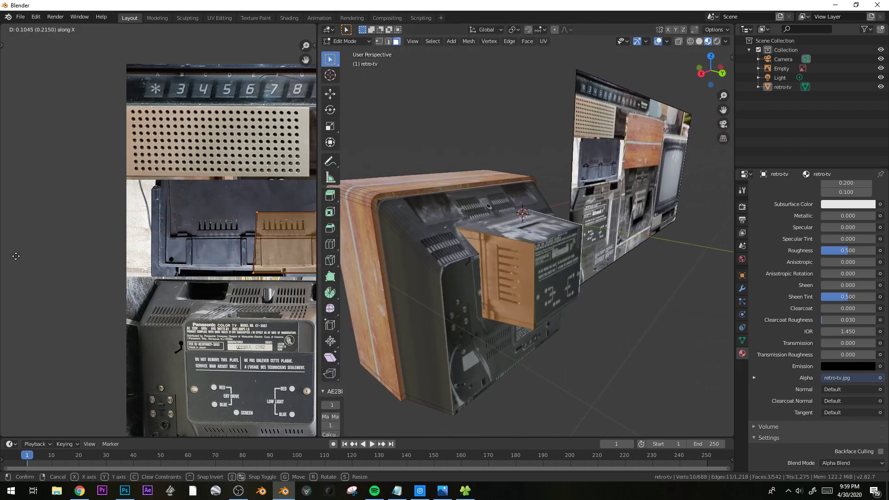
{"action": "left_click", "coordinate": [17, 257]}
{"action": "key", "text": "Tab"}
{"action": "middle_click_drag", "start_coordinate": [533, 278], "coordinate": [510, 287]}
Bevel the two upper side edges of the tube housing with 5 segments.
{"action": "key", "text": "Tab"}
{"action": "key", "text": "2"}
{"action": "left_click", "coordinate": [484, 239], "text": "alt"}
{"action": "mouse_move", "coordinate": [610, 239]}
{"action": "middle_mouse_down"}
{"action": "mouse_move", "coordinate": [565, 230]}
{"action": "mouse_move", "coordinate": [618, 237]}
{"action": "middle_mouse_up"}
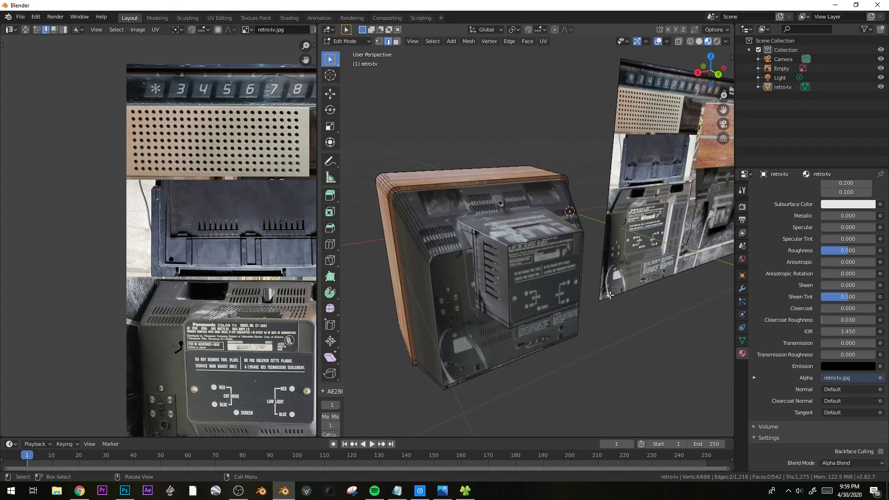
{"action": "key", "text": "ctrl+b"}
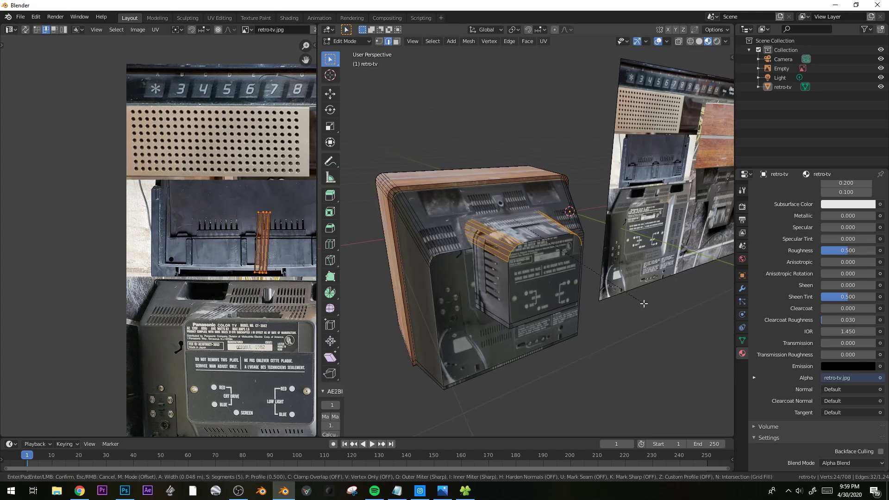
{"action": "key", "text": "Escape"}
Select the tube housing's underside face and project its UVs from the top view.
{"action": "middle_click_drag", "start_coordinate": [641, 308], "coordinate": [509, 288]}
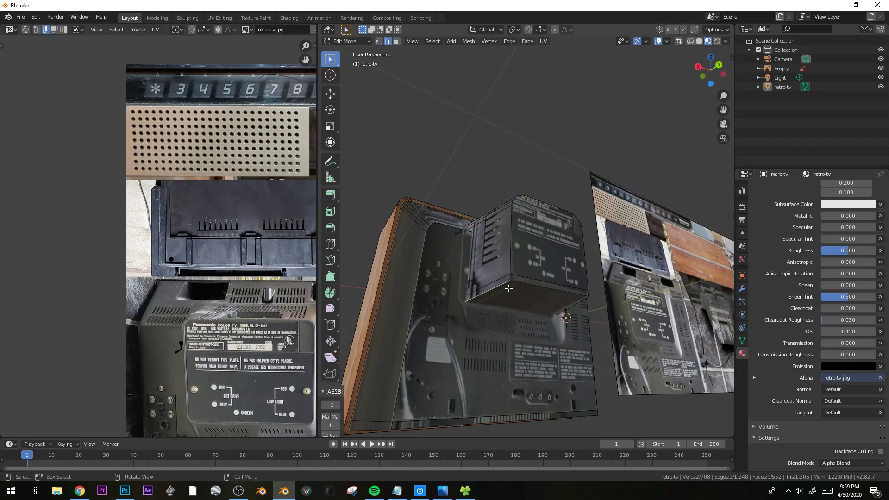
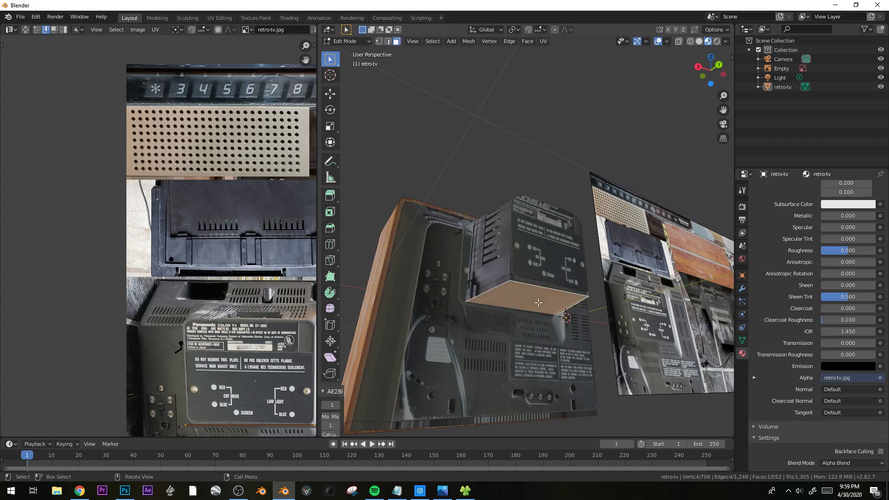
{"action": "middle_click_drag", "start_coordinate": [538, 302], "coordinate": [556, 298]}
{"action": "key", "text": "KP_7"}
{"action": "key", "text": "u"}
{"action": "left_click", "coordinate": [558, 297]}
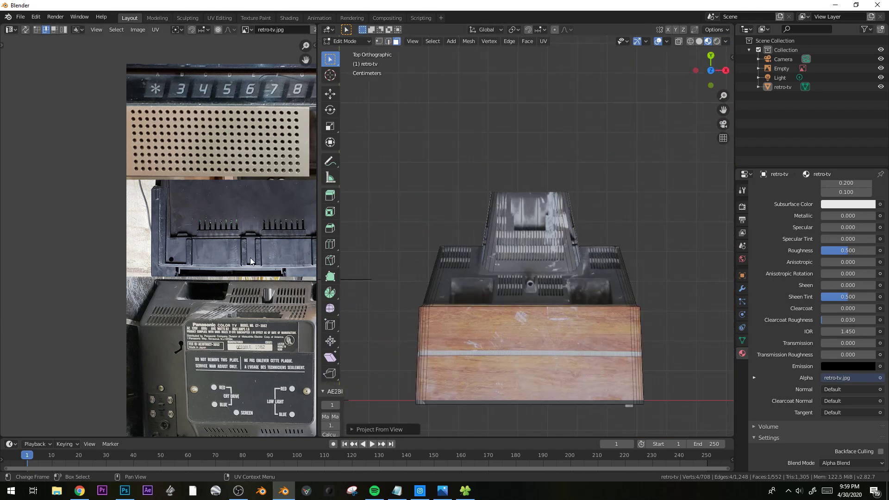
Move the underside face's UVs onto a dark area of the texture and scale them along Y and X to fit.
{"action": "scroll", "coordinate": [250, 258], "scroll_direction": "down", "scroll_amount": 3}
{"action": "key", "text": "g"}
{"action": "left_click", "coordinate": [94, 240]}
{"action": "key", "text": "s"}
{"action": "key", "text": "y"}
{"action": "left_click", "coordinate": [140, 247]}
{"action": "key", "text": "g"}
{"action": "left_click", "coordinate": [264, 326]}
{"action": "key", "text": "s"}
{"action": "key", "text": "x"}
{"action": "left_click", "coordinate": [278, 331]}
Examine the textured underside and rear of the housing and the matching photos in the texture image.
{"action": "middle_click_drag", "start_coordinate": [566, 302], "coordinate": [661, 320]}
{"action": "key", "text": "Tab"}
{"action": "scroll", "coordinate": [555, 282], "scroll_direction": "down", "scroll_amount": 5}
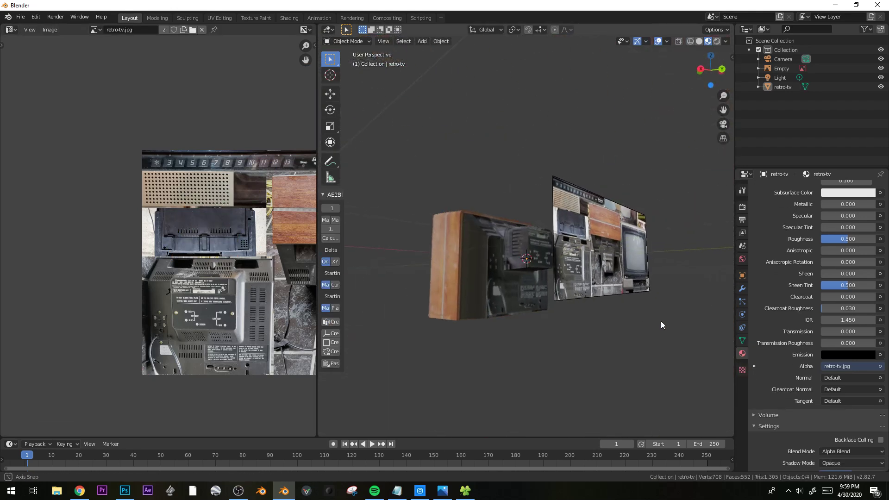
{"action": "scroll", "coordinate": [563, 323], "scroll_direction": "up", "scroll_amount": 3}
{"action": "middle_click_drag", "start_coordinate": [562, 323], "coordinate": [582, 352]}
{"action": "middle_click_drag", "start_coordinate": [518, 288], "coordinate": [524, 235]}
{"action": "scroll", "coordinate": [518, 281], "scroll_direction": "up", "scroll_amount": 1}
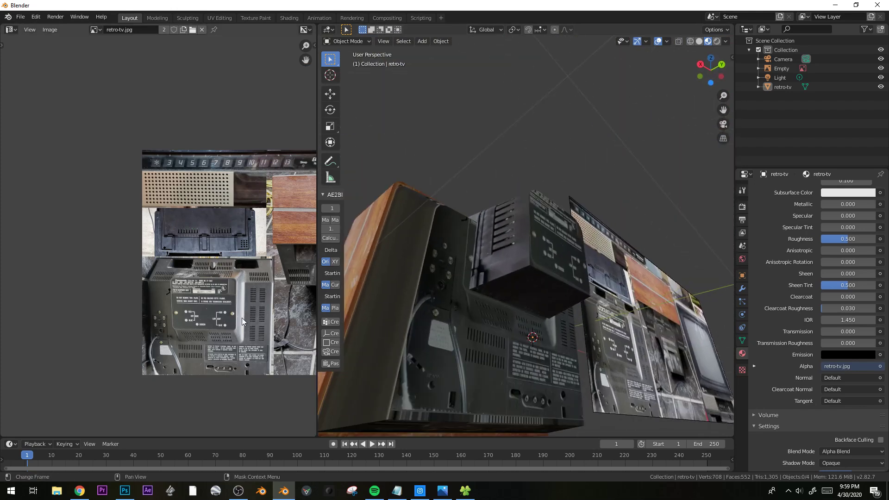
{"action": "middle_click_drag", "start_coordinate": [243, 321], "coordinate": [101, 323]}
{"action": "middle_click_drag", "start_coordinate": [452, 285], "coordinate": [422, 324]}
Select the wide rear section's side faces on both sides and project their UVs from the right view.
{"action": "key", "text": "Tab"}
{"action": "left_click", "coordinate": [425, 321]}
{"action": "middle_click_drag", "start_coordinate": [611, 299], "coordinate": [626, 309]}
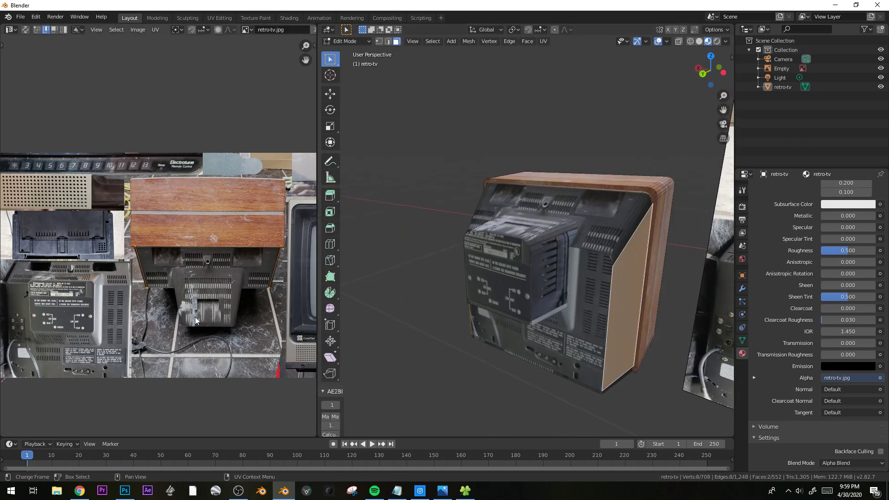
{"action": "middle_click_drag", "start_coordinate": [532, 218], "coordinate": [620, 276]}
{"action": "key", "text": "KP_1"}
{"action": "key", "text": "KP_3"}
{"action": "scroll", "coordinate": [555, 248], "scroll_direction": "up", "scroll_amount": 2}
{"action": "key", "text": "u"}
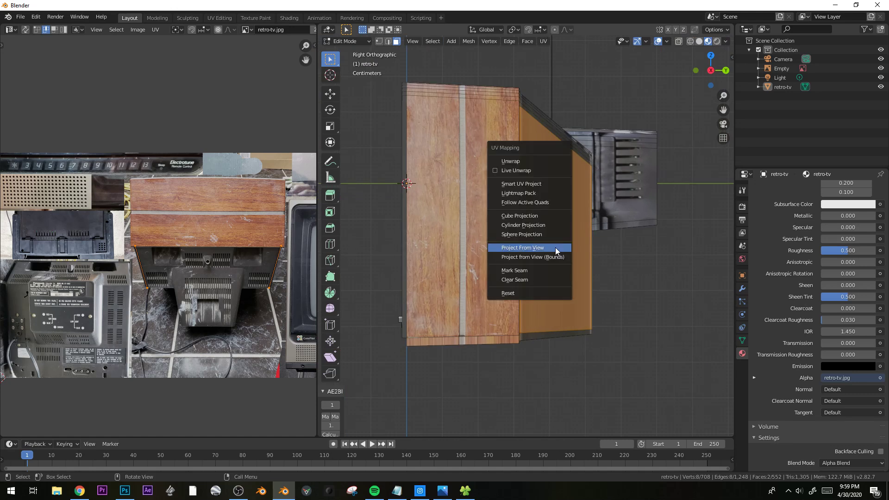
{"action": "left_click", "coordinate": [556, 251]}
Try placing the wide section's side UVs over the rear housing in the top-view photo, rotating them to fit.
{"action": "scroll", "coordinate": [224, 295], "scroll_direction": "down", "scroll_amount": 2}
{"action": "key", "text": "g"}
{"action": "left_click", "coordinate": [256, 283]}
{"action": "scroll", "coordinate": [279, 320], "scroll_direction": "up", "scroll_amount": 3}
{"action": "scroll", "coordinate": [278, 321], "scroll_direction": "down", "scroll_amount": 1}
{"action": "middle_click_drag", "start_coordinate": [270, 318], "coordinate": [314, 330]}
{"action": "key", "text": "r"}
{"action": "left_click", "coordinate": [289, 222], "text": "ctrl"}
{"action": "key", "text": "g"}
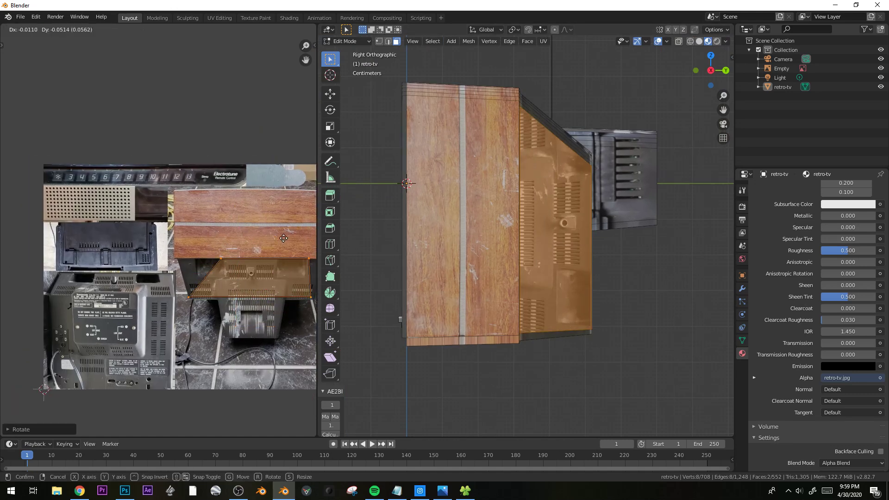
{"action": "left_click", "coordinate": [285, 229]}
{"action": "key", "text": "r"}
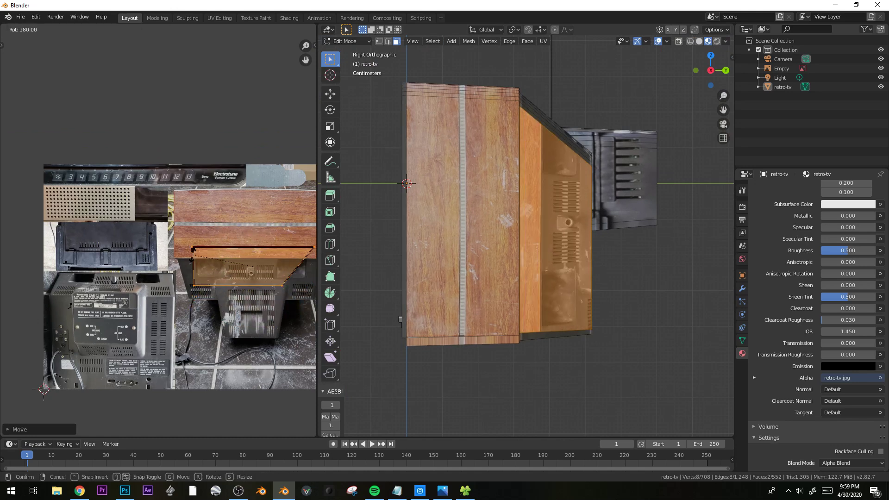
{"action": "key", "text": "g"}
{"action": "left_click", "coordinate": [195, 268]}
{"action": "key", "text": "Tab"}
{"action": "middle_click_drag", "start_coordinate": [619, 290], "coordinate": [546, 241]}
{"action": "key", "text": "Tab"}
{"action": "scroll", "coordinate": [260, 293], "scroll_direction": "up", "scroll_amount": 3}
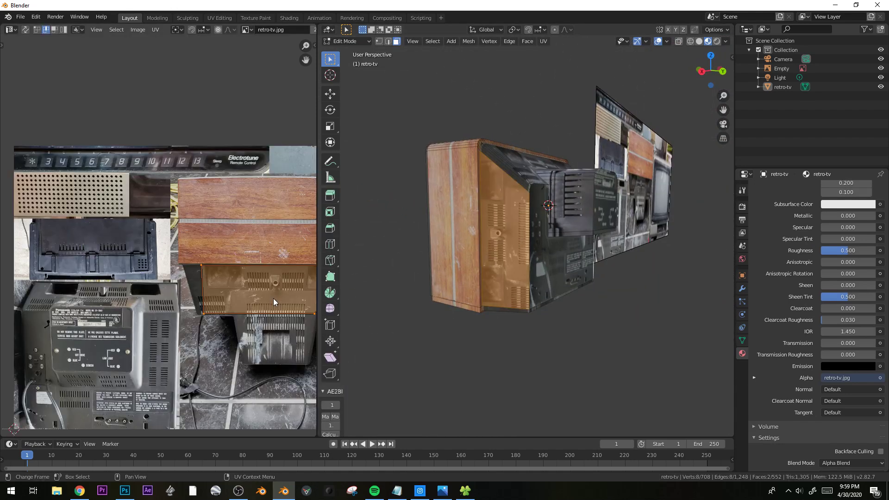
Rotate the side UVs upright, scale them along Y and X, and move them onto the rear panel photo's vertical vent strip.
{"action": "key", "text": "r"}
{"action": "left_click", "coordinate": [259, 327], "text": "ctrl"}
{"action": "key", "text": "s"}
{"action": "key", "text": "y"}
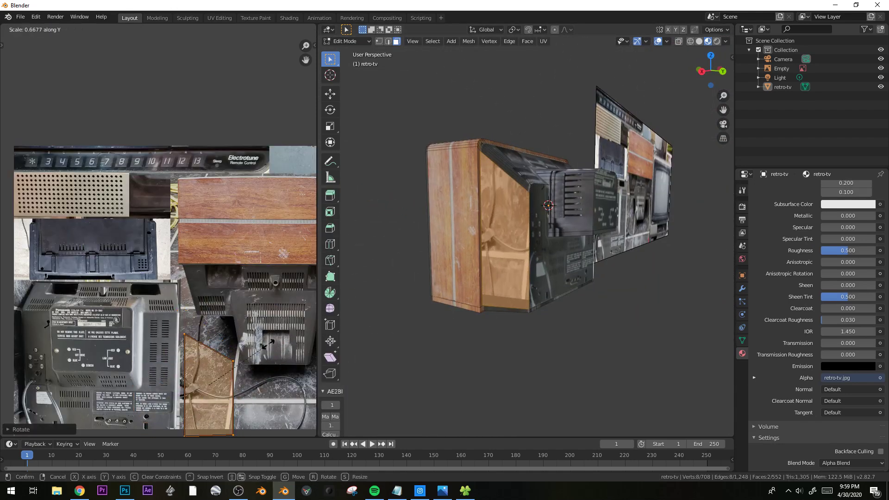
{"action": "left_click", "coordinate": [243, 353]}
{"action": "key", "text": "g"}
{"action": "left_click", "coordinate": [194, 321]}
{"action": "key", "text": "s"}
{"action": "key", "text": "x"}
{"action": "left_click", "coordinate": [231, 348]}
{"action": "key", "text": "g"}
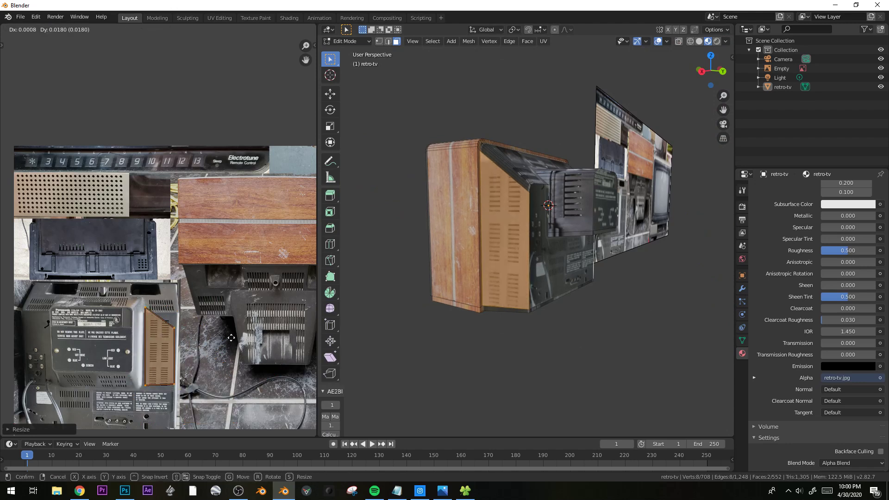
{"action": "middle_click_drag", "start_coordinate": [374, 298], "coordinate": [558, 205]}
Move the wide section's side UVs onto the black vented panel photo and rotate them to align with its vents.
{"action": "key", "text": "g"}
{"action": "left_click", "coordinate": [86, 180]}
{"action": "key", "text": "r"}
{"action": "key", "text": "g"}
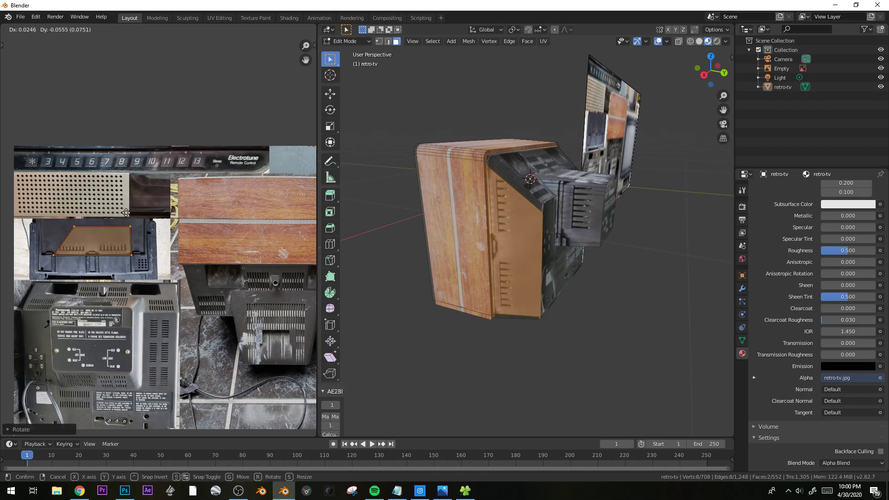
{"action": "left_click", "coordinate": [124, 213]}
{"action": "key", "text": "Tab"}
{"action": "middle_click_drag", "start_coordinate": [457, 236], "coordinate": [531, 259]}
Select the cabinet's underside faces and project their UVs from the bottom view.
{"action": "key", "text": "Tab"}
{"action": "left_click", "coordinate": [543, 216]}
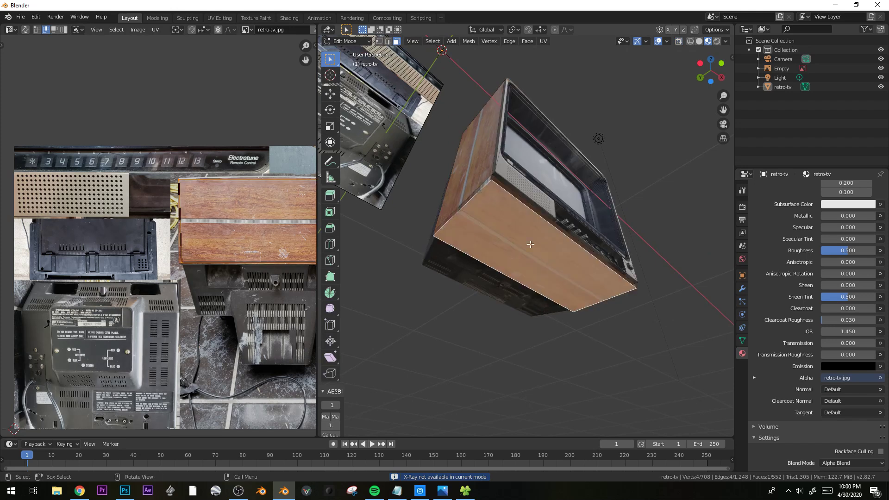
{"action": "middle_click_drag", "start_coordinate": [543, 215], "coordinate": [568, 284]}
{"action": "key", "text": "KP_1"}
{"action": "key", "text": "ctrl+KP_7"}
{"action": "key", "text": "u"}
{"action": "left_click", "coordinate": [549, 287]}
Move the underside UVs onto the black vented panel photo, rotate them and scale them overall and along X to fill it.
{"action": "key", "text": "g"}
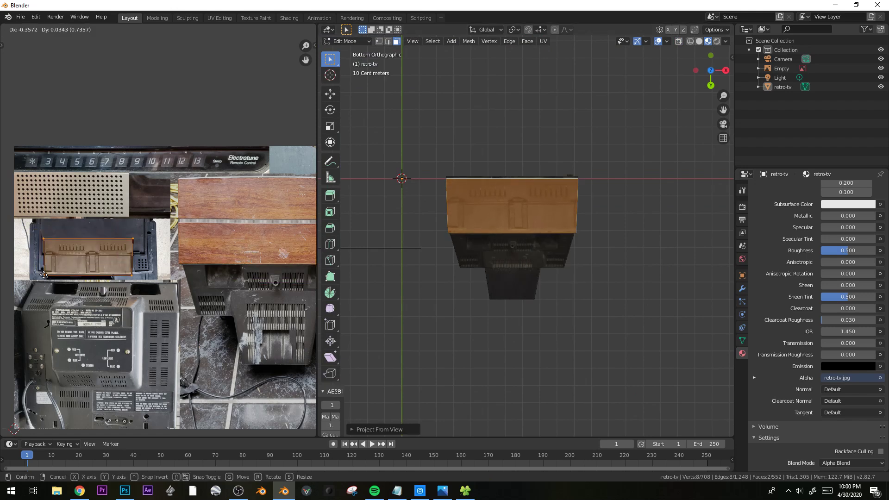
{"action": "left_click", "coordinate": [47, 275]}
{"action": "key", "text": "r"}
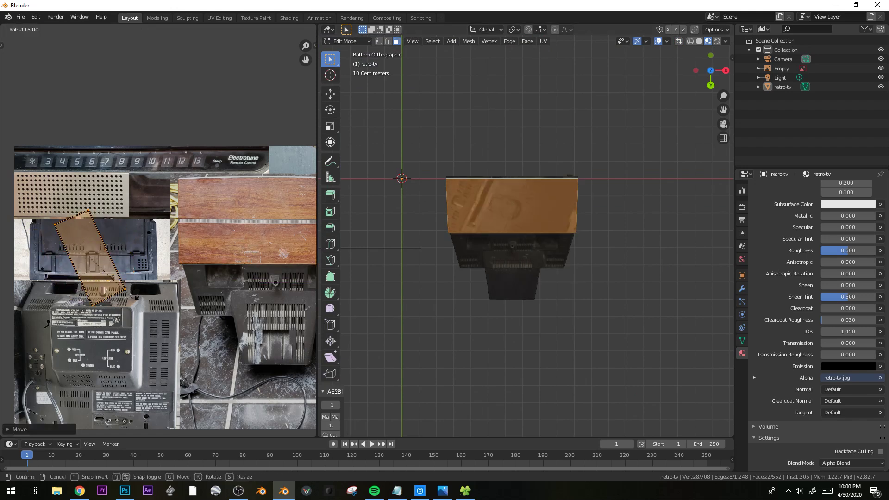
{"action": "key", "text": "s"}
{"action": "left_click", "coordinate": [217, 249]}
{"action": "key", "text": "g"}
{"action": "left_click", "coordinate": [217, 246]}
{"action": "key", "text": "s"}
{"action": "key", "text": "x"}
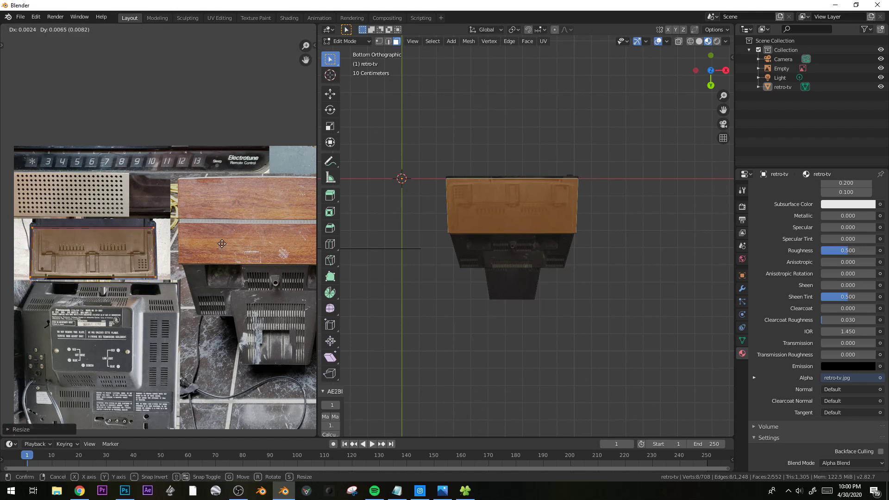
{"action": "key", "text": "Tab"}
{"action": "middle_click_drag", "start_coordinate": [538, 234], "coordinate": [626, 236]}
Select the narrow face along the tube housing's lower side edge and reposition its UVs on the texture.
{"action": "key", "text": "Tab"}
{"action": "key", "text": "KP_Decimal"}
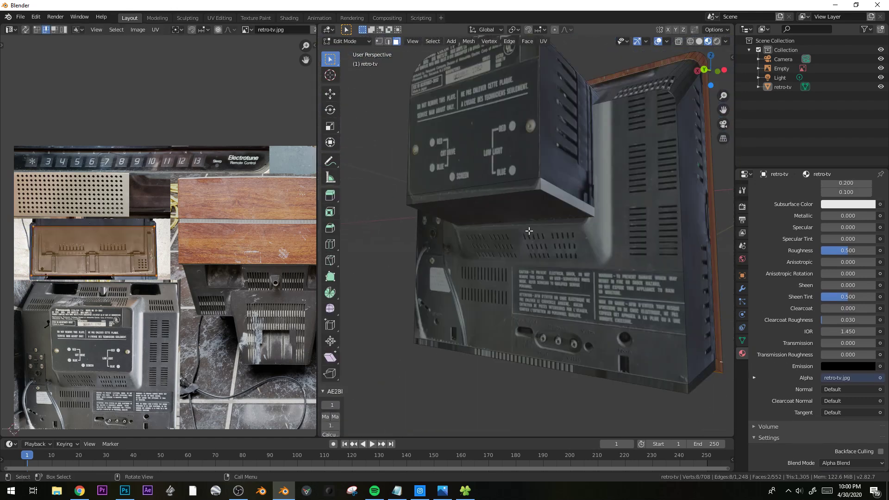
{"action": "left_click", "coordinate": [564, 191]}
{"action": "middle_click_drag", "start_coordinate": [563, 191], "coordinate": [486, 274]}
{"action": "scroll", "coordinate": [226, 284], "scroll_direction": "down", "scroll_amount": 3}
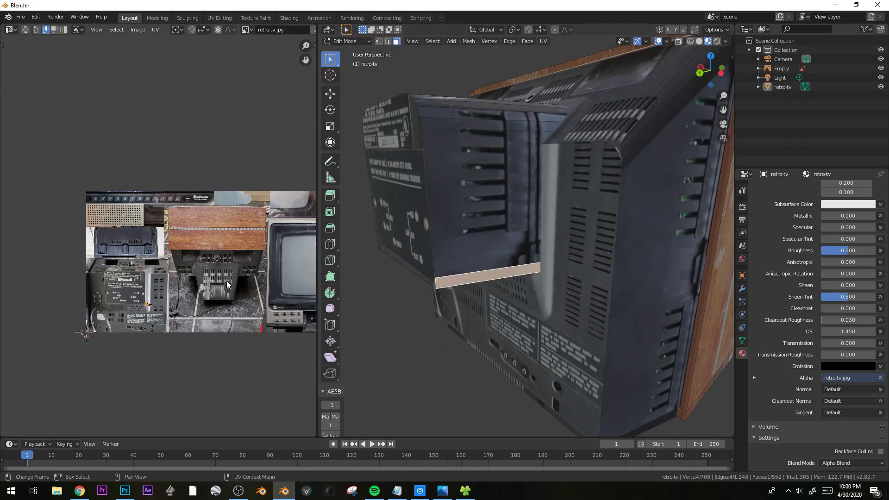
{"action": "scroll", "coordinate": [206, 328], "scroll_direction": "up", "scroll_amount": 3}
{"action": "key", "text": "g"}
{"action": "left_click", "coordinate": [161, 297]}
{"action": "key", "text": "Tab"}
{"action": "middle_click_drag", "start_coordinate": [416, 269], "coordinate": [619, 266]}
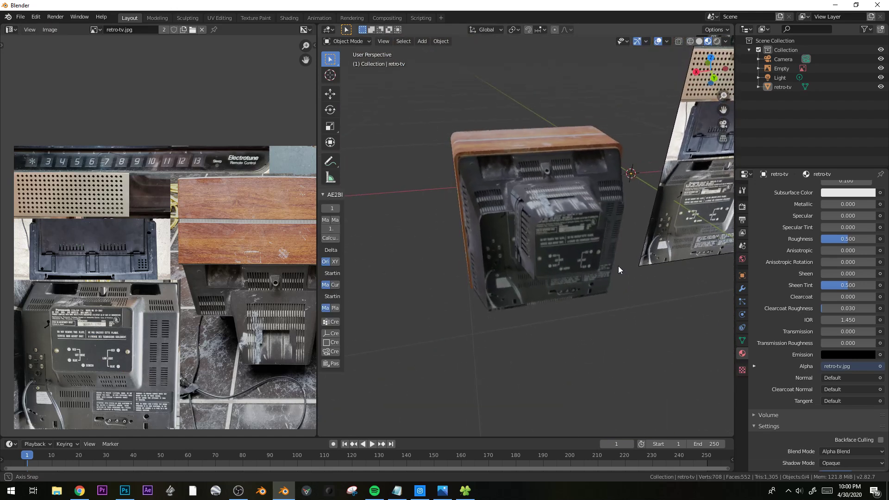
Add four vertical loop cuts to the cabinet along the side edges of the two upper rear recesses.
{"action": "key", "text": "Tab"}
{"action": "scroll", "coordinate": [618, 266], "scroll_direction": "up", "scroll_amount": 5}
{"action": "left_click", "coordinate": [446, 166]}
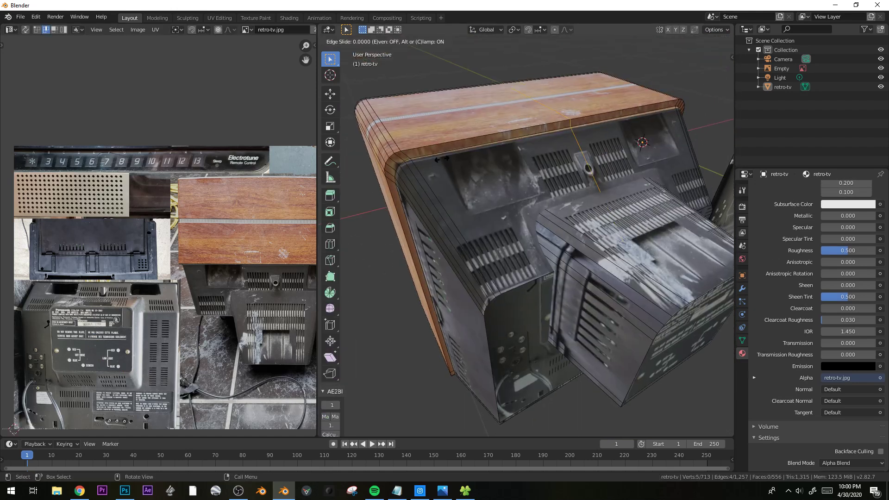
{"action": "left_click", "coordinate": [494, 153]}
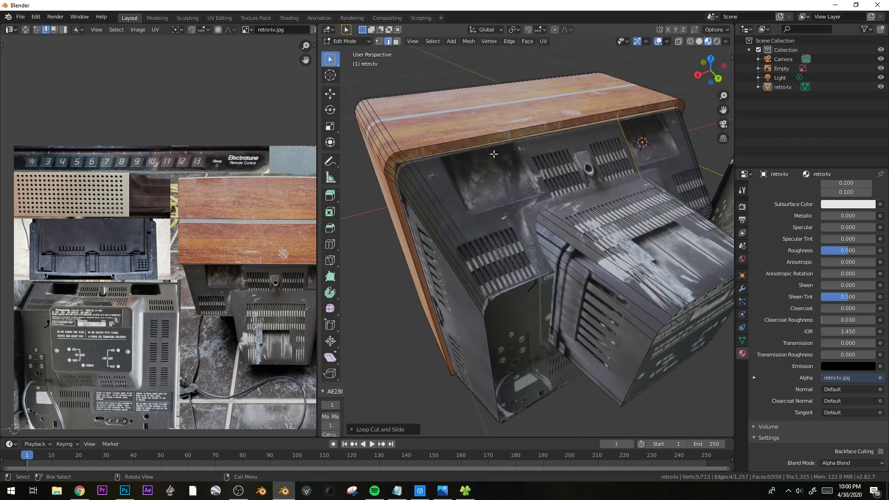
{"action": "left_click", "coordinate": [384, 179]}
{"action": "key", "text": "ctrl+r"}
{"action": "left_click", "coordinate": [467, 161]}
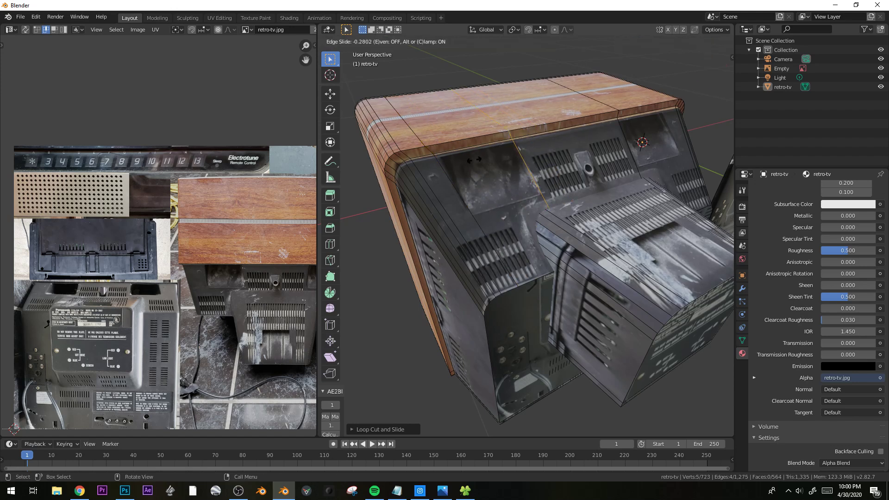
{"action": "left_click", "coordinate": [474, 160]}
{"action": "key", "text": "ctrl+r"}
{"action": "left_click", "coordinate": [655, 116]}
{"action": "left_click", "coordinate": [653, 139]}
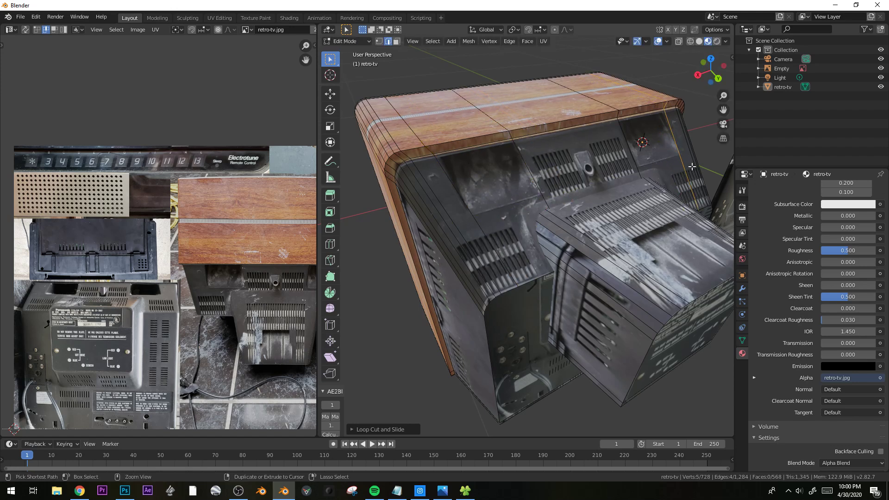
Add a horizontal loop cut across the rear housing along the upper edge of the two recesses.
{"action": "key", "text": "3"}
{"action": "left_click", "coordinate": [487, 179]}
{"action": "left_click", "coordinate": [650, 147], "text": "shift"}
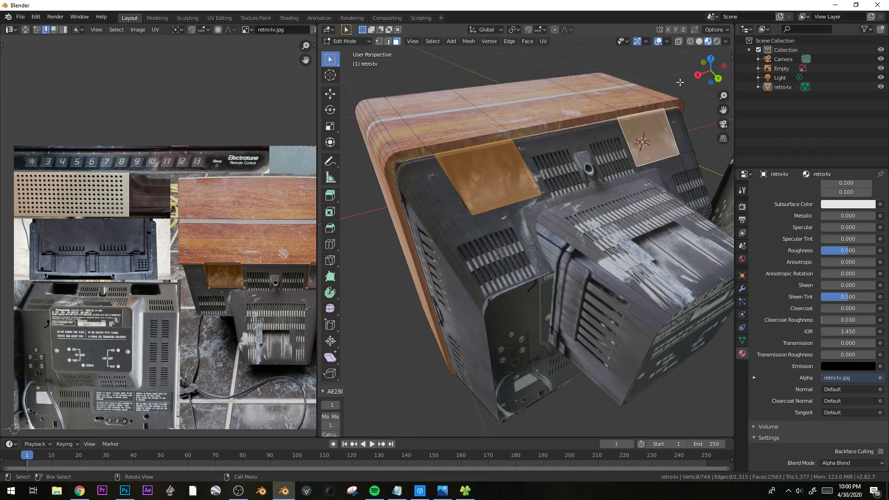
{"action": "key", "text": "ctrl+r"}
{"action": "left_click", "coordinate": [610, 118]}
{"action": "left_click", "coordinate": [604, 104]}
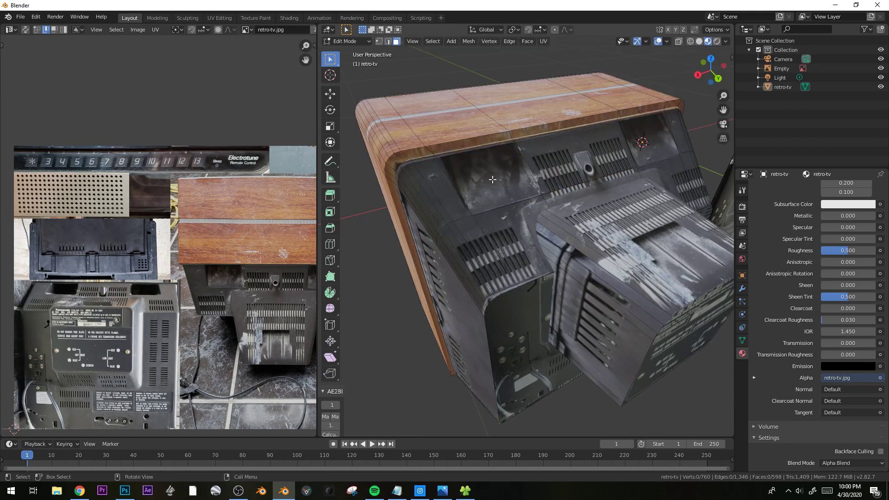
Try to extrude the two rear recess faces and scale them down slightly.
{"action": "left_click", "coordinate": [488, 178]}
{"action": "left_click", "coordinate": [655, 135], "text": "shift"}
{"action": "key", "text": "e"}
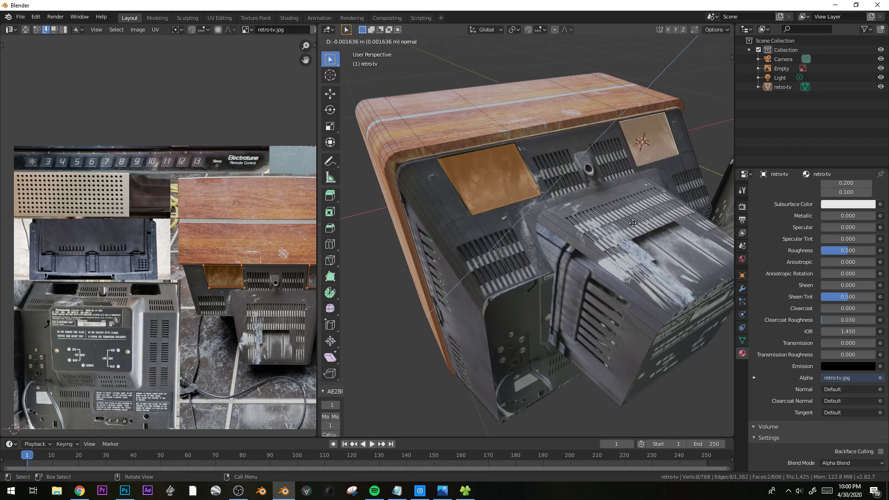
{"action": "left_click", "coordinate": [635, 225]}
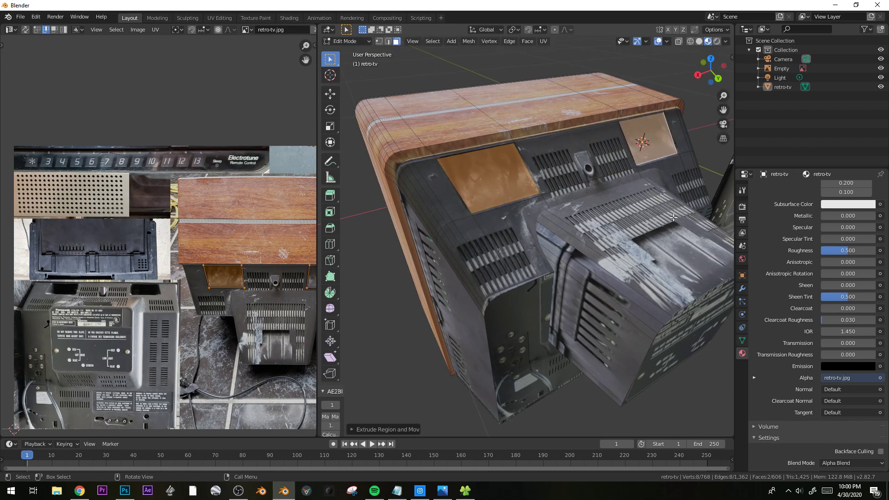
{"action": "left_click", "coordinate": [518, 31]}
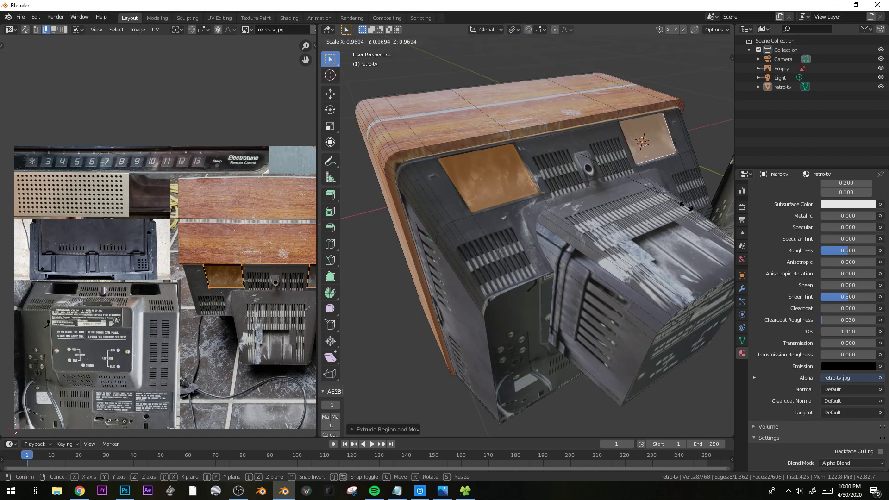
{"action": "key", "text": "ctrl+z"}
{"action": "key", "text": "ctrl+z"}
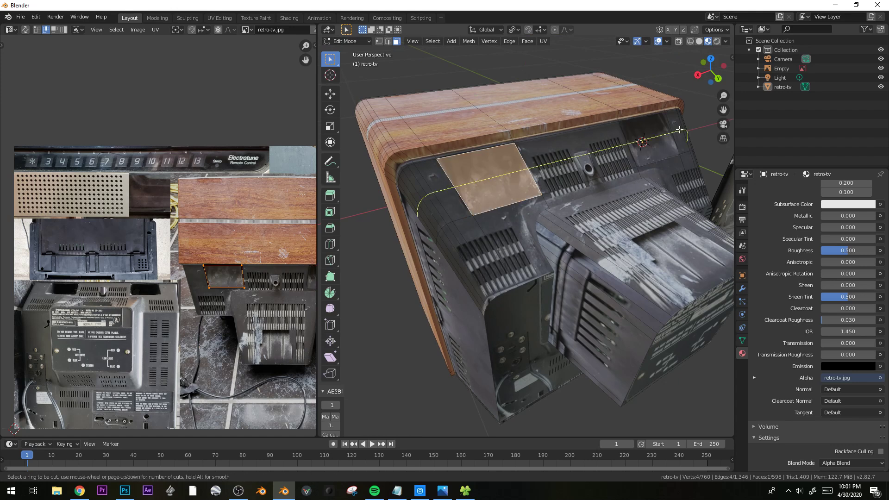
Add a horizontal loop cut near the recesses' upper edge and vertical cuts just inside both sides of the left recess.
{"action": "left_click", "coordinate": [679, 130]}
{"action": "left_click", "coordinate": [678, 110]}
{"action": "middle_click_drag", "start_coordinate": [505, 144], "coordinate": [448, 151]}
{"action": "key", "text": "3"}
{"action": "key", "text": "ctrl+r"}
{"action": "left_click", "coordinate": [450, 136]}
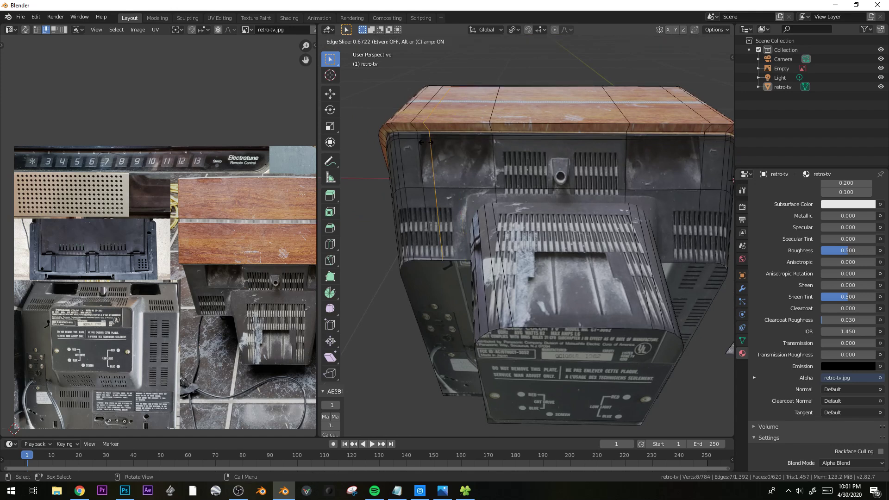
{"action": "left_click", "coordinate": [415, 145]}
{"action": "key", "text": "ctrl+r"}
{"action": "left_click", "coordinate": [503, 135]}
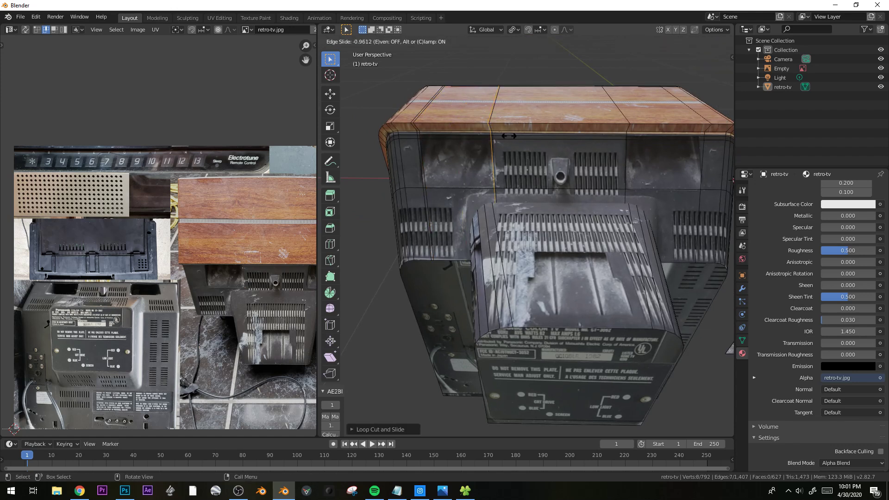
{"action": "left_click", "coordinate": [507, 136]}
Add vertical loop cuts just inside both side edges of the right rear recess.
{"action": "key", "text": "ctrl+r"}
{"action": "left_click", "coordinate": [632, 136]}
{"action": "left_click", "coordinate": [604, 137]}
{"action": "key", "text": "ctrl+r"}
{"action": "left_click", "coordinate": [671, 138]}
{"action": "left_click", "coordinate": [717, 142]}
Select the narrow faces along the top of both rear recesses and move them along the Y axis.
{"action": "left_click", "coordinate": [459, 139]}
{"action": "left_click", "coordinate": [655, 142], "text": "shift"}
{"action": "key", "text": "g"}
{"action": "key", "text": "z"}
{"action": "right_click", "coordinate": [655, 145]}
{"action": "key", "text": "g"}
{"action": "key", "text": "y"}
{"action": "left_click", "coordinate": [651, 159]}
{"action": "mouse_move", "coordinate": [634, 185]}
{"action": "middle_mouse_down"}
{"action": "mouse_move", "coordinate": [697, 222]}
{"action": "mouse_move", "coordinate": [621, 213]}
{"action": "mouse_move", "coordinate": [638, 190]}
{"action": "middle_mouse_up"}
{"action": "key", "text": "g"}
{"action": "key", "text": "y"}
{"action": "left_click", "coordinate": [691, 222]}
{"action": "key", "text": "Tab"}
{"action": "scroll", "coordinate": [598, 217], "scroll_direction": "down", "scroll_amount": 3}
{"action": "mouse_move", "coordinate": [598, 217]}
{"action": "middle_mouse_down"}
{"action": "mouse_move", "coordinate": [580, 258]}
{"action": "mouse_move", "coordinate": [590, 212]}
{"action": "middle_mouse_up"}
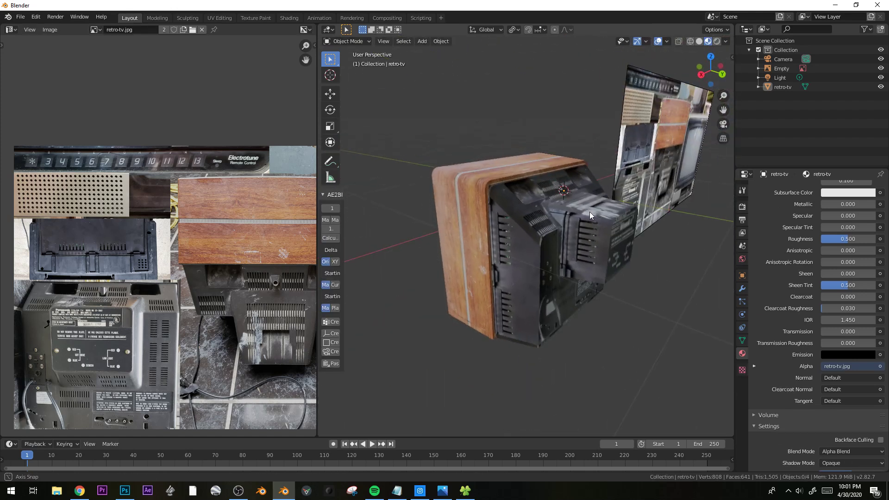
Extrude the narrow upper faces of both rear recesses along their normal.
{"action": "key", "text": "Tab"}
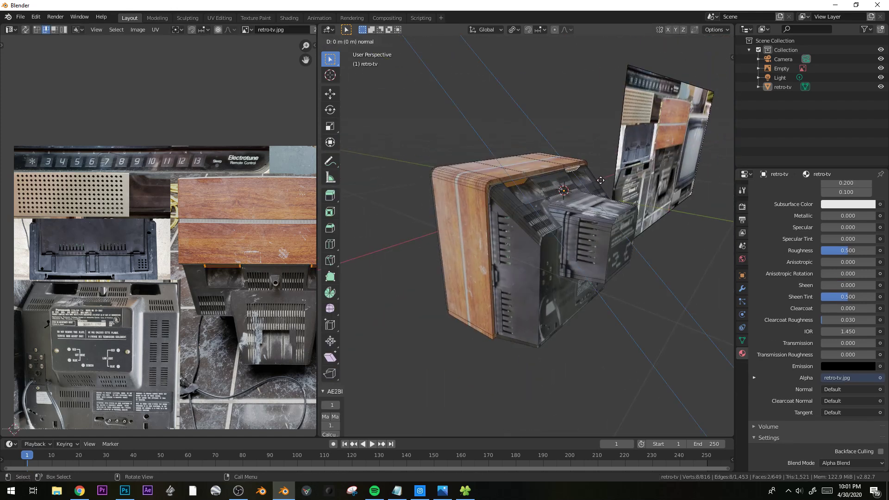
{"action": "left_click", "coordinate": [595, 176]}
{"action": "key", "text": "Tab"}
Fill the open strip along the lower edge of the television's front with a new face.
{"action": "middle_click_drag", "start_coordinate": [492, 208], "coordinate": [524, 260]}
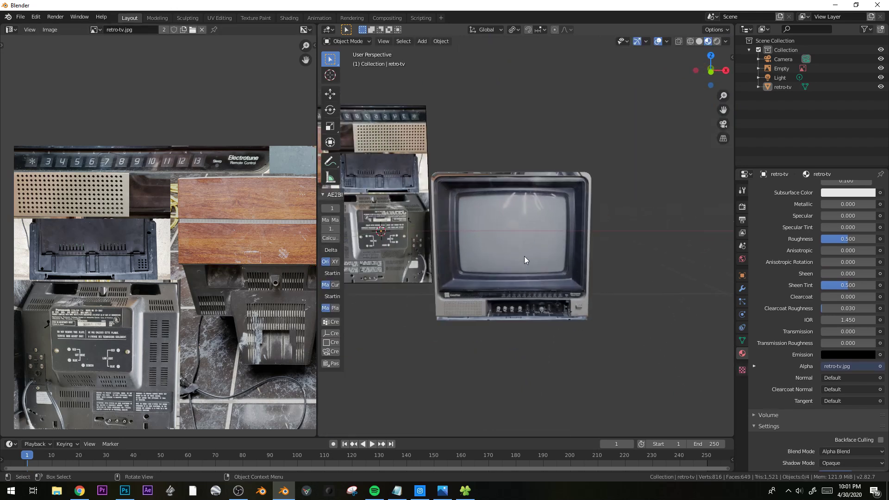
{"action": "scroll", "coordinate": [568, 307], "scroll_direction": "up", "scroll_amount": 3}
{"action": "middle_click_drag", "start_coordinate": [567, 306], "coordinate": [497, 285]}
{"action": "key", "text": "Tab"}
{"action": "left_click", "coordinate": [510, 311]}
{"action": "key", "text": "alt+a"}
{"action": "key", "text": "alt+z"}
{"action": "key", "text": "2"}
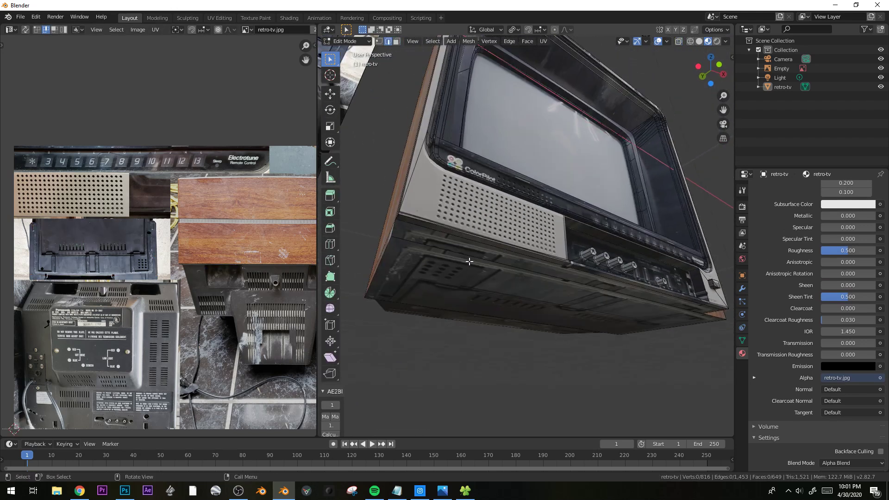
{"action": "key", "text": "ctrl+KP_Add"}
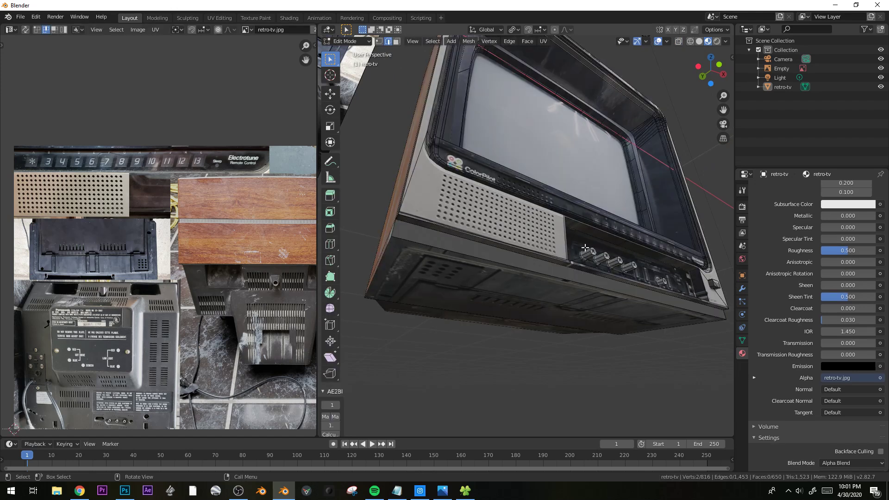
Select the new strip below the front panel and project its UVs from the front view.
{"action": "key", "text": "KP_1"}
{"action": "key", "text": "3"}
{"action": "left_click", "coordinate": [521, 316]}
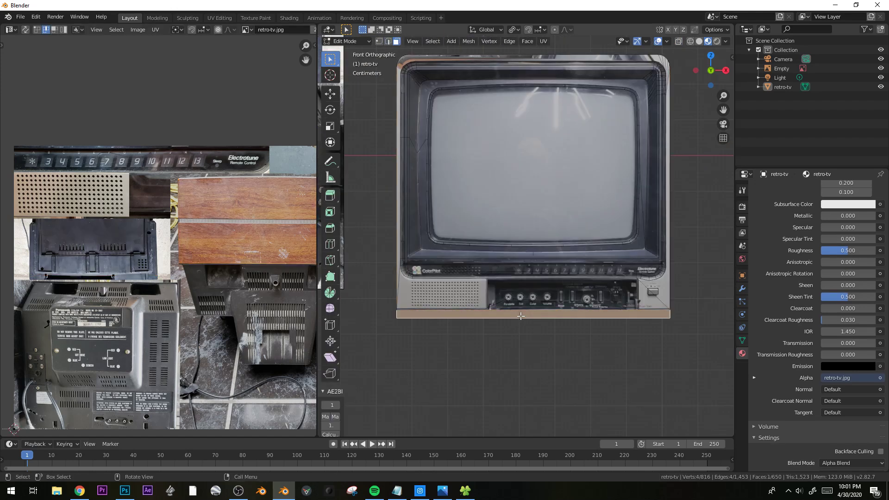
{"action": "key", "text": "u"}
{"action": "left_click", "coordinate": [521, 317]}
Scale the front strip's UVs and move them onto the frame above the screen in the television front photo.
{"action": "scroll", "coordinate": [208, 309], "scroll_direction": "down", "scroll_amount": 1}
{"action": "middle_click_drag", "start_coordinate": [267, 351], "coordinate": [95, 370]}
{"action": "key", "text": "a"}
{"action": "key", "text": "g"}
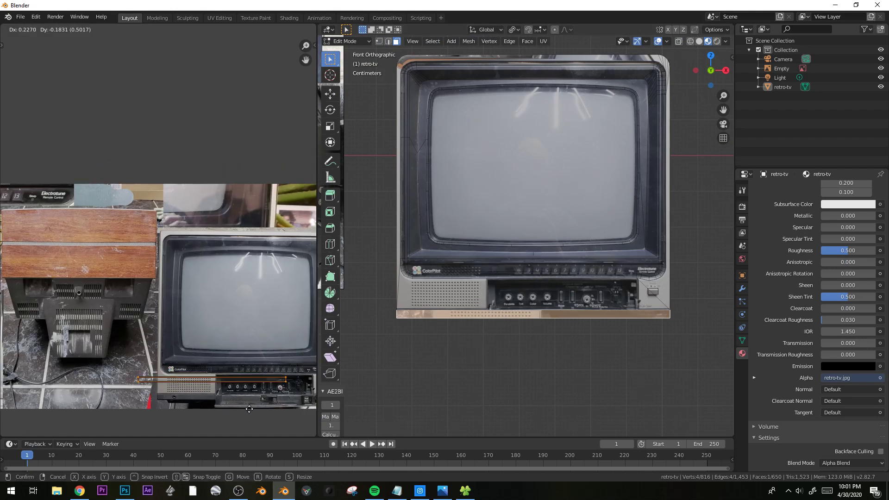
{"action": "left_click", "coordinate": [273, 401]}
{"action": "middle_click_drag", "start_coordinate": [271, 404], "coordinate": [209, 360]}
{"action": "scroll", "coordinate": [209, 360], "scroll_direction": "up", "scroll_amount": 1}
{"action": "key", "text": "g"}
{"action": "left_click", "coordinate": [209, 375]}
{"action": "key", "text": "s"}
{"action": "left_click", "coordinate": [221, 376]}
{"action": "key", "text": "g"}
{"action": "left_click", "coordinate": [251, 383]}
{"action": "key", "text": "s"}
{"action": "left_click", "coordinate": [259, 393]}
{"action": "key", "text": "g"}
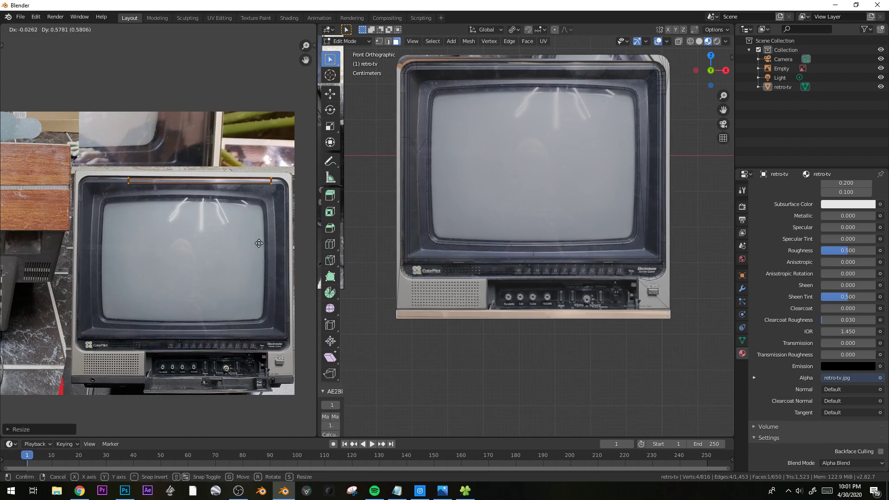
{"action": "left_click", "coordinate": [257, 243]}
Select the floor face of the front control compartment and project its UVs from the top view.
{"action": "key", "text": "Tab"}
{"action": "middle_click_drag", "start_coordinate": [631, 264], "coordinate": [552, 277]}
{"action": "key", "text": "Tab"}
{"action": "left_click", "coordinate": [608, 323]}
{"action": "middle_click_drag", "start_coordinate": [608, 323], "coordinate": [589, 280], "text": "shift"}
{"action": "scroll", "coordinate": [588, 280], "scroll_direction": "up", "scroll_amount": 5}
{"action": "key", "text": "ctrl+KP_Add"}
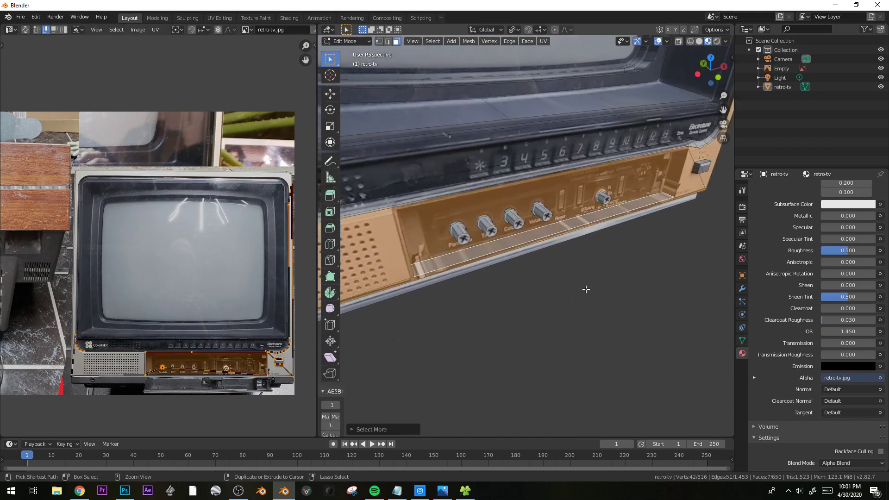
{"action": "left_click", "coordinate": [417, 268]}
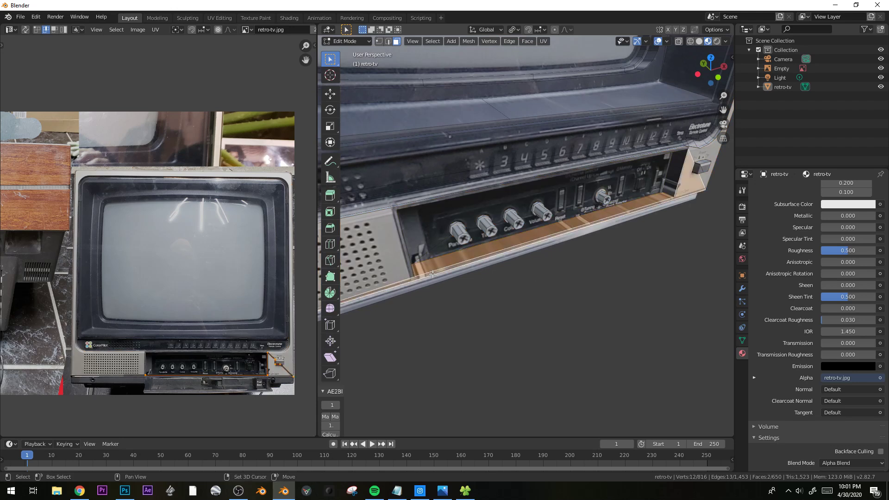
{"action": "key", "text": "KP_7"}
{"action": "key", "text": "u"}
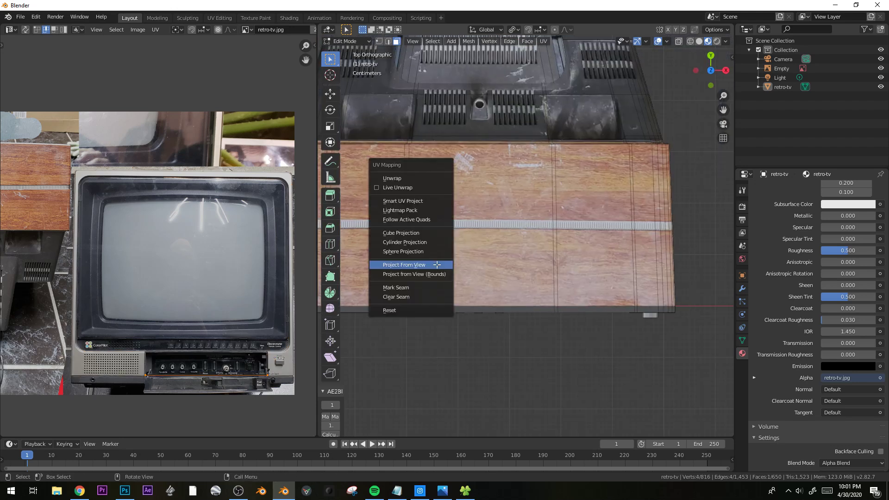
{"action": "left_click", "coordinate": [438, 265]}
Move the compartment floor's UVs onto the open door in the photo and scale them along X to fit it.
{"action": "key", "text": "g"}
{"action": "left_click", "coordinate": [266, 420]}
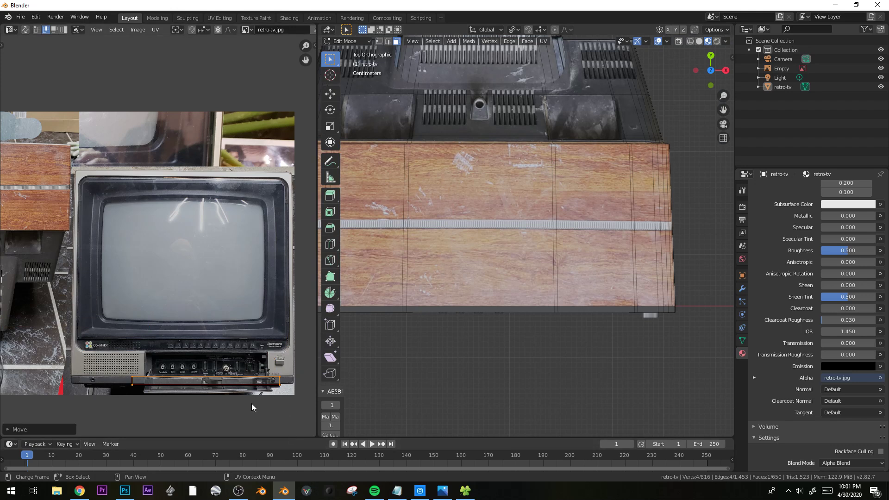
{"action": "key", "text": "KP_Decimal"}
{"action": "key", "text": "s"}
{"action": "key", "text": "x"}
{"action": "left_click", "coordinate": [244, 327]}
{"action": "scroll", "coordinate": [244, 327], "scroll_direction": "down", "scroll_amount": 1}
{"action": "key", "text": "s"}
{"action": "key", "text": "x"}
{"action": "left_click", "coordinate": [252, 314]}
{"action": "key", "text": "g"}
{"action": "left_click", "coordinate": [248, 319]}
{"action": "scroll", "coordinate": [98, 276], "scroll_direction": "down", "scroll_amount": 1}
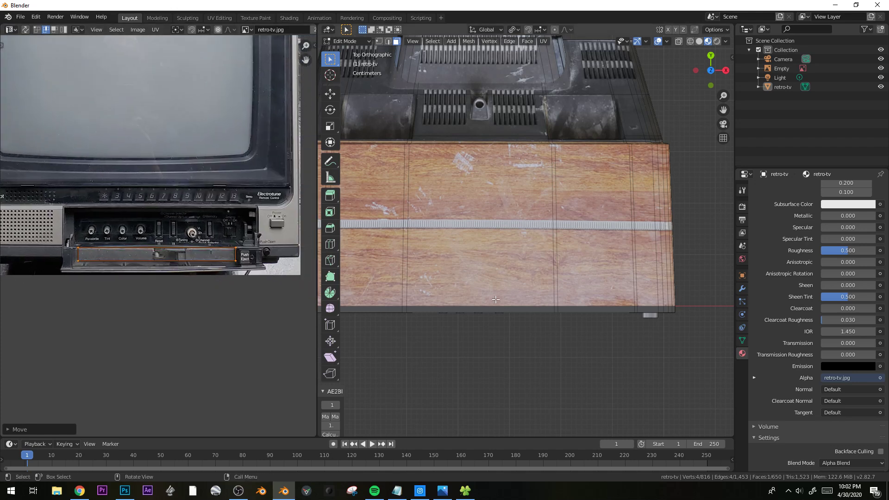
Duplicate the compartment floor face about 0.054 m forward along Y and scale the copy up as the door panel.
{"action": "middle_click_drag", "start_coordinate": [496, 300], "coordinate": [422, 251]}
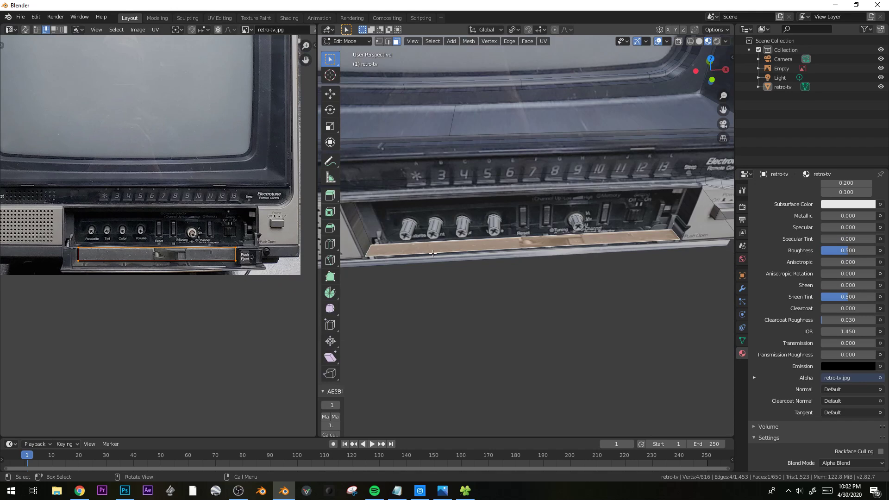
{"action": "key", "text": "KP_7"}
{"action": "key", "text": "shift+d"}
{"action": "key", "text": "x"}
{"action": "key", "text": "y"}
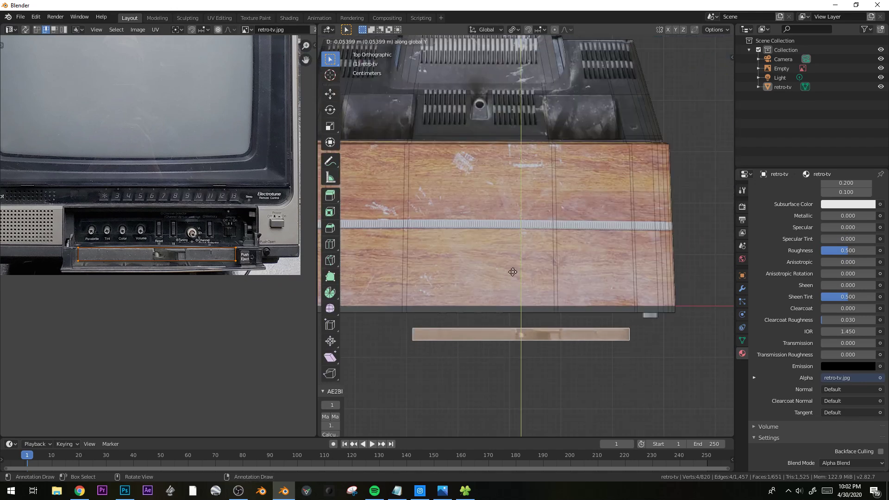
{"action": "left_click", "coordinate": [513, 272]}
{"action": "key", "text": "s"}
{"action": "left_click", "coordinate": [655, 321]}
Move the door panel about 0.022 m back along Y against the compartment's front edge.
{"action": "key", "text": "KP_1"}
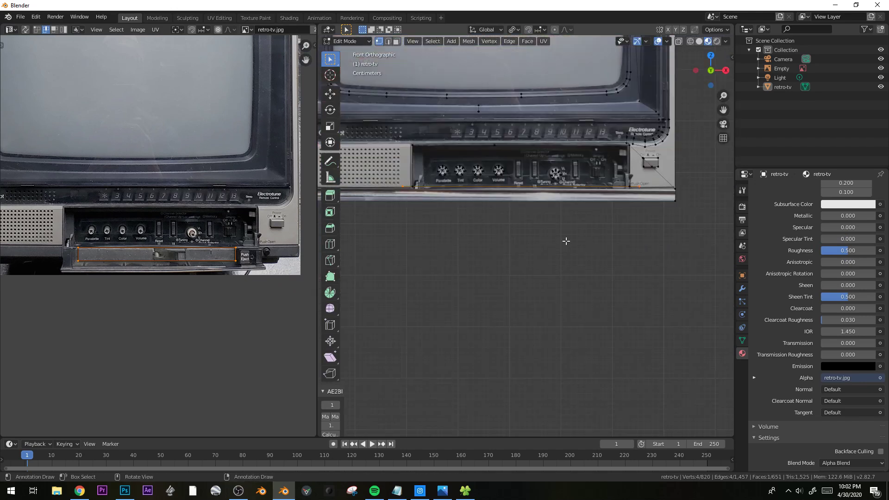
{"action": "middle_click_drag", "start_coordinate": [627, 268], "coordinate": [463, 278]}
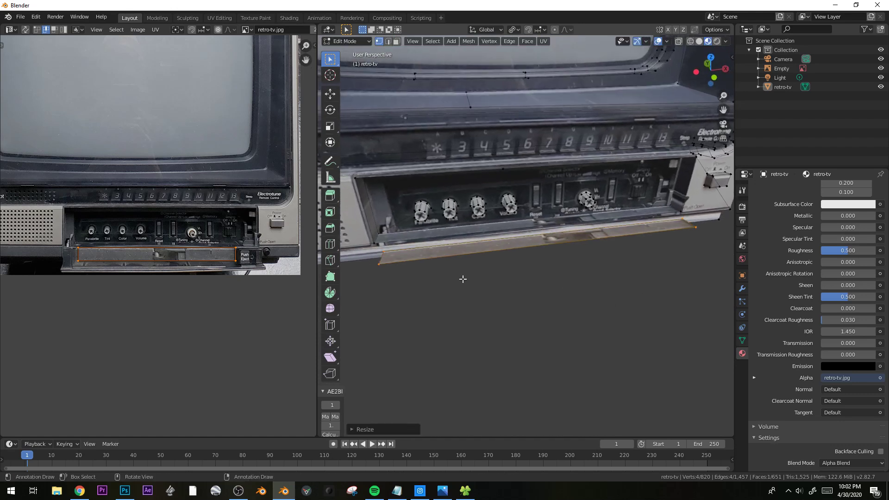
{"action": "key", "text": "s"}
{"action": "key", "text": "x"}
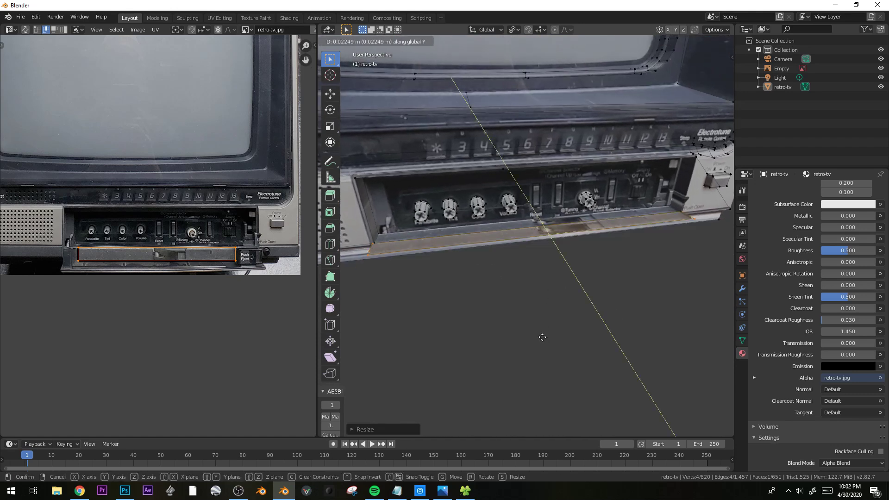
{"action": "left_click", "coordinate": [542, 337]}
Extend the door panel's outer edge forward along Y, then pull that edge back about 0.022 m.
{"action": "left_click", "coordinate": [518, 241]}
{"action": "key", "text": "g"}
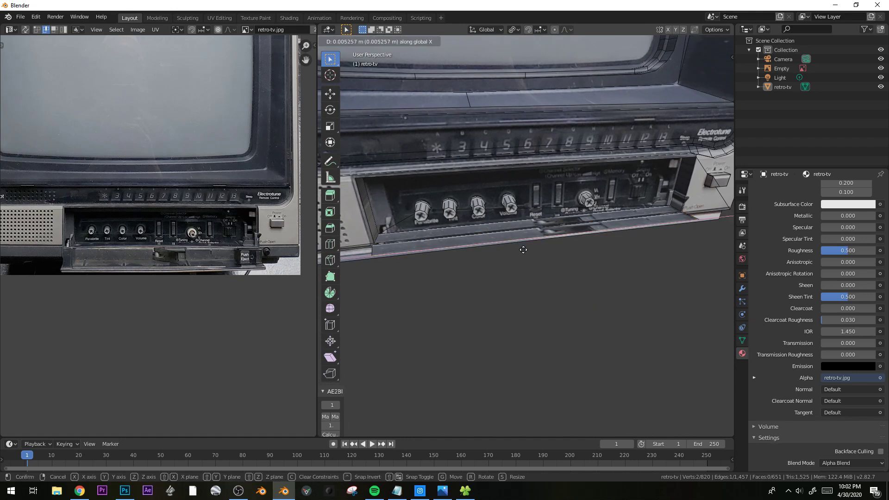
{"action": "key", "text": "y"}
{"action": "left_click", "coordinate": [532, 274]}
{"action": "middle_click_drag", "start_coordinate": [532, 274], "coordinate": [551, 299]}
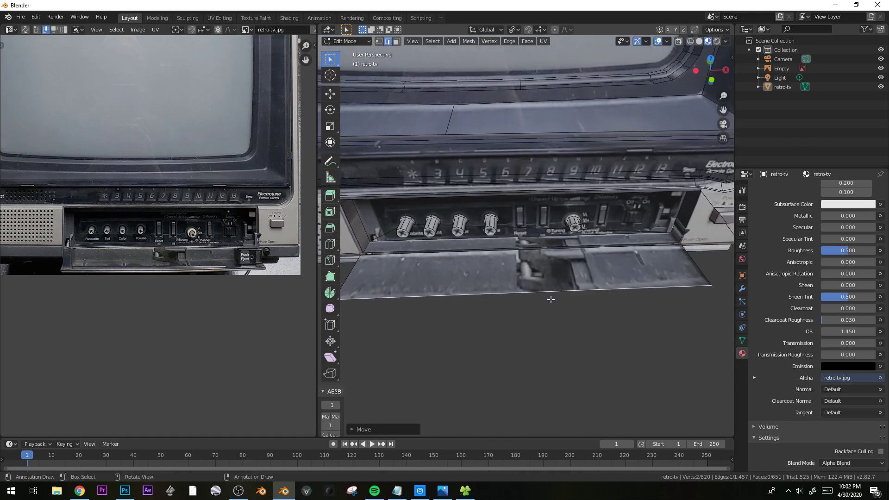
{"action": "key", "text": "y"}
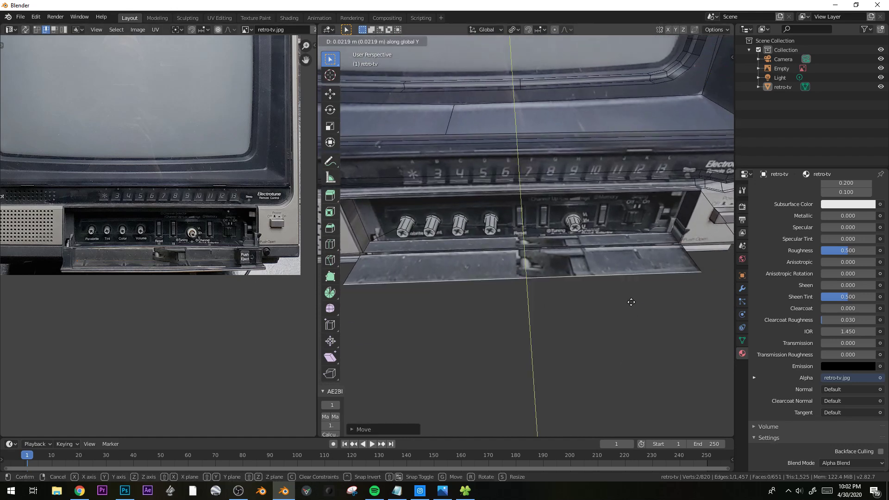
{"action": "left_click", "coordinate": [631, 302]}
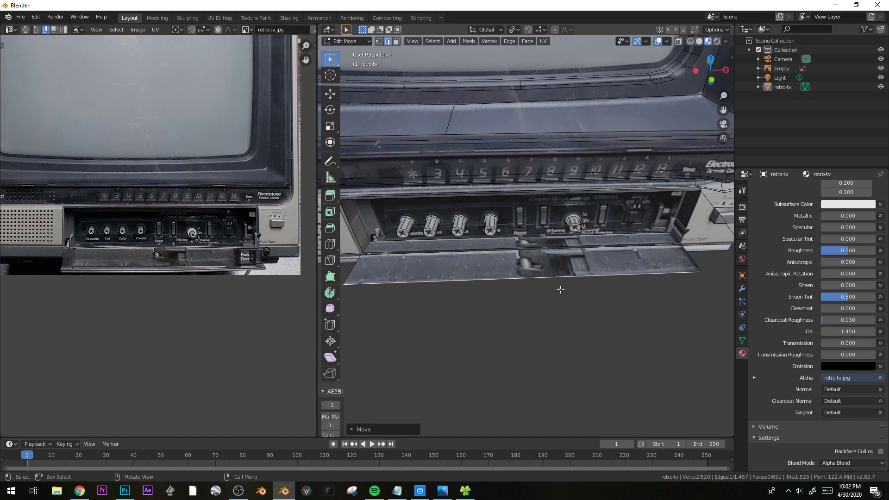
Duplicate the whole door panel in place, scale the copy down and subdivide it.
{"action": "key", "text": "ctrl+l"}
{"action": "key", "text": "shift+d"}
{"action": "right_click", "coordinate": [665, 339]}
{"action": "key", "text": "s"}
{"action": "left_click", "coordinate": [663, 337]}
{"action": "key", "text": "ctrl+z"}
{"action": "right_click", "coordinate": [673, 327]}
{"action": "left_click", "coordinate": [676, 395]}
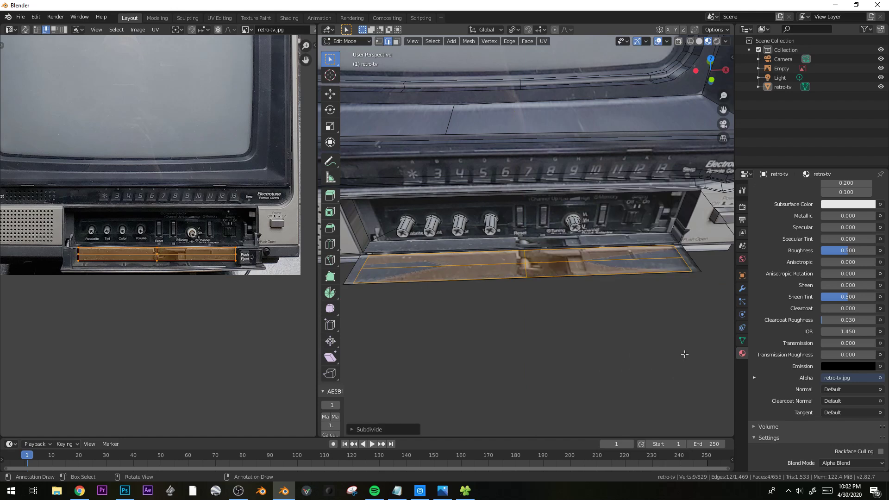
Undo the subdivision of the copied door panel, shrink it along X and move it along X to the door's Push Eject end.
{"action": "key", "text": "ctrl+z"}
{"action": "key", "text": "s"}
{"action": "key", "text": "x"}
{"action": "left_click", "coordinate": [563, 292]}
{"action": "key", "text": "g"}
{"action": "key", "text": "x"}
{"action": "left_click", "coordinate": [680, 292]}
Extrude the small panel into a raised block, then scale the whole block down along Y and X and place it near the door's end.
{"action": "key", "text": "e"}
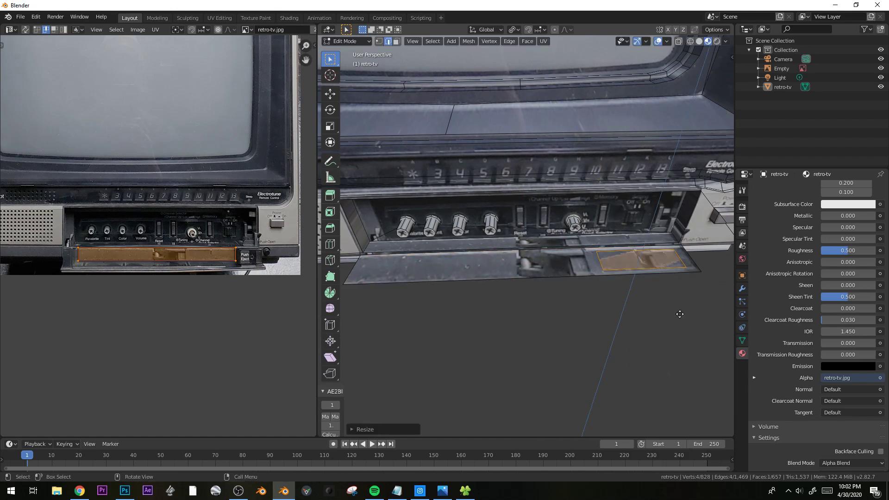
{"action": "left_click", "coordinate": [681, 307]}
{"action": "key", "text": "ctrl+l"}
{"action": "key", "text": "s"}
{"action": "key", "text": "y"}
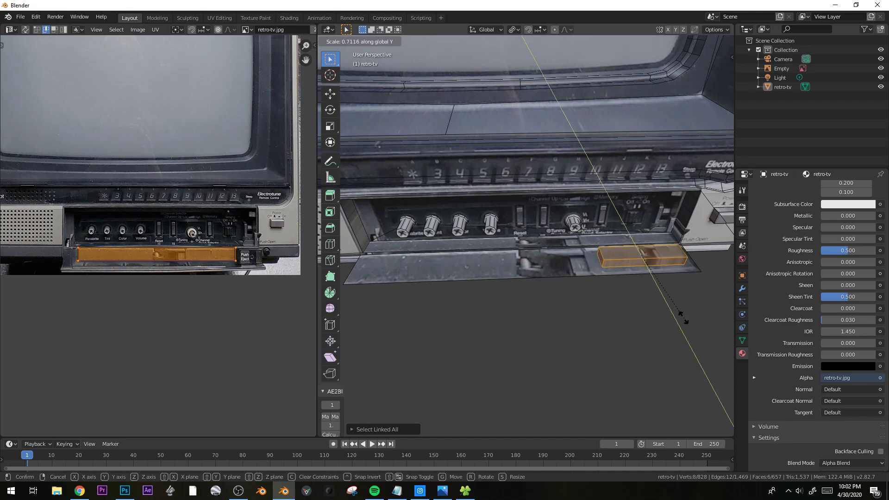
{"action": "key", "text": "x"}
{"action": "left_click", "coordinate": [617, 279]}
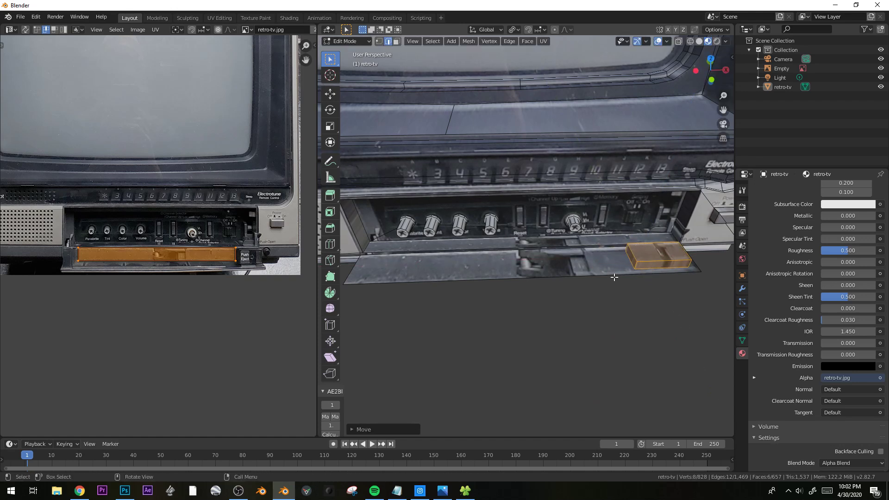
Extrude the door panel's outer front edge into a narrow lip.
{"action": "left_click", "coordinate": [603, 275]}
{"action": "key", "text": "e"}
{"action": "left_click", "coordinate": [618, 281]}
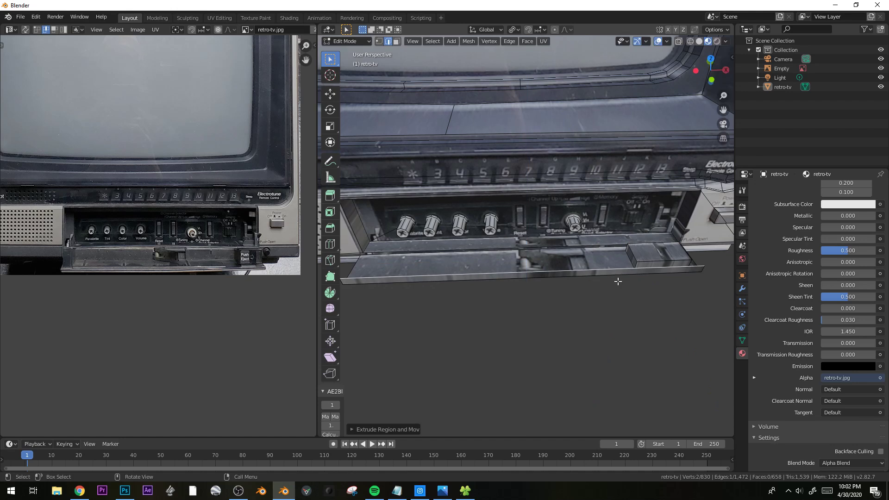
Expand the selection to the door panel and lip faces and thicken them along their normals by about 0.0074 m.
{"action": "middle_click_drag", "start_coordinate": [618, 281], "coordinate": [663, 248]}
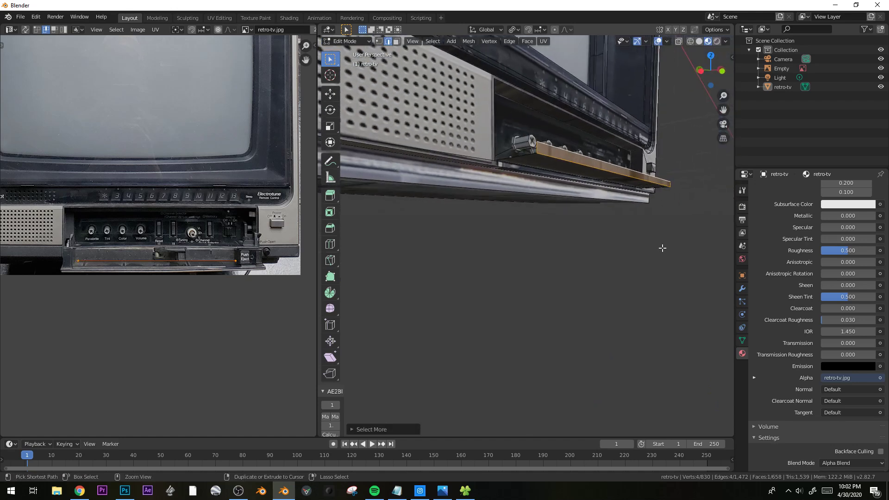
{"action": "key", "text": "ctrl+KP_Add"}
{"action": "middle_click_drag", "start_coordinate": [576, 252], "coordinate": [671, 310]}
{"action": "key", "text": "alt+e"}
{"action": "left_click", "coordinate": [671, 308]}
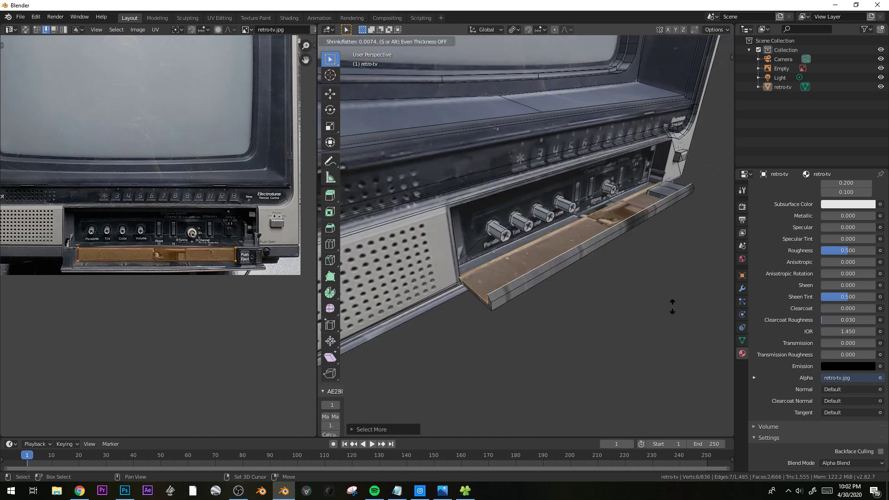
{"action": "left_click", "coordinate": [671, 308]}
Project the UVs of the door and its block from the top view and move them over the open door in the photo.
{"action": "key", "text": "KP_7"}
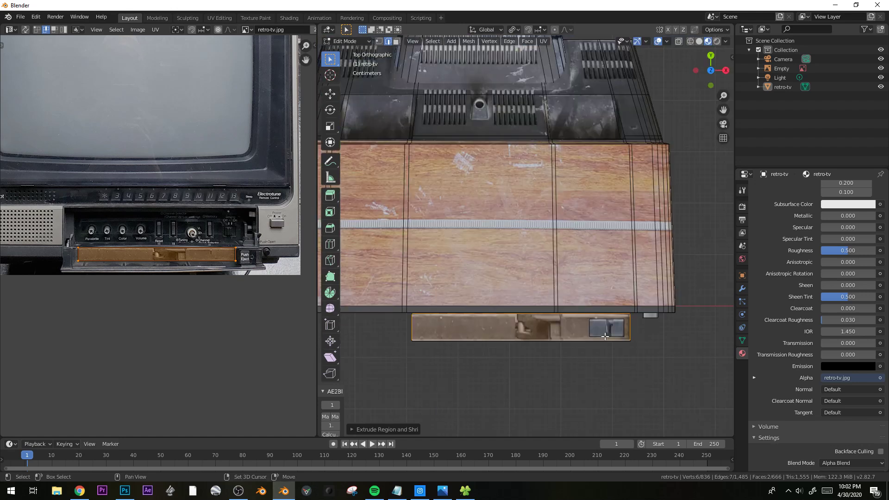
{"action": "key", "text": "ctrl+l"}
{"action": "key", "text": "u"}
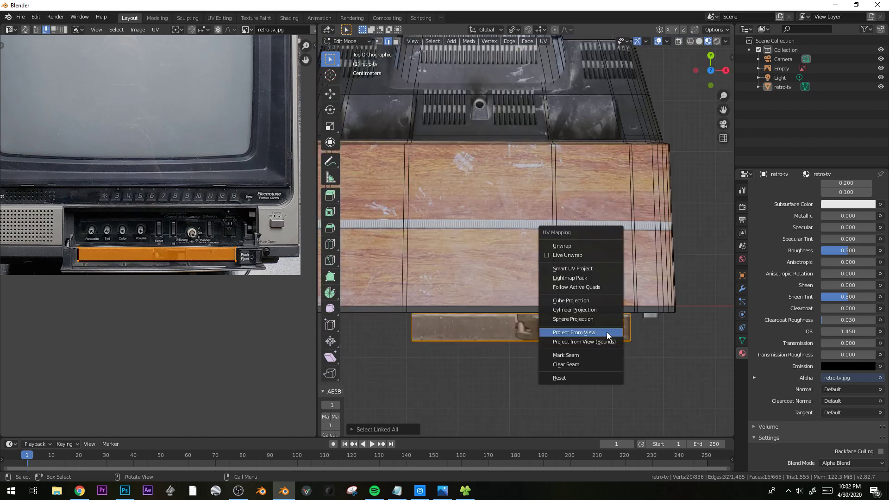
{"action": "left_click", "coordinate": [606, 332]}
{"action": "scroll", "coordinate": [106, 205], "scroll_direction": "down", "scroll_amount": 4}
{"action": "key", "text": "g"}
{"action": "left_click", "coordinate": [246, 249]}
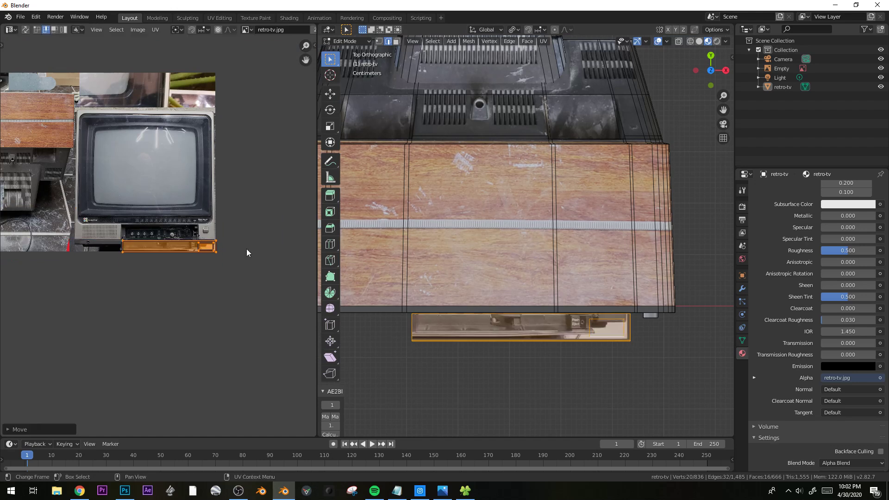
Scale and reposition the projected UV island to fit the door area of retro-tv.jpg.
{"action": "scroll", "coordinate": [248, 253], "scroll_direction": "up", "scroll_amount": 4}
{"action": "key", "text": "s"}
{"action": "left_click", "coordinate": [254, 305]}
{"action": "key", "text": "g"}
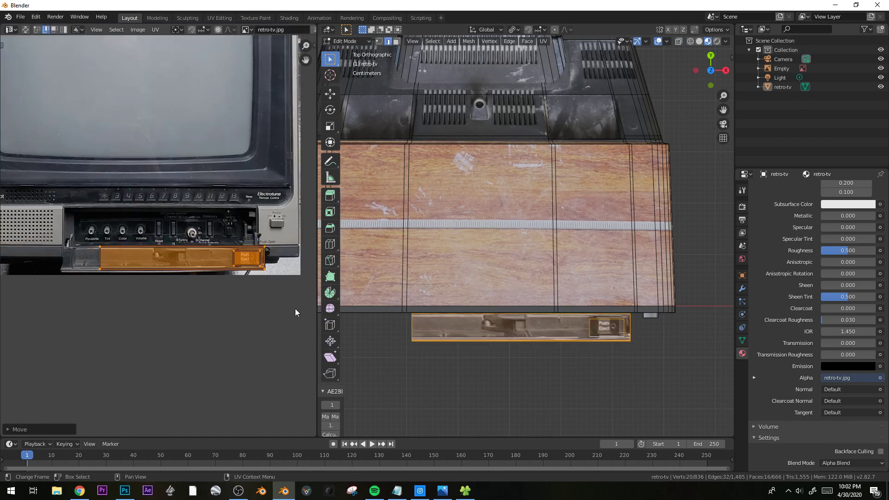
{"action": "left_click", "coordinate": [293, 315]}
Adjust the door's lower UV edge along Y and its far end along X to match the door's outline in the photo.
{"action": "left_click", "coordinate": [268, 271]}
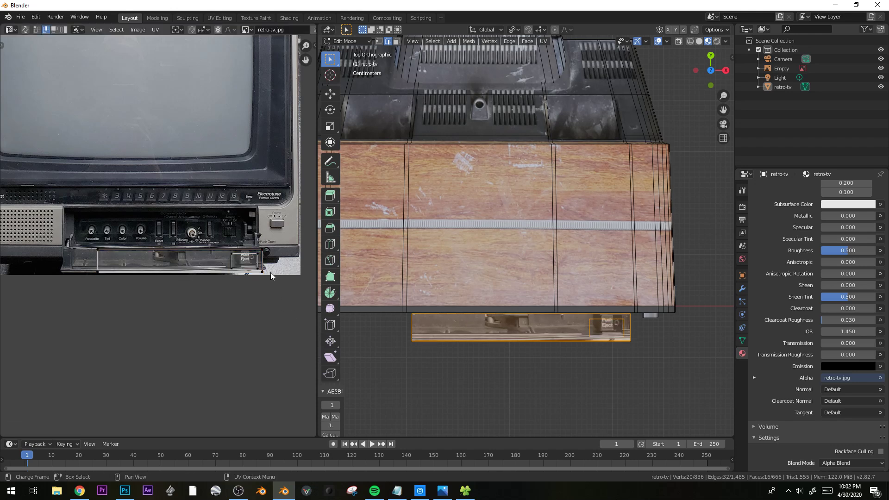
{"action": "key", "text": "y"}
{"action": "left_click", "coordinate": [280, 295]}
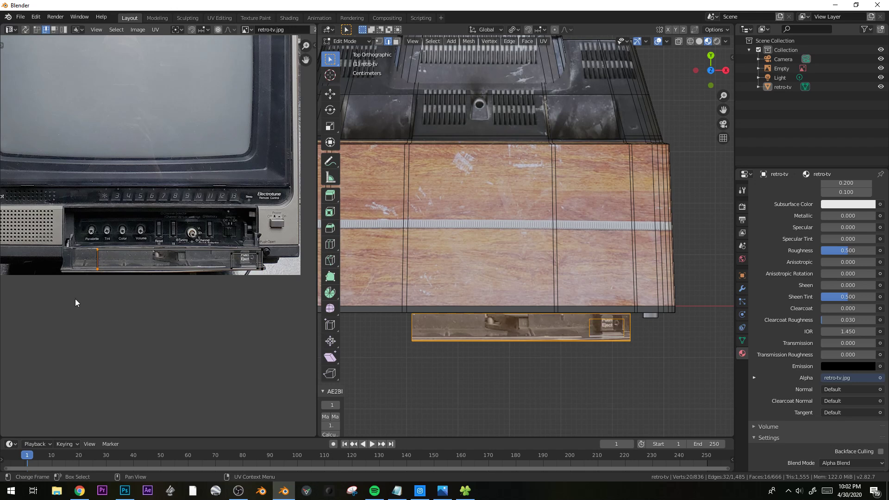
{"action": "key", "text": "g"}
{"action": "key", "text": "x"}
{"action": "left_click", "coordinate": [42, 301]}
Move the small block's UVs over the Push Eject button in the photo and scale them along X to fit.
{"action": "scroll", "coordinate": [253, 286], "scroll_direction": "up", "scroll_amount": 3}
{"action": "middle_click_drag", "start_coordinate": [269, 293], "coordinate": [146, 276]}
{"action": "scroll", "coordinate": [153, 275], "scroll_direction": "up", "scroll_amount": 1}
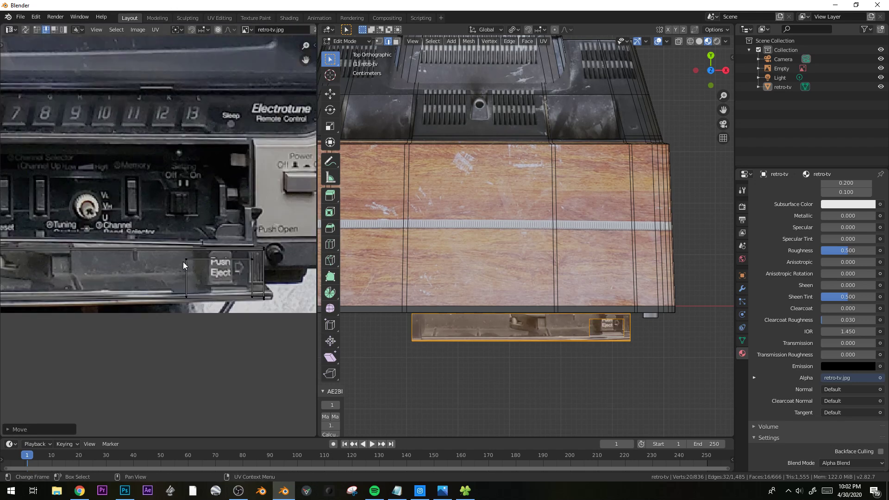
{"action": "left_click", "coordinate": [184, 264]}
{"action": "key", "text": "g"}
{"action": "key", "text": "s"}
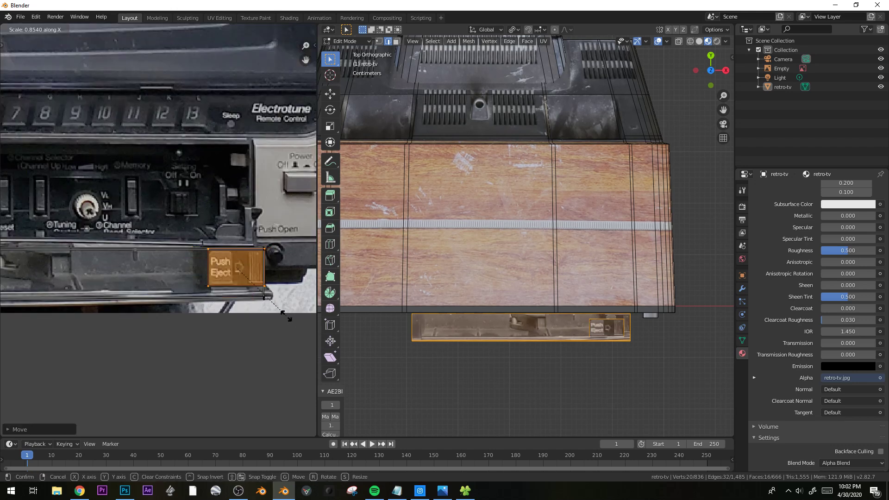
{"action": "key", "text": "x"}
{"action": "left_click", "coordinate": [287, 315]}
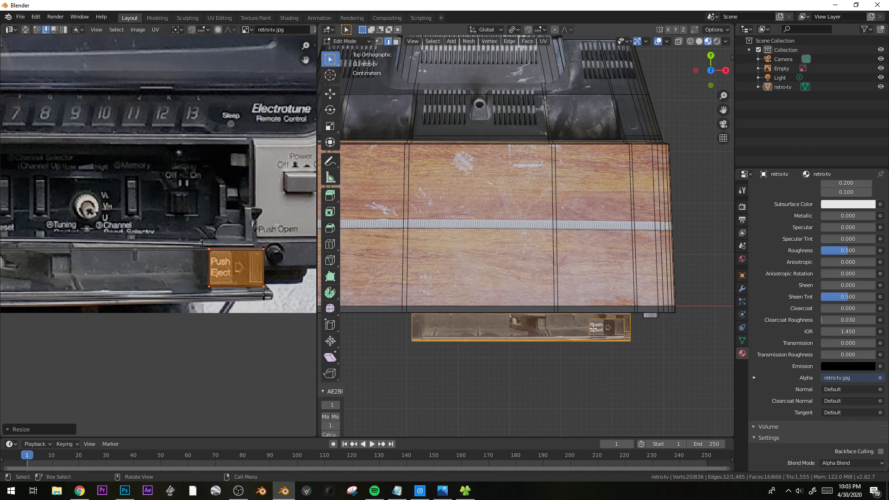
Select the whole Push Eject block in the model and move it into place at the end of the door.
{"action": "left_click", "coordinate": [590, 329]}
{"action": "key", "text": "ctrl+l"}
{"action": "key", "text": "g"}
{"action": "left_click", "coordinate": [670, 355]}
{"action": "middle_click_drag", "start_coordinate": [671, 355], "coordinate": [584, 329]}
{"action": "key", "text": "Tab"}
{"action": "scroll", "coordinate": [590, 297], "scroll_direction": "down", "scroll_amount": 2}
{"action": "scroll", "coordinate": [582, 328], "scroll_direction": "up", "scroll_amount": 4}
{"action": "key", "text": "Tab"}
Select the compartment floor face behind the door, scale its UVs along Y and move them along Y onto the door area of the photo.
{"action": "left_click", "coordinate": [572, 289]}
{"action": "middle_click_drag", "start_coordinate": [582, 296], "coordinate": [554, 260]}
{"action": "key", "text": "3"}
{"action": "left_click", "coordinate": [555, 260]}
{"action": "scroll", "coordinate": [197, 298], "scroll_direction": "down", "scroll_amount": 3}
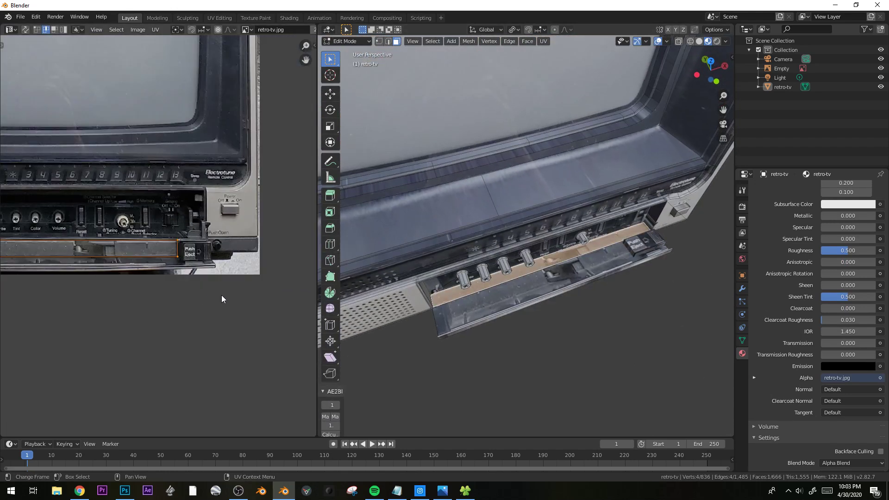
{"action": "key", "text": "s"}
{"action": "key", "text": "y"}
{"action": "left_click", "coordinate": [173, 268]}
{"action": "key", "text": "g"}
{"action": "key", "text": "y"}
{"action": "left_click", "coordinate": [187, 278]}
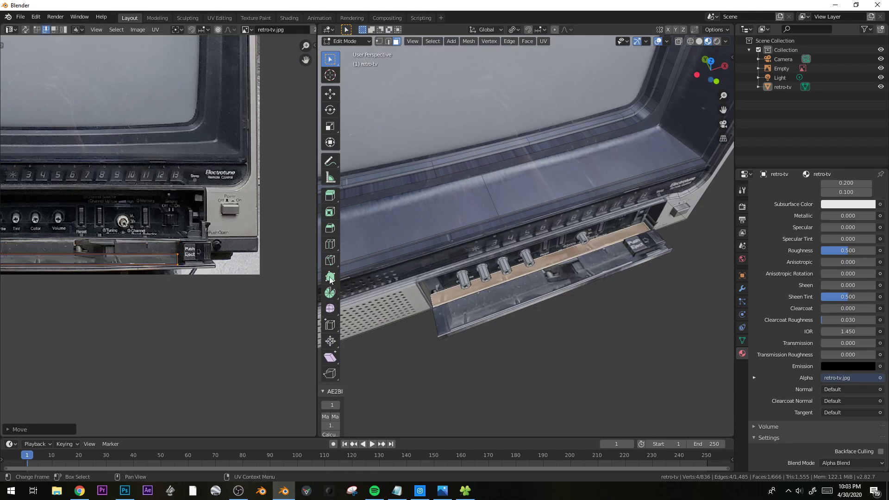
Leave mesh editing and delete the reference image empty beside the television.
{"action": "key", "text": "Tab"}
{"action": "scroll", "coordinate": [590, 274], "scroll_direction": "down", "scroll_amount": 2}
{"action": "middle_click_drag", "start_coordinate": [593, 276], "coordinate": [571, 278]}
{"action": "scroll", "coordinate": [574, 254], "scroll_direction": "down", "scroll_amount": 5}
{"action": "scroll", "coordinate": [554, 249], "scroll_direction": "down", "scroll_amount": 1, "text": "alt"}
{"action": "left_click", "coordinate": [351, 196]}
{"action": "key", "text": "x"}
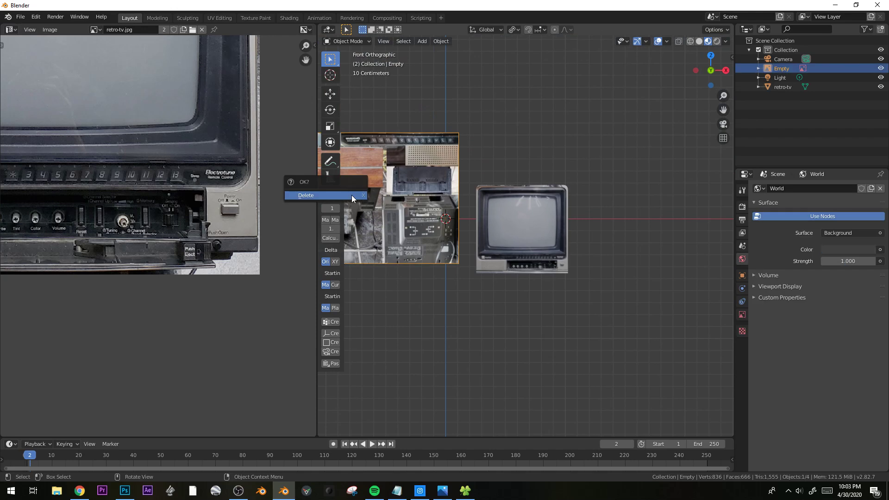
{"action": "left_click", "coordinate": [351, 195]}
{"action": "scroll", "coordinate": [538, 167], "scroll_direction": "up", "scroll_amount": 3}
{"action": "key", "text": "shift+a"}
{"action": "key", "text": "Escape"}
Duplicate the outer edge loop of the television's front bezel in place, fill it with a face and extrude it slightly into a thin sheet.
{"action": "middle_click_drag", "start_coordinate": [466, 174], "coordinate": [471, 188]}
{"action": "scroll", "coordinate": [470, 187], "scroll_direction": "up", "scroll_amount": 3}
{"action": "left_click", "coordinate": [433, 145]}
{"action": "key", "text": "Tab"}
{"action": "key", "text": "2"}
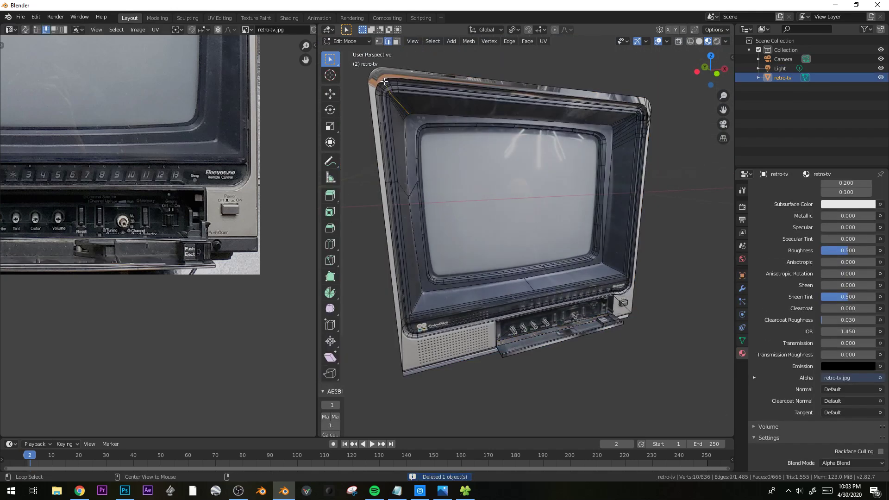
{"action": "left_click", "coordinate": [384, 82], "text": "alt"}
{"action": "middle_click_drag", "start_coordinate": [510, 209], "coordinate": [565, 252]}
{"action": "key", "text": "shift+d"}
{"action": "right_click", "coordinate": [551, 242]}
{"action": "key", "text": "f"}
{"action": "key", "text": "e"}
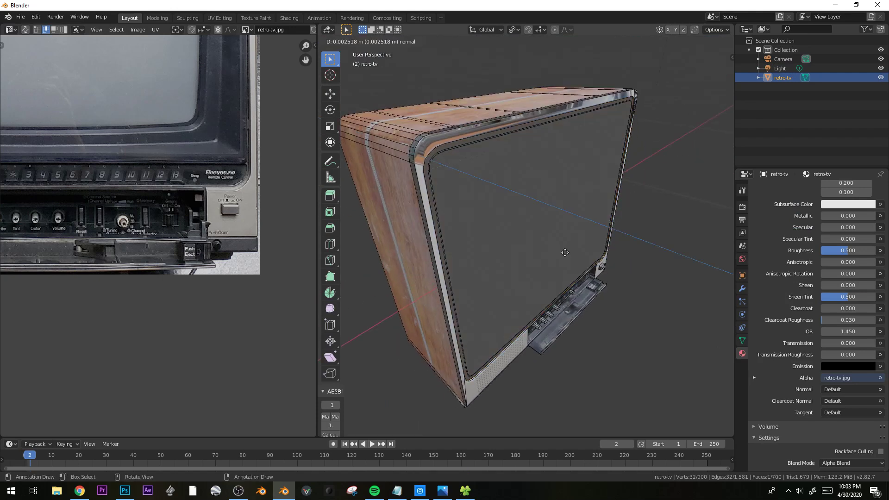
{"action": "left_click", "coordinate": [575, 249]}
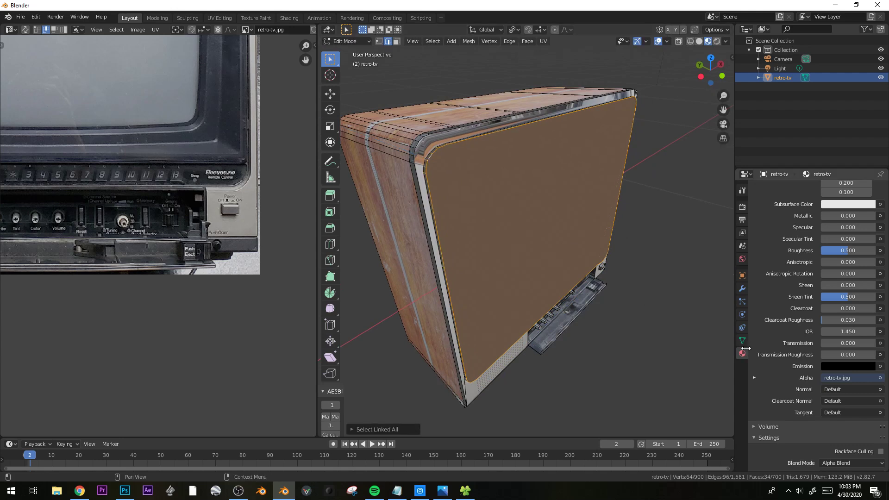
Add a second material named plexi, assign it to the front sheet and return to Object Mode.
{"action": "scroll", "coordinate": [815, 324], "scroll_direction": "up", "scroll_amount": 8}
{"action": "left_click", "coordinate": [883, 187]}
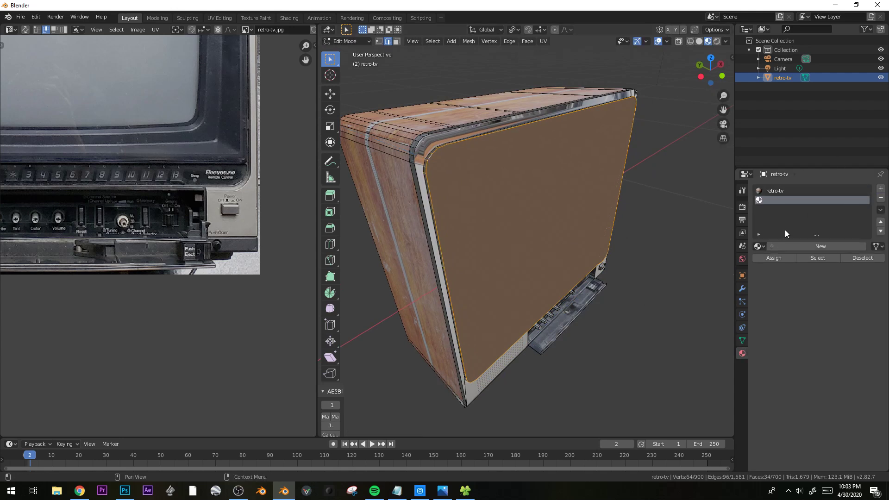
{"action": "left_click", "coordinate": [806, 246]}
{"action": "type", "text": "plexi"}
{"action": "key", "text": "Return"}
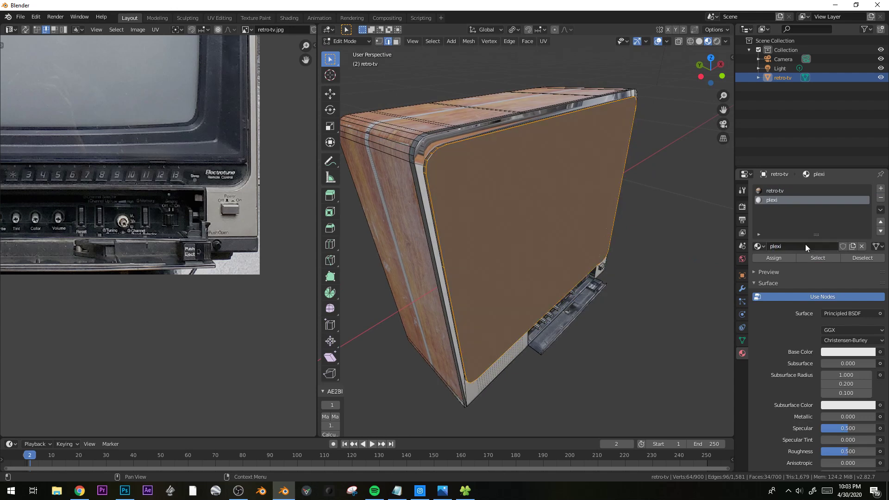
{"action": "left_click", "coordinate": [782, 256]}
{"action": "key", "text": "Tab"}
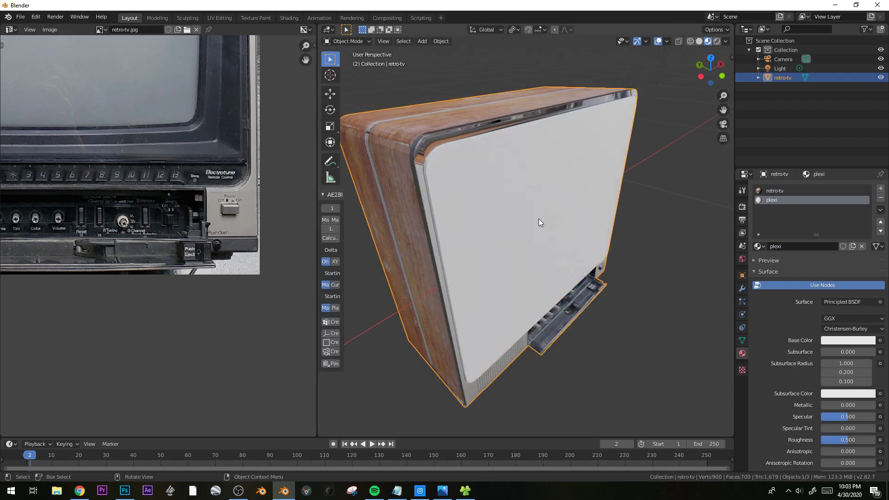
Enter Edit Mode on the retro-tv mesh, select the front frame face and display its UVs over the retro-tv.jpg image.
{"action": "key", "text": "shift+F3"}
{"action": "key", "text": "Tab"}
{"action": "left_click", "coordinate": [426, 145]}
{"action": "middle_click_drag", "start_coordinate": [426, 146], "coordinate": [457, 172]}
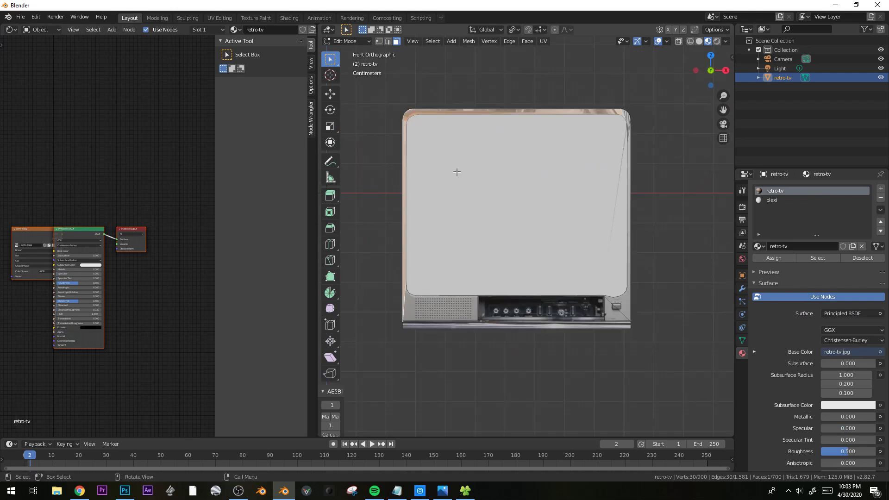
{"action": "left_click", "coordinate": [10, 29]}
{"action": "left_click", "coordinate": [34, 85]}
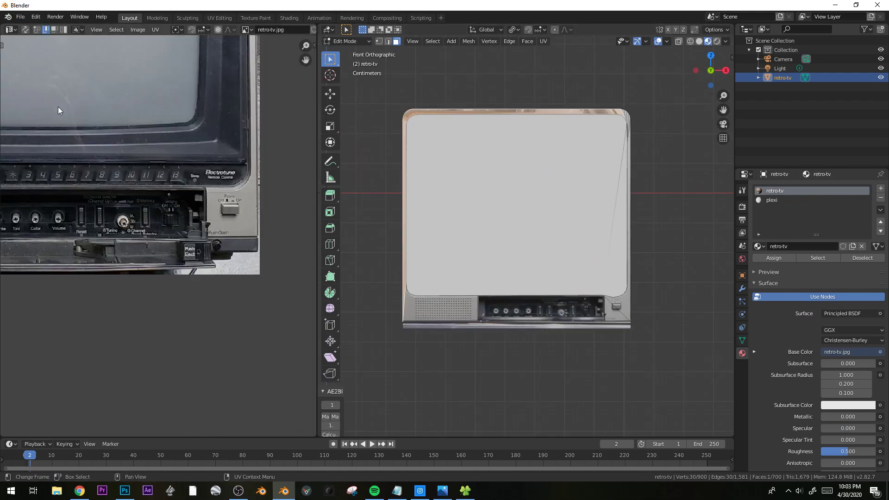
Move the front frame face's UVs so they lie on the light outer bezel of the television's front photo.
{"action": "scroll", "coordinate": [191, 232], "scroll_direction": "down", "scroll_amount": 2}
{"action": "scroll", "coordinate": [191, 232], "scroll_direction": "up", "scroll_amount": 2}
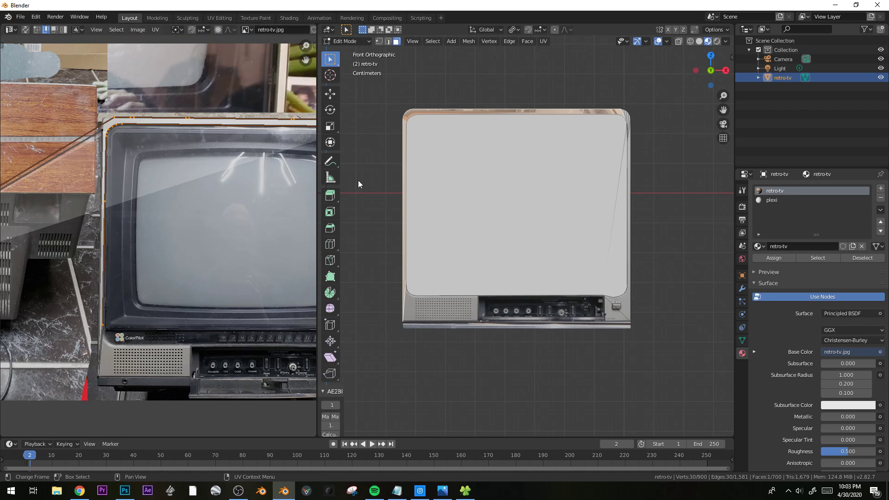
{"action": "middle_click_drag", "start_coordinate": [92, 231], "coordinate": [259, 234]}
{"action": "key", "text": "g"}
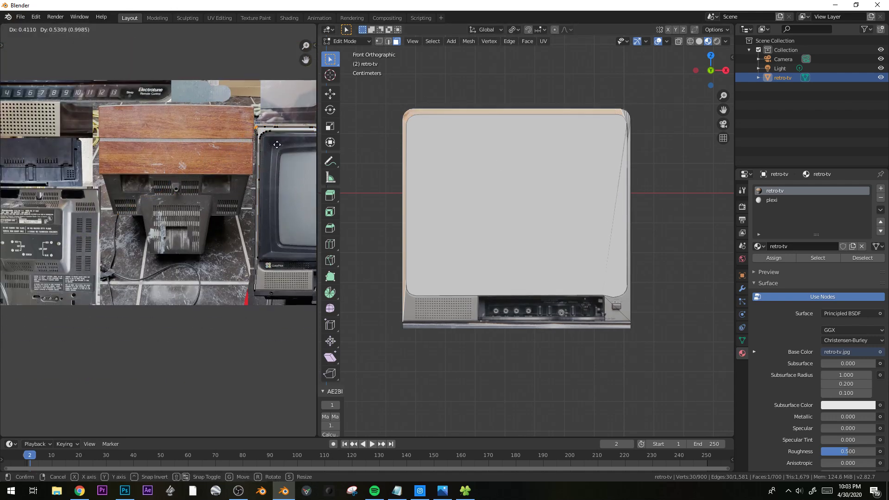
{"action": "left_click", "coordinate": [281, 146]}
{"action": "scroll", "coordinate": [147, 227], "scroll_direction": "up", "scroll_amount": 3}
{"action": "key", "text": "g"}
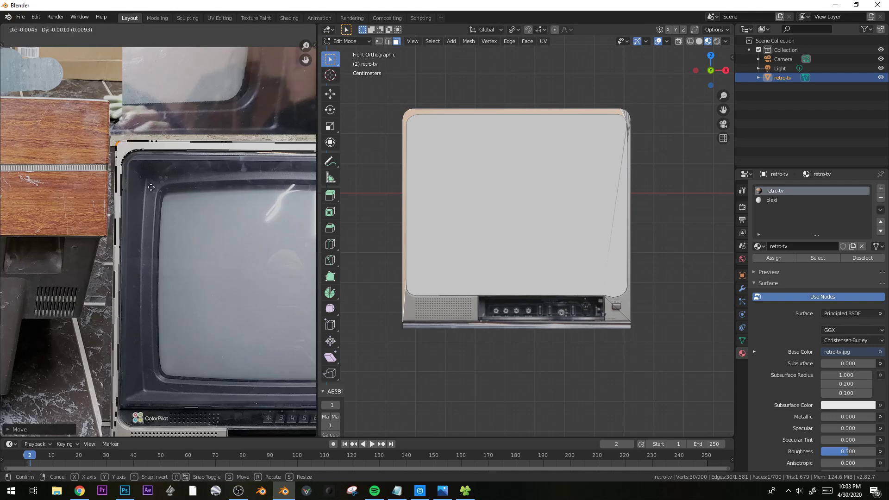
{"action": "left_click", "coordinate": [152, 187]}
{"action": "scroll", "coordinate": [204, 186], "scroll_direction": "down", "scroll_amount": 3}
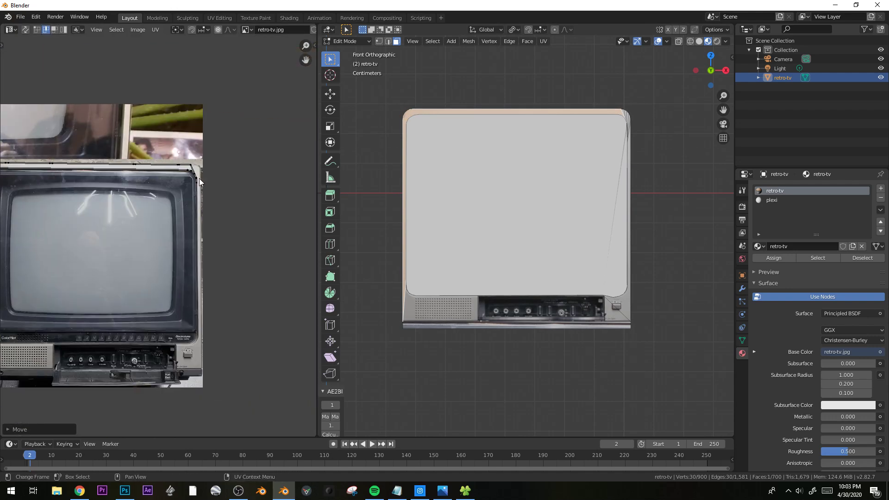
{"action": "scroll", "coordinate": [121, 204], "scroll_direction": "down", "scroll_amount": 2}
Assign the plexi material to the selected front frame face.
{"action": "key", "text": "Tab"}
{"action": "middle_click_drag", "start_coordinate": [503, 184], "coordinate": [516, 207]}
{"action": "left_click", "coordinate": [515, 206]}
{"action": "key", "text": "Tab"}
{"action": "key", "text": "Tab"}
{"action": "key", "text": "Tab"}
{"action": "left_click", "coordinate": [770, 200]}
{"action": "left_click", "coordinate": [794, 258]}
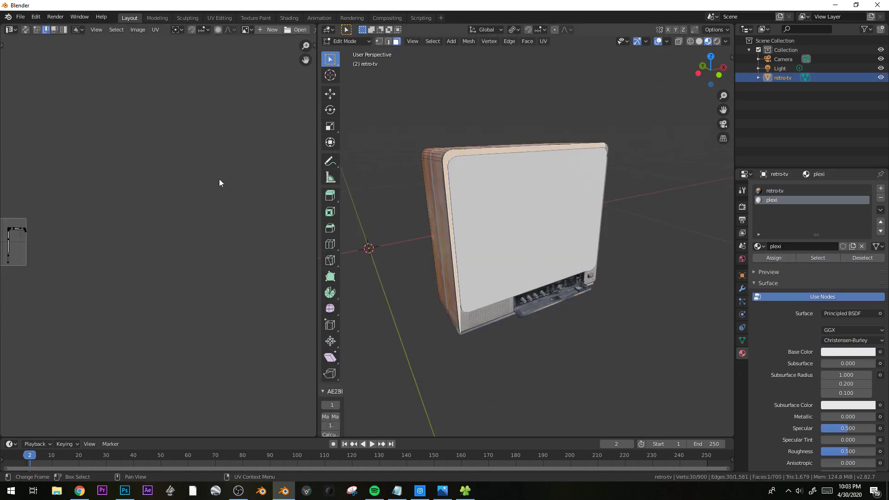
Replace the plexi material's Principled BSDF node with a Glossy BSDF in the shader node graph.
{"action": "key", "text": "shift+F3"}
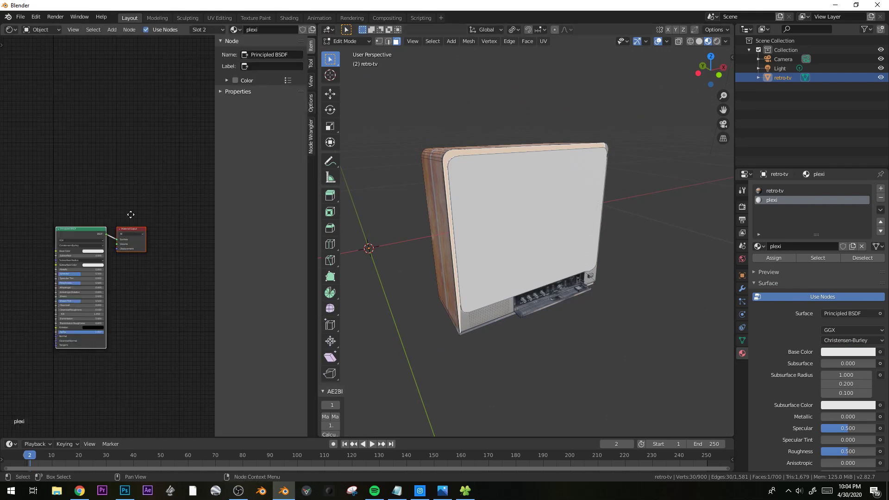
{"action": "key", "text": "Home"}
{"action": "key", "text": "x"}
{"action": "key", "text": "shift+a"}
{"action": "mouse_move", "coordinate": [87, 227]}
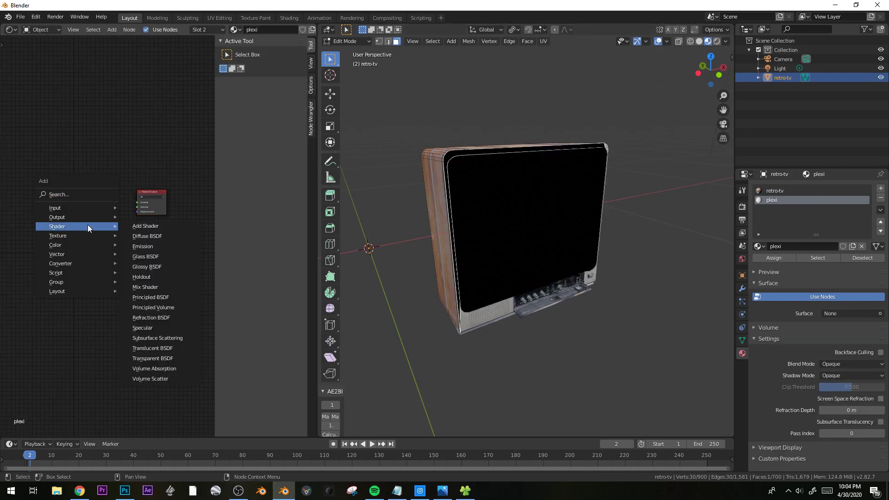
{"action": "left_click", "coordinate": [170, 266]}
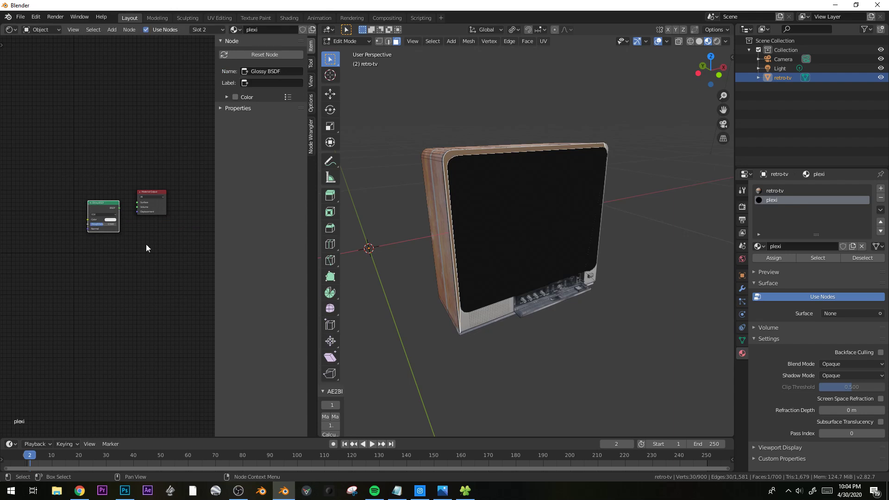
{"action": "left_click", "coordinate": [117, 195]}
Add a Transparent BSDF and combine it with the Glossy BSDF through a Mix Shader feeding the Material Output.
{"action": "key", "text": "shift+a"}
{"action": "mouse_move", "coordinate": [123, 207]}
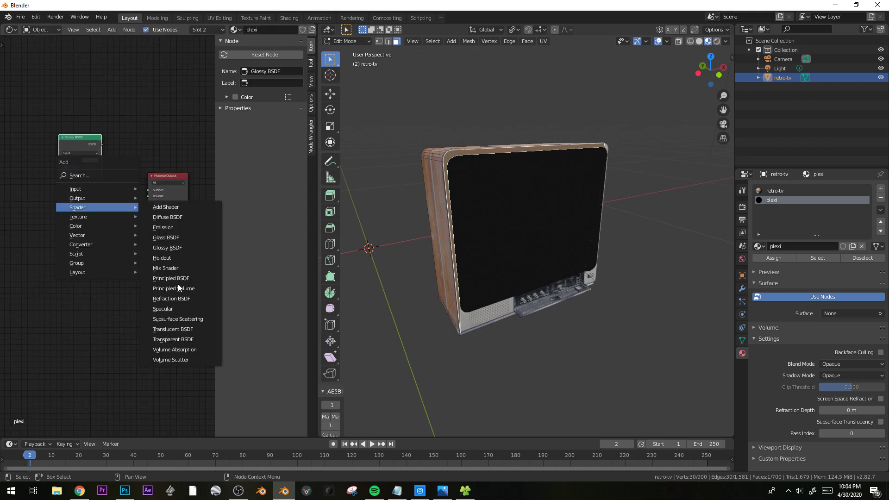
{"action": "left_click", "coordinate": [190, 335]}
{"action": "left_click", "coordinate": [81, 234]}
{"action": "right_click_drag", "start_coordinate": [82, 148], "coordinate": [66, 240], "text": "ctrl+shift"}
{"action": "left_click_drag", "start_coordinate": [158, 184], "coordinate": [184, 195]}
{"action": "middle_click_drag", "start_coordinate": [174, 221], "coordinate": [153, 232]}
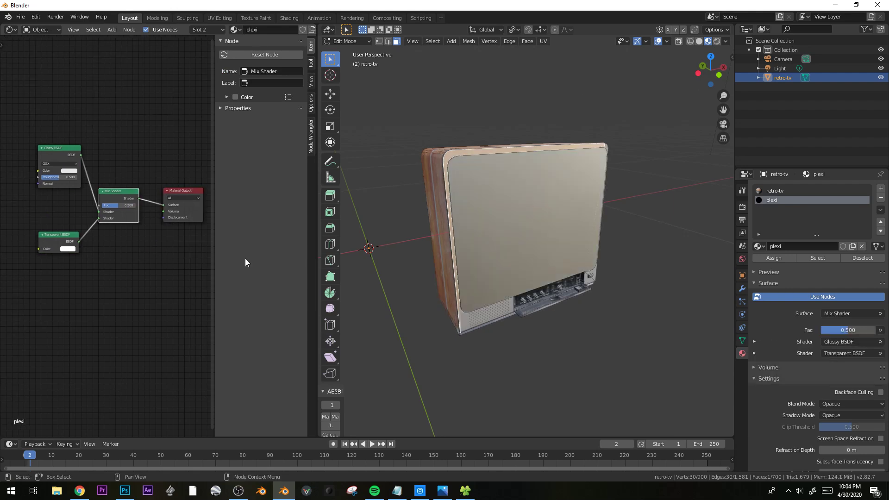
Set the plexi material's blend mode to Alpha Blend and return to Object Mode with nothing selected.
{"action": "middle_click_drag", "start_coordinate": [797, 299], "coordinate": [796, 267]}
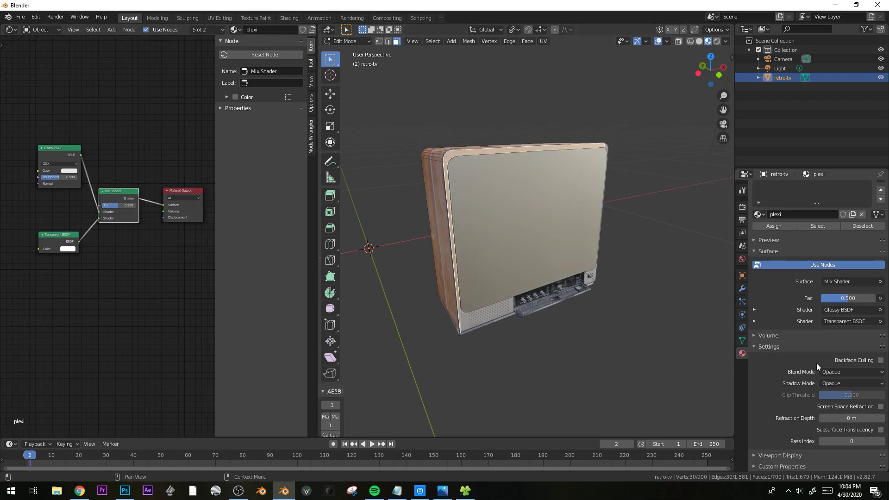
{"action": "left_click", "coordinate": [845, 372]}
{"action": "left_click", "coordinate": [840, 412]}
{"action": "middle_click_drag", "start_coordinate": [514, 260], "coordinate": [495, 227]}
{"action": "key", "text": "Tab"}
{"action": "key", "text": "alt+a"}
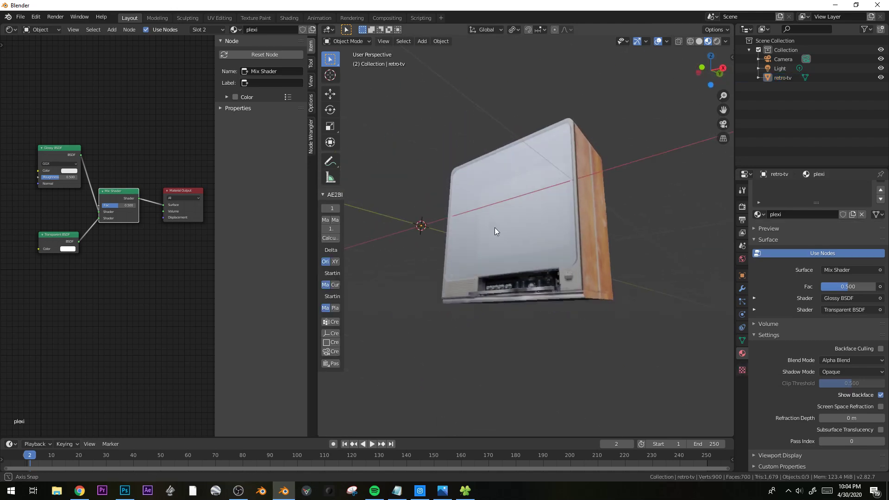
Set the Glossy BSDF roughness to 0.085 and the Mix Shader factor to 0.975.
{"action": "scroll", "coordinate": [485, 224], "scroll_direction": "up", "scroll_amount": 4}
{"action": "left_click_drag", "start_coordinate": [57, 177], "coordinate": [46, 177]}
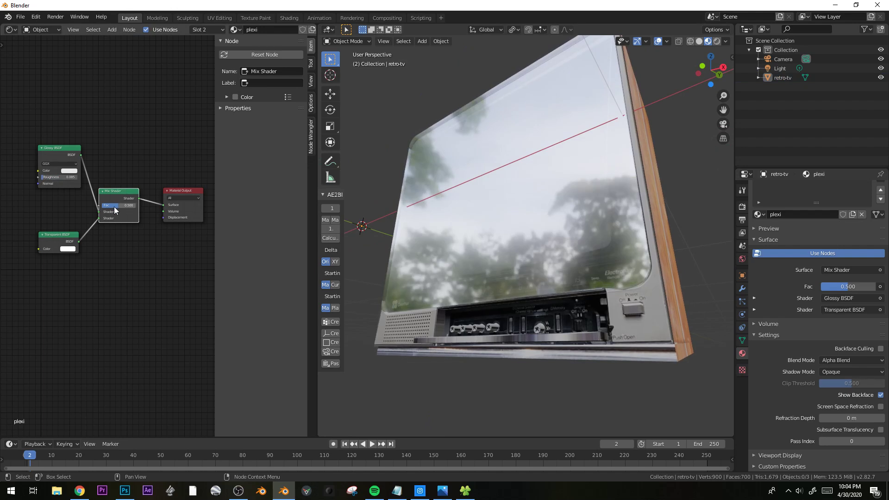
{"action": "left_click_drag", "start_coordinate": [118, 206], "coordinate": [135, 205]}
{"action": "middle_click_drag", "start_coordinate": [491, 278], "coordinate": [543, 280]}
{"action": "scroll", "coordinate": [514, 295], "scroll_direction": "up", "scroll_amount": 5}
Hide the plexi pane in Edit Mode and select the television screen face behind it.
{"action": "key", "text": "Tab"}
{"action": "left_click", "coordinate": [522, 237]}
{"action": "middle_click_drag", "start_coordinate": [521, 240], "coordinate": [531, 243]}
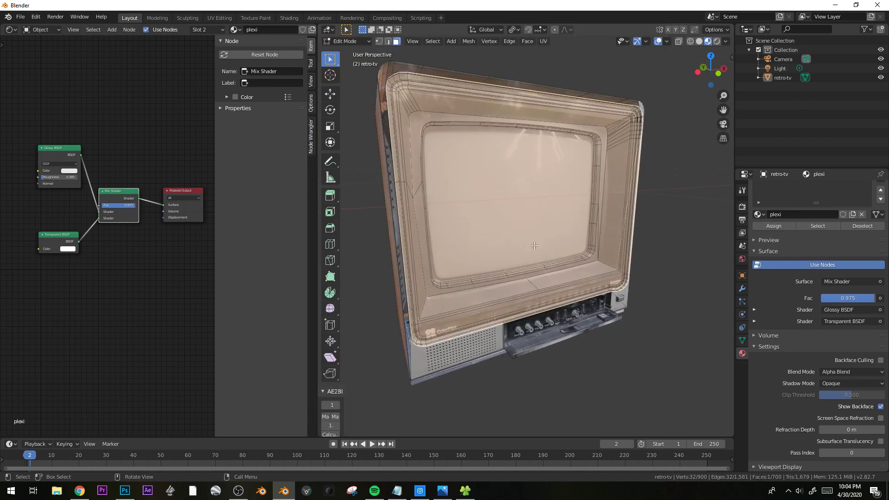
{"action": "key", "text": "ctrl+l"}
{"action": "key", "text": "alt+a"}
{"action": "left_click", "coordinate": [520, 221]}
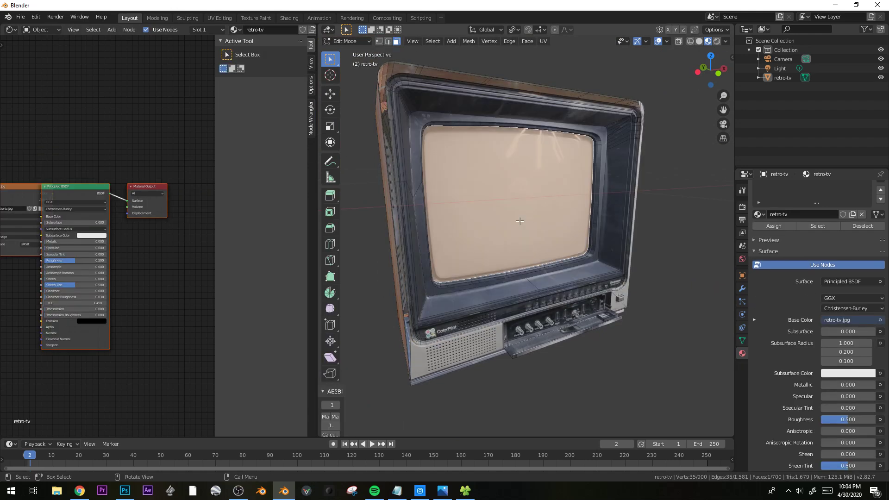
{"action": "middle_click_drag", "start_coordinate": [616, 220], "coordinate": [579, 176]}
{"action": "scroll", "coordinate": [563, 157], "scroll_direction": "up", "scroll_amount": 5}
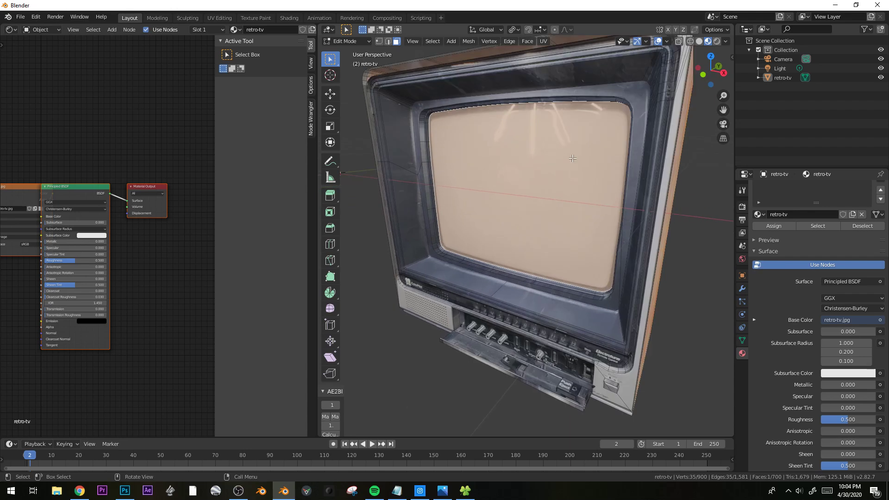
{"action": "key", "text": "KP_Decimal"}
{"action": "key", "text": "KP_1"}
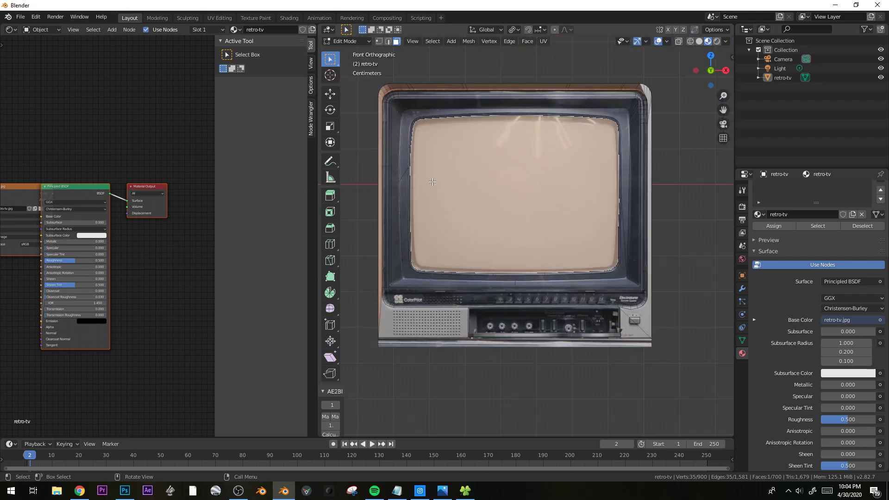
{"action": "scroll", "coordinate": [403, 171], "scroll_direction": "up", "scroll_amount": 1}
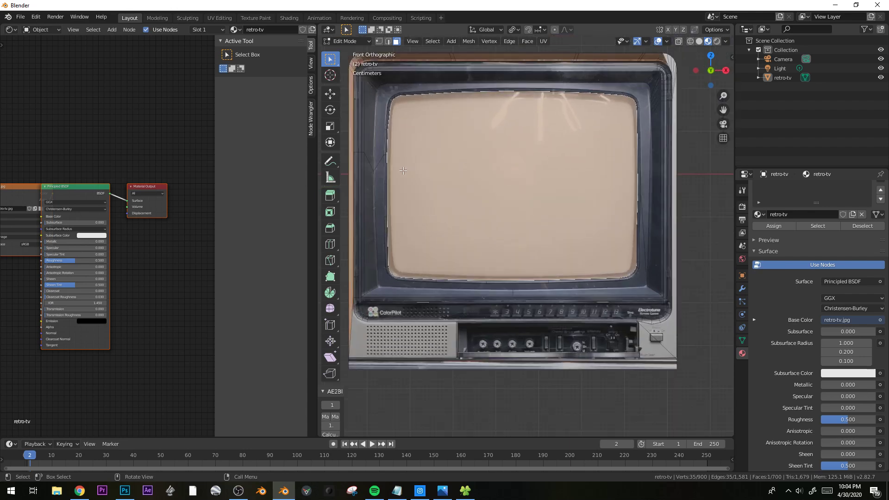
{"action": "key", "text": "k"}
{"action": "key", "text": "c"}
{"action": "key", "text": "Escape"}
{"action": "key", "text": "i"}
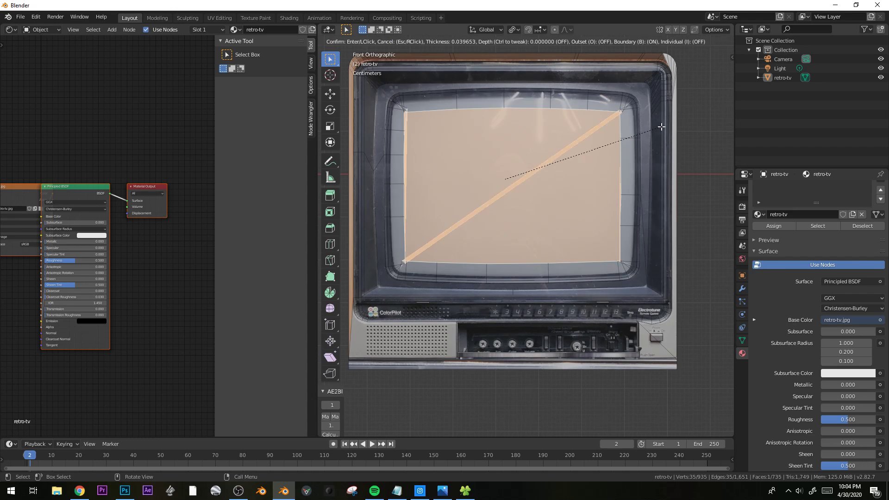
{"action": "key", "text": "Escape"}
{"action": "middle_click_drag", "start_coordinate": [550, 125], "coordinate": [512, 143]}
Rename the retro-tv material to "retro-tv diffuse" and put a separate copy of it, named "retro-tv glossy", in a new material slot.
{"action": "key", "text": "Tab"}
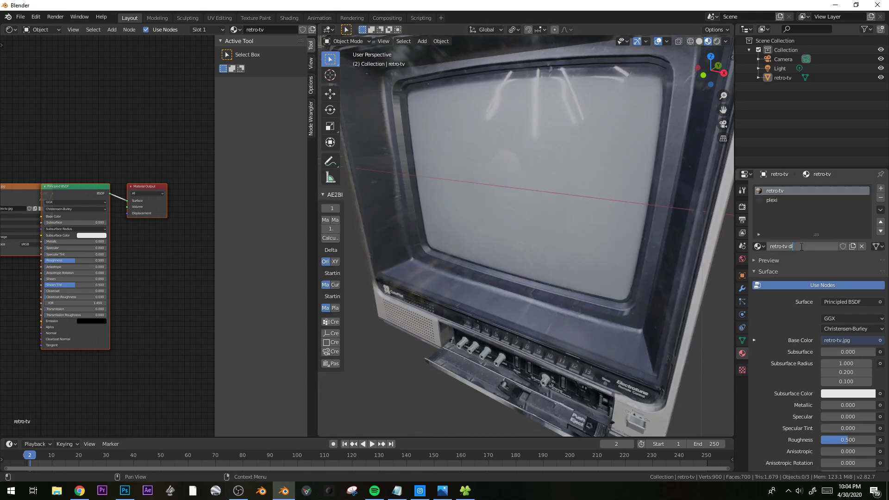
{"action": "left_click", "coordinate": [880, 189]}
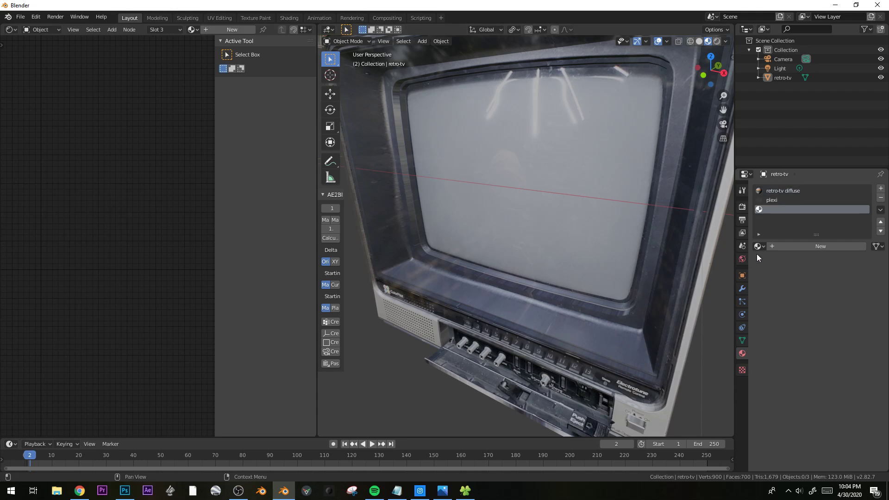
{"action": "left_click", "coordinate": [758, 246]}
{"action": "left_click", "coordinate": [787, 278]}
{"action": "left_click", "coordinate": [854, 246]}
{"action": "double_click", "coordinate": [788, 246]}
{"action": "type", "text": "glos"}
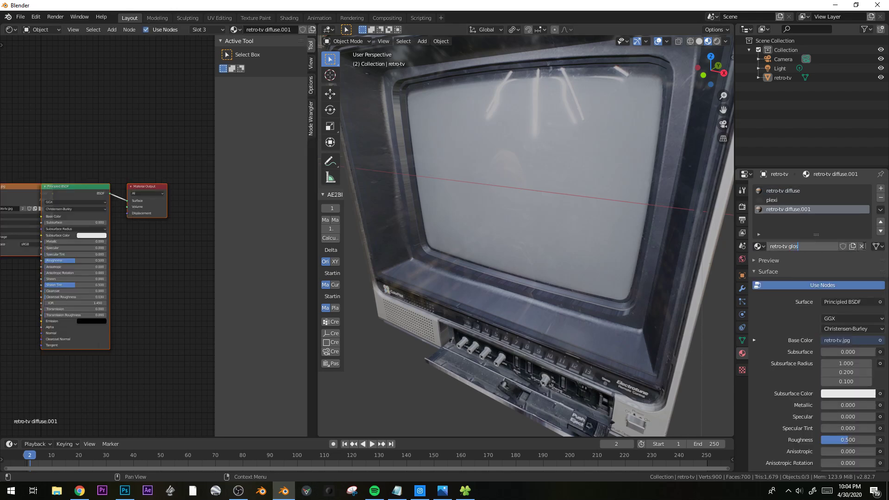
{"action": "type", "text": "sy"}
{"action": "key", "text": "Return"}
Set the glossy material's Specular to 0.555 and Roughness to 0.123, and assign it to the television screen face.
{"action": "scroll", "coordinate": [137, 232], "scroll_direction": "up", "scroll_amount": 2}
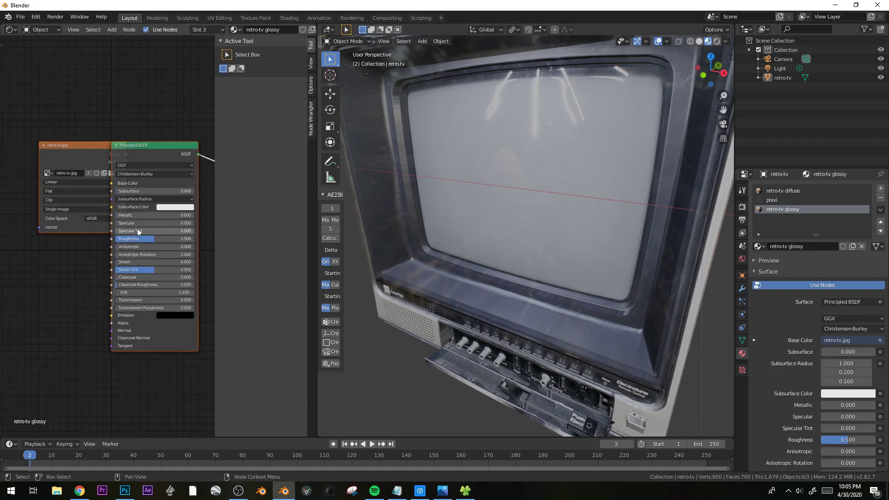
{"action": "key", "text": "Tab"}
{"action": "left_click", "coordinate": [422, 212]}
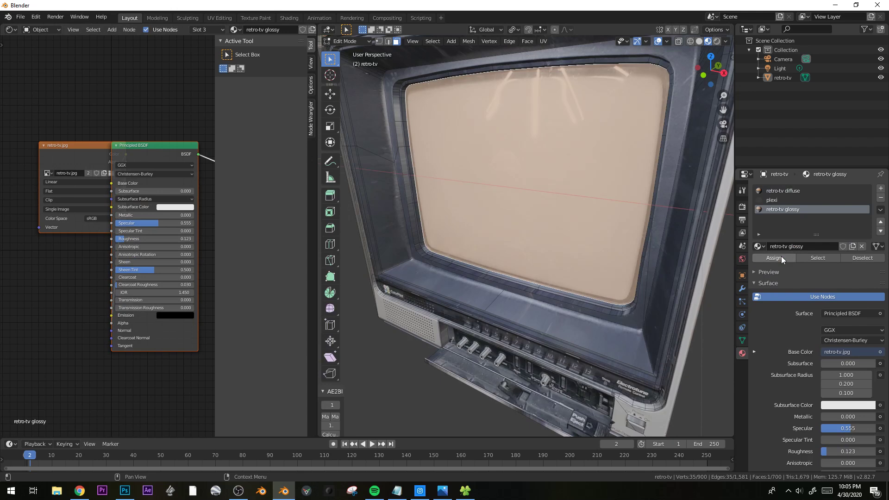
{"action": "key", "text": "Tab"}
{"action": "scroll", "coordinate": [542, 226], "scroll_direction": "down", "scroll_amount": 4}
{"action": "middle_click_drag", "start_coordinate": [562, 206], "coordinate": [537, 217]}
Reveal the hidden plexi pane on the television's front and clear the face selection.
{"action": "key", "text": "Tab"}
{"action": "left_click", "coordinate": [608, 156]}
{"action": "key", "text": "Tab"}
{"action": "middle_click_drag", "start_coordinate": [571, 182], "coordinate": [451, 150]}
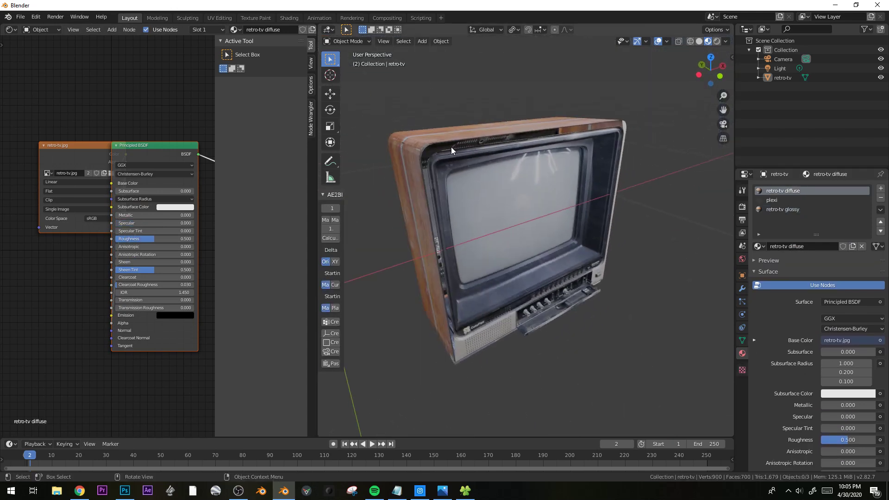
{"action": "key", "text": "Tab"}
{"action": "left_click", "coordinate": [434, 151]}
{"action": "key", "text": "a"}
{"action": "key", "text": "alt+a"}
{"action": "key", "text": "Tab"}
{"action": "middle_click_drag", "start_coordinate": [434, 150], "coordinate": [466, 167]}
{"action": "scroll", "coordinate": [516, 183], "scroll_direction": "down", "scroll_amount": 1}
{"action": "middle_click_drag", "start_coordinate": [525, 191], "coordinate": [570, 167]}
Select the front frame face around the screen and assign the retro-tv diffuse material to it.
{"action": "key", "text": "Tab"}
{"action": "key", "text": "Tab"}
{"action": "key", "text": "Tab"}
{"action": "left_click", "coordinate": [573, 209]}
{"action": "middle_click_drag", "start_coordinate": [573, 209], "coordinate": [542, 228]}
{"action": "scroll", "coordinate": [487, 185], "scroll_direction": "up", "scroll_amount": 4}
{"action": "middle_click_drag", "start_coordinate": [463, 162], "coordinate": [456, 178]}
{"action": "scroll", "coordinate": [403, 146], "scroll_direction": "down", "scroll_amount": 2}
{"action": "middle_click_drag", "start_coordinate": [403, 146], "coordinate": [440, 158], "text": "shift"}
{"action": "left_click", "coordinate": [446, 159]}
{"action": "key", "text": "alt+z"}
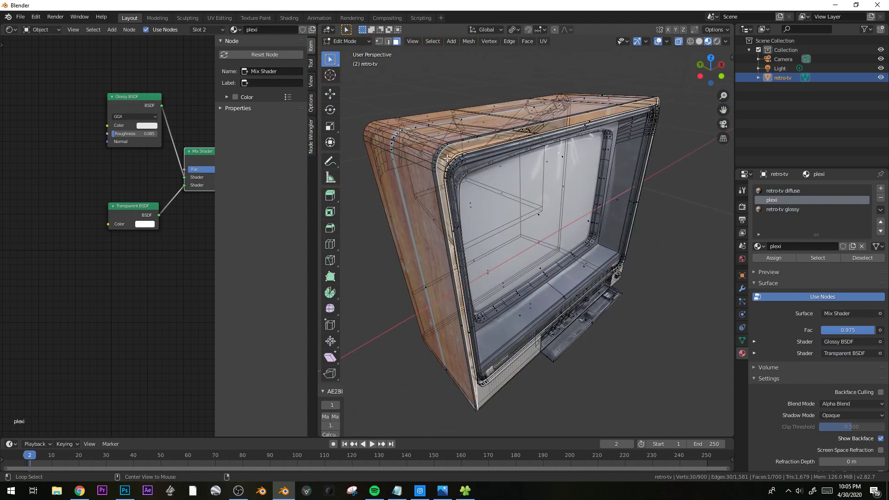
{"action": "key", "text": "alt+z"}
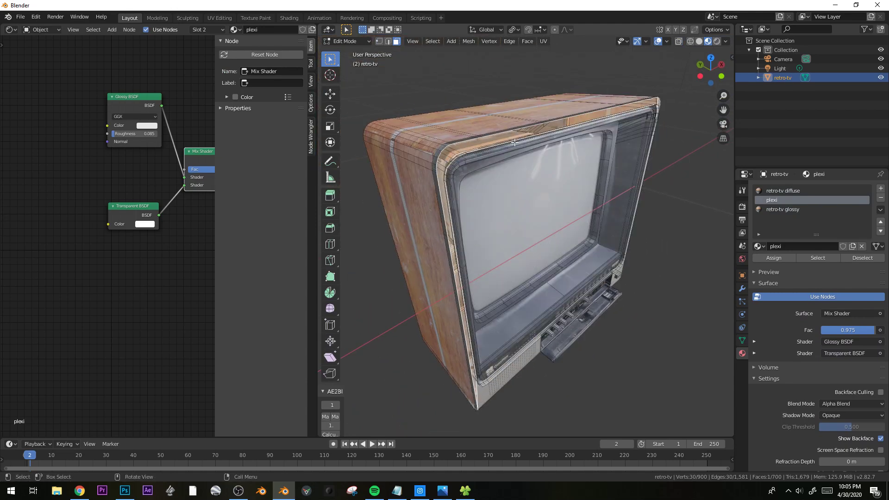
{"action": "left_click", "coordinate": [777, 191]}
{"action": "left_click", "coordinate": [782, 258]}
Add the frame's right side and the power button face to the selection and assign the retro-tv glossy material to them all.
{"action": "middle_click_drag", "start_coordinate": [602, 227], "coordinate": [512, 277]}
{"action": "left_click", "coordinate": [640, 342], "text": "shift"}
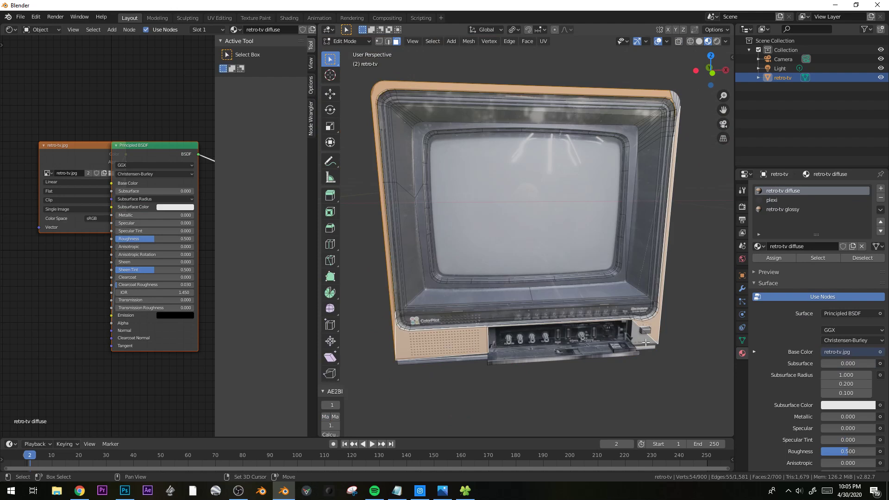
{"action": "left_click", "coordinate": [646, 331], "text": "shift"}
{"action": "left_click", "coordinate": [784, 210]}
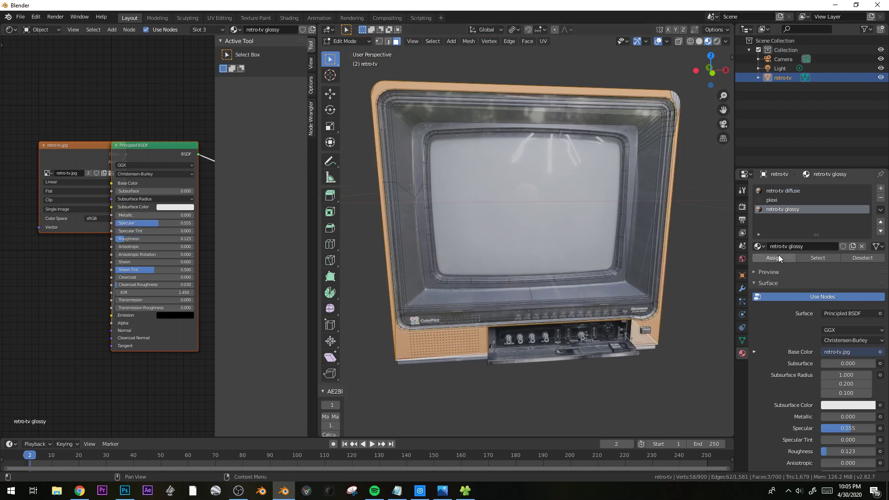
{"action": "left_click", "coordinate": [779, 255]}
{"action": "middle_click_drag", "start_coordinate": [445, 218], "coordinate": [376, 204]}
{"action": "key", "text": "Tab"}
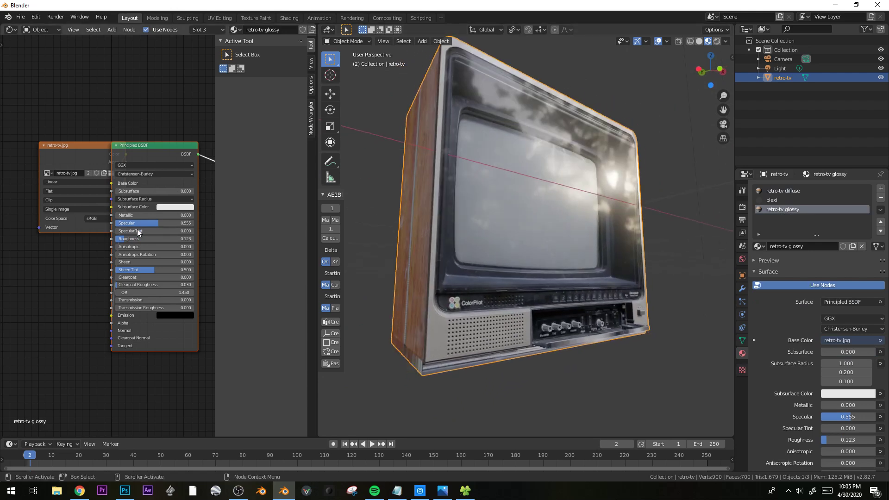
Set the retro-tv glossy material's roughness to 0.036 and assign the material again to the selected front faces.
{"action": "mouse_move", "coordinate": [122, 239]}
{"action": "left_mouse_down"}
{"action": "mouse_move", "coordinate": [134, 239]}
{"action": "mouse_move", "coordinate": [117, 239]}
{"action": "left_mouse_up"}
{"action": "middle_click_drag", "start_coordinate": [67, 155], "coordinate": [31, 157]}
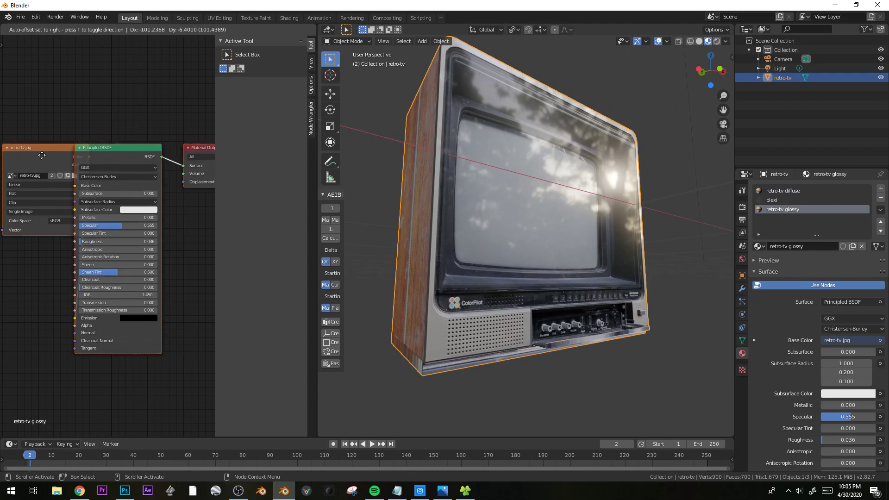
{"action": "key", "text": "Tab"}
{"action": "left_click", "coordinate": [783, 260]}
Add an edge loop around the wooden casing with Loop Cut and Slide.
{"action": "middle_click_drag", "start_coordinate": [452, 174], "coordinate": [534, 194]}
{"action": "scroll", "coordinate": [534, 194], "scroll_direction": "down", "scroll_amount": 1}
{"action": "left_click", "coordinate": [549, 154], "text": "alt"}
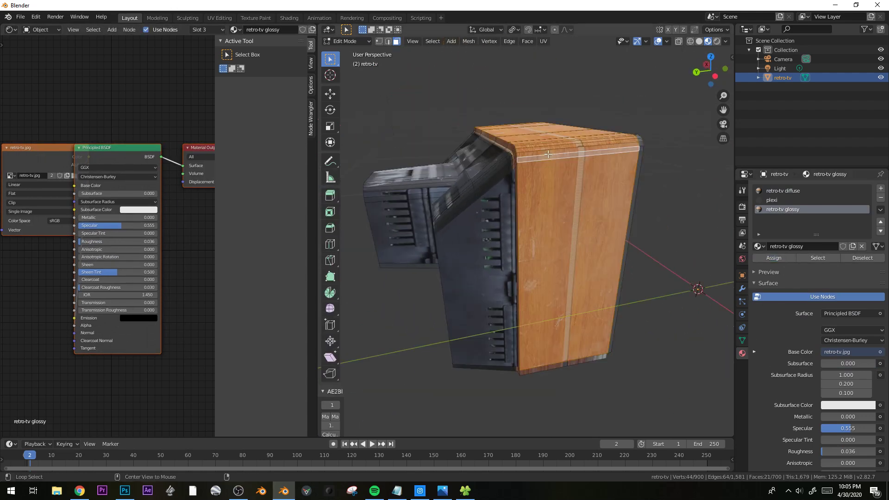
{"action": "middle_click_drag", "start_coordinate": [549, 155], "coordinate": [604, 207]}
{"action": "key", "text": "ctrl+r"}
{"action": "left_click", "coordinate": [501, 242]}
{"action": "left_click", "coordinate": [501, 242]}
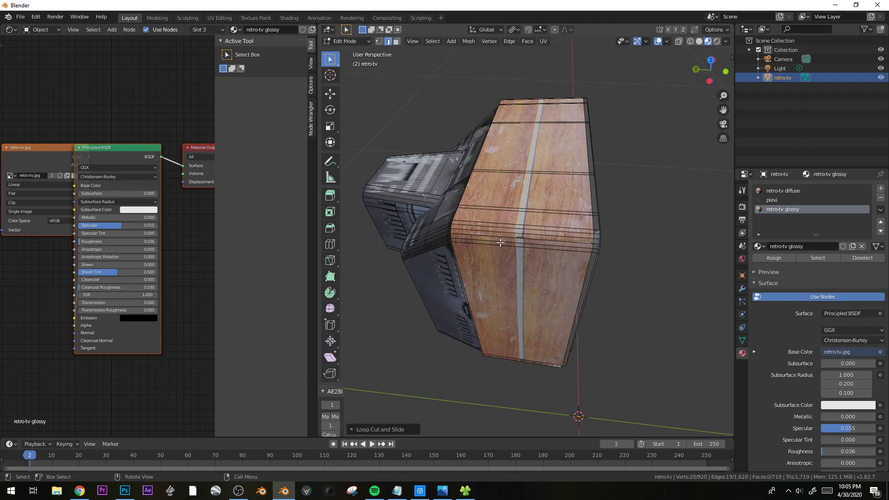
Add another edge loop to the wooden casing with Loop Cut and Slide so the grey strip is bounded on both sides.
{"action": "key", "text": "ctrl+r"}
{"action": "left_click", "coordinate": [500, 242]}
{"action": "left_click", "coordinate": [499, 243]}
{"action": "middle_click_drag", "start_coordinate": [499, 243], "coordinate": [518, 232]}
{"action": "middle_click_drag", "start_coordinate": [528, 114], "coordinate": [533, 165]}
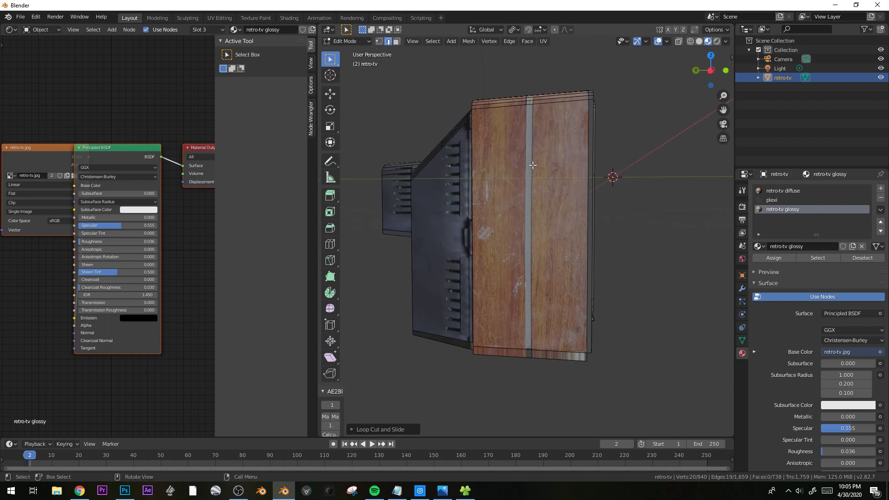
Cut new edges with the Knife at the lower end of the grey strip on both sides of the casing.
{"action": "key", "text": "k"}
{"action": "key", "text": "Escape"}
{"action": "key", "text": "k"}
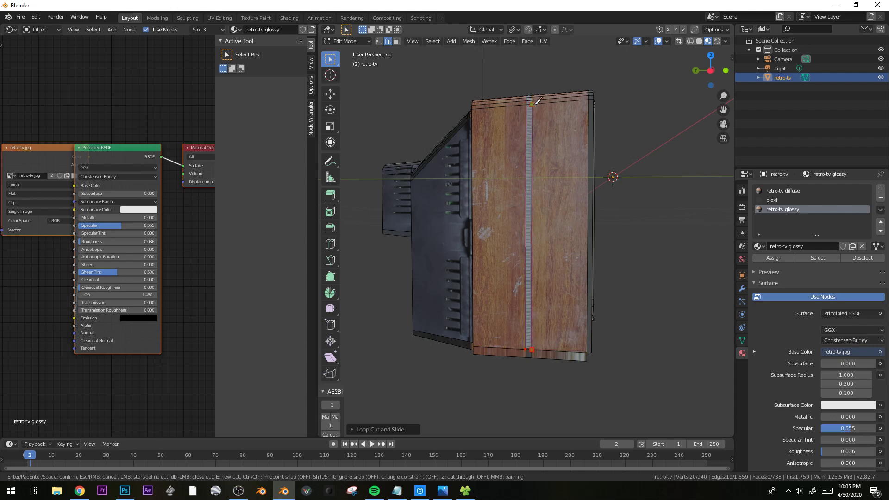
{"action": "key", "text": "Return"}
{"action": "middle_click_drag", "start_coordinate": [546, 119], "coordinate": [579, 208]}
{"action": "key", "text": "k"}
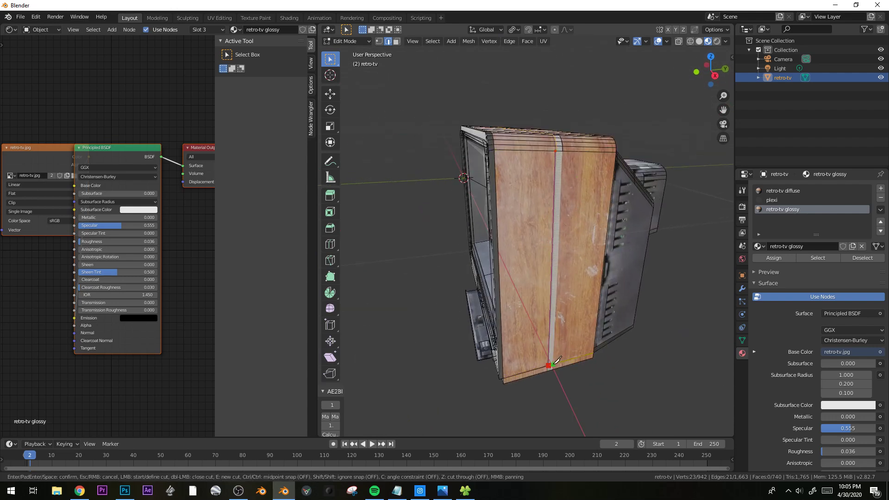
{"action": "key", "text": "Return"}
Select the faces of the grey strip around the whole casing and extrude them slightly along their normals.
{"action": "key", "text": "3"}
{"action": "left_click", "coordinate": [559, 149], "text": "alt"}
{"action": "middle_click_drag", "start_coordinate": [559, 149], "coordinate": [558, 216]}
{"action": "left_click", "coordinate": [558, 216], "text": "shift"}
{"action": "middle_click_drag", "start_coordinate": [417, 218], "coordinate": [612, 209]}
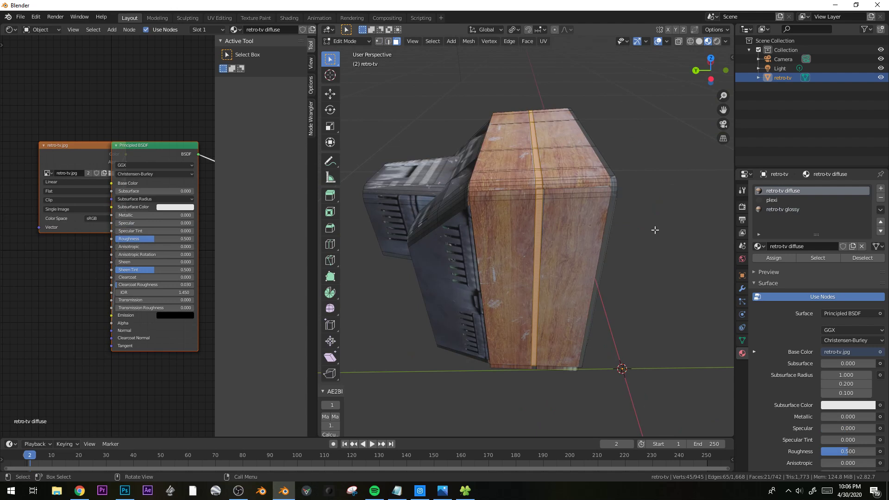
{"action": "middle_click_drag", "start_coordinate": [663, 224], "coordinate": [640, 228]}
{"action": "key", "text": "alt+e"}
{"action": "scroll", "coordinate": [635, 189], "scroll_direction": "up", "scroll_amount": 3}
{"action": "key", "text": "alt+e"}
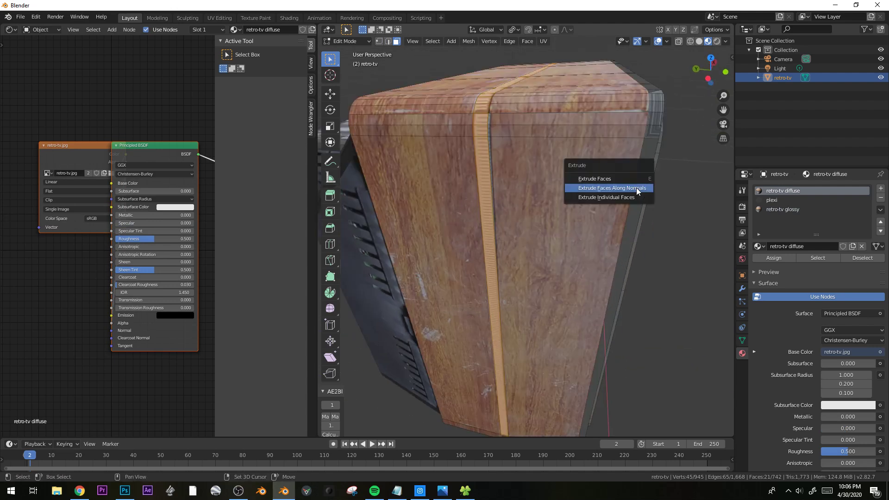
{"action": "left_click", "coordinate": [637, 188]}
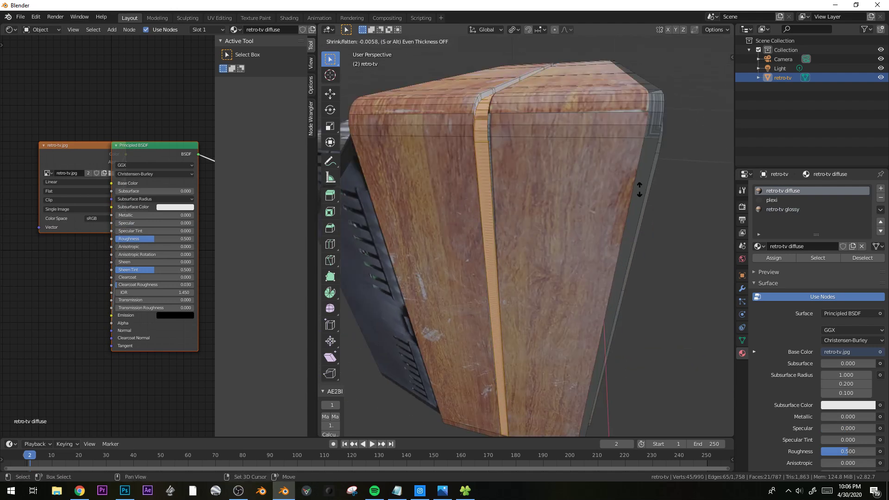
{"action": "left_click", "coordinate": [642, 220]}
Scale the extruded strip faces down slightly to adjust their depth against the wooden casing.
{"action": "key", "text": "s"}
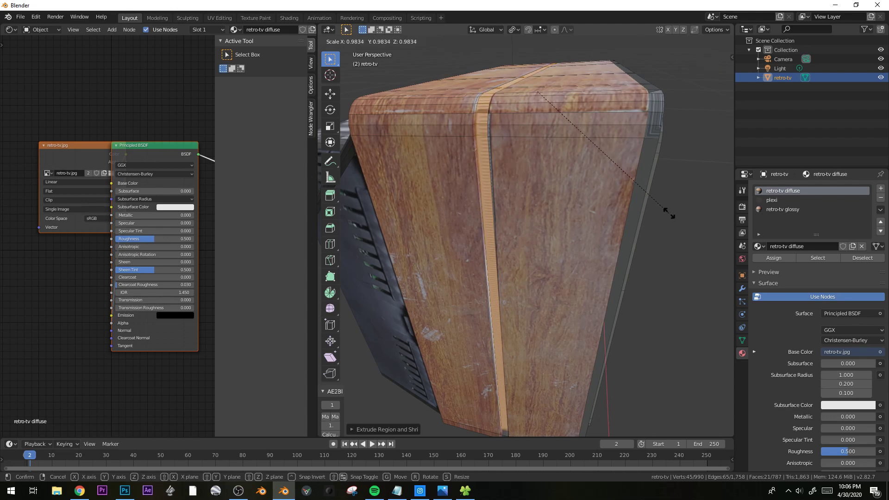
{"action": "left_click", "coordinate": [668, 213]}
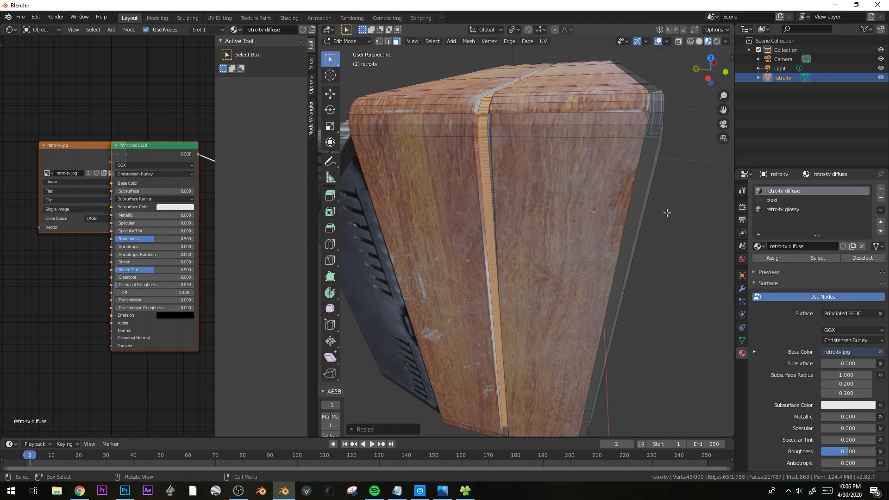
{"action": "scroll", "coordinate": [666, 213], "scroll_direction": "down", "scroll_amount": 6}
{"action": "key", "text": "Tab"}
{"action": "middle_click_drag", "start_coordinate": [528, 204], "coordinate": [388, 223]}
Select the wooden face loops on both sides of the strip and assign the retro-tv glossy material to them.
{"action": "key", "text": "Tab"}
{"action": "left_click", "coordinate": [589, 180], "text": "alt"}
{"action": "left_click", "coordinate": [549, 186], "text": "alt+shift"}
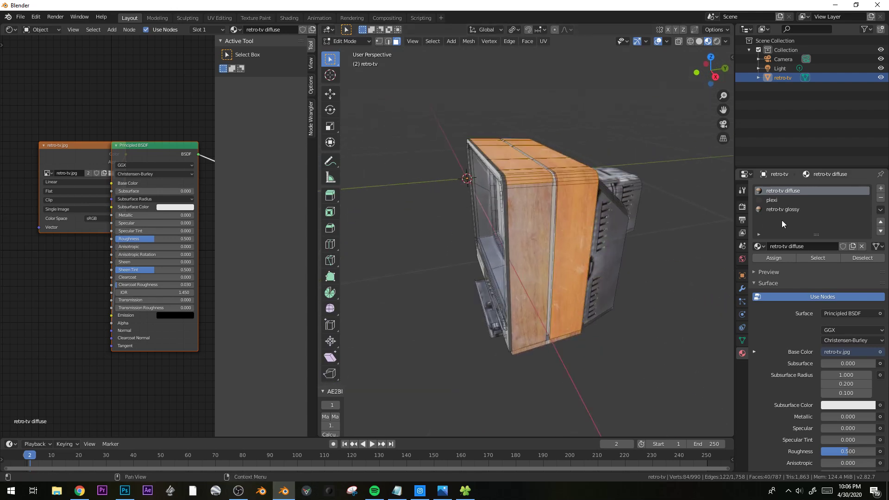
{"action": "left_click", "coordinate": [782, 211]}
{"action": "middle_click_drag", "start_coordinate": [549, 232], "coordinate": [573, 230]}
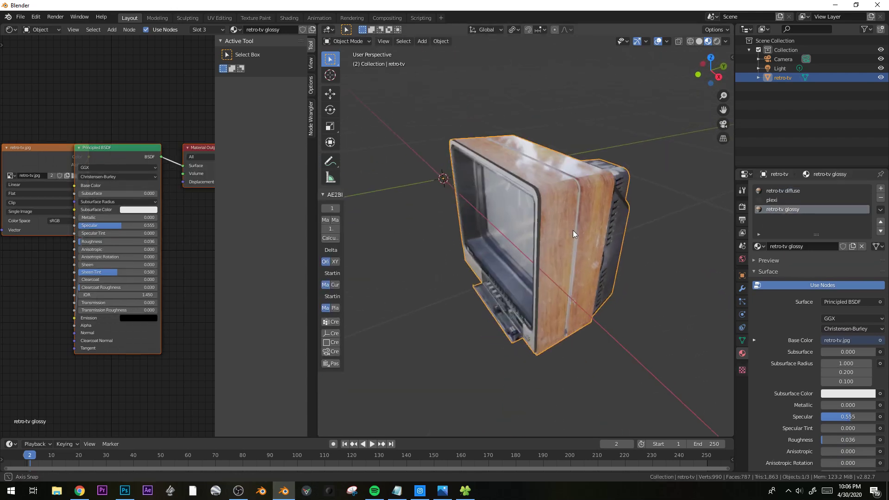
Set the retro-tv glossy material's specular to 0.641 and its roughness to 0.114.
{"action": "middle_click_drag", "start_coordinate": [107, 241], "coordinate": [113, 243]}
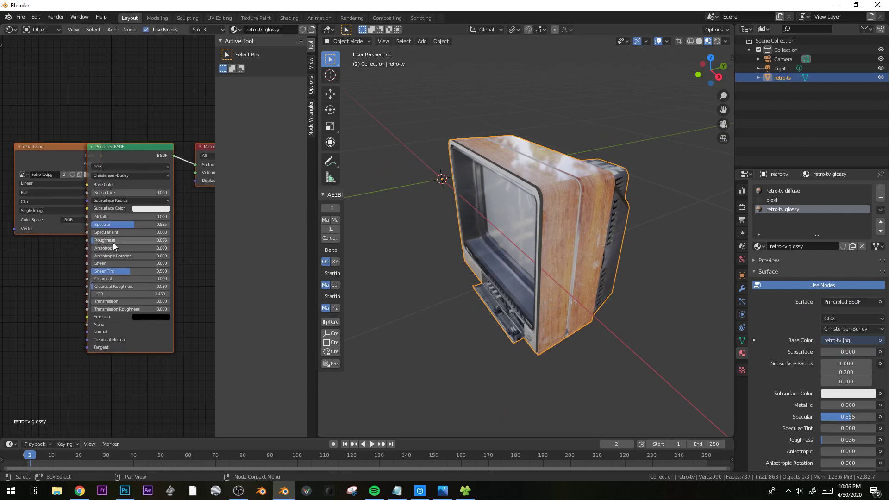
{"action": "left_click_drag", "start_coordinate": [136, 225], "coordinate": [142, 225]}
{"action": "middle_click_drag", "start_coordinate": [554, 243], "coordinate": [629, 238]}
{"action": "scroll", "coordinate": [588, 190], "scroll_direction": "down", "scroll_amount": 4}
{"action": "key", "text": "Tab"}
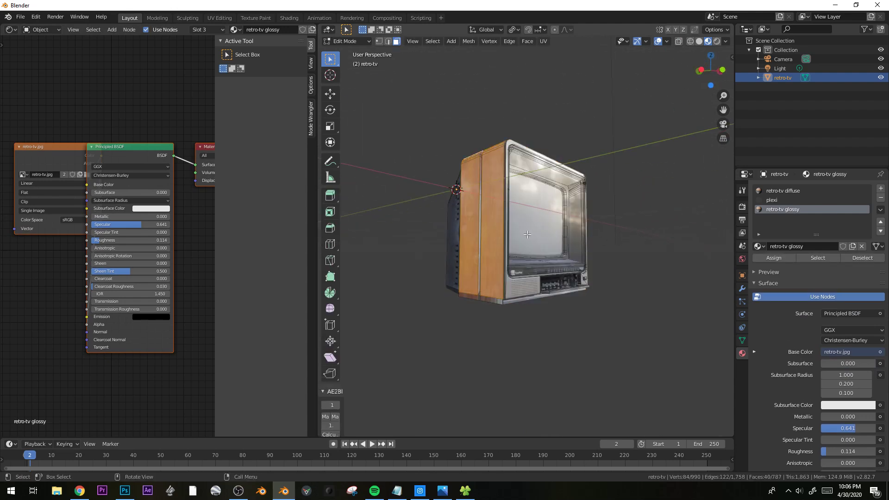
Inspect the front plexi face's material and select all faces that use the retro-tv glossy material.
{"action": "middle_click_drag", "start_coordinate": [527, 235], "coordinate": [508, 244]}
{"action": "left_click", "coordinate": [532, 234]}
{"action": "key", "text": "Tab"}
{"action": "key", "text": "Tab"}
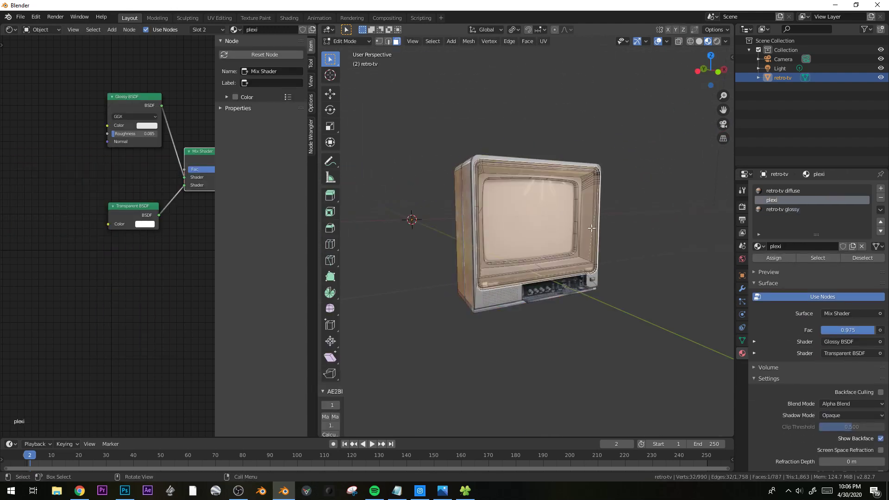
{"action": "scroll", "coordinate": [554, 250], "scroll_direction": "up", "scroll_amount": 5}
{"action": "left_click", "coordinate": [787, 209]}
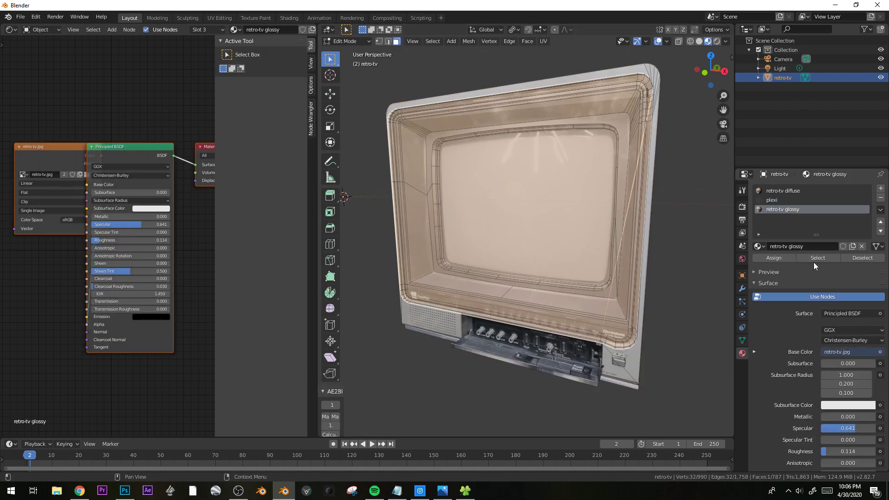
{"action": "left_click", "coordinate": [808, 256]}
{"action": "middle_click_drag", "start_coordinate": [602, 231], "coordinate": [537, 241]}
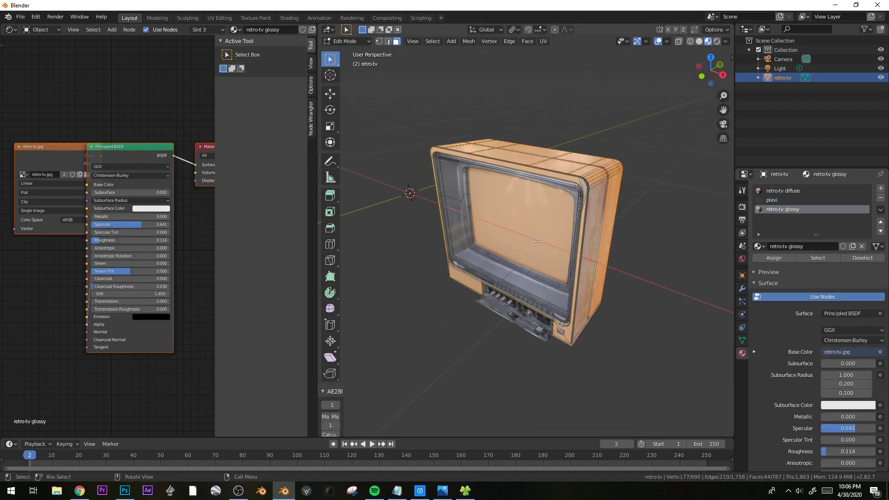
Select the TV's inner screen face, create a new material named screen in its own slot and assign it.
{"action": "scroll", "coordinate": [537, 241], "scroll_direction": "up", "scroll_amount": 8}
{"action": "left_click", "coordinate": [528, 240]}
{"action": "scroll", "coordinate": [497, 244], "scroll_direction": "down", "scroll_amount": 3}
{"action": "scroll", "coordinate": [497, 244], "scroll_direction": "down", "scroll_amount": 5}
{"action": "middle_click_drag", "start_coordinate": [497, 244], "coordinate": [458, 241]}
{"action": "left_click", "coordinate": [880, 189]}
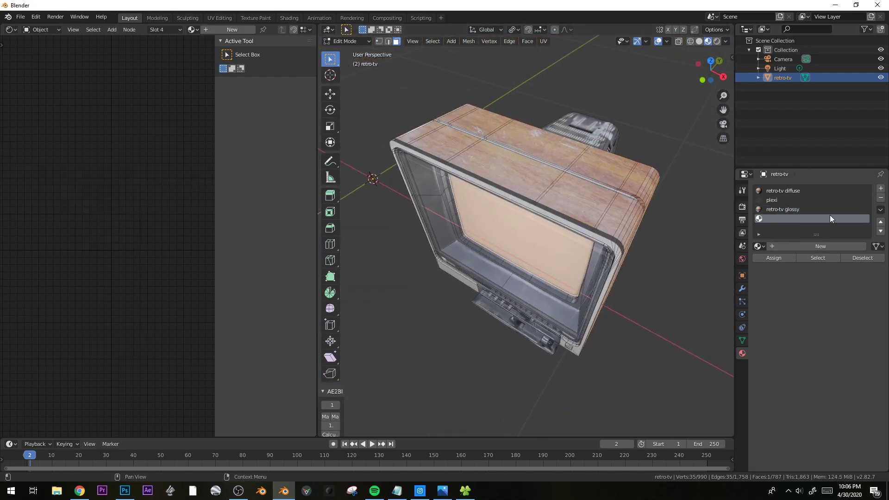
{"action": "left_click", "coordinate": [822, 246]}
{"action": "double_click", "coordinate": [824, 246]}
{"action": "type", "text": "screen"}
{"action": "key", "text": "Return"}
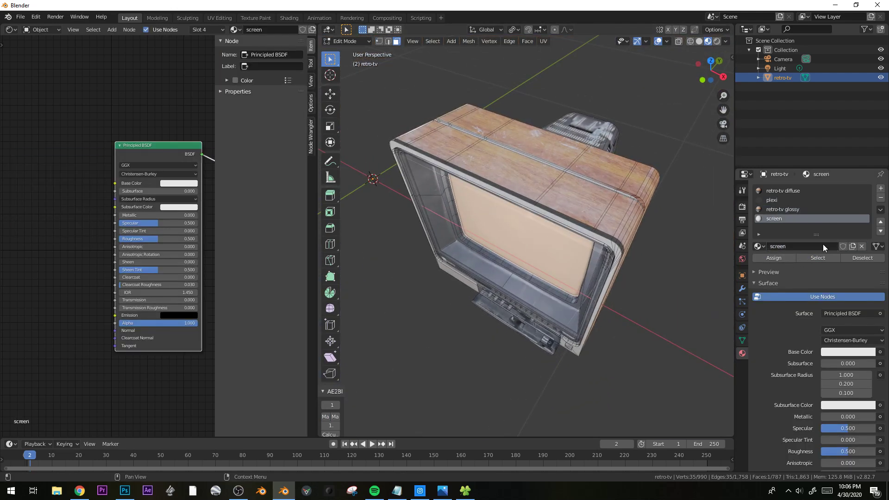
{"action": "left_click", "coordinate": [771, 257]}
{"action": "key", "text": "Tab"}
Replace the screen material's Principled BSDF with a Noise Texture whose colour feeds the output's Surface, and set its scale to 70.8.
{"action": "middle_click_drag", "start_coordinate": [571, 230], "coordinate": [635, 190]}
{"action": "middle_click_drag", "start_coordinate": [130, 114], "coordinate": [81, 111]}
{"action": "left_click", "coordinate": [106, 146]}
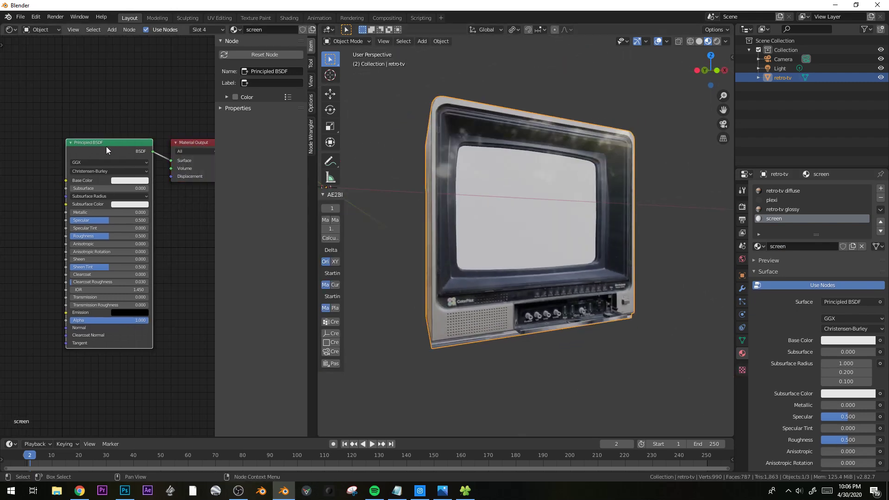
{"action": "key", "text": "x"}
{"action": "key", "text": "shift+a"}
{"action": "mouse_move", "coordinate": [105, 147]}
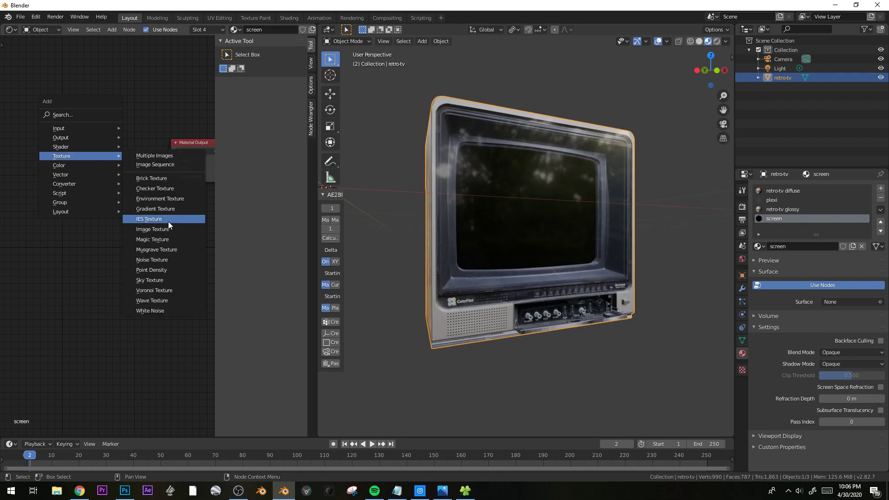
{"action": "left_click", "coordinate": [171, 259]}
{"action": "left_click", "coordinate": [79, 153]}
{"action": "left_click_drag", "start_coordinate": [126, 173], "coordinate": [172, 161]}
{"action": "scroll", "coordinate": [551, 202], "scroll_direction": "up", "scroll_amount": 4}
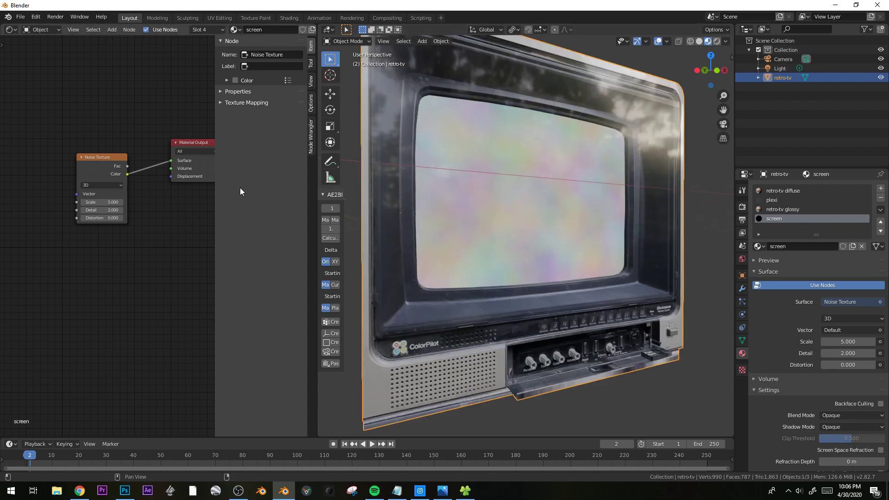
{"action": "left_click_drag", "start_coordinate": [103, 202], "coordinate": [148, 202]}
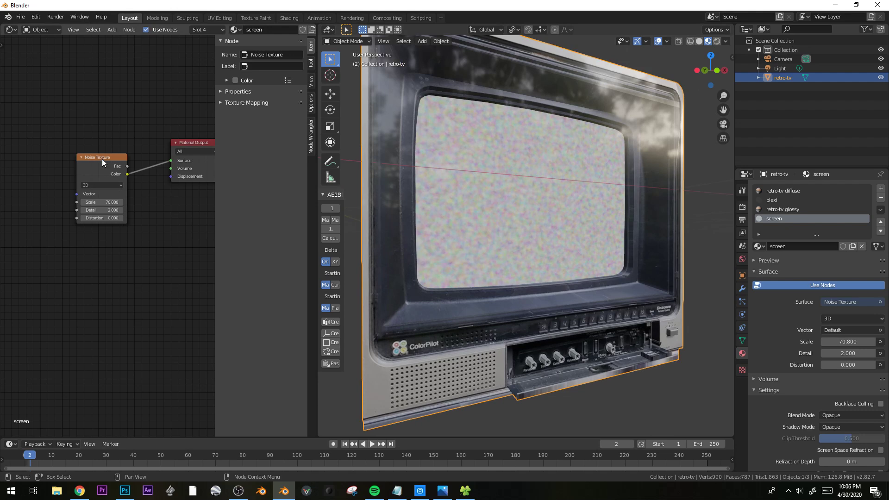
Insert a Hue/Saturation node between the Noise Texture and the Material Output and set its saturation to 0.
{"action": "left_click_drag", "start_coordinate": [103, 162], "coordinate": [20, 177]}
{"action": "key", "text": "shift+a"}
{"action": "mouse_move", "coordinate": [69, 150]}
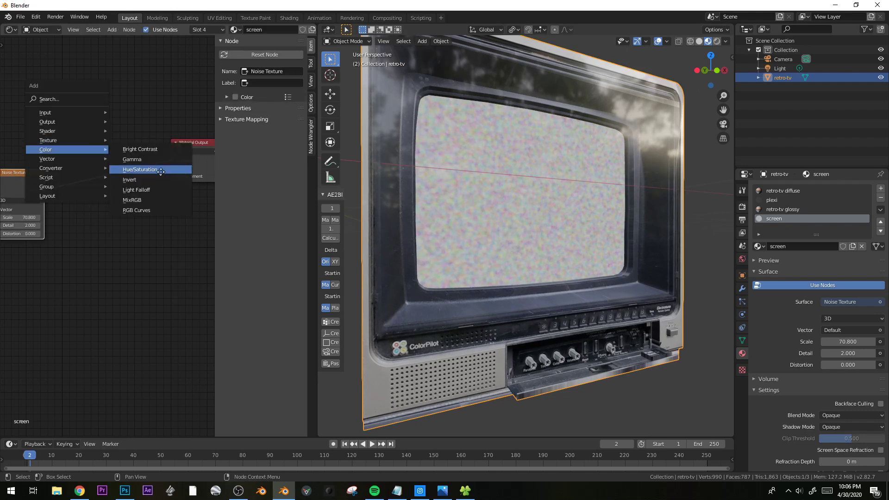
{"action": "left_click", "coordinate": [160, 172]}
{"action": "left_click", "coordinate": [128, 193]}
{"action": "left_click_drag", "start_coordinate": [115, 193], "coordinate": [78, 194]}
{"action": "middle_click_drag", "start_coordinate": [184, 141], "coordinate": [169, 161]}
{"action": "left_click_drag", "start_coordinate": [169, 161], "coordinate": [259, 148]}
Insert a ColorRamp after the Hue/Saturation node, move the white stop inward and place the black stop at 0.336.
{"action": "key", "text": "shift+a"}
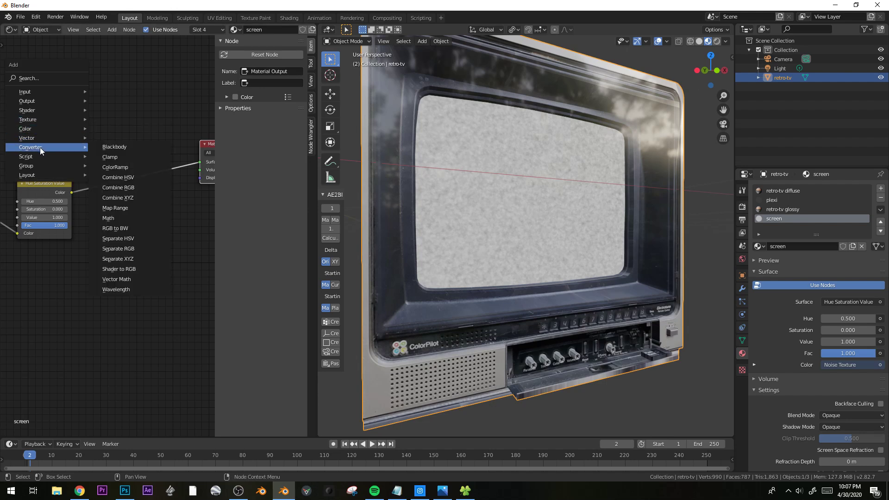
{"action": "left_click", "coordinate": [115, 167]}
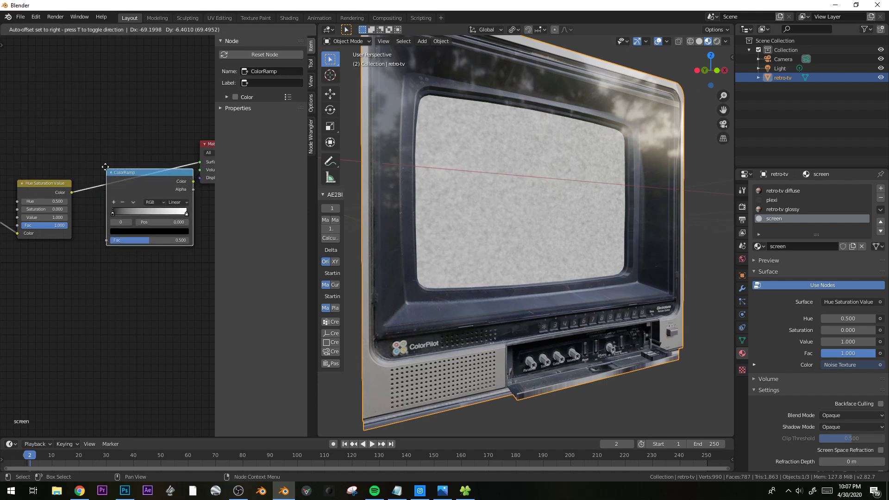
{"action": "left_click", "coordinate": [182, 210]}
{"action": "left_click_drag", "start_coordinate": [182, 209], "coordinate": [134, 209]}
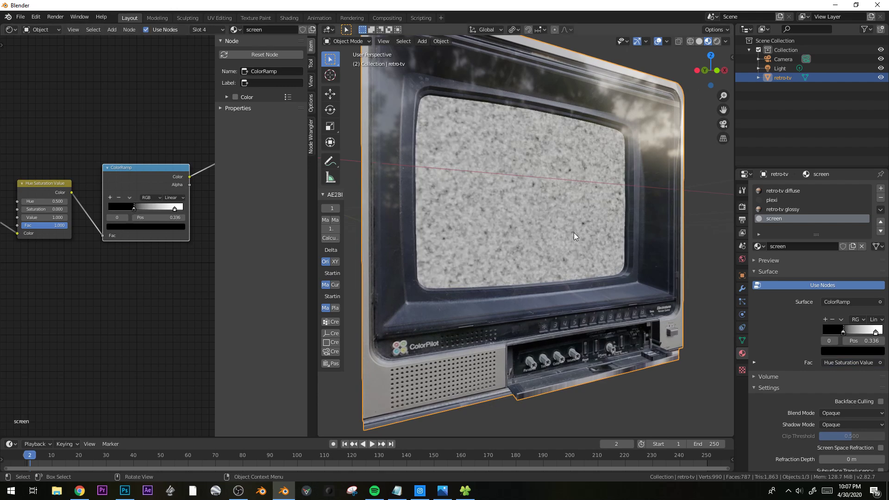
Set the Noise Texture's scale to 76.8 for finer static on the screen.
{"action": "scroll", "coordinate": [517, 230], "scroll_direction": "down", "scroll_amount": 5}
{"action": "middle_click_drag", "start_coordinate": [573, 259], "coordinate": [596, 245]}
{"action": "scroll", "coordinate": [143, 304], "scroll_direction": "up", "scroll_amount": 1}
{"action": "middle_click_drag", "start_coordinate": [73, 293], "coordinate": [138, 306]}
{"action": "scroll", "coordinate": [143, 304], "scroll_direction": "up", "scroll_amount": 1}
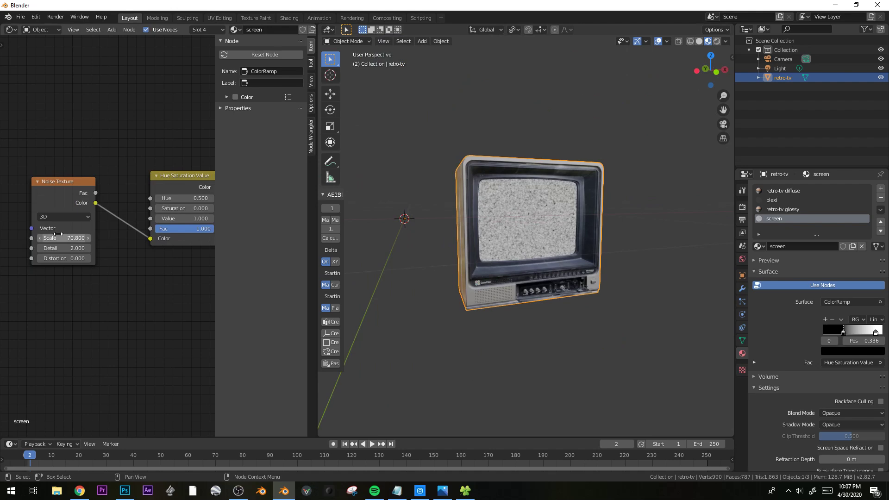
{"action": "scroll", "coordinate": [569, 241], "scroll_direction": "up", "scroll_amount": 5}
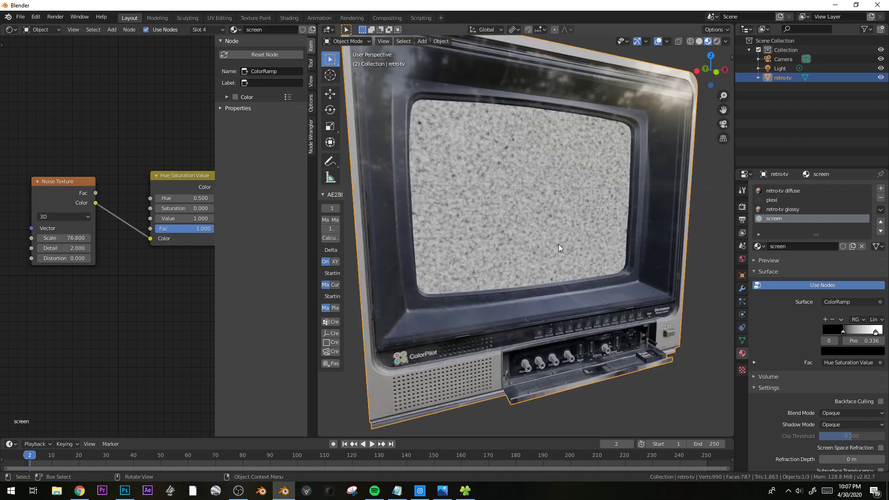
Switch the Noise Texture to 4D and set its W value to 6.1.
{"action": "left_click", "coordinate": [56, 217]}
{"action": "left_click", "coordinate": [55, 258]}
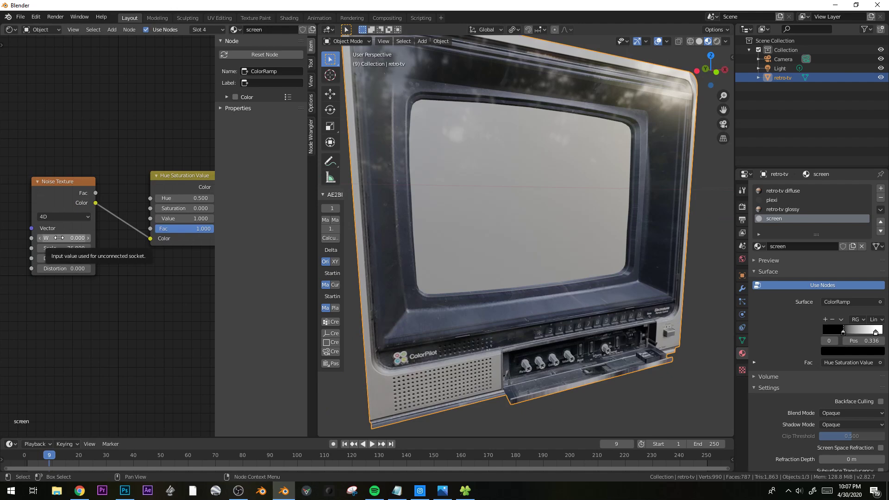
{"action": "scroll", "coordinate": [36, 240], "scroll_direction": "up", "scroll_amount": 1}
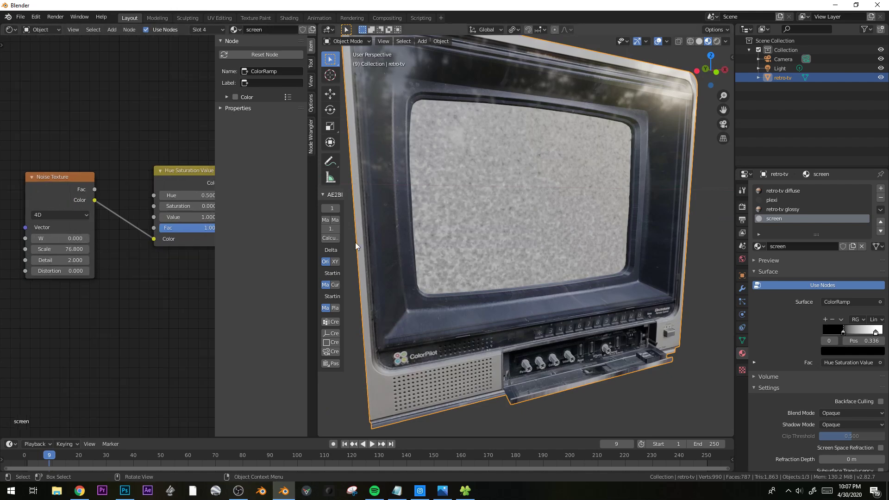
{"action": "mouse_move", "coordinate": [60, 240]}
{"action": "left_mouse_down"}
{"action": "mouse_move", "coordinate": [116, 241]}
{"action": "mouse_move", "coordinate": [60, 241]}
{"action": "left_mouse_up"}
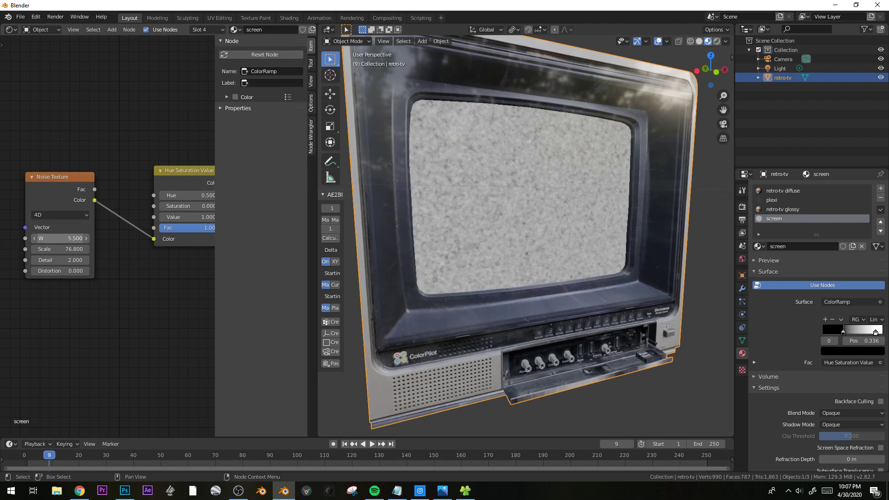
Keyframe the noise W value at frame 0, and keyframe it at frame 20 with a value of 29.4.
{"action": "left_click", "coordinate": [35, 444]}
{"action": "left_click", "coordinate": [16, 456]}
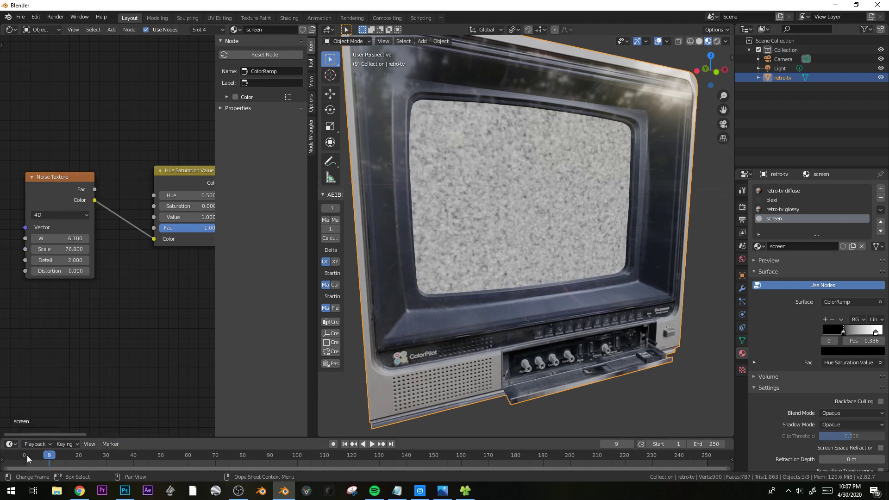
{"action": "key", "text": "i"}
{"action": "key", "text": "space"}
{"action": "key", "text": "space"}
{"action": "left_click_drag", "start_coordinate": [60, 238], "coordinate": [79, 238]}
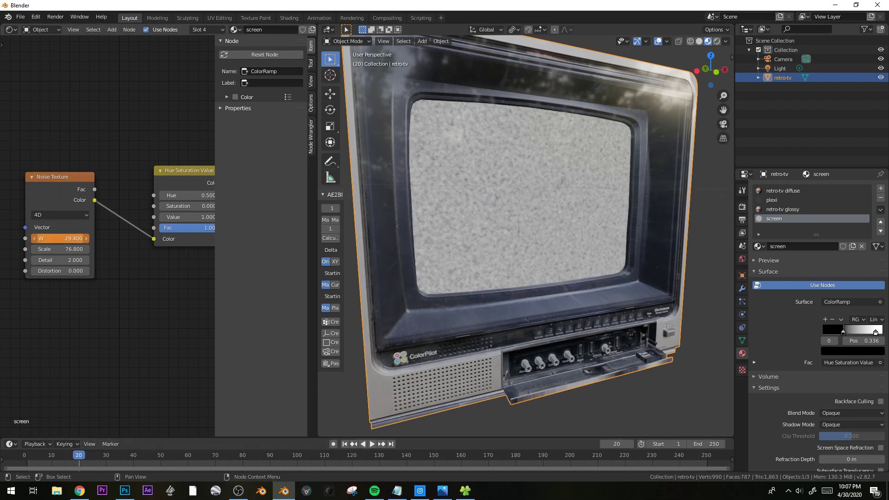
{"action": "key", "text": "i"}
Set the W keyframes to linear extrapolation and play the animation to preview the moving static.
{"action": "left_click", "coordinate": [55, 179]}
{"action": "key", "text": "shift+e"}
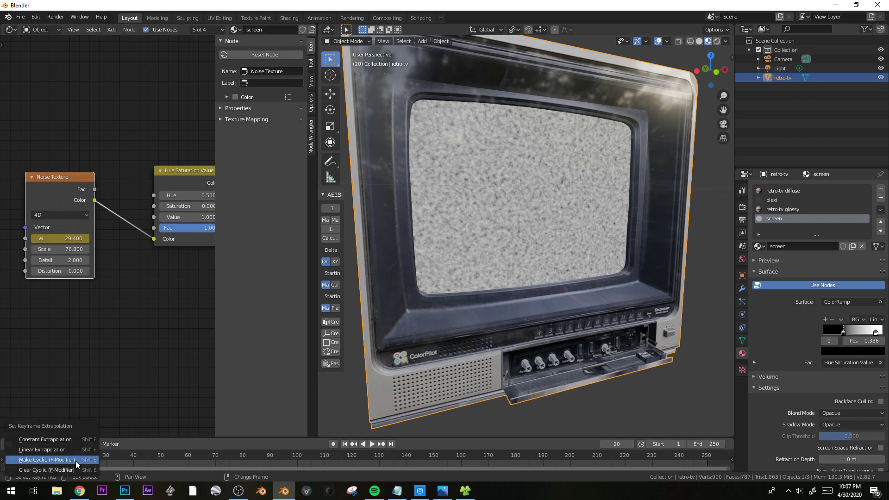
{"action": "left_click", "coordinate": [73, 449]}
{"action": "key", "text": "space"}
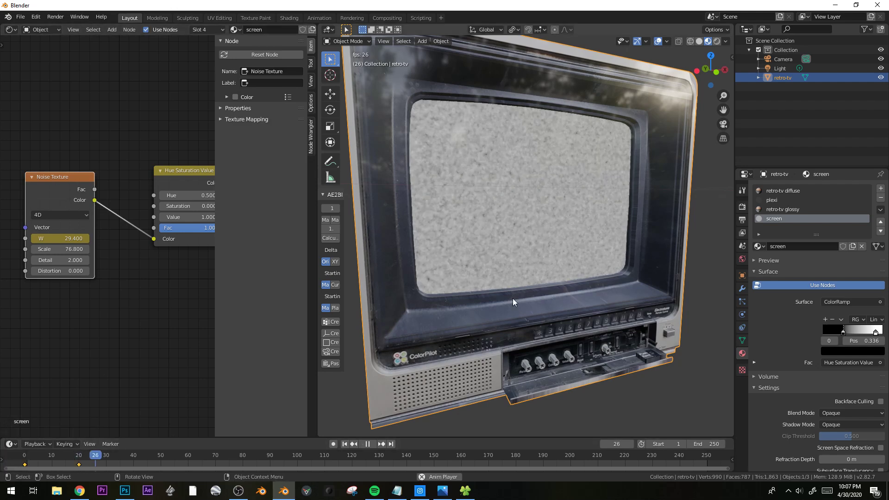
{"action": "scroll", "coordinate": [512, 298], "scroll_direction": "down", "scroll_amount": 5}
Turn off viewport denoising in the render settings and preview the animated static while viewing the TV from several angles.
{"action": "left_click", "coordinate": [742, 207]}
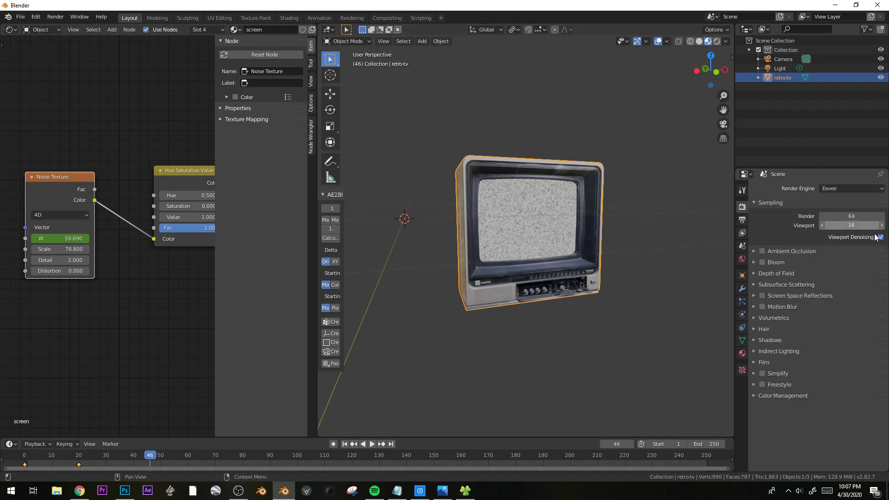
{"action": "key", "text": "space"}
{"action": "key", "text": "alt+a"}
{"action": "scroll", "coordinate": [548, 248], "scroll_direction": "up", "scroll_amount": 5}
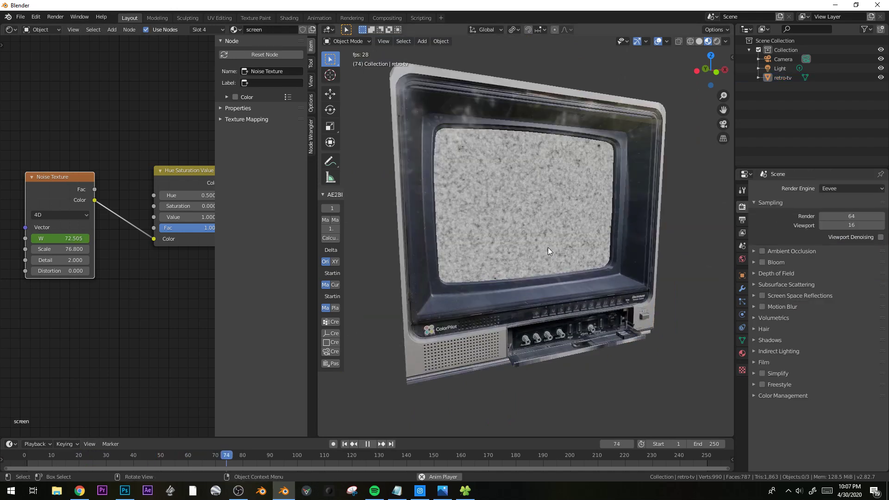
{"action": "middle_click_drag", "start_coordinate": [556, 267], "coordinate": [518, 297]}
{"action": "scroll", "coordinate": [542, 260], "scroll_direction": "up", "scroll_amount": 2}
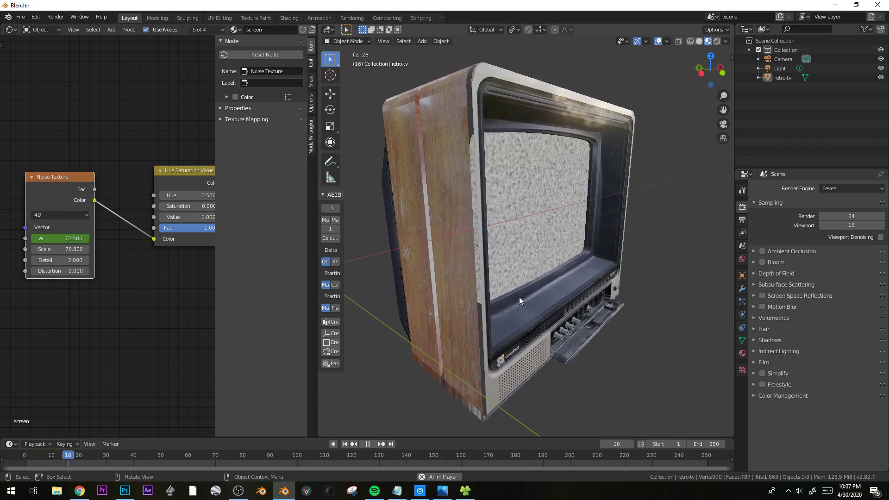
{"action": "key", "text": "space"}
Select the thin side face along the casing's front rim and try the retro-tv glossy material on it.
{"action": "key", "text": "Tab"}
{"action": "key", "text": "2"}
{"action": "left_click", "coordinate": [470, 80]}
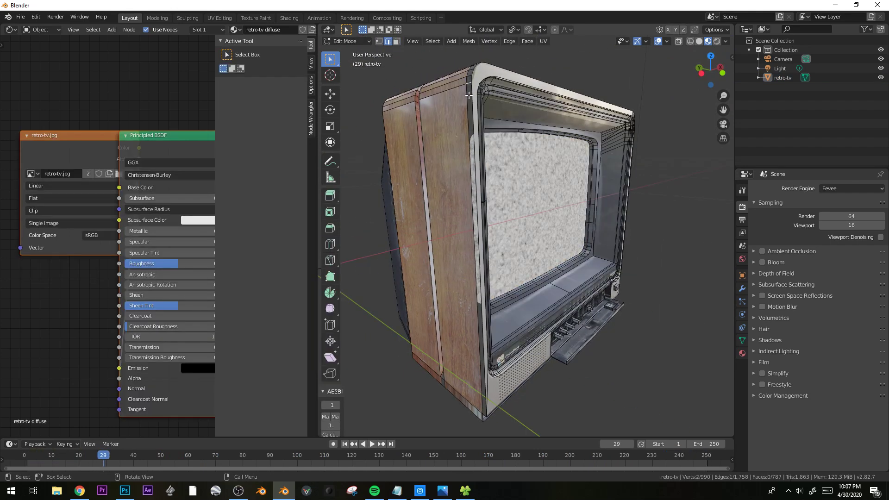
{"action": "key", "text": "3"}
{"action": "left_click", "coordinate": [468, 101]}
{"action": "middle_click_drag", "start_coordinate": [468, 102], "coordinate": [450, 106]}
{"action": "left_click", "coordinate": [743, 354]}
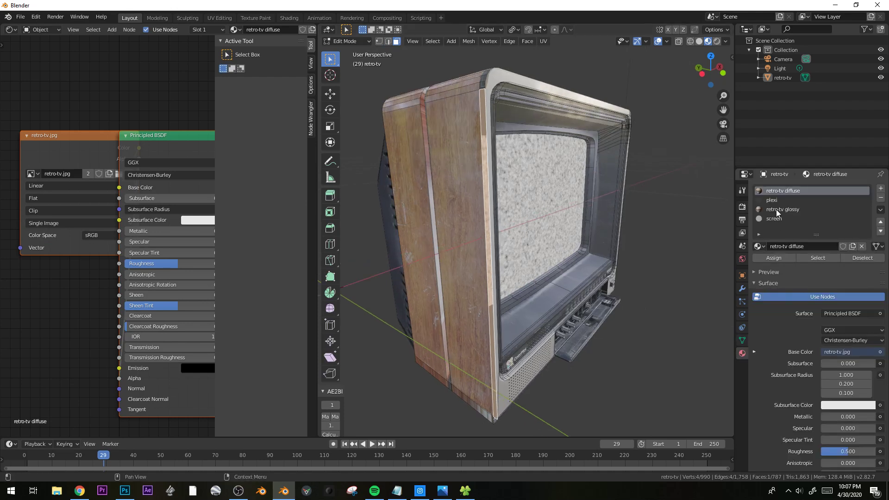
{"action": "middle_click_drag", "start_coordinate": [579, 222], "coordinate": [539, 232]}
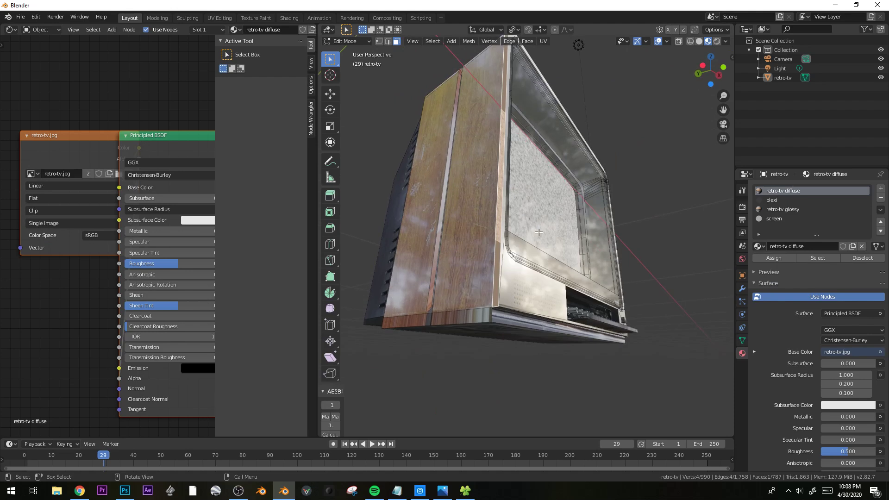
{"action": "left_click", "coordinate": [782, 209]}
{"action": "left_click", "coordinate": [780, 257]}
{"action": "key", "text": "Tab"}
{"action": "middle_click_drag", "start_coordinate": [590, 226], "coordinate": [597, 283]}
Assign the retro-tv diffuse material back to the thin rim face.
{"action": "key", "text": "Tab"}
{"action": "left_click", "coordinate": [778, 191]}
{"action": "left_click", "coordinate": [779, 258]}
Try to extrude the casing's long side edge beside the front rim along the Y and X axes.
{"action": "key", "text": "2"}
{"action": "left_click", "coordinate": [477, 190]}
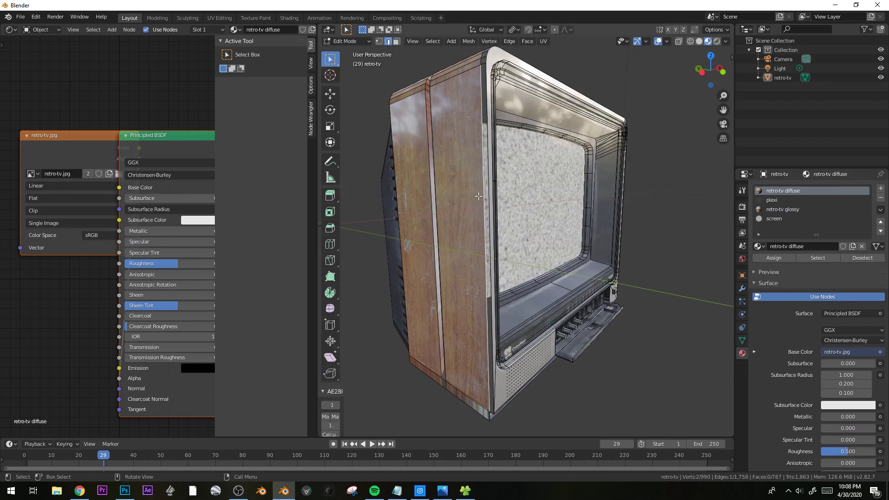
{"action": "middle_click_drag", "start_coordinate": [477, 189], "coordinate": [490, 231]}
{"action": "key", "text": "e"}
{"action": "key", "text": "y"}
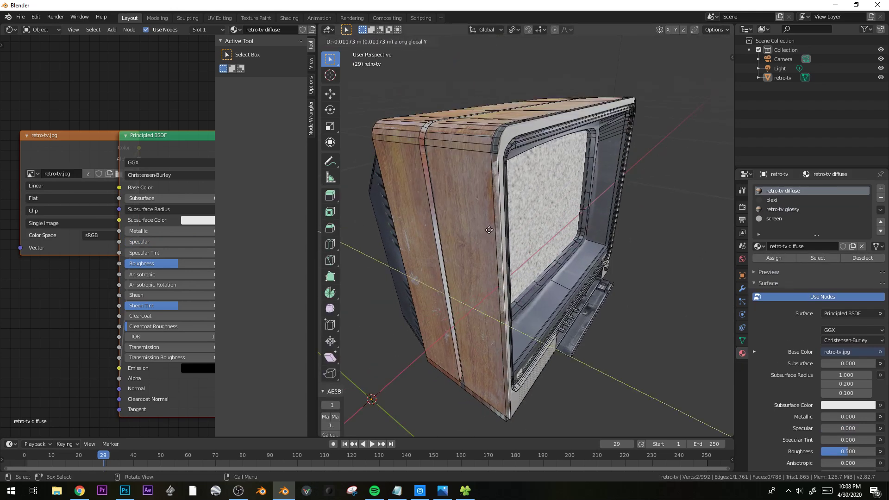
{"action": "key", "text": "x"}
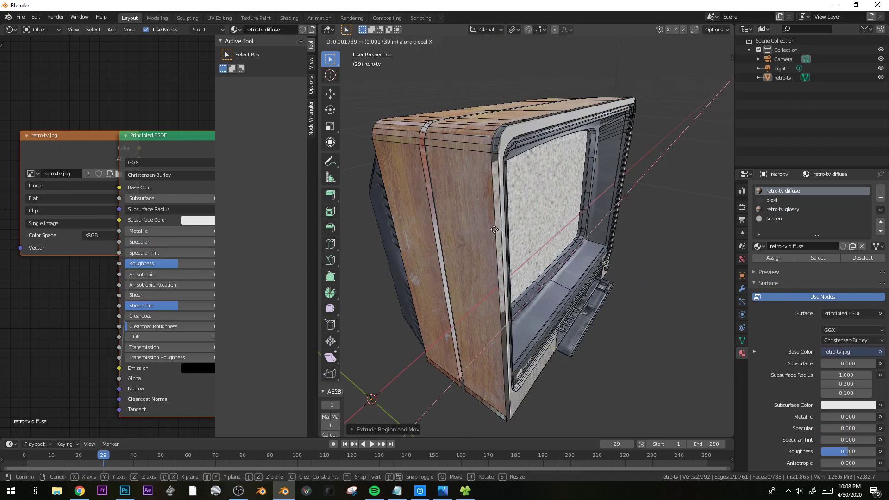
{"action": "right_click", "coordinate": [499, 228]}
{"action": "key", "text": "ctrl+z"}
Select the thin side face of the front rim and show the photo texture in the UV Editor.
{"action": "key", "text": "3"}
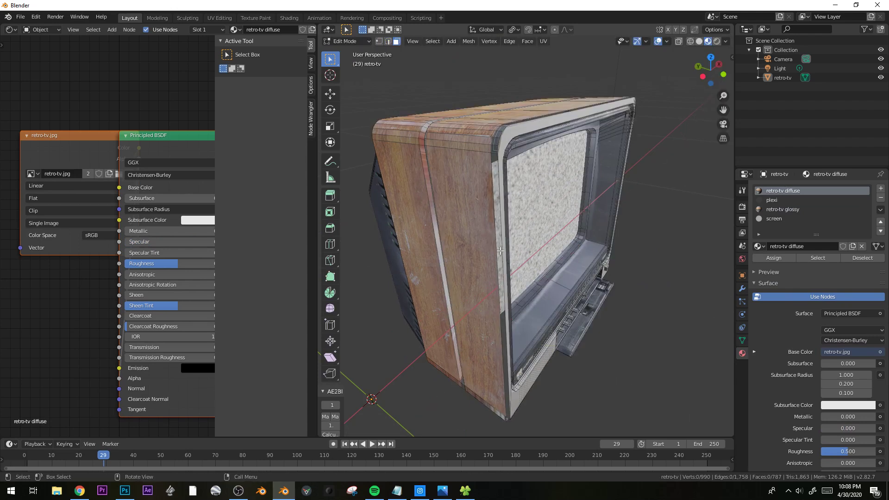
{"action": "left_click", "coordinate": [11, 31]}
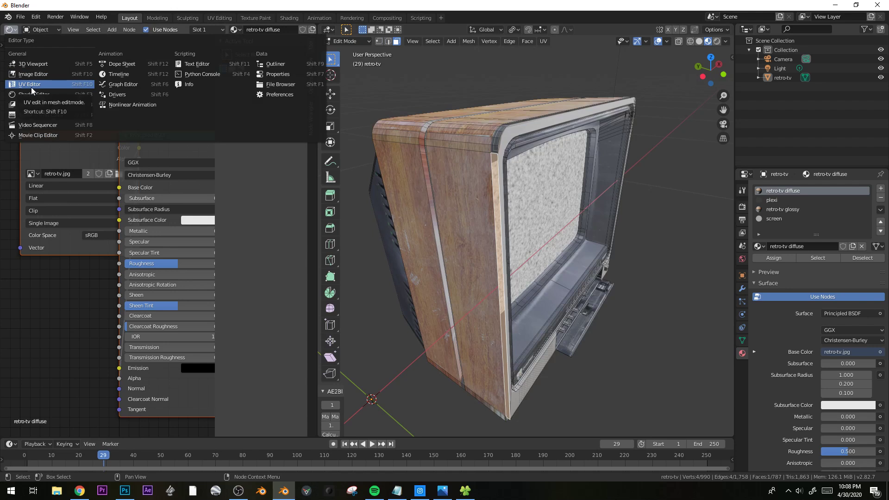
{"action": "left_click", "coordinate": [32, 87]}
{"action": "middle_click_drag", "start_coordinate": [173, 160], "coordinate": [147, 238]}
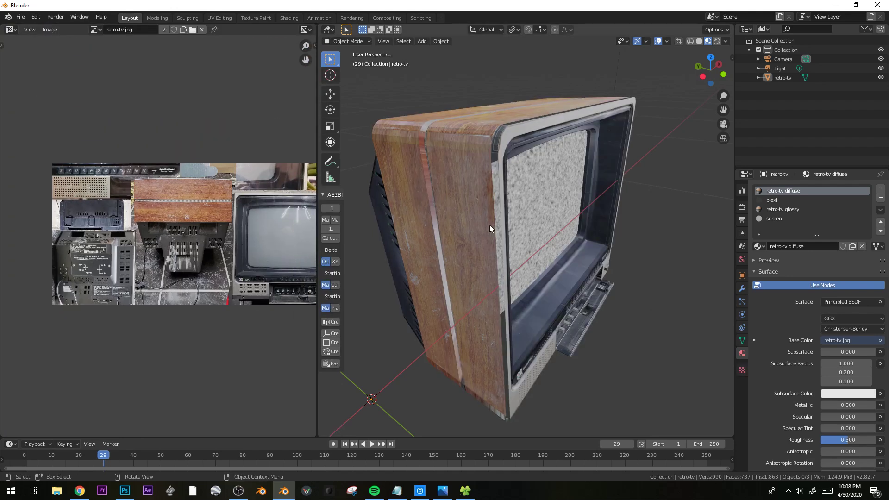
Recalculate the thin rim face's normals with the Inside option enabled and leave Edit Mode.
{"action": "scroll", "coordinate": [504, 211], "scroll_direction": "up", "scroll_amount": 3}
{"action": "middle_click_drag", "start_coordinate": [505, 167], "coordinate": [586, 210]}
{"action": "scroll", "coordinate": [579, 173], "scroll_direction": "up", "scroll_amount": 2}
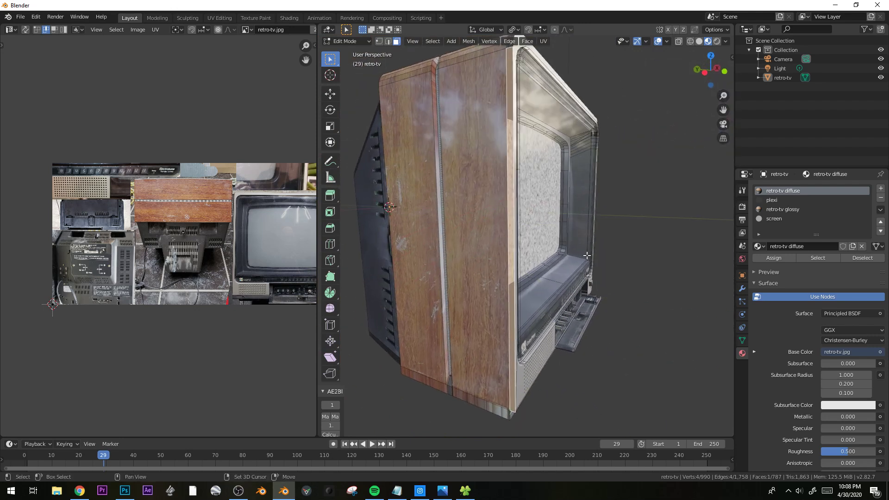
{"action": "left_click", "coordinate": [397, 429]}
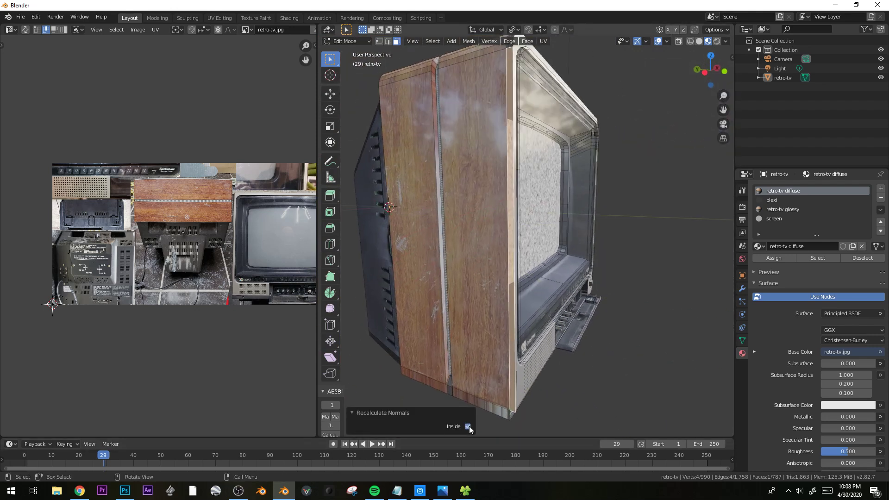
{"action": "key", "text": "Tab"}
Enable Show Backface for the retro-tv diffuse material to test its effect, and disable it again.
{"action": "scroll", "coordinate": [793, 382], "scroll_direction": "down", "scroll_amount": 5}
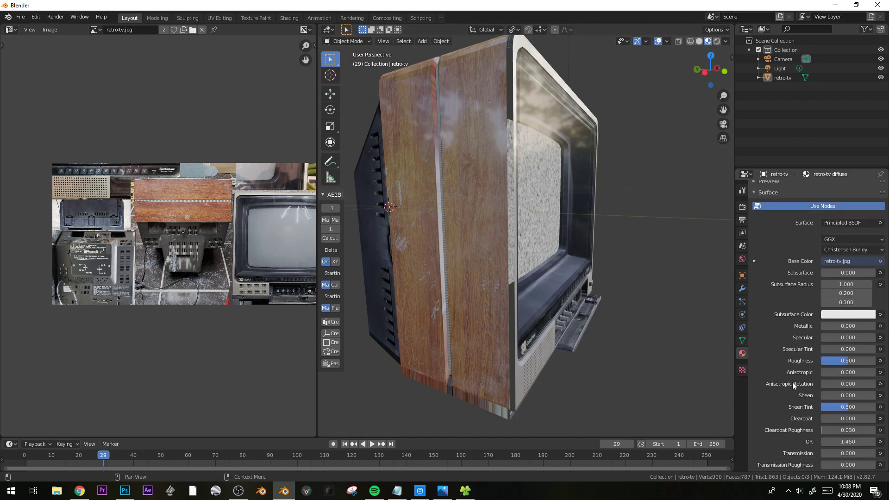
{"action": "scroll", "coordinate": [793, 382], "scroll_direction": "down", "scroll_amount": 10}
{"action": "left_click", "coordinate": [881, 395]}
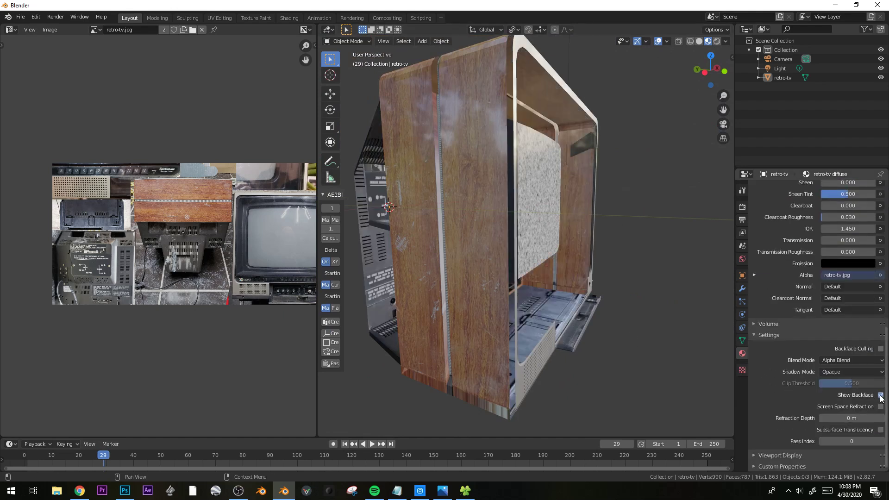
{"action": "left_click", "coordinate": [881, 395]}
Examine the photo texture around the UV origin to locate the UVs of the thin rim face.
{"action": "key", "text": "Tab"}
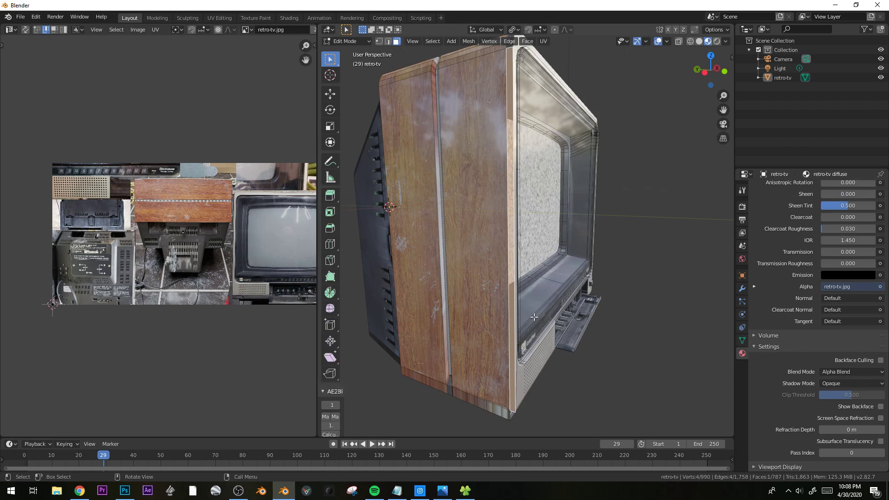
{"action": "key", "text": "g"}
{"action": "right_click", "coordinate": [85, 301]}
{"action": "scroll", "coordinate": [477, 191], "scroll_direction": "up", "scroll_amount": 1}
{"action": "middle_click_drag", "start_coordinate": [493, 184], "coordinate": [487, 184]}
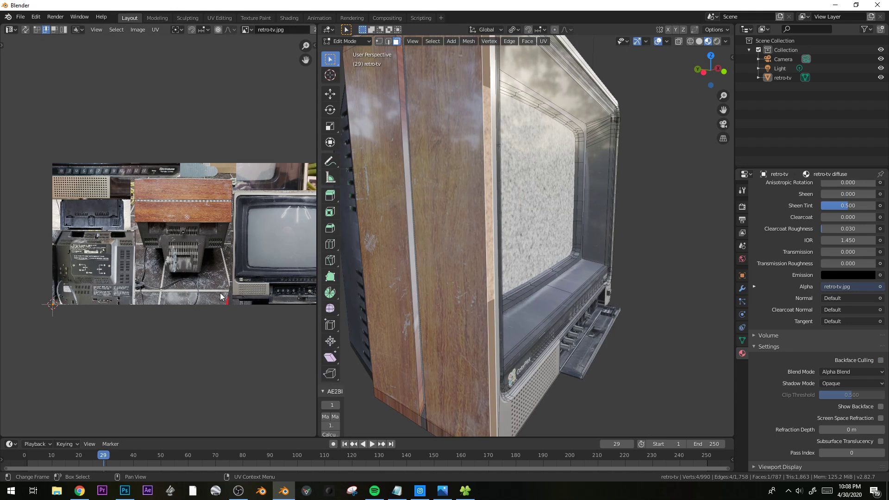
{"action": "scroll", "coordinate": [178, 299], "scroll_direction": "up", "scroll_amount": 2}
{"action": "middle_click_drag", "start_coordinate": [73, 308], "coordinate": [174, 292]}
{"action": "scroll", "coordinate": [153, 186], "scroll_direction": "up", "scroll_amount": 1}
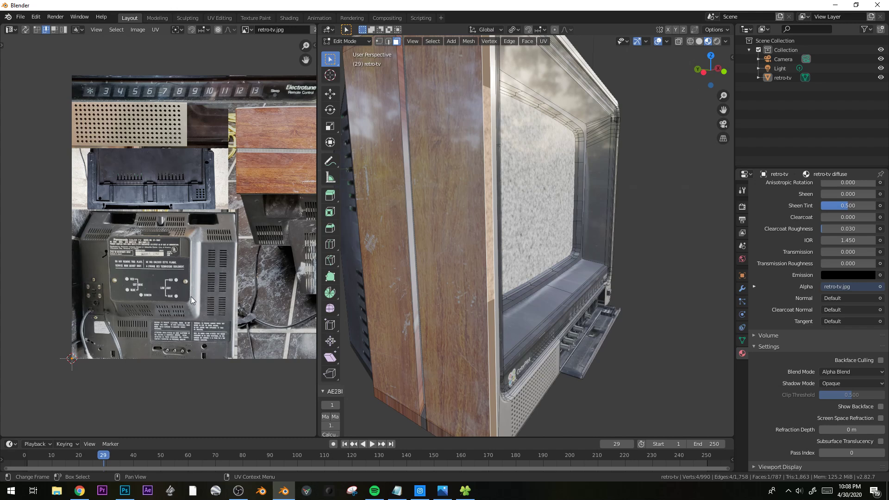
{"action": "middle_click_drag", "start_coordinate": [165, 309], "coordinate": [231, 273]}
{"action": "scroll", "coordinate": [232, 273], "scroll_direction": "up", "scroll_amount": 2}
{"action": "scroll", "coordinate": [143, 307], "scroll_direction": "up", "scroll_amount": 1}
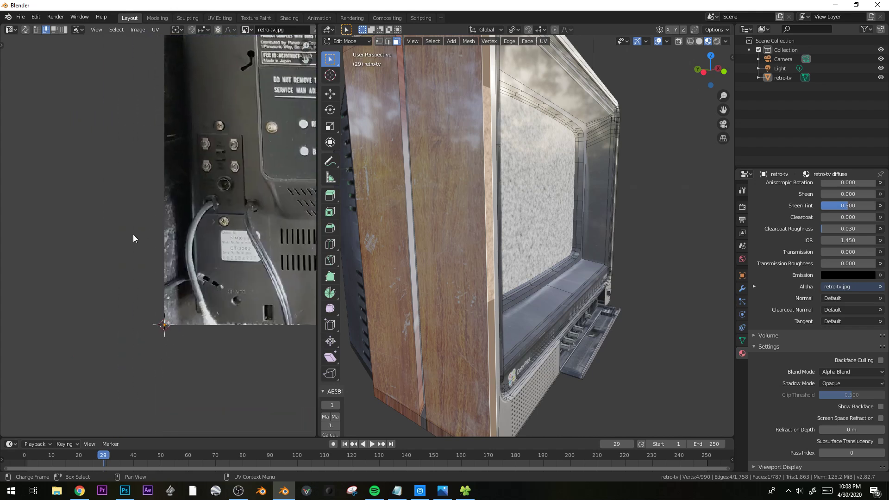
{"action": "scroll", "coordinate": [145, 312], "scroll_direction": "up", "scroll_amount": 2}
{"action": "scroll", "coordinate": [152, 379], "scroll_direction": "up", "scroll_amount": 3}
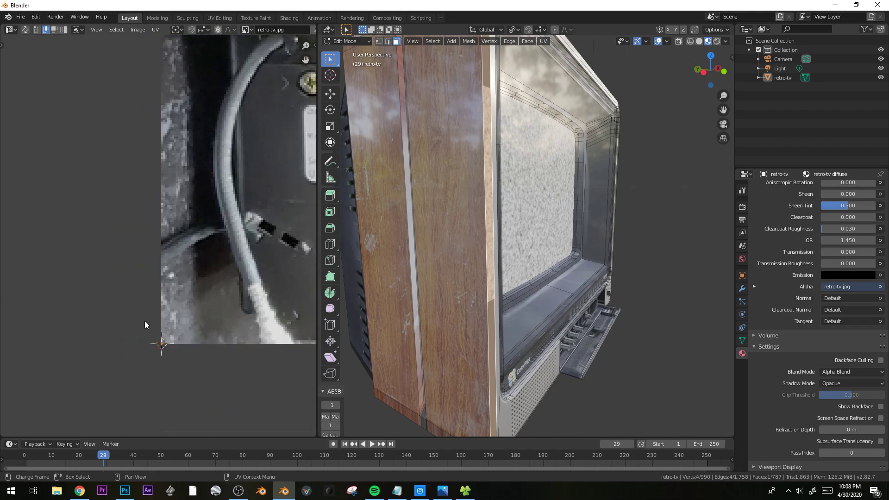
Try moving the thin rim face's UVs slightly across the photo texture.
{"action": "middle_click_drag", "start_coordinate": [370, 278], "coordinate": [405, 267]}
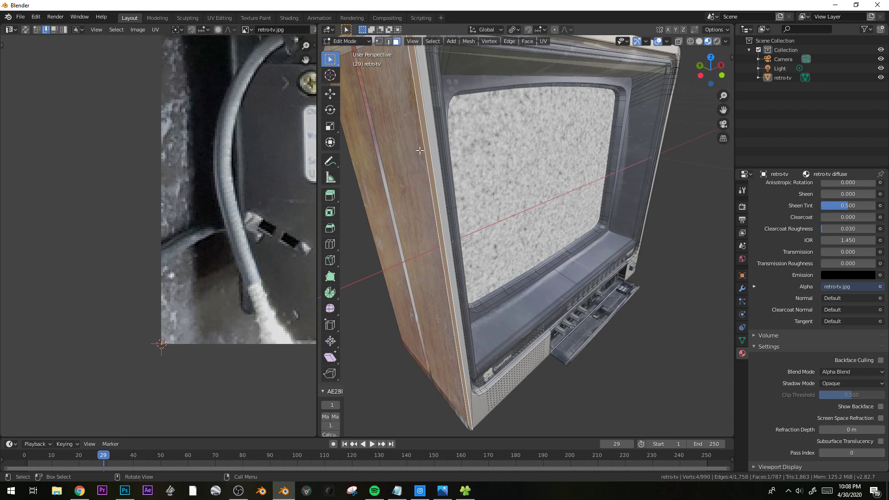
{"action": "middle_click_drag", "start_coordinate": [537, 250], "coordinate": [514, 249]}
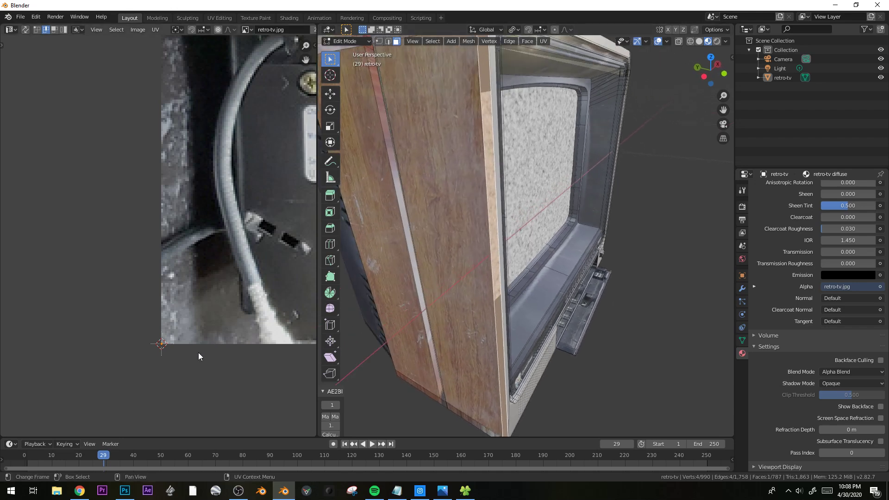
{"action": "key", "text": "g"}
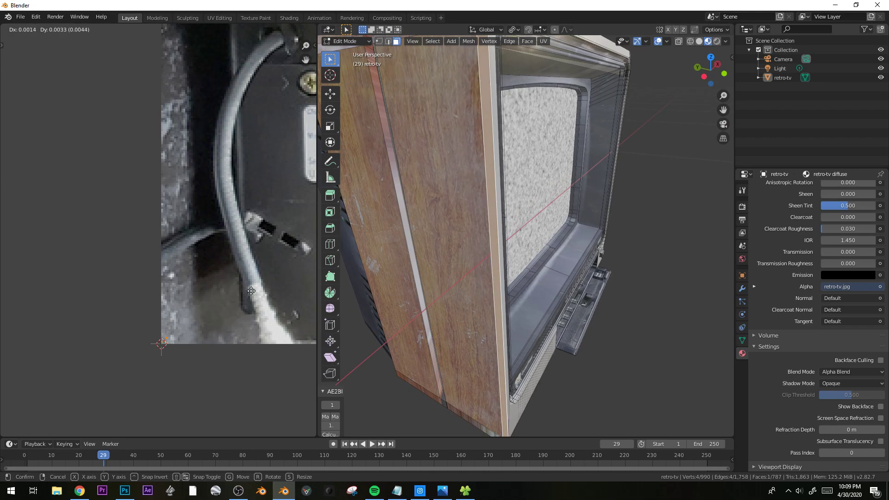
{"action": "left_click", "coordinate": [250, 285]}
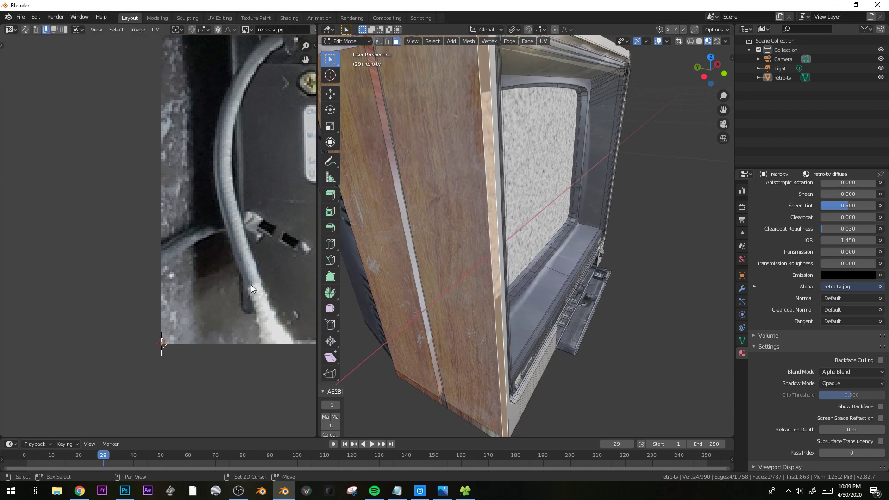
Extend the selection to the whole loop of thin faces around the casing's front rim.
{"action": "scroll", "coordinate": [248, 288], "scroll_direction": "down", "scroll_amount": 2}
{"action": "scroll", "coordinate": [248, 287], "scroll_direction": "down", "scroll_amount": 2}
{"action": "scroll", "coordinate": [536, 286], "scroll_direction": "down", "scroll_amount": 4}
{"action": "middle_click_drag", "start_coordinate": [537, 294], "coordinate": [613, 262]}
{"action": "key", "text": "KP_1"}
{"action": "left_click", "coordinate": [606, 320], "text": "shift"}
{"action": "middle_click_drag", "start_coordinate": [582, 190], "coordinate": [630, 272]}
{"action": "left_click", "coordinate": [644, 263], "text": "alt"}
Unwrap the selected rim faces by projecting them from an orthographic view tilted between the casing's side and top.
{"action": "key", "text": "KP_7"}
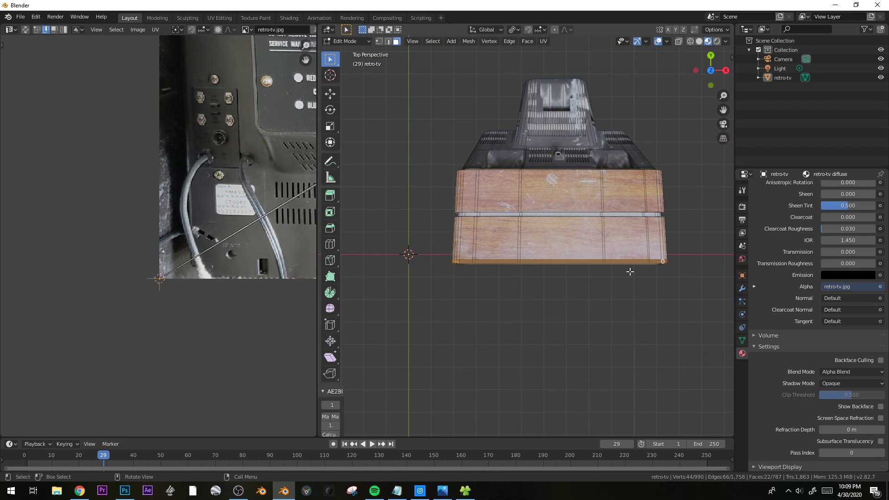
{"action": "key", "text": "KP_5"}
{"action": "key", "text": "KP_3"}
{"action": "key", "text": "KP_8"}
{"action": "key", "text": "KP_8"}
{"action": "key", "text": "KP_8"}
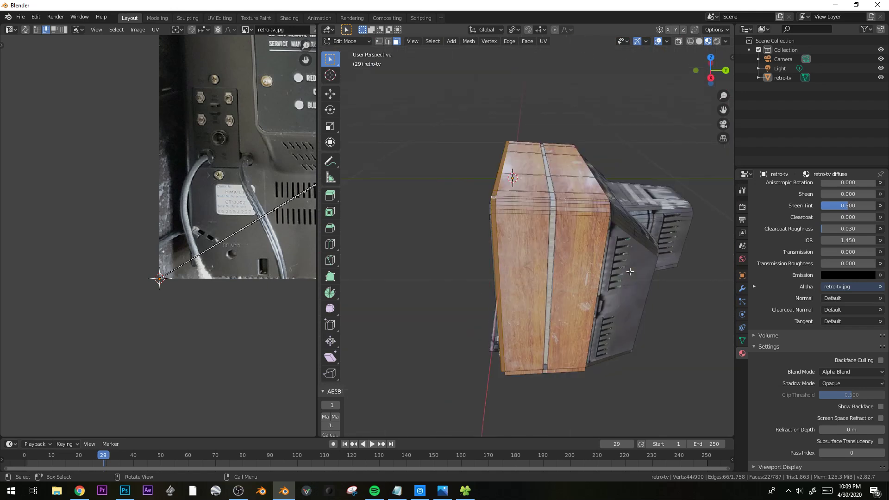
{"action": "key", "text": "KP_5"}
{"action": "scroll", "coordinate": [547, 251], "scroll_direction": "up", "scroll_amount": 1}
{"action": "scroll", "coordinate": [547, 250], "scroll_direction": "up", "scroll_amount": 1}
{"action": "key", "text": "u"}
{"action": "left_click", "coordinate": [547, 251]}
Rotate the rim's UVs 90 degrees and move them onto the grey strip between the wood panels in the photo.
{"action": "scroll", "coordinate": [297, 209], "scroll_direction": "down", "scroll_amount": 4}
{"action": "middle_click_drag", "start_coordinate": [301, 200], "coordinate": [159, 267]}
{"action": "key", "text": "g"}
{"action": "left_click", "coordinate": [201, 324]}
{"action": "scroll", "coordinate": [218, 328], "scroll_direction": "down", "scroll_amount": 2}
{"action": "middle_click_drag", "start_coordinate": [241, 335], "coordinate": [200, 345]}
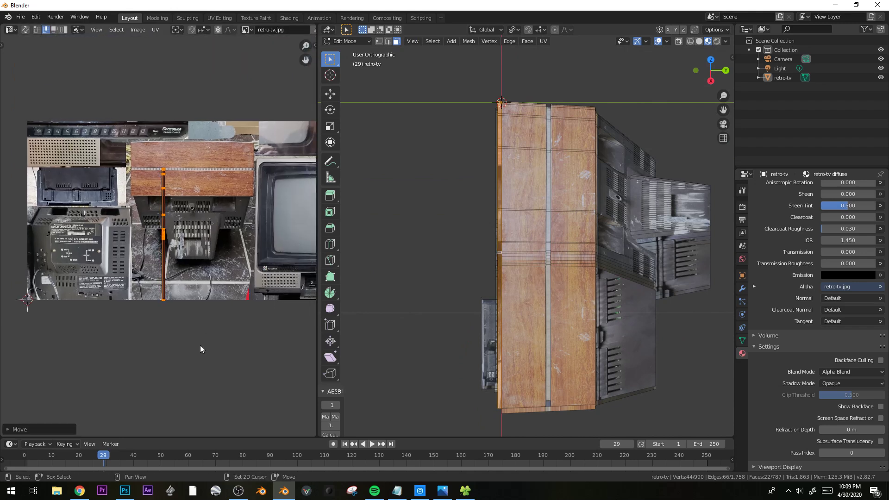
{"action": "key", "text": "r"}
{"action": "left_click", "coordinate": [212, 209], "text": "ctrl"}
{"action": "key", "text": "g"}
{"action": "left_click", "coordinate": [257, 208]}
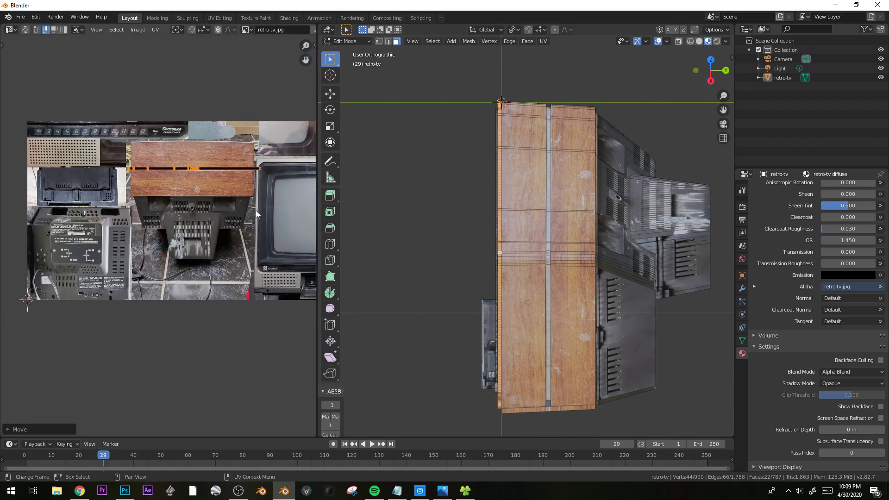
Scale and reposition the rim's UVs to fit within the photo's grey strip, and check the rim on the model.
{"action": "middle_click_drag", "start_coordinate": [228, 258], "coordinate": [201, 329]}
{"action": "scroll", "coordinate": [204, 282], "scroll_direction": "up", "scroll_amount": 4}
{"action": "middle_click_drag", "start_coordinate": [203, 282], "coordinate": [266, 359]}
{"action": "scroll", "coordinate": [235, 341], "scroll_direction": "down", "scroll_amount": 1}
{"action": "key", "text": "r"}
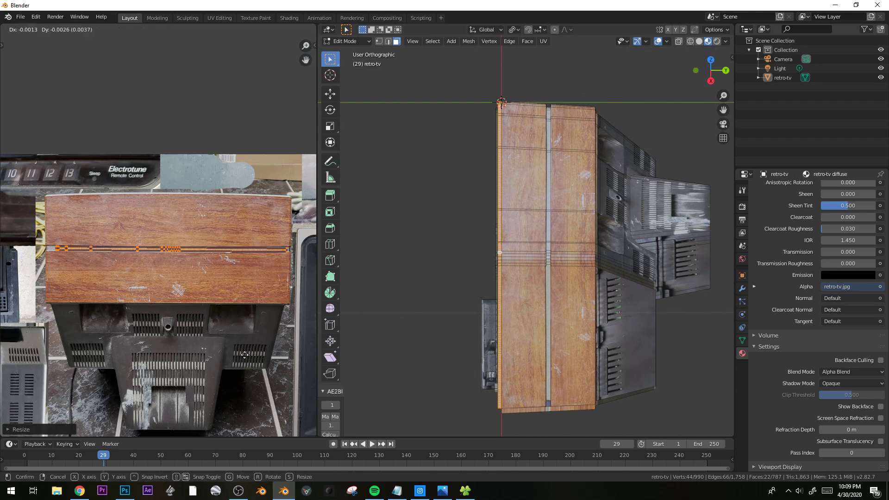
{"action": "left_click", "coordinate": [243, 354]}
{"action": "key", "text": "Tab"}
{"action": "middle_click_drag", "start_coordinate": [569, 338], "coordinate": [529, 257]}
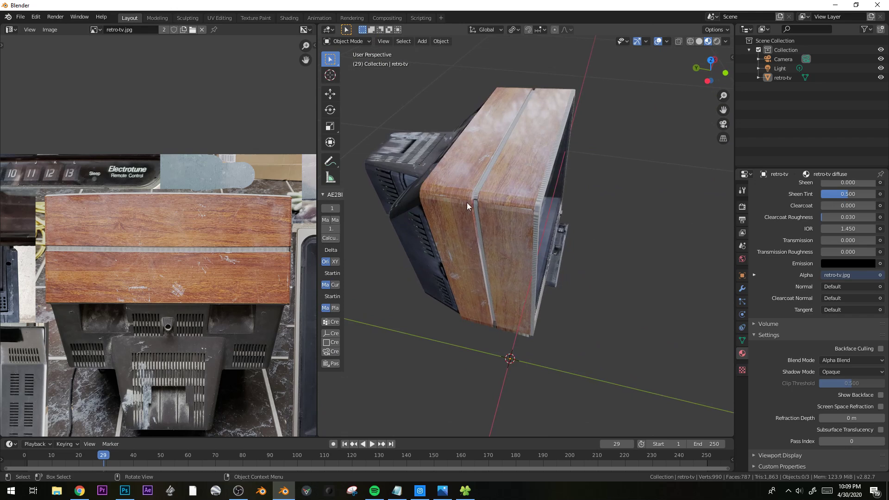
Select the TV and switch the UV Editor back to the Shader Editor showing the retro-tv diffuse nodes.
{"action": "left_click", "coordinate": [529, 257]}
{"action": "key", "text": "shift+F3"}
{"action": "left_click", "coordinate": [92, 140]}
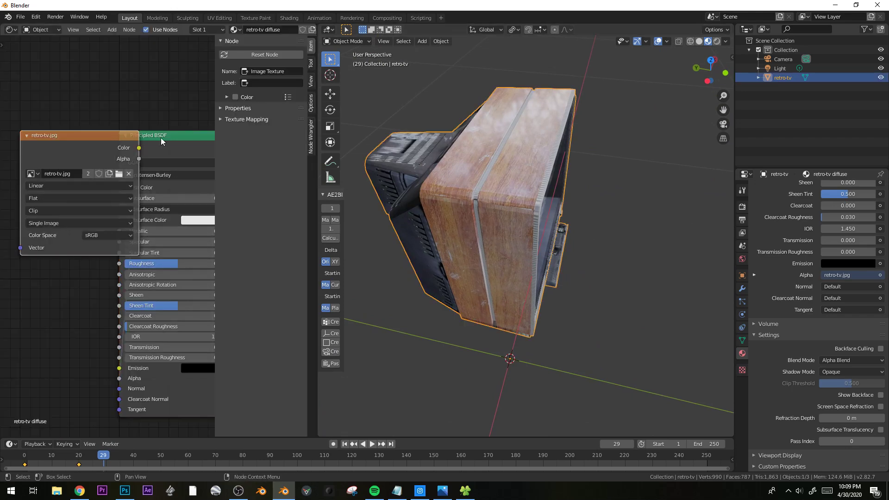
{"action": "scroll", "coordinate": [82, 318], "scroll_direction": "up", "scroll_amount": 1}
Apply Shade Smooth to the TV model.
{"action": "middle_click_drag", "start_coordinate": [407, 259], "coordinate": [572, 192]}
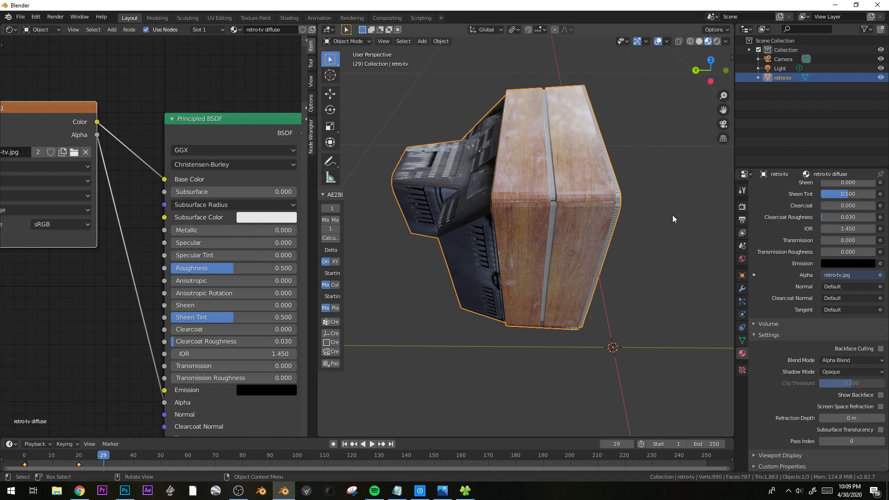
{"action": "scroll", "coordinate": [780, 189], "scroll_direction": "up", "scroll_amount": 10}
{"action": "middle_click_drag", "start_coordinate": [619, 196], "coordinate": [648, 185]}
{"action": "right_click", "coordinate": [549, 180]}
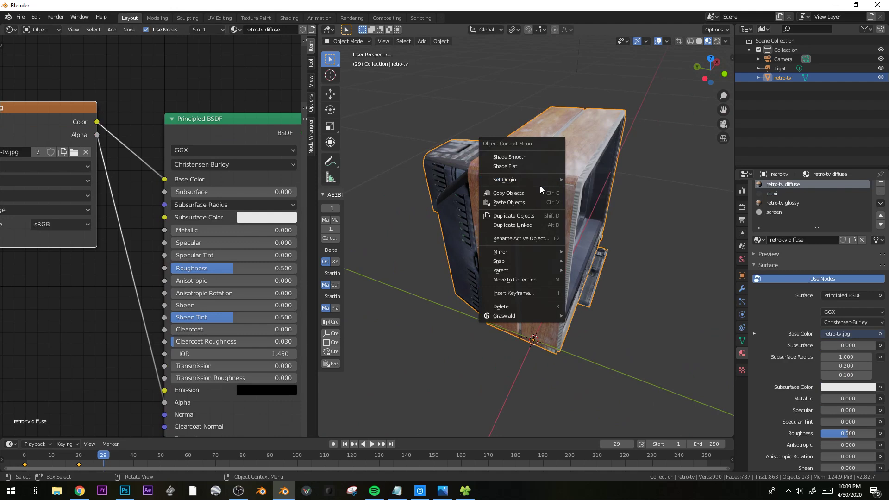
{"action": "left_click", "coordinate": [529, 155]}
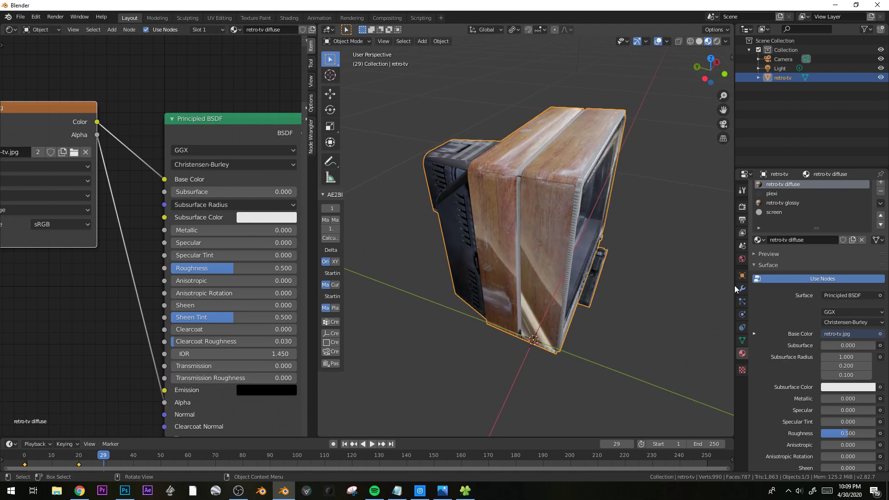
Turn on Auto Smooth at a 30° angle in the TV mesh's normals settings.
{"action": "left_click", "coordinate": [742, 339]}
{"action": "left_click", "coordinate": [756, 347]}
{"action": "middle_click_drag", "start_coordinate": [657, 297], "coordinate": [533, 278]}
Add a Musgrave Texture to the retro-tv diffuse material and link its Fac to the Principled BSDF's Roughness.
{"action": "middle_click_drag", "start_coordinate": [110, 286], "coordinate": [170, 210]}
{"action": "key", "text": "shift+a"}
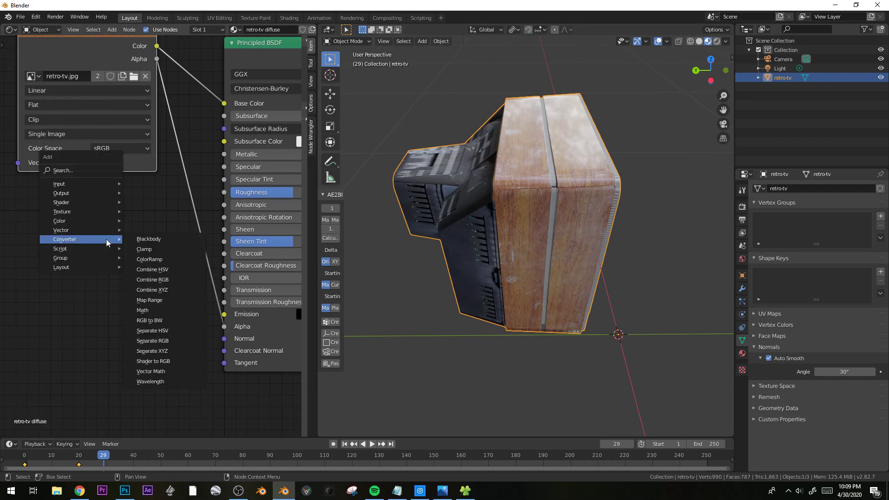
{"action": "mouse_move", "coordinate": [88, 210]}
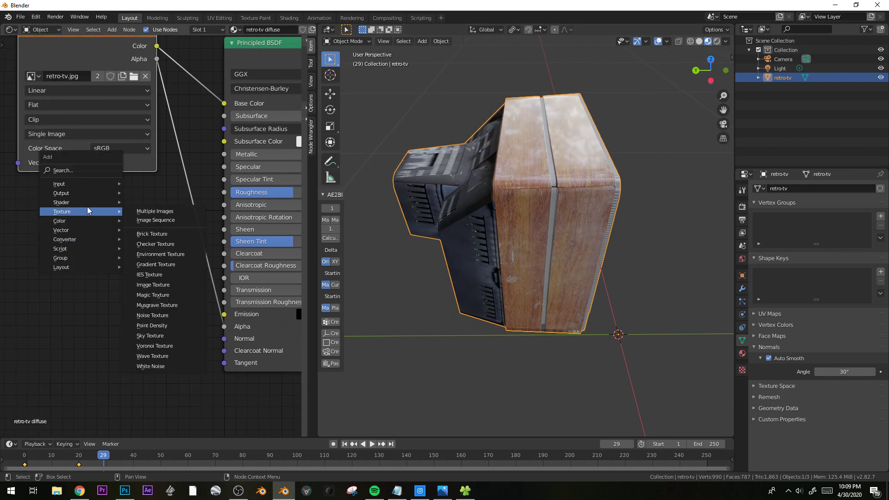
{"action": "left_click", "coordinate": [165, 308]}
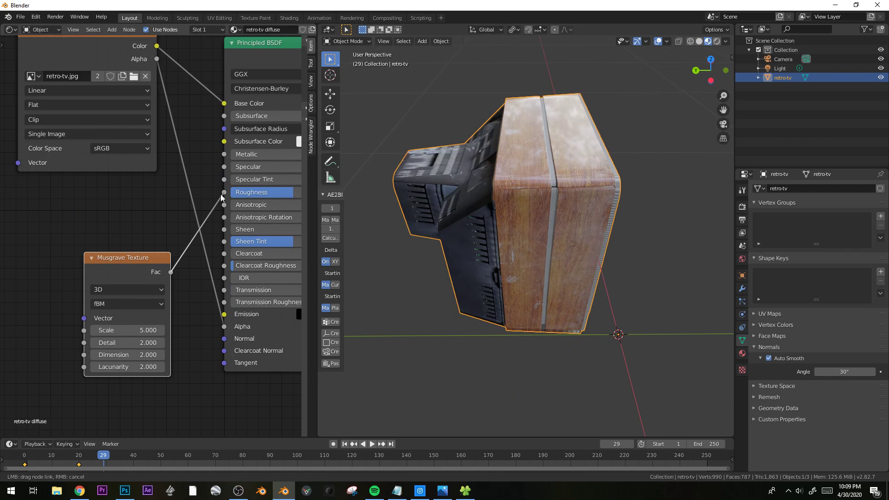
{"action": "left_click_drag", "start_coordinate": [222, 197], "coordinate": [224, 192]}
Insert a ColorRamp between the Musgrave Texture and Roughness, and lighten its black stop to grey.
{"action": "left_click_drag", "start_coordinate": [140, 264], "coordinate": [56, 270]}
{"action": "key", "text": "shift+a"}
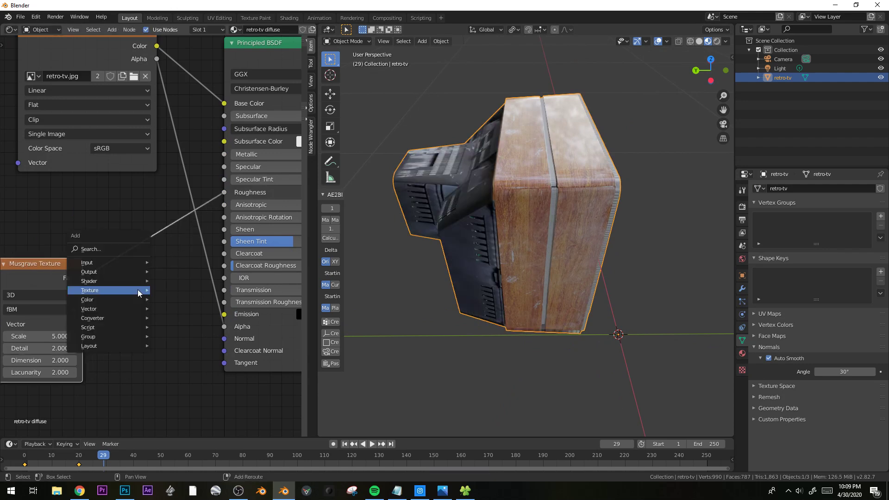
{"action": "mouse_move", "coordinate": [115, 318]}
{"action": "left_click", "coordinate": [178, 327]}
{"action": "left_click", "coordinate": [151, 274]}
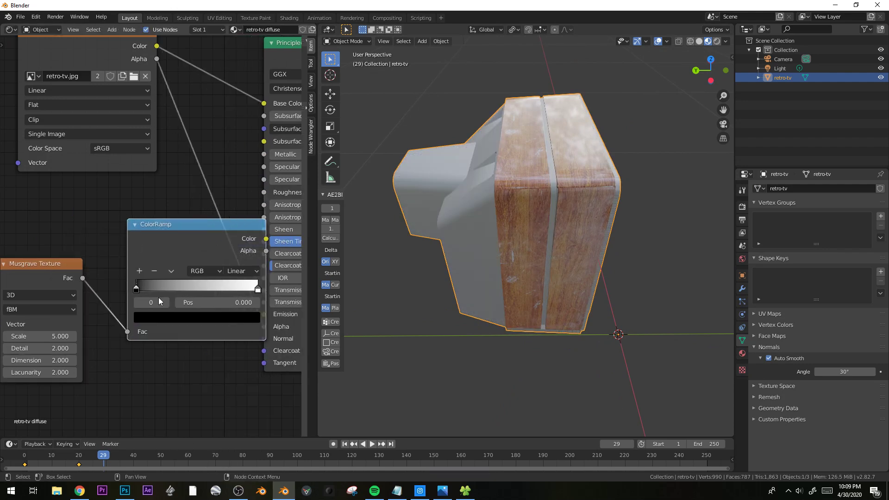
{"action": "left_click", "coordinate": [166, 317]}
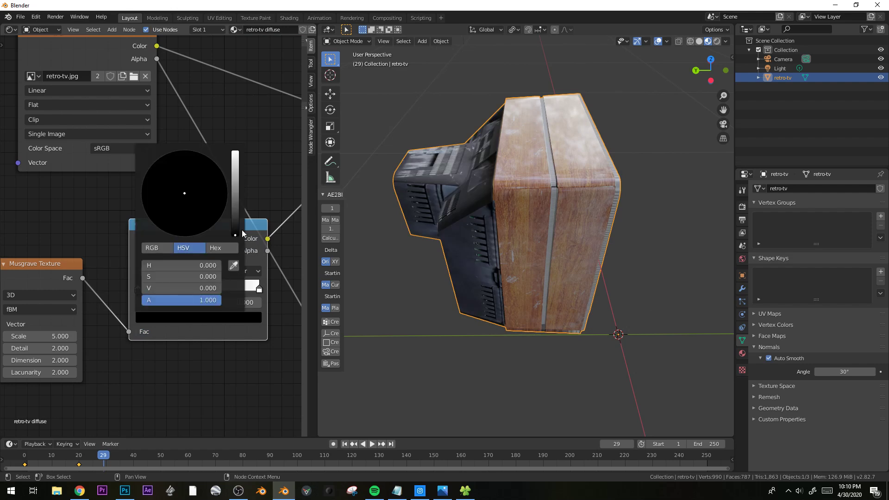
{"action": "left_click_drag", "start_coordinate": [234, 230], "coordinate": [235, 204]}
Enter Edit Mode and delete the Musgrave Texture and ColorRamp nodes from the retro-tv diffuse material.
{"action": "key", "text": "Tab"}
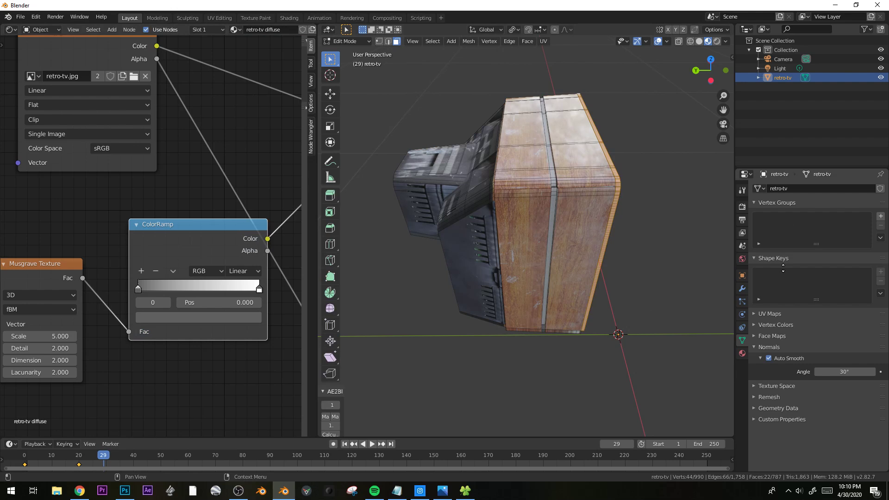
{"action": "left_click", "coordinate": [742, 354]}
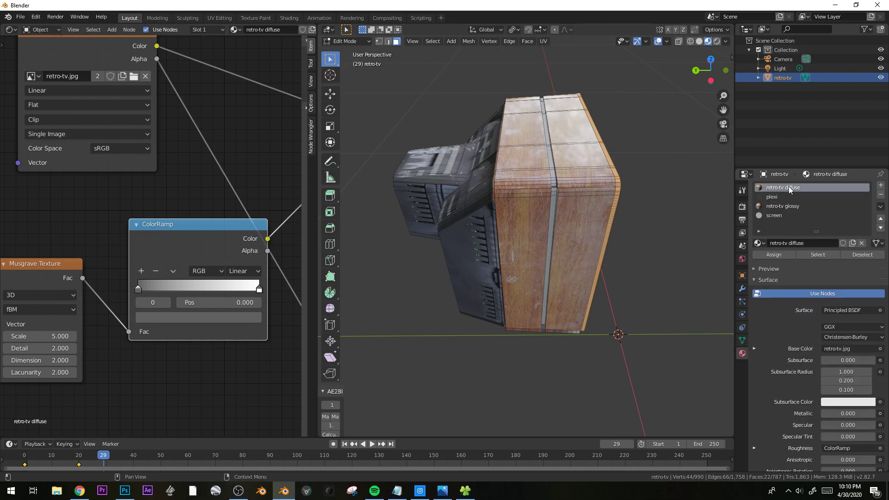
{"action": "scroll", "coordinate": [152, 216], "scroll_direction": "down", "scroll_amount": 1}
{"action": "left_click_drag", "start_coordinate": [174, 209], "coordinate": [76, 304]}
{"action": "key", "text": "x"}
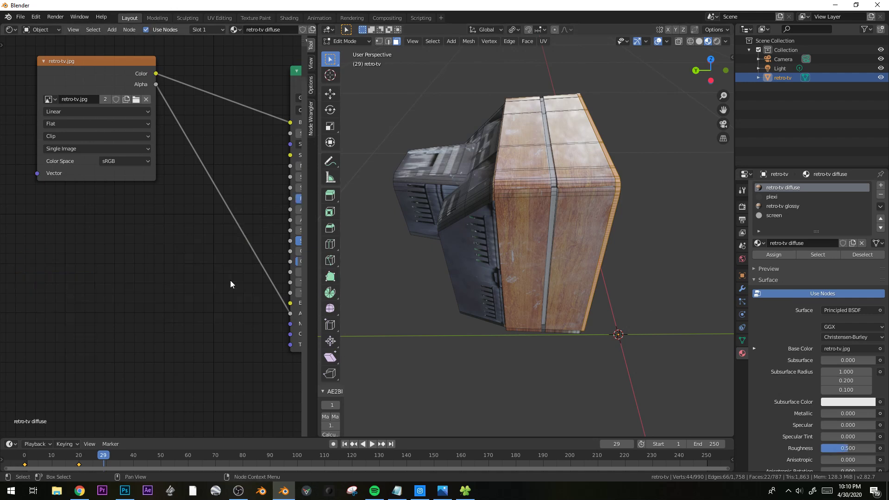
Delete the leftover Musgrave Texture, Bump and Glossy BSDF nodes from the retro-tv glossy material.
{"action": "left_click", "coordinate": [764, 207]}
{"action": "scroll", "coordinate": [163, 269], "scroll_direction": "down", "scroll_amount": 2}
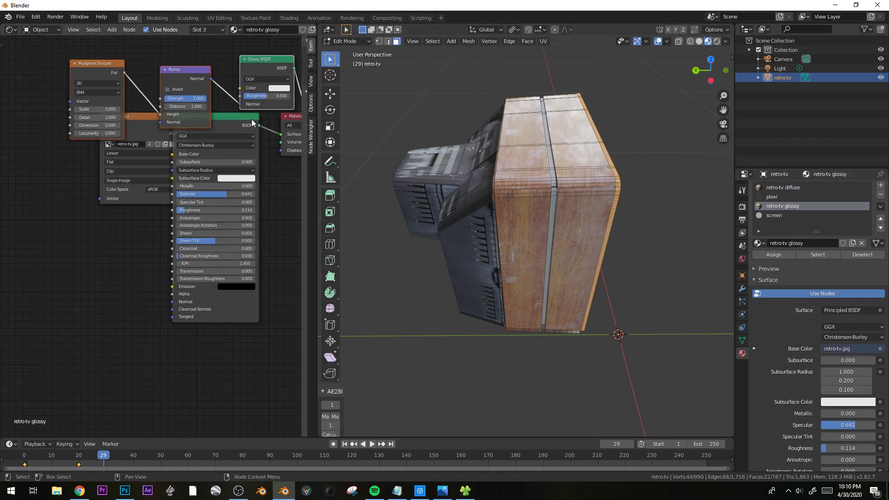
{"action": "key", "text": "x"}
Add a new Musgrave Texture to the retro-tv glossy material and link its Fac to the Principled BSDF's Roughness.
{"action": "left_click_drag", "start_coordinate": [118, 115], "coordinate": [62, 104]}
{"action": "key", "text": "shift+a"}
{"action": "mouse_move", "coordinate": [66, 262]}
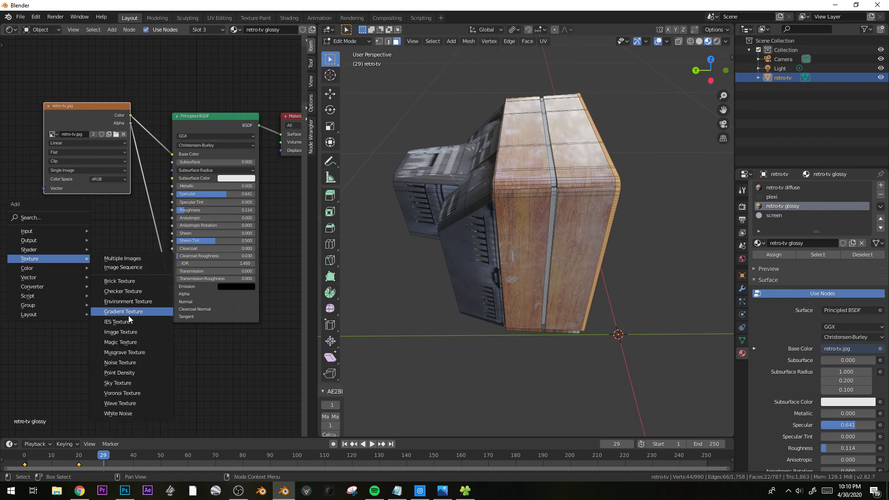
{"action": "left_click", "coordinate": [136, 352]}
{"action": "left_click_drag", "start_coordinate": [92, 258], "coordinate": [172, 209]}
{"action": "left_click_drag", "start_coordinate": [82, 249], "coordinate": [8, 276]}
Insert a ColorRamp between the Musgrave Texture and Roughness, and set its black stop to a grey of value 0.505.
{"action": "middle_click_drag", "start_coordinate": [564, 213], "coordinate": [642, 220]}
{"action": "key", "text": "shift+a"}
{"action": "mouse_move", "coordinate": [50, 336]}
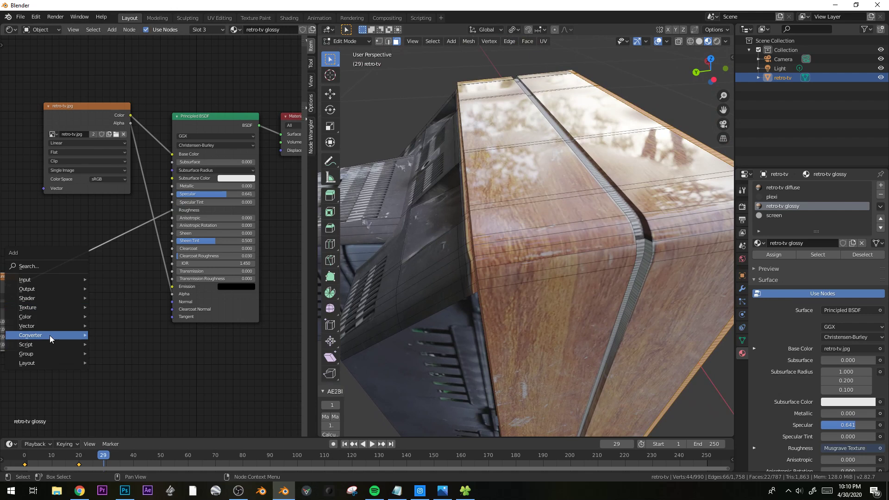
{"action": "left_click", "coordinate": [116, 228]}
{"action": "left_click", "coordinate": [30, 252]}
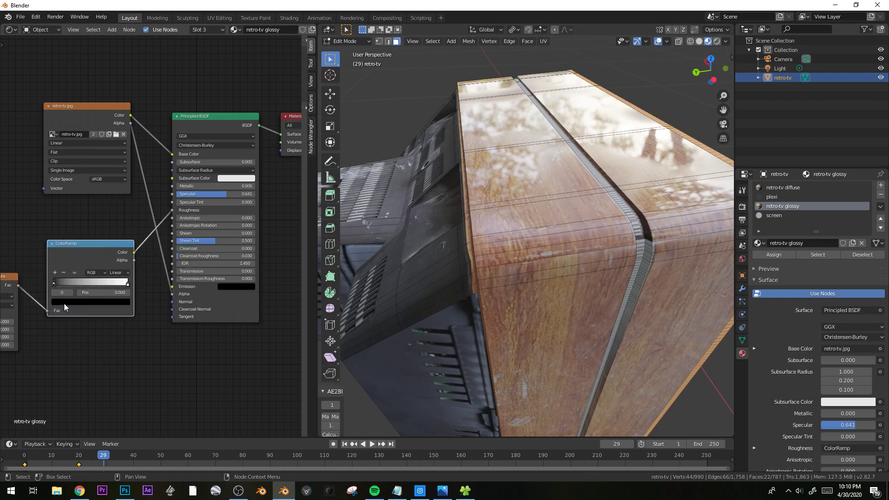
{"action": "left_click", "coordinate": [65, 302]}
{"action": "left_click_drag", "start_coordinate": [114, 238], "coordinate": [114, 224]}
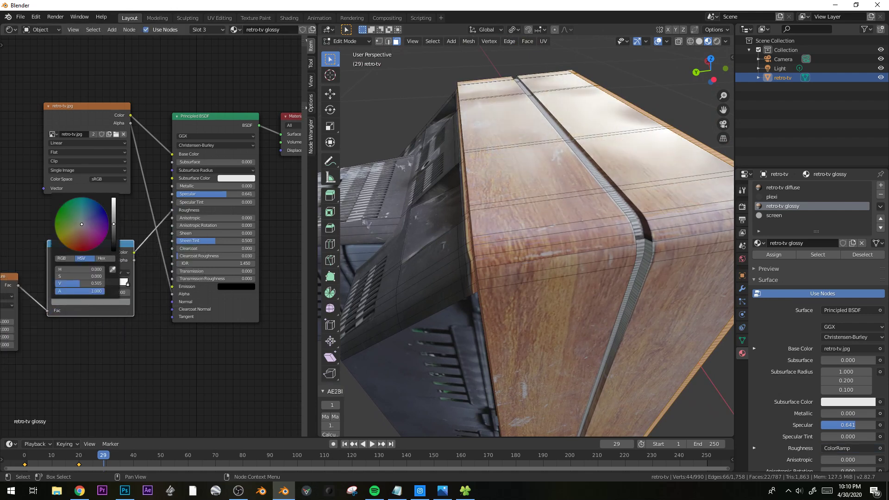
Set the glossy material's Musgrave scale to 4.400 and check the reflections on the TV's front.
{"action": "middle_click_drag", "start_coordinate": [74, 303], "coordinate": [180, 265]}
{"action": "left_click_drag", "start_coordinate": [97, 283], "coordinate": [81, 283]}
{"action": "middle_click_drag", "start_coordinate": [548, 298], "coordinate": [528, 274]}
{"action": "scroll", "coordinate": [518, 278], "scroll_direction": "down", "scroll_amount": 5}
{"action": "scroll", "coordinate": [528, 273], "scroll_direction": "up", "scroll_amount": 6}
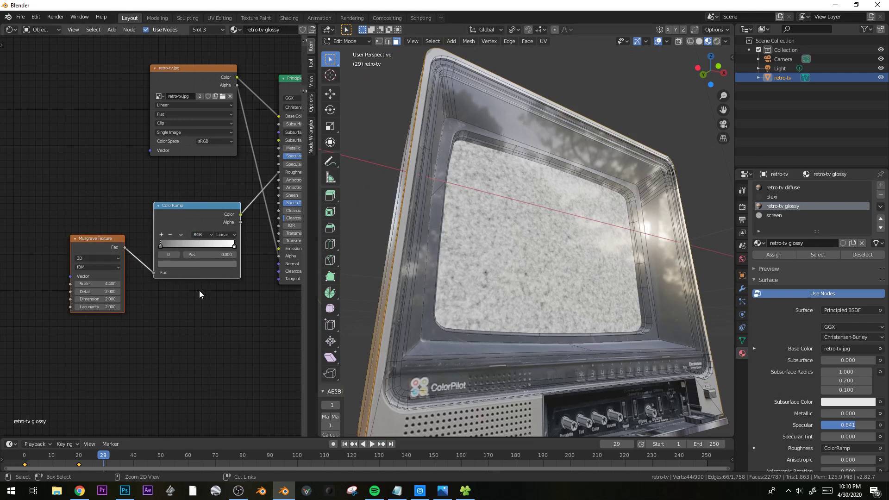
Paste the Musgrave Texture and ColorRamp into the plexi material and link the ColorRamp's Color to the Glossy BSDF's Normal.
{"action": "left_click", "coordinate": [778, 197]}
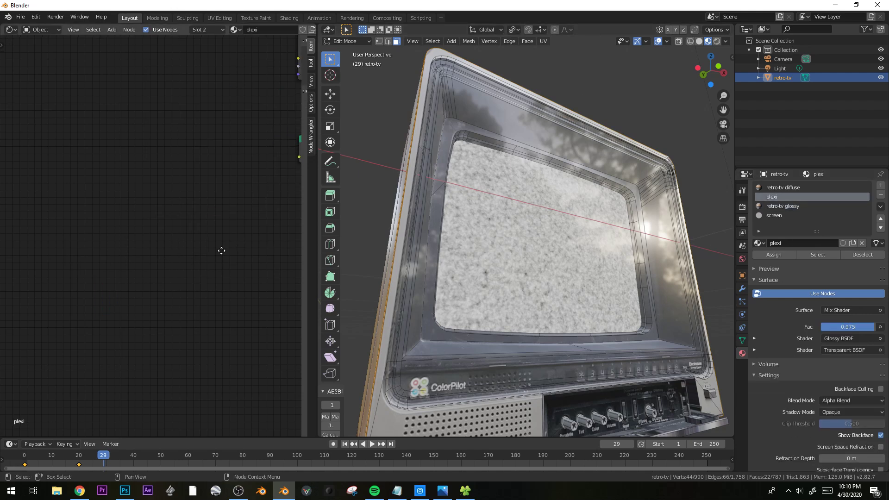
{"action": "middle_click_drag", "start_coordinate": [240, 242], "coordinate": [95, 219]}
{"action": "middle_click_drag", "start_coordinate": [159, 301], "coordinate": [166, 227]}
{"action": "scroll", "coordinate": [159, 226], "scroll_direction": "up", "scroll_amount": 2}
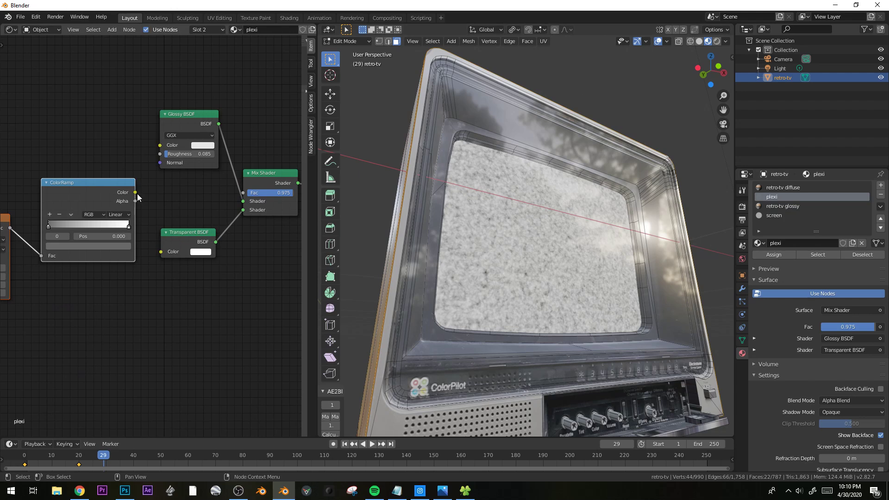
{"action": "left_click_drag", "start_coordinate": [157, 166], "coordinate": [160, 163]}
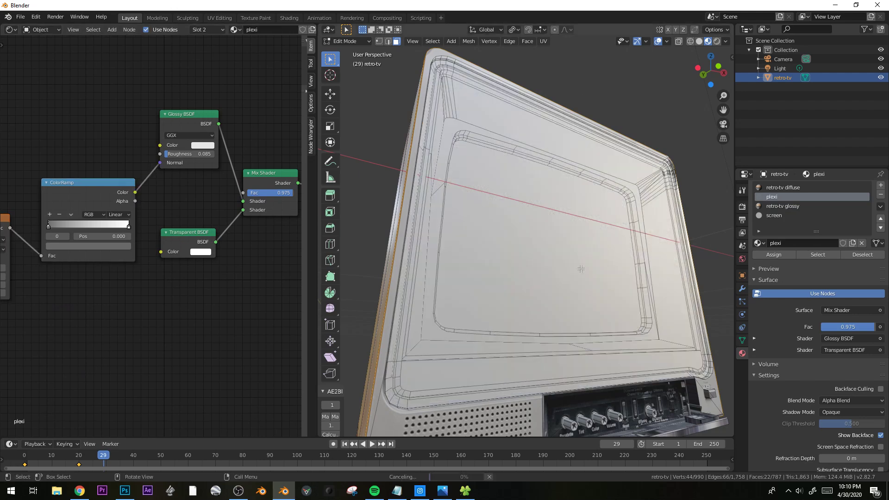
{"action": "middle_click_drag", "start_coordinate": [113, 290], "coordinate": [194, 277]}
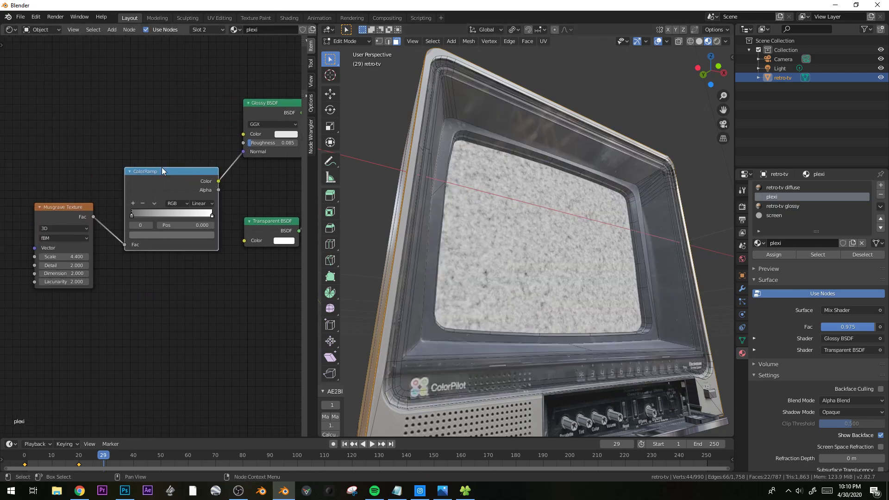
Replace the plexi material's ColorRamp with a Bump node, feeding the Musgrave Fac into Height only and cutting its Normal input link.
{"action": "key", "text": "ctrl+x"}
{"action": "key", "text": "shift+a"}
{"action": "mouse_move", "coordinate": [146, 159]}
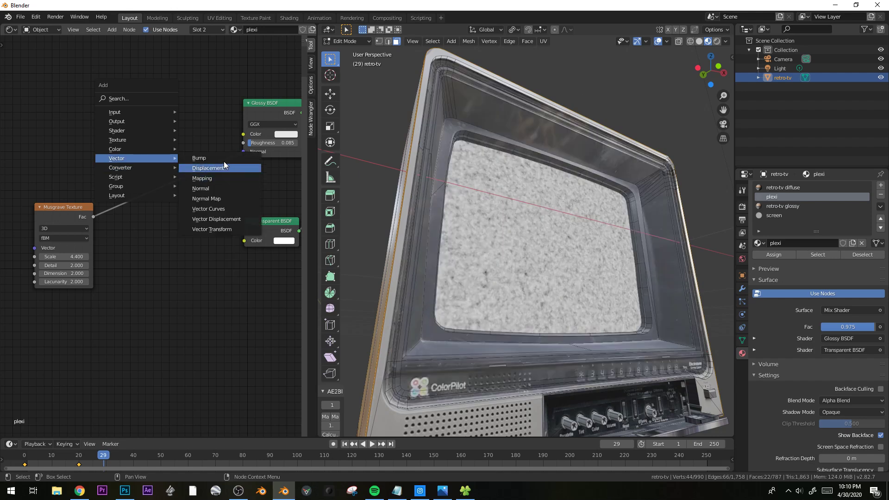
{"action": "left_click", "coordinate": [199, 158]}
{"action": "left_click", "coordinate": [169, 204]}
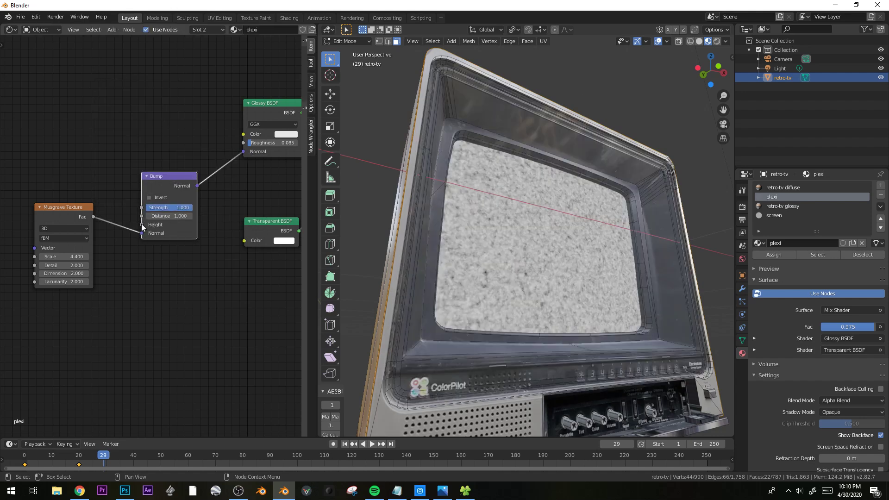
{"action": "left_click_drag", "start_coordinate": [101, 221], "coordinate": [115, 231]}
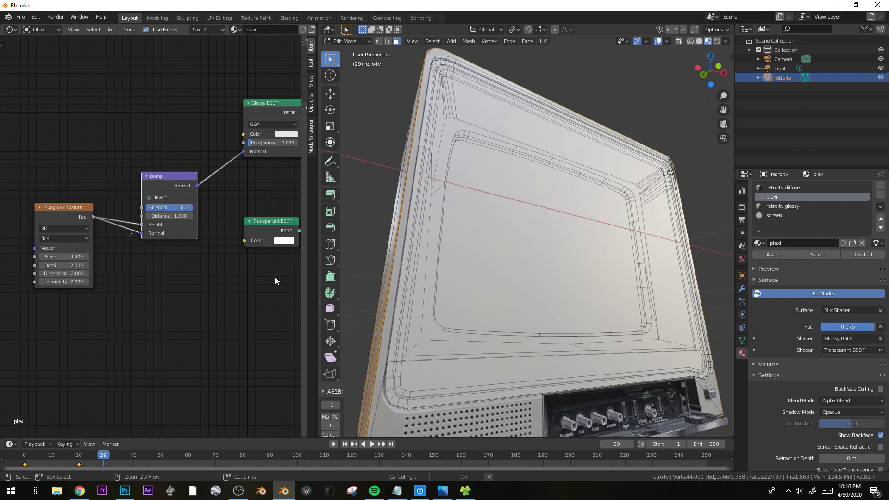
{"action": "right_click_drag", "start_coordinate": [134, 230], "coordinate": [129, 235], "text": "ctrl"}
Set the plexi Bump strength to 0.041 and the Musgrave scale to 1.380 for subtle screen-cover reflections.
{"action": "middle_click_drag", "start_coordinate": [563, 257], "coordinate": [514, 275]}
{"action": "scroll", "coordinate": [635, 271], "scroll_direction": "down", "scroll_amount": 5}
{"action": "scroll", "coordinate": [567, 287], "scroll_direction": "up", "scroll_amount": 3}
{"action": "left_click_drag", "start_coordinate": [164, 207], "coordinate": [120, 208]}
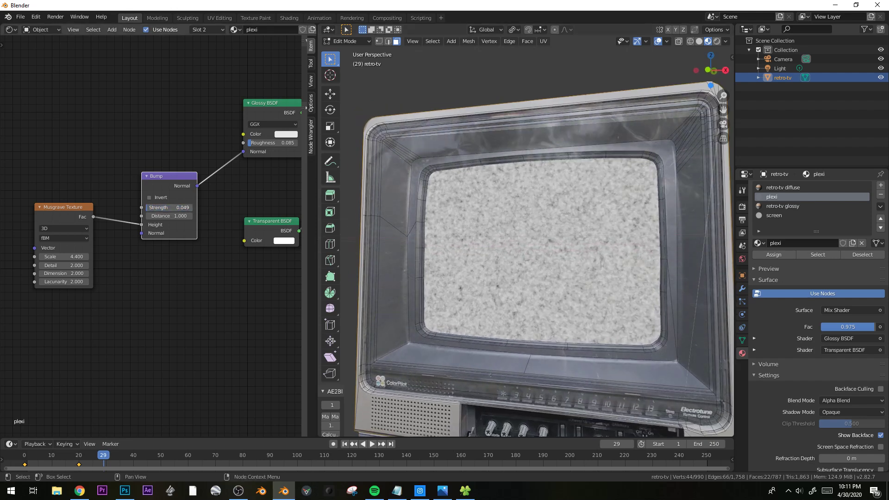
{"action": "left_click_drag", "start_coordinate": [63, 259], "coordinate": [52, 258]}
{"action": "middle_click_drag", "start_coordinate": [547, 253], "coordinate": [574, 228]}
{"action": "left_click_drag", "start_coordinate": [64, 258], "coordinate": [67, 258]}
Leave Edit Mode and examine the finished TV from the back, the front and close up.
{"action": "middle_click_drag", "start_coordinate": [505, 331], "coordinate": [588, 354]}
{"action": "scroll", "coordinate": [536, 341], "scroll_direction": "down", "scroll_amount": 3}
{"action": "key", "text": "Tab"}
{"action": "key", "text": "alt+a"}
{"action": "middle_click_drag", "start_coordinate": [475, 265], "coordinate": [539, 307]}
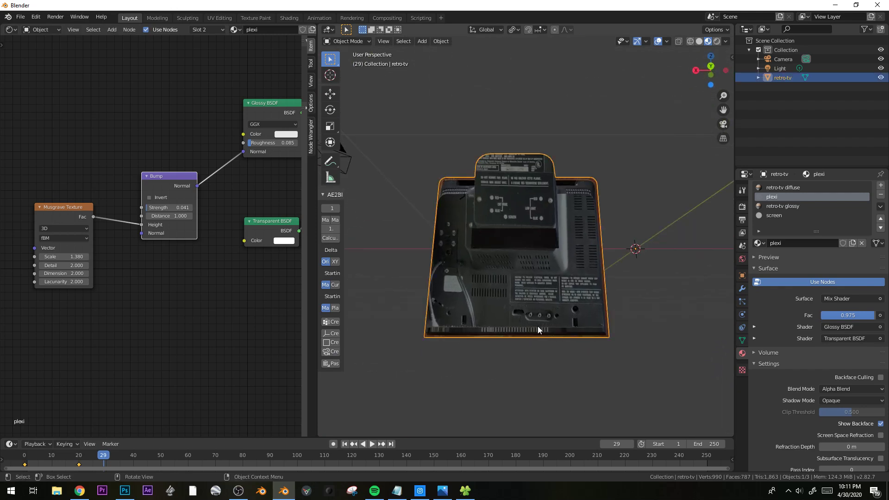
{"action": "middle_click_drag", "start_coordinate": [567, 315], "coordinate": [548, 309]}
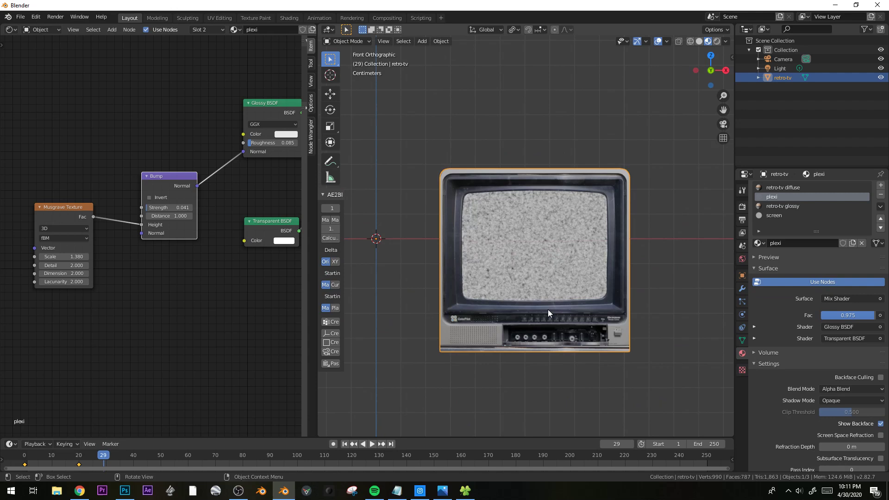
{"action": "middle_click_drag", "start_coordinate": [513, 341], "coordinate": [463, 332]}
{"action": "left_click", "coordinate": [495, 351]}
{"action": "left_click", "coordinate": [528, 292]}
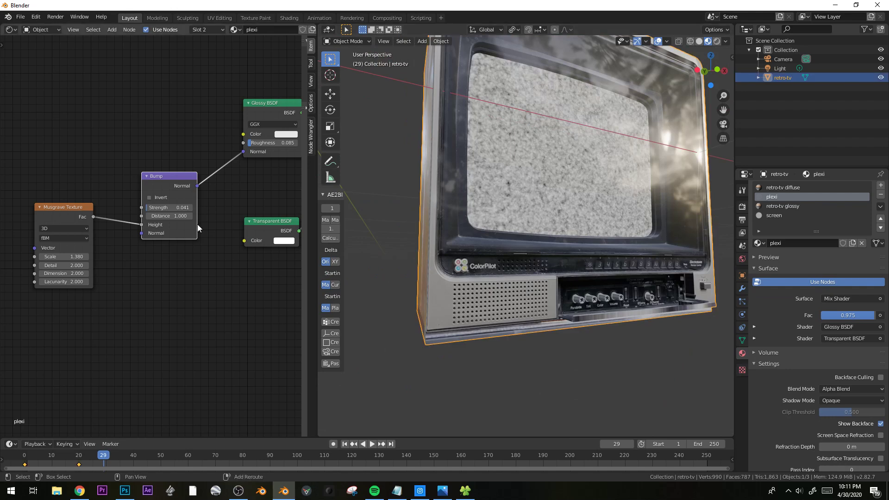
{"action": "key", "text": "shift+F3"}
{"action": "left_click", "coordinate": [15, 30]}
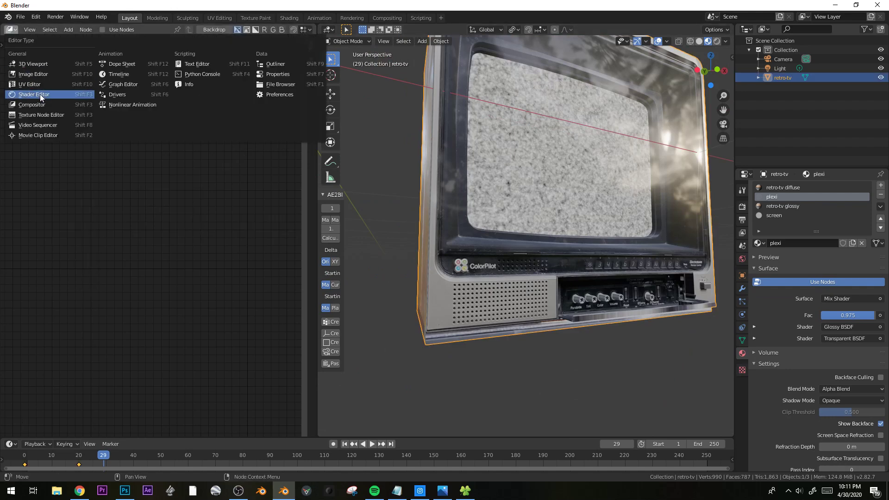
{"action": "left_click", "coordinate": [40, 95]}
Add an RGB Curves node between the photo texture and Base Color in the retro-tv diffuse material.
{"action": "scroll", "coordinate": [153, 222], "scroll_direction": "up", "scroll_amount": 3}
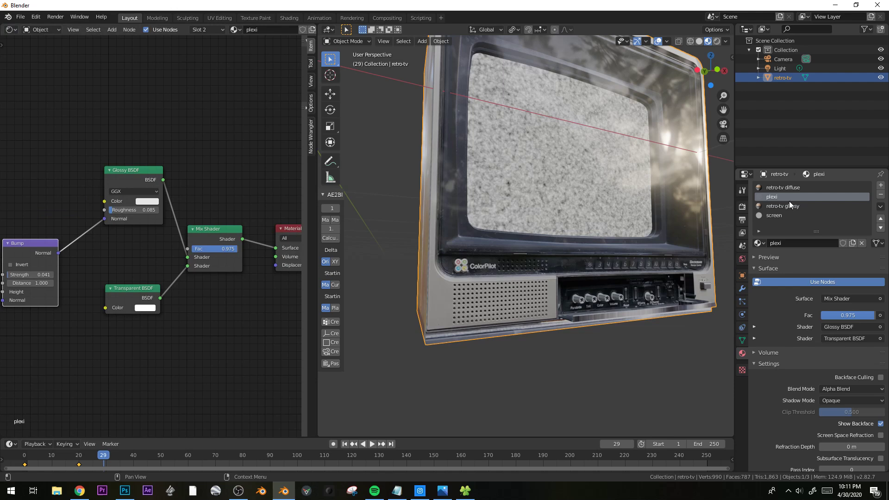
{"action": "left_click", "coordinate": [783, 187]}
{"action": "middle_click_drag", "start_coordinate": [558, 302], "coordinate": [680, 252]}
{"action": "middle_click_drag", "start_coordinate": [183, 234], "coordinate": [102, 228]}
{"action": "key", "text": "shift+a"}
{"action": "mouse_move", "coordinate": [65, 149]}
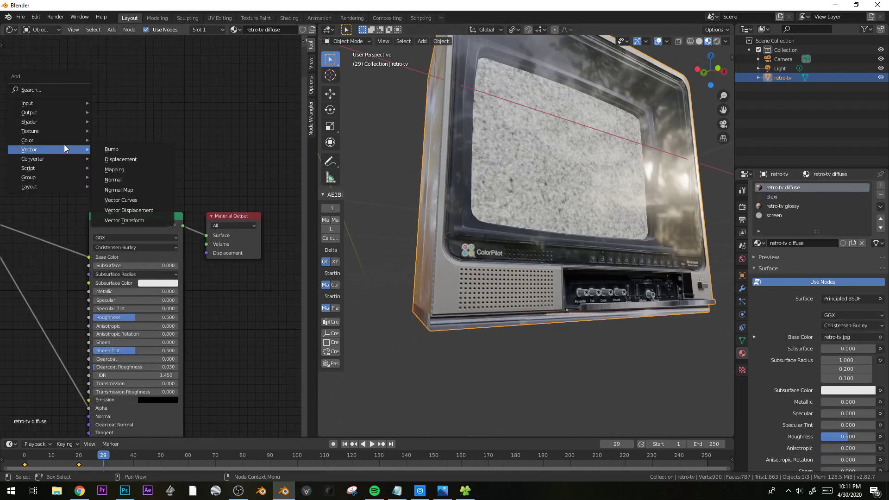
{"action": "left_click", "coordinate": [127, 202]}
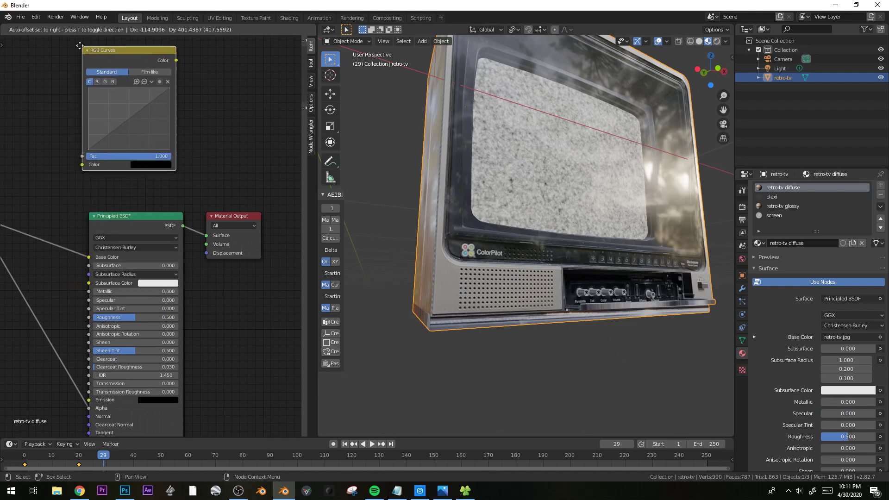
{"action": "left_click", "coordinate": [76, 257]}
Darken the diffuse photo with RGB Curves points at about X 0.536, Y 0.381 and X 0.100, Y 0.063.
{"action": "left_click_drag", "start_coordinate": [65, 204], "coordinate": [69, 210]}
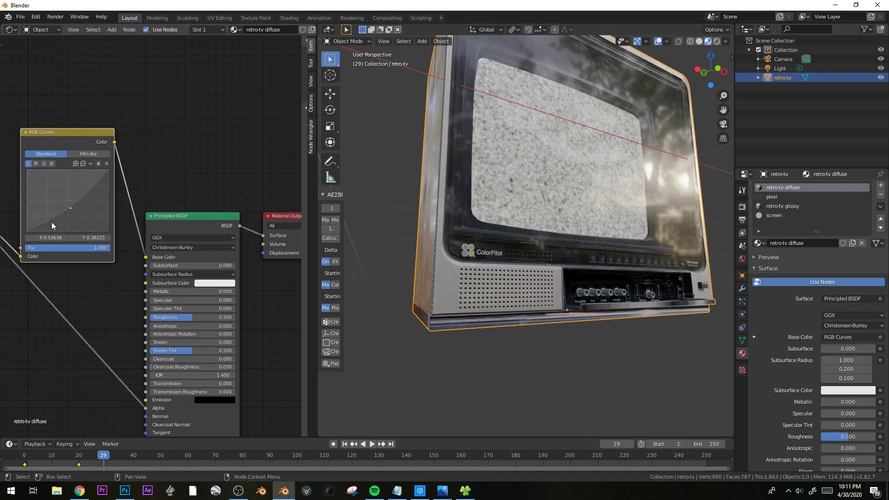
{"action": "left_click", "coordinate": [36, 226]}
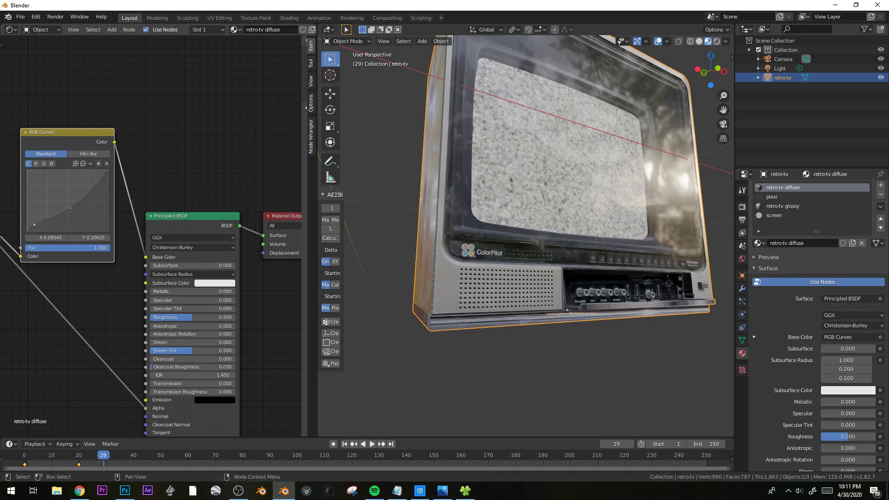
{"action": "left_click_drag", "start_coordinate": [36, 227], "coordinate": [36, 228]}
Pick the speaker grille face in Edit Mode from the front view to identify its material, and clear the selection.
{"action": "key", "text": "Tab"}
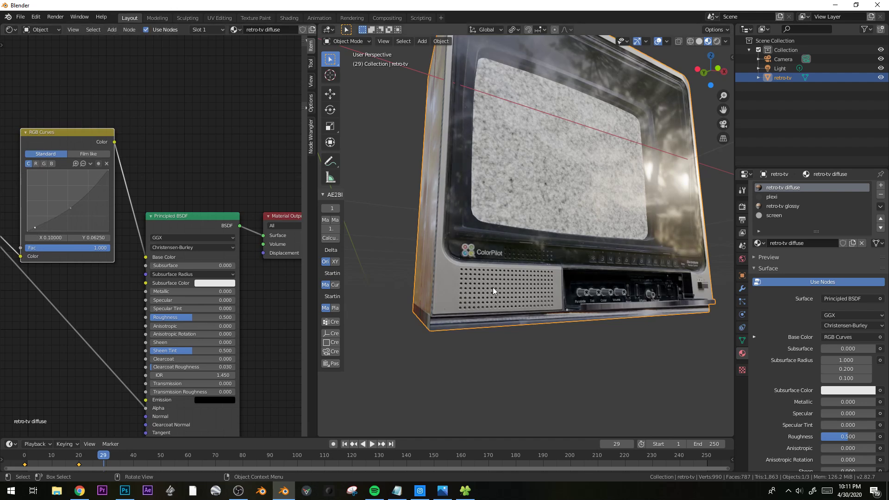
{"action": "key", "text": "KP_1"}
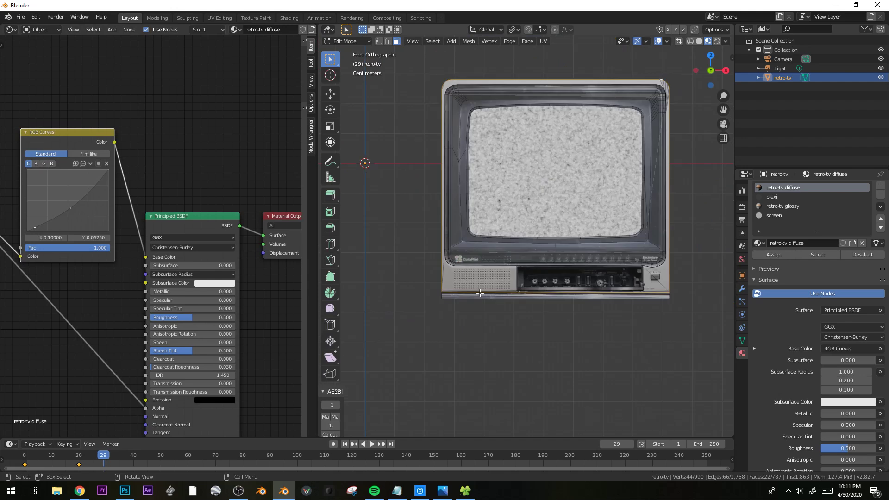
{"action": "left_click", "coordinate": [481, 283]}
{"action": "middle_click_drag", "start_coordinate": [480, 278], "coordinate": [503, 292], "text": "shift"}
{"action": "scroll", "coordinate": [481, 274], "scroll_direction": "up", "scroll_amount": 1}
{"action": "scroll", "coordinate": [476, 253], "scroll_direction": "down", "scroll_amount": 1}
{"action": "left_click", "coordinate": [429, 182]}
{"action": "scroll", "coordinate": [429, 182], "scroll_direction": "up", "scroll_amount": 1}
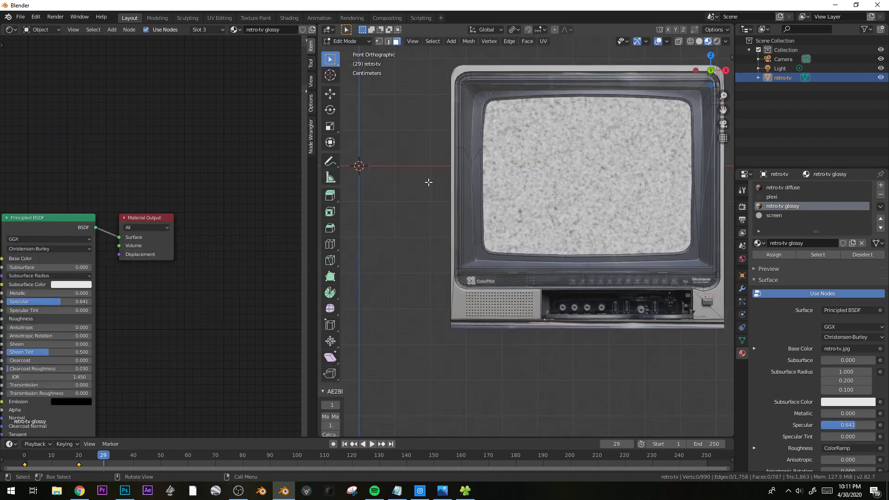
Add a cube to the TV mesh at the 3D cursor and scale it to 0.063.
{"action": "middle_click_drag", "start_coordinate": [487, 308], "coordinate": [470, 342], "text": "shift"}
{"action": "left_click_drag", "start_coordinate": [317, 180], "coordinate": [203, 181]}
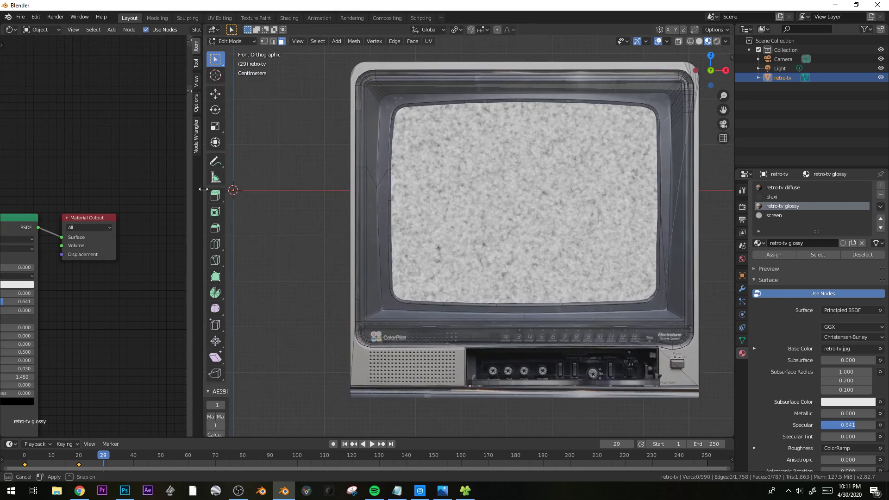
{"action": "middle_click_drag", "start_coordinate": [311, 145], "coordinate": [340, 157], "text": "shift"}
{"action": "key", "text": "shift+a"}
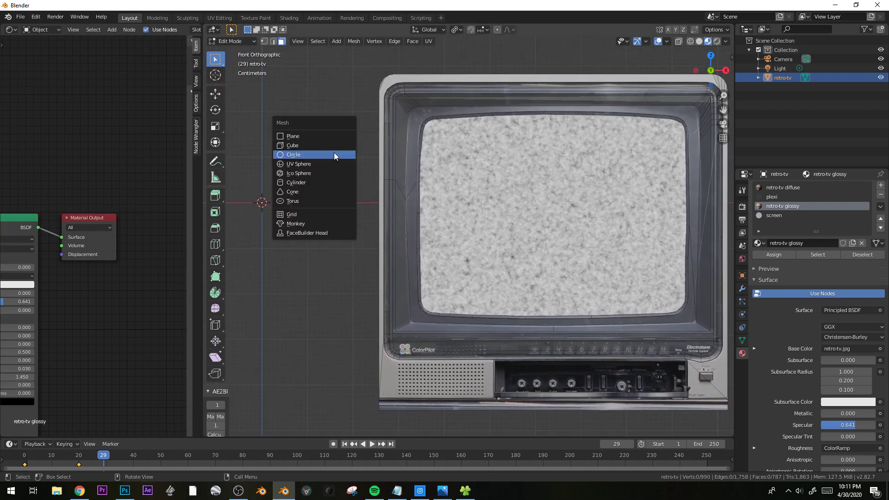
{"action": "left_click", "coordinate": [329, 144]}
{"action": "key", "text": "s"}
{"action": "left_click", "coordinate": [286, 205]}
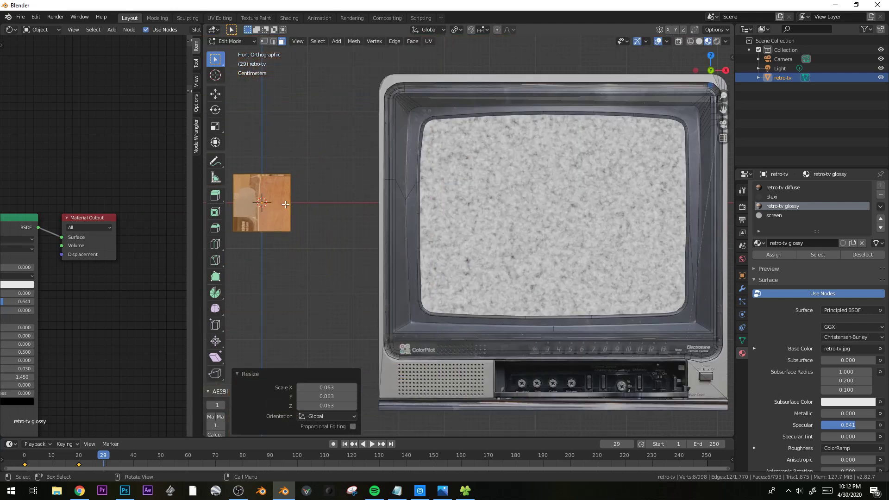
Place the cube against the TV's outer side in front view and stretch it 2.242 along Z.
{"action": "key", "text": "g"}
{"action": "left_click", "coordinate": [374, 214]}
{"action": "key", "text": "s"}
{"action": "key", "text": "z"}
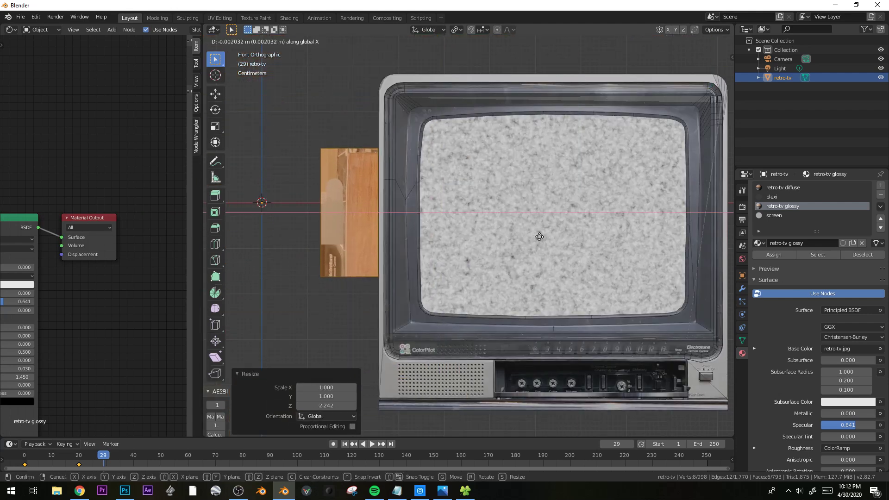
{"action": "left_click", "coordinate": [540, 237]}
Move the box's outer side face 0.0496 m along X toward the TV to make the box narrower.
{"action": "middle_click_drag", "start_coordinate": [339, 209], "coordinate": [384, 236]}
{"action": "left_click", "coordinate": [347, 256]}
{"action": "key", "text": "g"}
{"action": "key", "text": "x"}
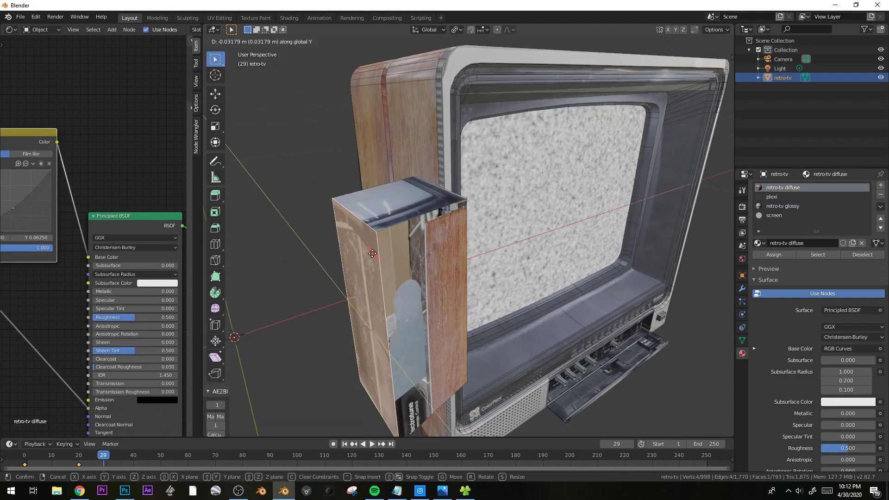
{"action": "left_click", "coordinate": [380, 250]}
{"action": "key", "text": "KP_7"}
{"action": "key", "text": "y"}
{"action": "right_click", "coordinate": [443, 229]}
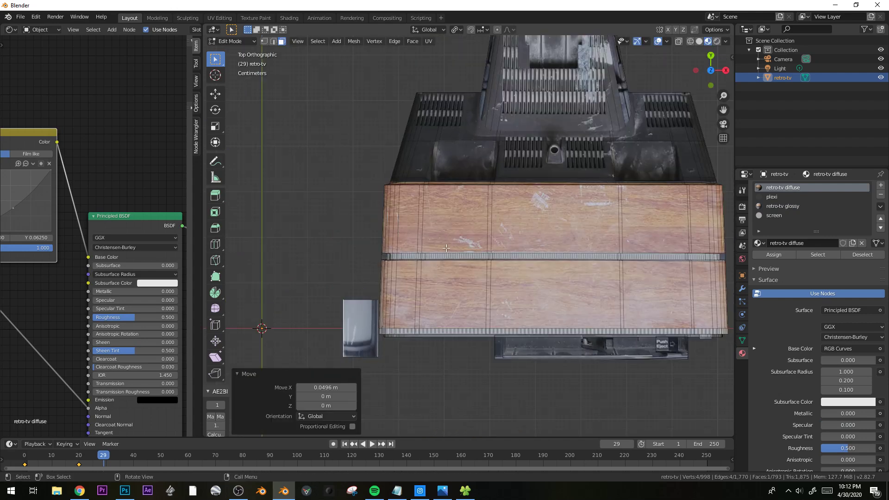
Select the whole linked box and move it 0.061 m along Y alongside the TV cabinet.
{"action": "key", "text": "ctrl+l"}
{"action": "key", "text": "g"}
{"action": "key", "text": "y"}
{"action": "left_click", "coordinate": [438, 227]}
Move the box's back face forward along Y to reduce the box to a thin front slab.
{"action": "scroll", "coordinate": [411, 258], "scroll_direction": "up", "scroll_amount": 2}
{"action": "key", "text": "alt+z"}
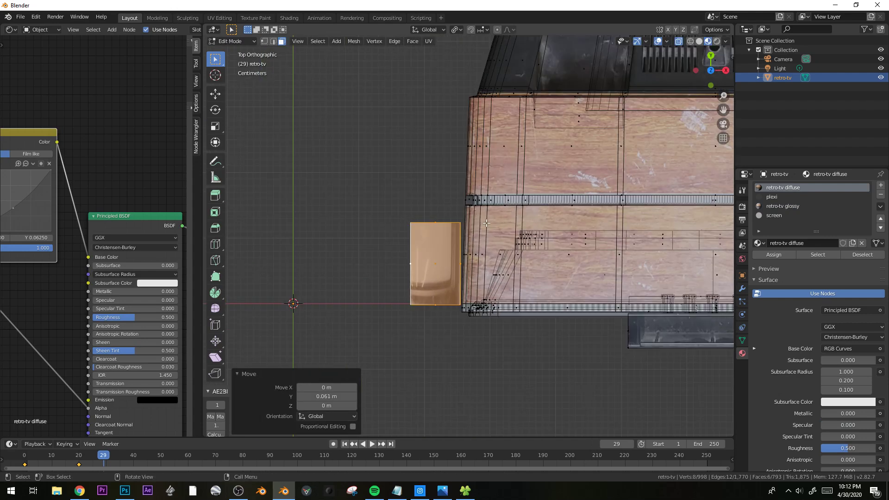
{"action": "left_click", "coordinate": [440, 221]}
{"action": "key", "text": "g"}
{"action": "key", "text": "y"}
{"action": "left_click", "coordinate": [440, 287]}
Select the whole linked slab and shift it along X to sit beside the cabinet wall.
{"action": "scroll", "coordinate": [508, 263], "scroll_direction": "up", "scroll_amount": 2}
{"action": "key", "text": "g"}
{"action": "key", "text": "x"}
{"action": "key", "text": "Escape"}
{"action": "key", "text": "ctrl+l"}
{"action": "key", "text": "g"}
{"action": "key", "text": "x"}
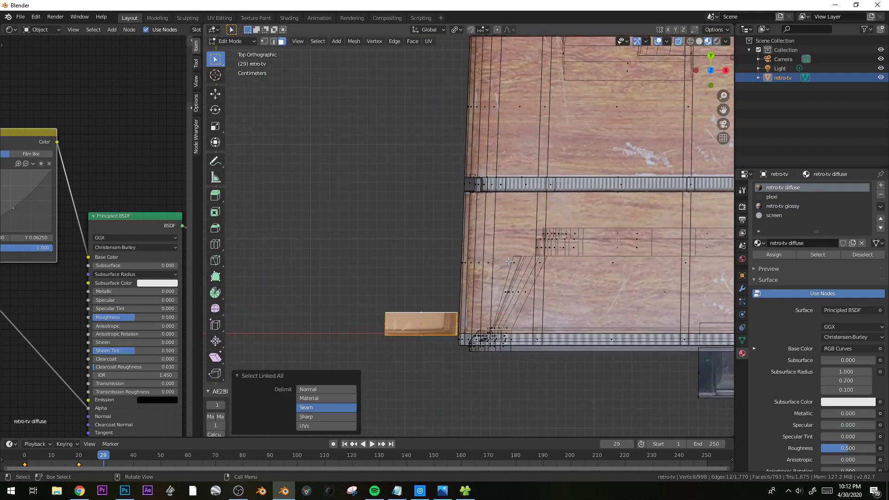
{"action": "left_click", "coordinate": [511, 261]}
Extrude the slab's back face 0.124 m toward the rear of the TV and nudge it closer to the cabinet.
{"action": "left_click", "coordinate": [425, 309]}
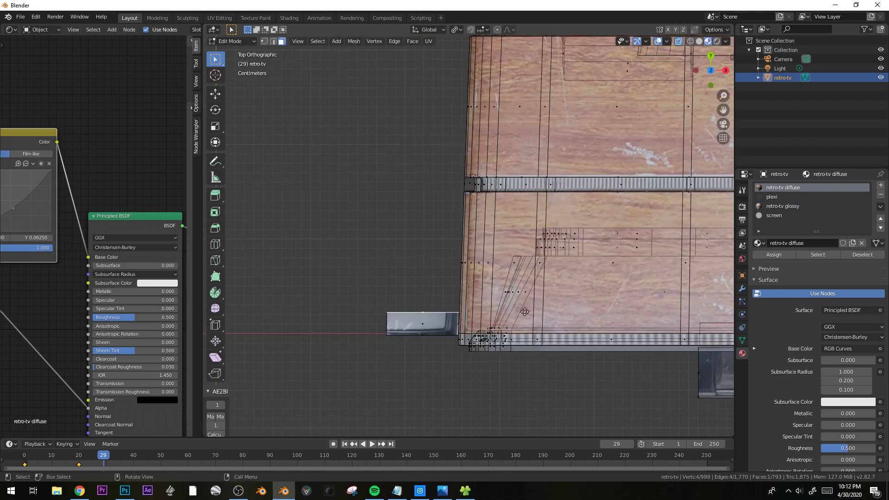
{"action": "key", "text": "e"}
{"action": "left_click", "coordinate": [485, 148]}
{"action": "key", "text": "g"}
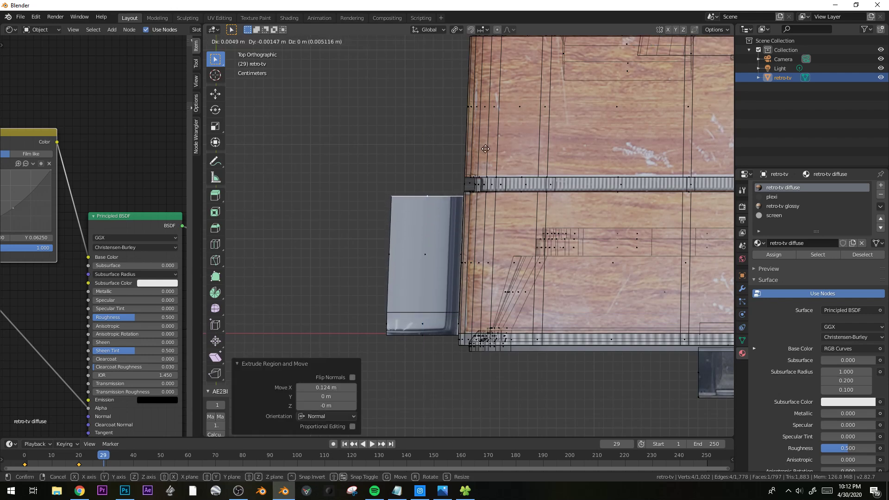
{"action": "left_click", "coordinate": [486, 149]}
Select the whole linked side speaker box and scale its height by 0.786 along Z.
{"action": "middle_click_drag", "start_coordinate": [487, 151], "coordinate": [567, 88]}
{"action": "scroll", "coordinate": [592, 155], "scroll_direction": "down", "scroll_amount": 6}
{"action": "key", "text": "ctrl+l"}
{"action": "key", "text": "alt+z"}
{"action": "key", "text": "s"}
{"action": "key", "text": "z"}
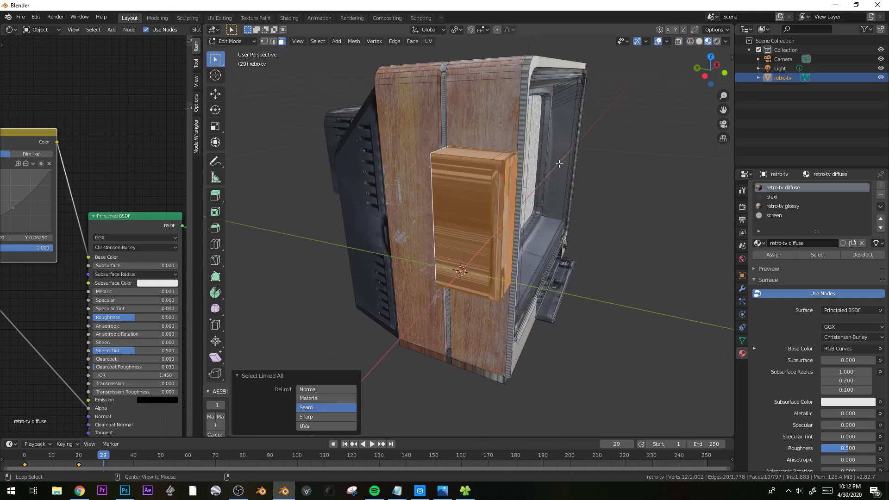
{"action": "left_click", "coordinate": [576, 173]}
Taper the speaker box by moving its rear outer vertical edge about 0.04 m along X toward the cabinet.
{"action": "key", "text": "KP_1"}
{"action": "key", "text": "KP_7"}
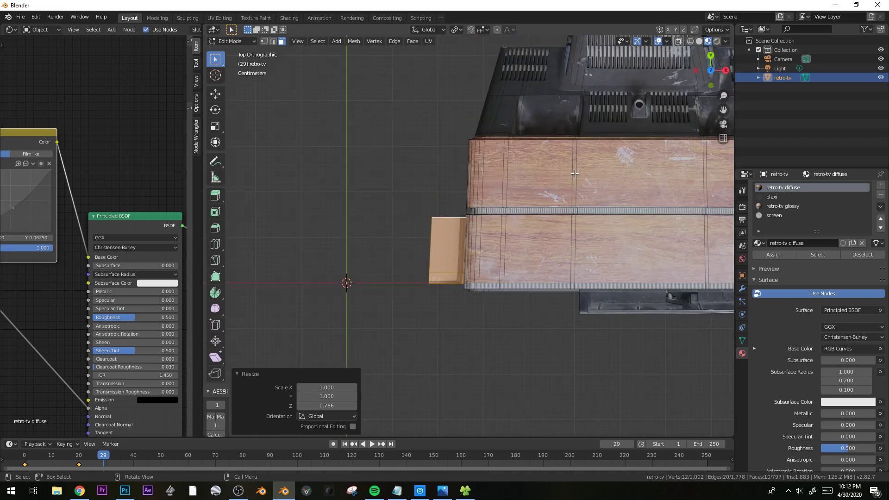
{"action": "key", "text": "KP_1"}
{"action": "middle_click_drag", "start_coordinate": [515, 184], "coordinate": [489, 218]}
{"action": "left_click", "coordinate": [486, 217]}
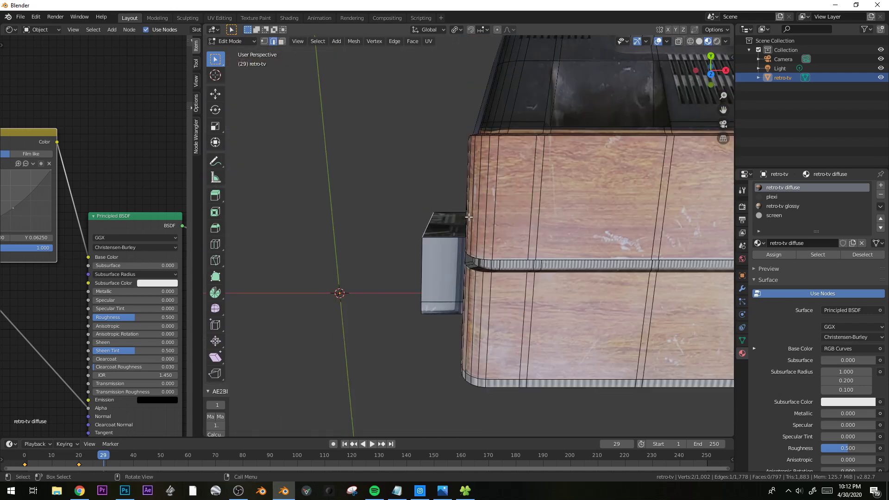
{"action": "key", "text": "KP_7"}
{"action": "key", "text": "g"}
{"action": "key", "text": "x"}
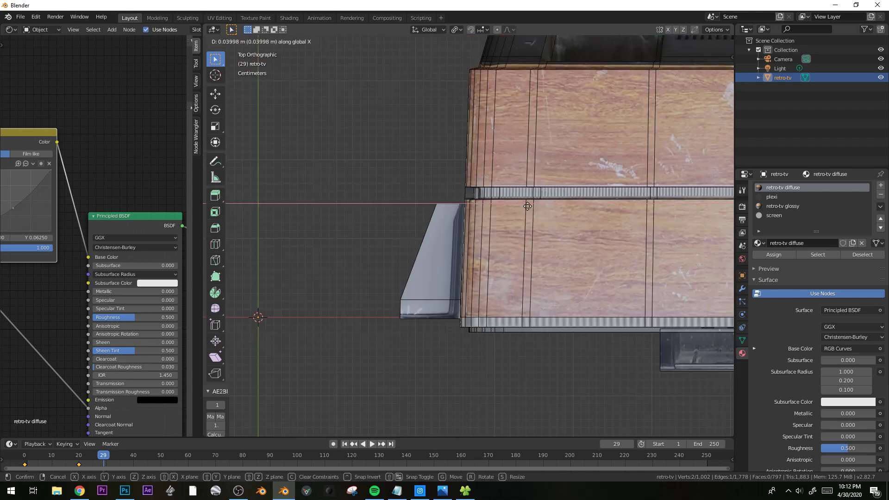
{"action": "left_click", "coordinate": [527, 206]}
Bevel the speaker box's outer upper and lower edges with a 0.0278 m offset and 5 segments.
{"action": "middle_click_drag", "start_coordinate": [527, 206], "coordinate": [498, 157]}
{"action": "left_click", "coordinate": [498, 157], "text": "shift"}
{"action": "middle_click_drag", "start_coordinate": [536, 207], "coordinate": [463, 241]}
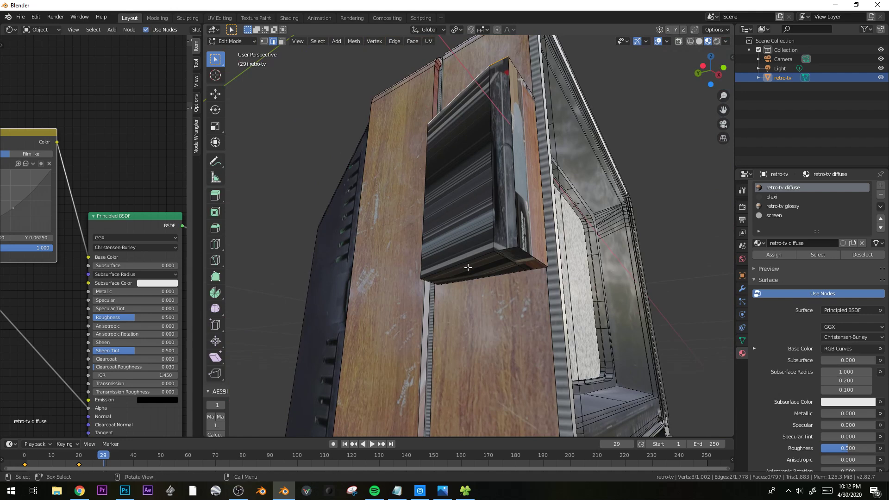
{"action": "key", "text": "ctrl+b"}
{"action": "scroll", "coordinate": [649, 291], "scroll_direction": "up", "scroll_amount": 4}
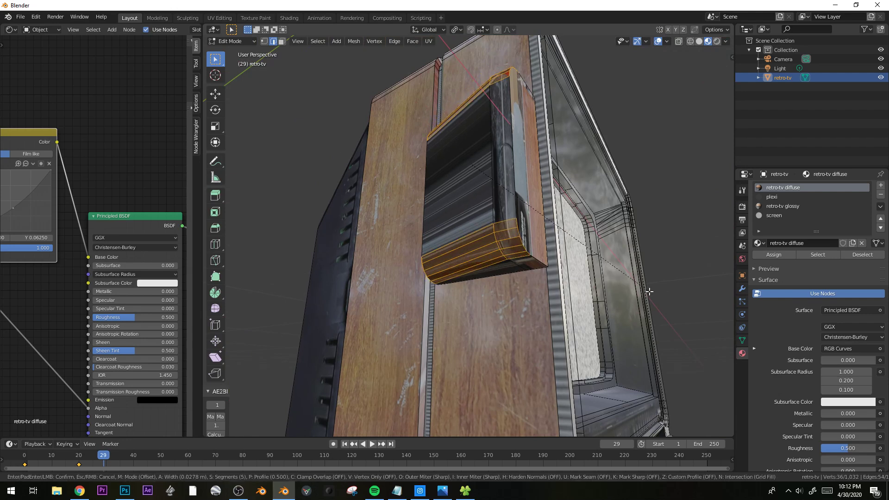
{"action": "left_click", "coordinate": [649, 291]}
{"action": "middle_click_drag", "start_coordinate": [649, 291], "coordinate": [588, 281]}
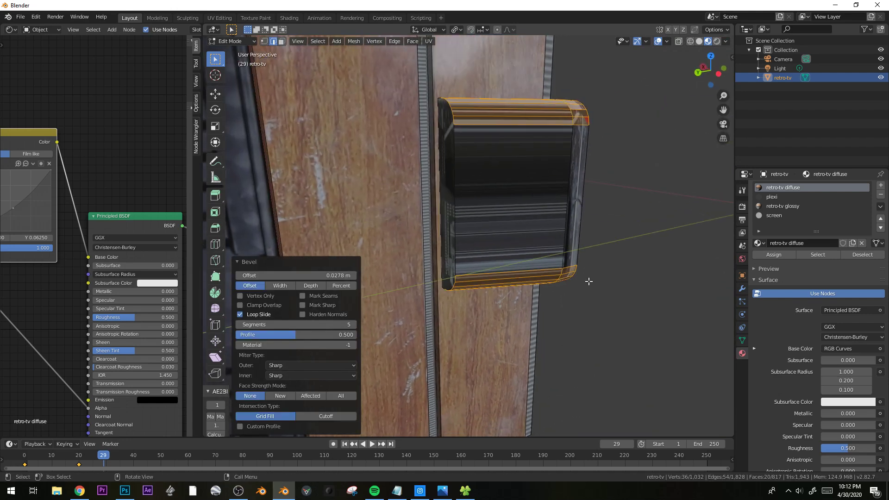
{"action": "middle_click_drag", "start_coordinate": [494, 156], "coordinate": [458, 230]}
{"action": "key", "text": "Tab"}
{"action": "key", "text": "Tab"}
Inset the speaker's front face by about 0.004 m and grow the selection to include the surrounding border.
{"action": "key", "text": "KP_1"}
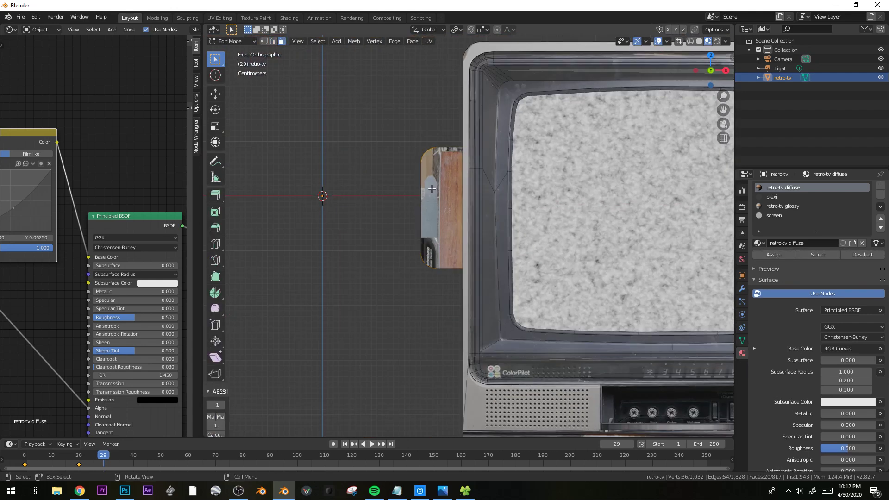
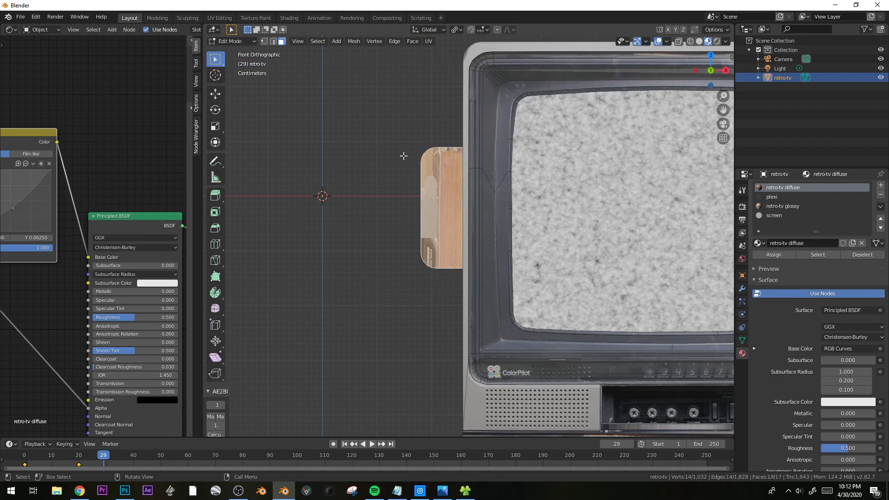
{"action": "key", "text": "i"}
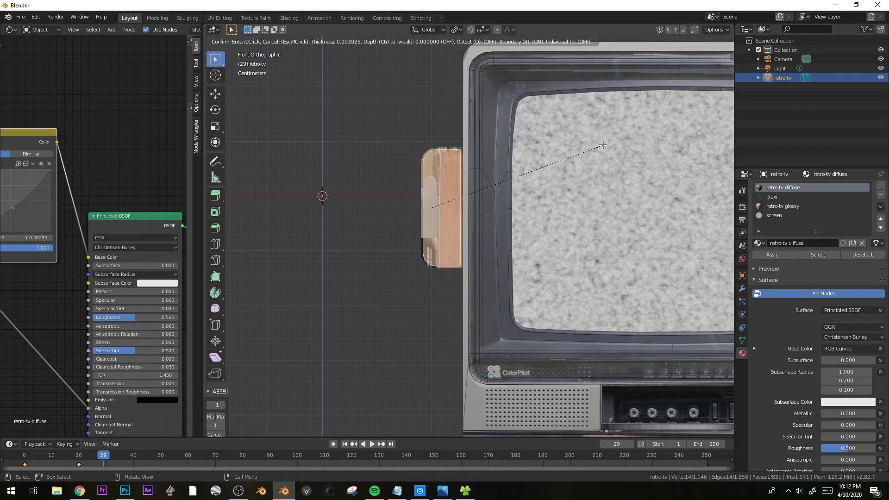
{"action": "left_click", "coordinate": [601, 146]}
{"action": "key", "text": "ctrl+KP_Add"}
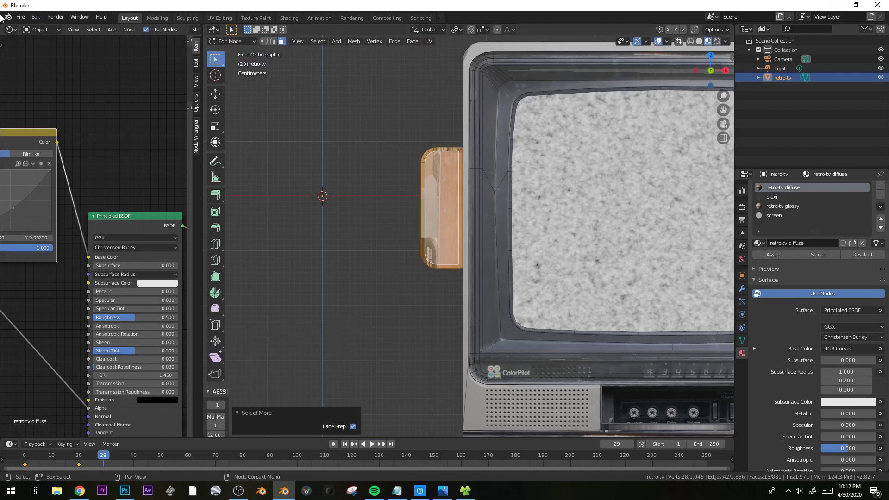
Switch the node editor area to the UV Editor, widen it and hide the 3D viewport gizmos.
{"action": "left_click", "coordinate": [11, 30]}
{"action": "left_click", "coordinate": [39, 85]}
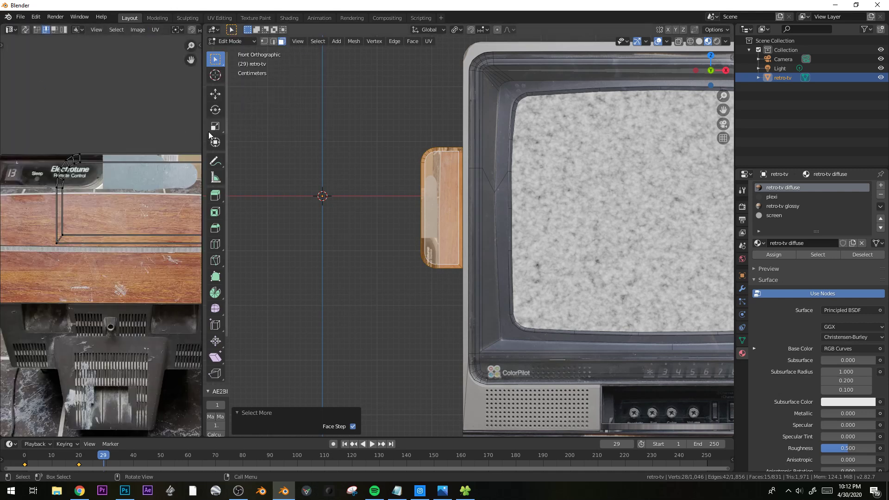
{"action": "left_click_drag", "start_coordinate": [204, 231], "coordinate": [371, 231]}
{"action": "middle_click_drag", "start_coordinate": [283, 181], "coordinate": [282, 153]}
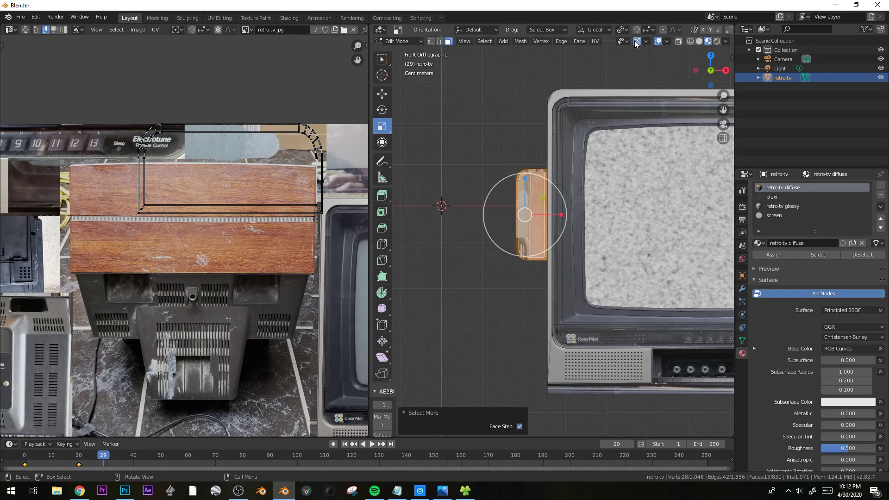
{"action": "left_click", "coordinate": [657, 43]}
{"action": "left_click", "coordinate": [658, 43]}
{"action": "scroll", "coordinate": [511, 181], "scroll_direction": "up", "scroll_amount": 3}
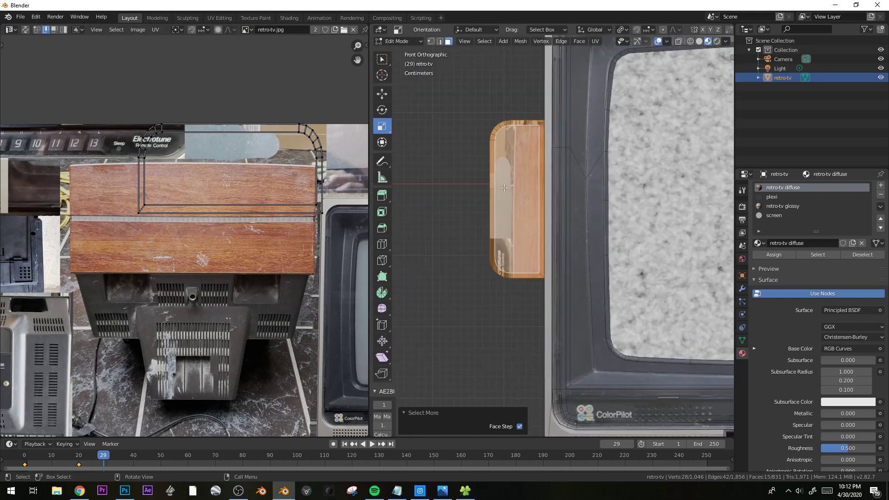
Unwrap the speaker's front faces with Project From View, move their UVs toward the grille photo and rotate them 90°.
{"action": "key", "text": "u"}
{"action": "left_click", "coordinate": [510, 189]}
{"action": "key", "text": "g"}
{"action": "left_click", "coordinate": [173, 333]}
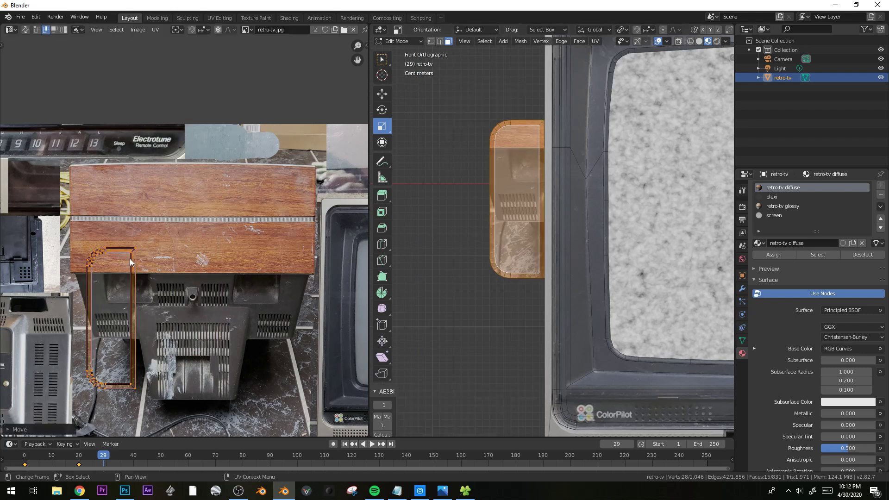
{"action": "middle_click_drag", "start_coordinate": [172, 333], "coordinate": [73, 166]}
{"action": "key", "text": "g"}
{"action": "left_click", "coordinate": [307, 307]}
{"action": "scroll", "coordinate": [216, 230], "scroll_direction": "up", "scroll_amount": 1}
{"action": "type", "text": "r90"}
{"action": "left_click", "coordinate": [222, 253]}
Move and scale the speaker front's UVs to fit over the dotted speaker grille in the photo.
{"action": "key", "text": "g"}
{"action": "left_click", "coordinate": [265, 210]}
{"action": "key", "text": "s"}
{"action": "key", "text": "x"}
{"action": "key", "text": "x"}
{"action": "left_click", "coordinate": [286, 231]}
{"action": "key", "text": "g"}
{"action": "left_click", "coordinate": [288, 226]}
{"action": "key", "text": "s"}
{"action": "left_click", "coordinate": [329, 221]}
Nudge the speaker front's UVs, including along X, to centre them on the grille holes.
{"action": "key", "text": "g"}
{"action": "left_click", "coordinate": [323, 219]}
{"action": "key", "text": "g"}
{"action": "key", "text": "x"}
{"action": "left_click", "coordinate": [324, 219]}
{"action": "scroll", "coordinate": [560, 182], "scroll_direction": "up", "scroll_amount": 1}
{"action": "middle_click_drag", "start_coordinate": [560, 183], "coordinate": [598, 194], "text": "shift"}
{"action": "scroll", "coordinate": [272, 235], "scroll_direction": "up", "scroll_amount": 1}
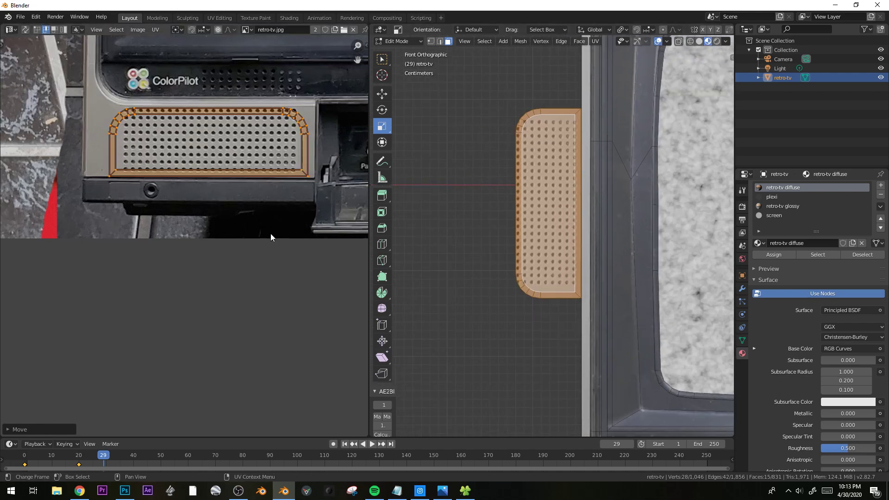
Refine the grille UVs with a small vertical move, a slight rescale and a small shift along X.
{"action": "key", "text": "g"}
{"action": "key", "text": "y"}
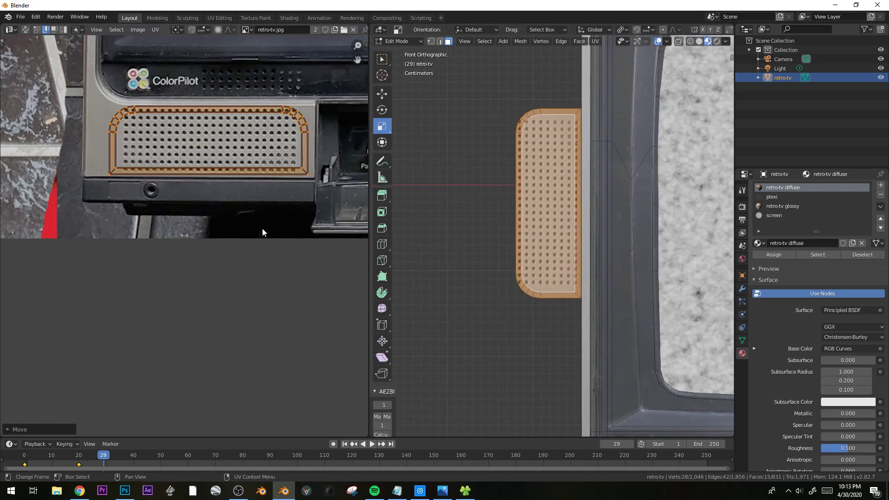
{"action": "key", "text": "s"}
{"action": "left_click", "coordinate": [289, 223]}
{"action": "key", "text": "g"}
{"action": "key", "text": "x"}
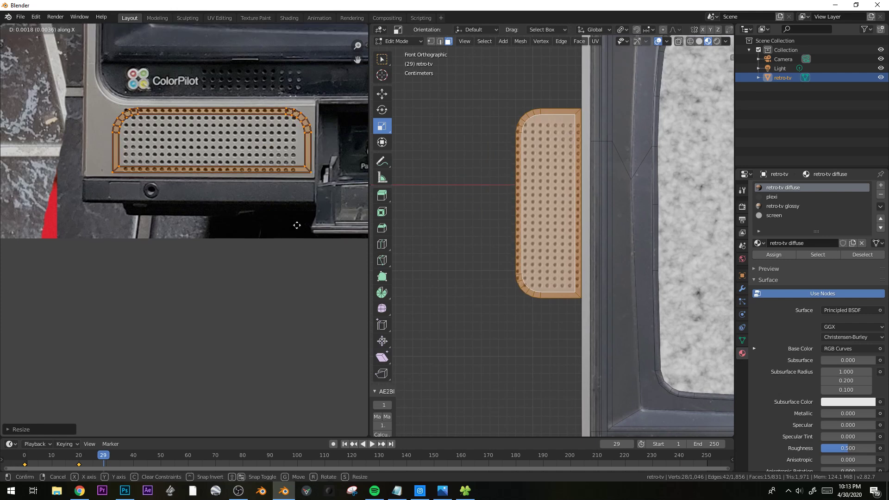
{"action": "left_click", "coordinate": [295, 225]}
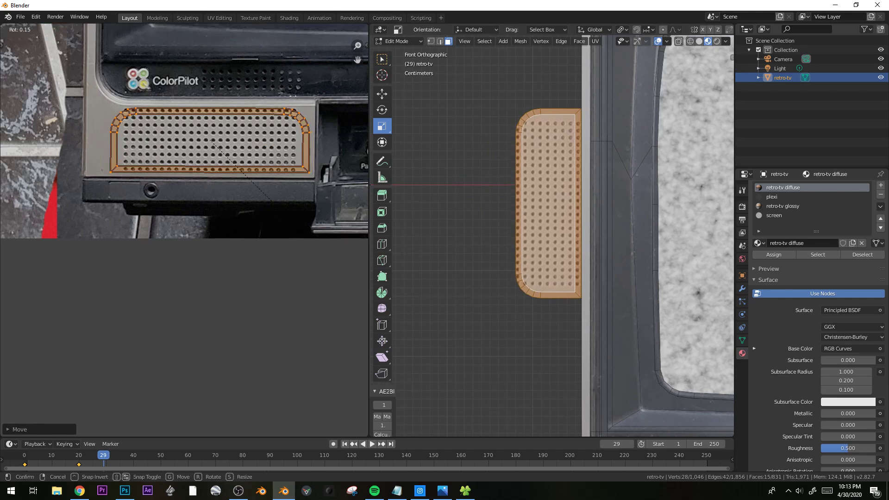
Select the border face loop around the speaker's front and adjust its UVs with a scale and a rotation.
{"action": "left_click", "coordinate": [526, 118], "text": "alt"}
{"action": "left_click", "coordinate": [531, 113], "text": "alt"}
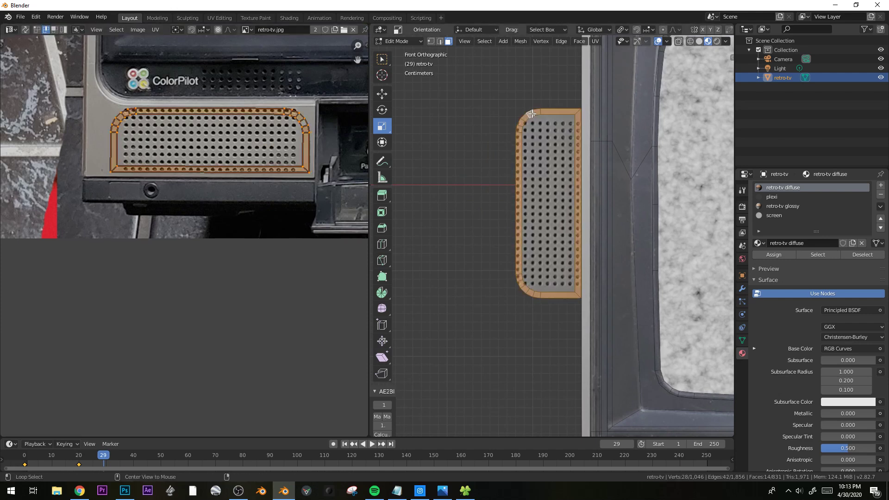
{"action": "key", "text": "s"}
{"action": "left_click", "coordinate": [86, 153]}
{"action": "key", "text": "r"}
{"action": "left_click", "coordinate": [158, 101]}
Unwrap the face loop around the speaker's thin front edge with Project From View.
{"action": "key", "text": "Tab"}
{"action": "middle_click_drag", "start_coordinate": [489, 166], "coordinate": [584, 204]}
{"action": "key", "text": "Tab"}
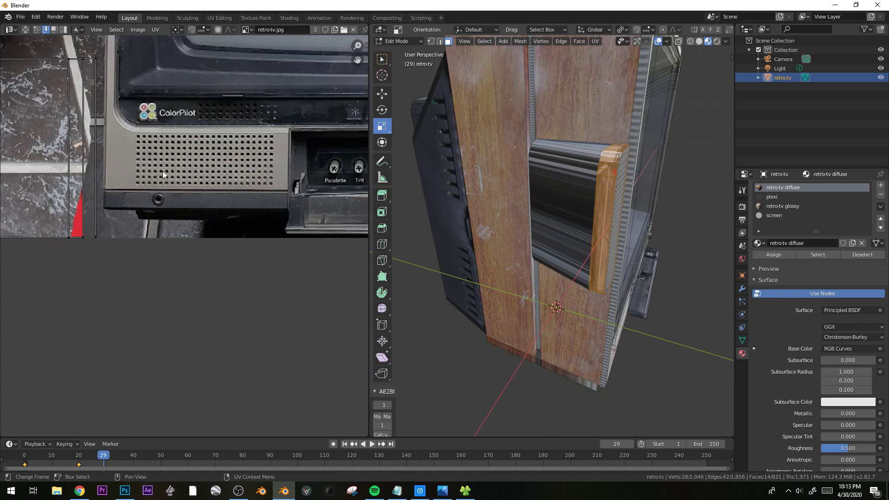
{"action": "scroll", "coordinate": [163, 174], "scroll_direction": "down", "scroll_amount": 2}
{"action": "key", "text": "KP_7"}
{"action": "key", "text": "KP_3"}
{"action": "key", "text": "KP_1"}
{"action": "key", "text": "KP_7"}
{"action": "key", "text": "u"}
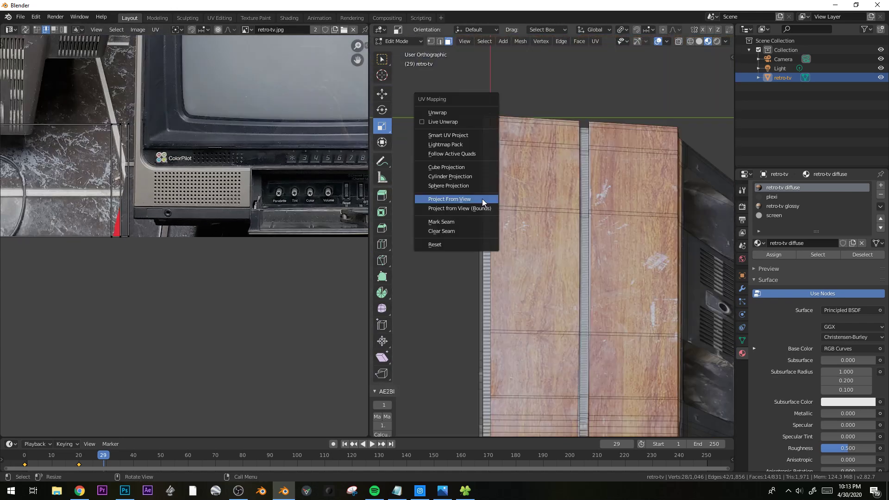
{"action": "left_click", "coordinate": [483, 198]}
Move the edge loop's UVs onto the wood cabinet photo and rotate them parallel to the ribbed trim strip.
{"action": "scroll", "coordinate": [128, 145], "scroll_direction": "down", "scroll_amount": 2}
{"action": "key", "text": "g"}
{"action": "left_click", "coordinate": [127, 146]}
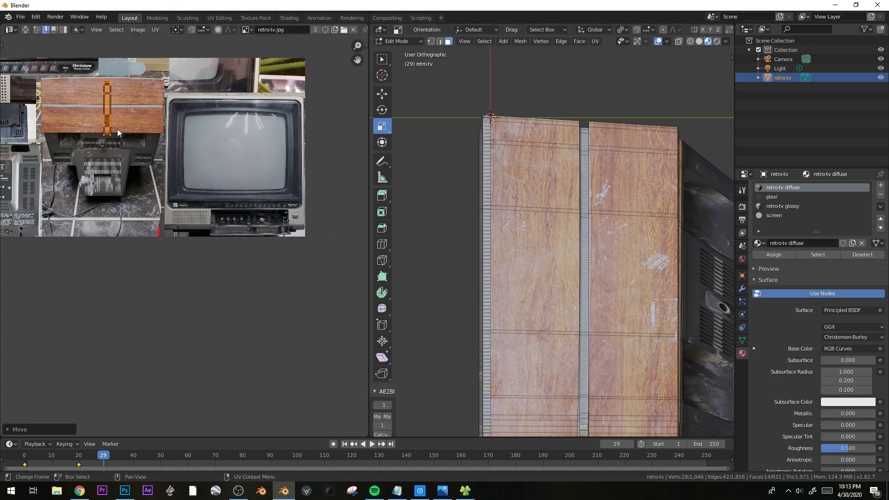
{"action": "scroll", "coordinate": [128, 146], "scroll_direction": "up", "scroll_amount": 4}
{"action": "key", "text": "r"}
{"action": "left_click", "coordinate": [81, 45]}
Move the speaker edge loop's UVs along Y onto the ribbed trim strip and scale them along Y to its width.
{"action": "middle_click_drag", "start_coordinate": [490, 245], "coordinate": [695, 252]}
{"action": "key", "text": "g"}
{"action": "key", "text": "y"}
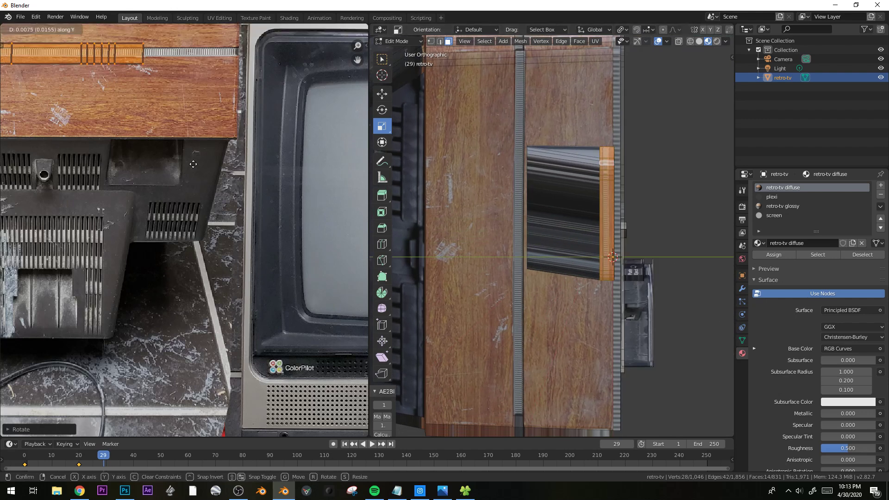
{"action": "left_click", "coordinate": [193, 161]}
{"action": "key", "text": "s"}
{"action": "key", "text": "y"}
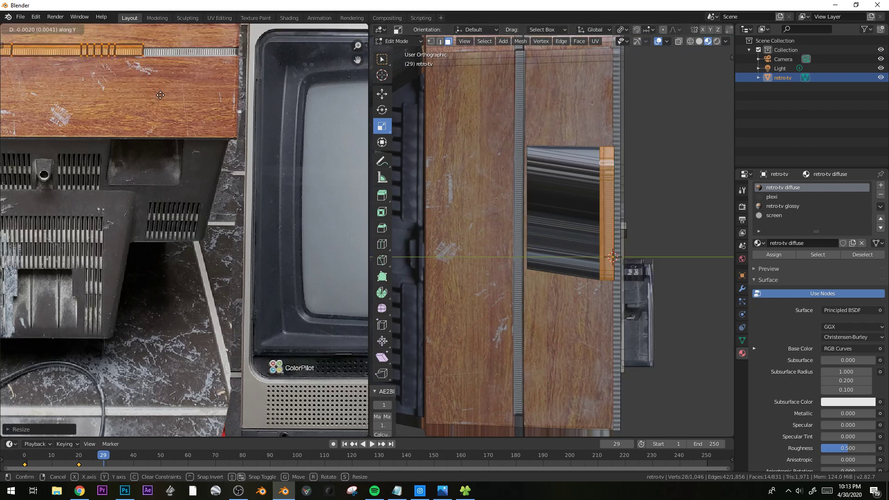
{"action": "left_click", "coordinate": [159, 95]}
Fine-tune the edge loop's UVs on the trim strip with another Y scale and a tiny Y shift.
{"action": "scroll", "coordinate": [557, 138], "scroll_direction": "up", "scroll_amount": 1}
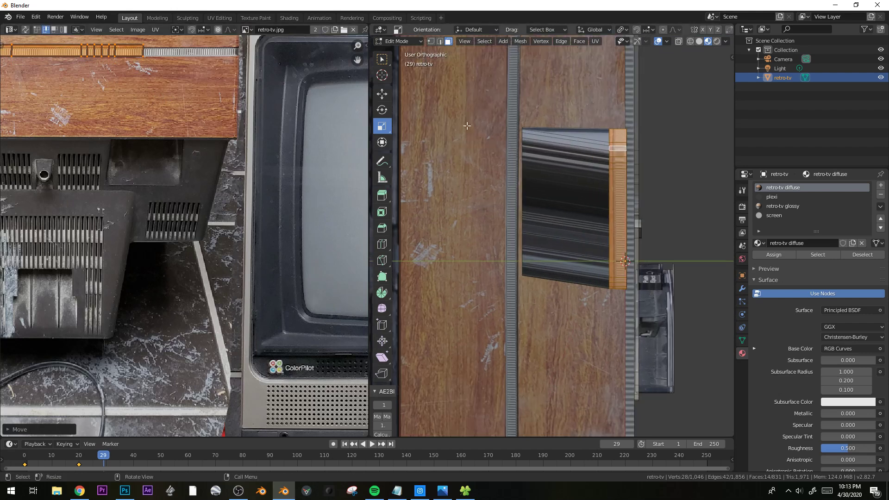
{"action": "scroll", "coordinate": [108, 79], "scroll_direction": "up", "scroll_amount": 2}
{"action": "middle_click_drag", "start_coordinate": [108, 79], "coordinate": [258, 252]}
{"action": "key", "text": "s"}
{"action": "key", "text": "y"}
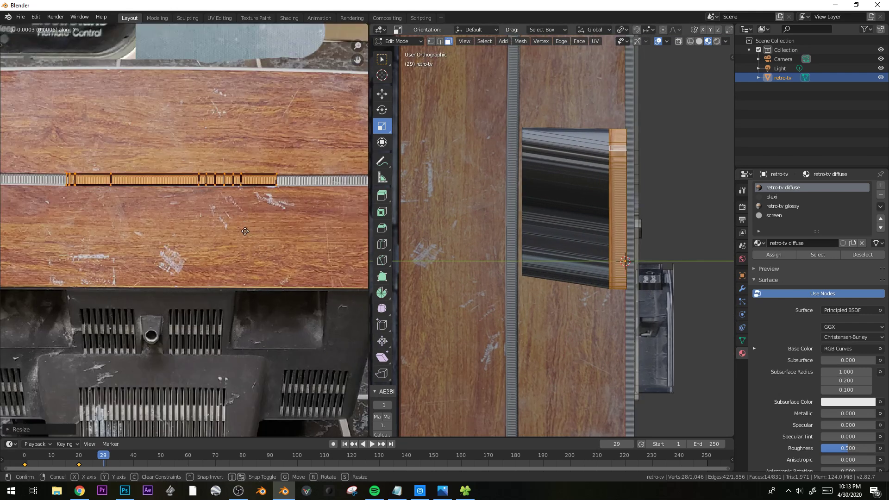
{"action": "left_click", "coordinate": [248, 249]}
{"action": "key", "text": "ctrl+z"}
Unwrap the speaker's outer side faces from the top with Project From View and move the UVs onto the lower wood panel.
{"action": "scroll", "coordinate": [165, 179], "scroll_direction": "down", "scroll_amount": 4}
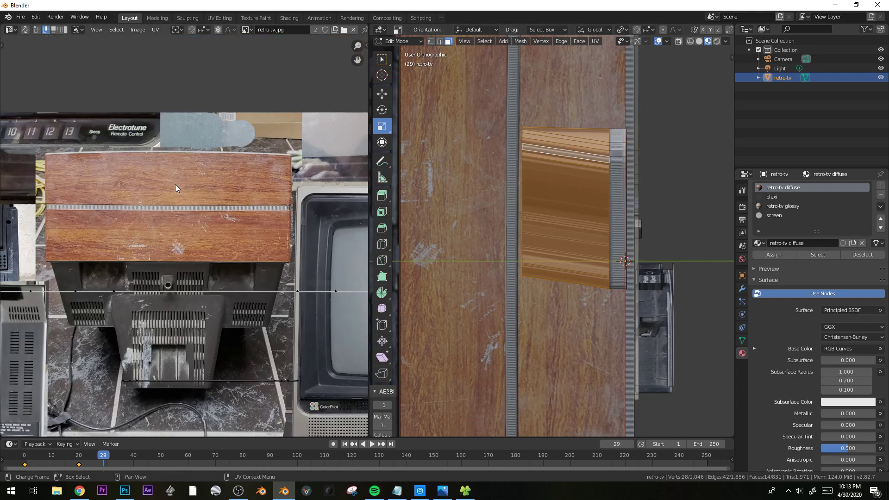
{"action": "key", "text": "KP_7"}
{"action": "key", "text": "u"}
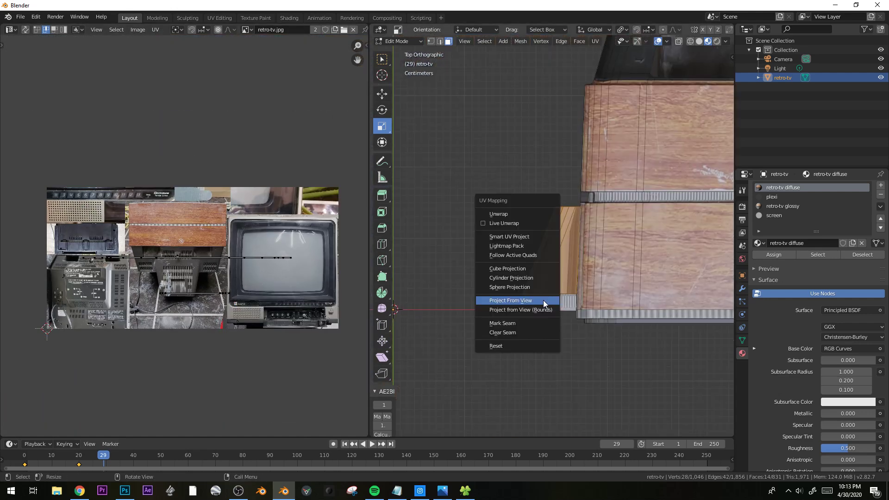
{"action": "left_click", "coordinate": [511, 278]}
{"action": "scroll", "coordinate": [212, 282], "scroll_direction": "up", "scroll_amount": 3}
{"action": "key", "text": "g"}
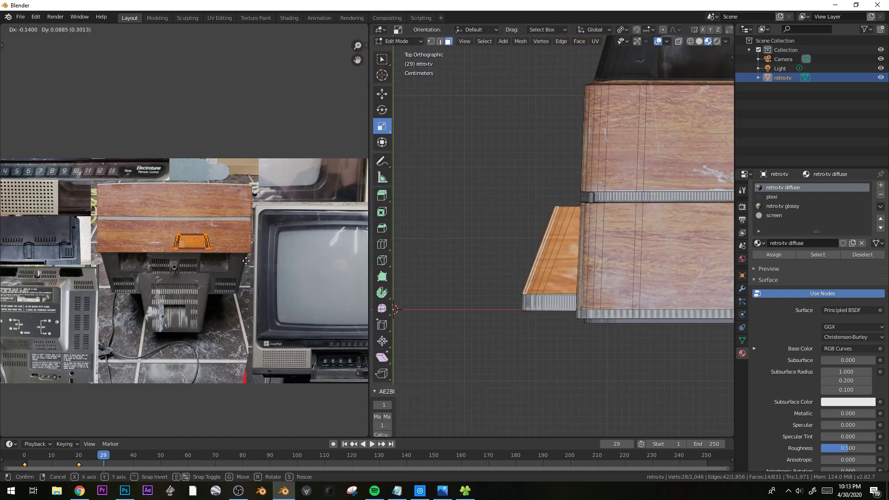
{"action": "left_click", "coordinate": [243, 259]}
Scale the projected side-face UVs along Y and X to spread them over the lower wood panel.
{"action": "key", "text": "s"}
{"action": "key", "text": "y"}
{"action": "key", "text": "s"}
{"action": "key", "text": "x"}
{"action": "left_click", "coordinate": [463, 297]}
Unwrap the speaker's side faces with Cube Projection and shrink the resulting UVs.
{"action": "middle_click_drag", "start_coordinate": [602, 222], "coordinate": [665, 237]}
{"action": "key", "text": "KP_7"}
{"action": "key", "text": "u"}
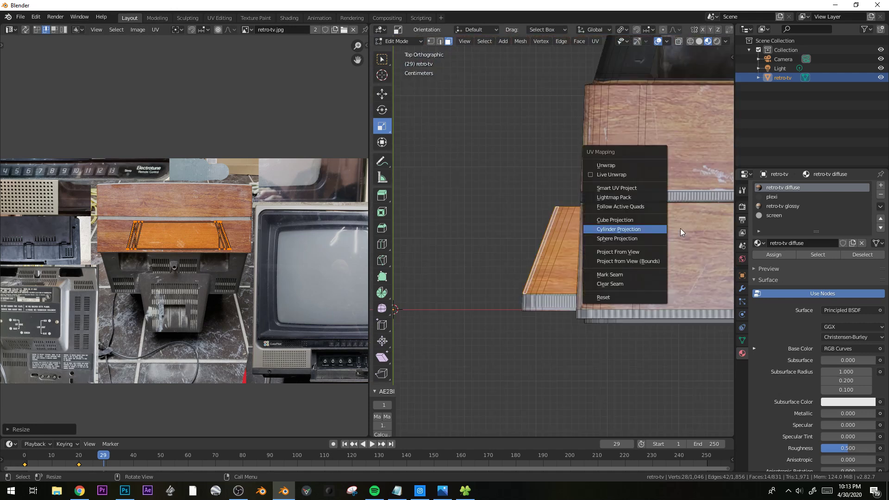
{"action": "left_click", "coordinate": [634, 224]}
{"action": "key", "text": "s"}
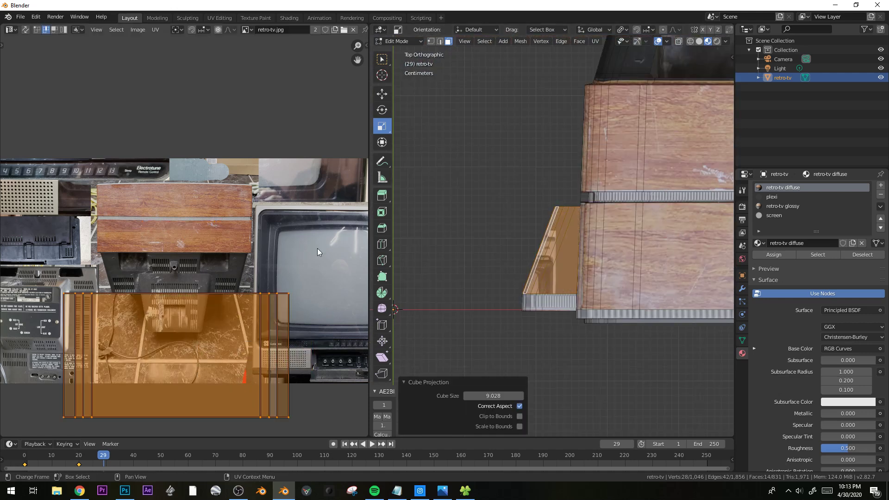
{"action": "left_click", "coordinate": [278, 324]}
Move and rescale the cube-projected UVs to fit within the lower wood panel of the photo.
{"action": "key", "text": "g"}
{"action": "left_click", "coordinate": [223, 241]}
{"action": "key", "text": "s"}
{"action": "left_click", "coordinate": [219, 245]}
{"action": "key", "text": "g"}
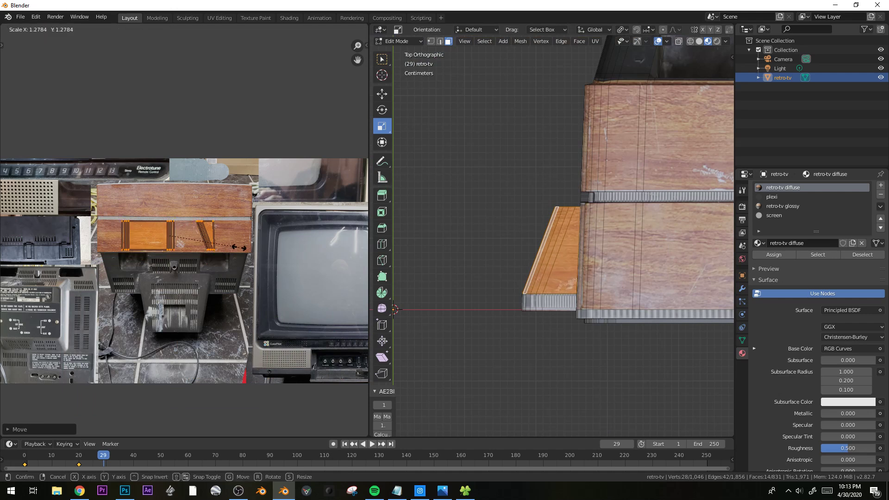
{"action": "left_click", "coordinate": [239, 248]}
Bevel the edge loop around the speaker's front with 5 segments, about 0.003 m wide.
{"action": "key", "text": "Tab"}
{"action": "middle_click_drag", "start_coordinate": [567, 260], "coordinate": [667, 228]}
{"action": "key", "text": "Tab"}
{"action": "scroll", "coordinate": [597, 200], "scroll_direction": "up", "scroll_amount": 2}
{"action": "left_click", "coordinate": [597, 200], "text": "alt"}
{"action": "key", "text": "ctrl+b"}
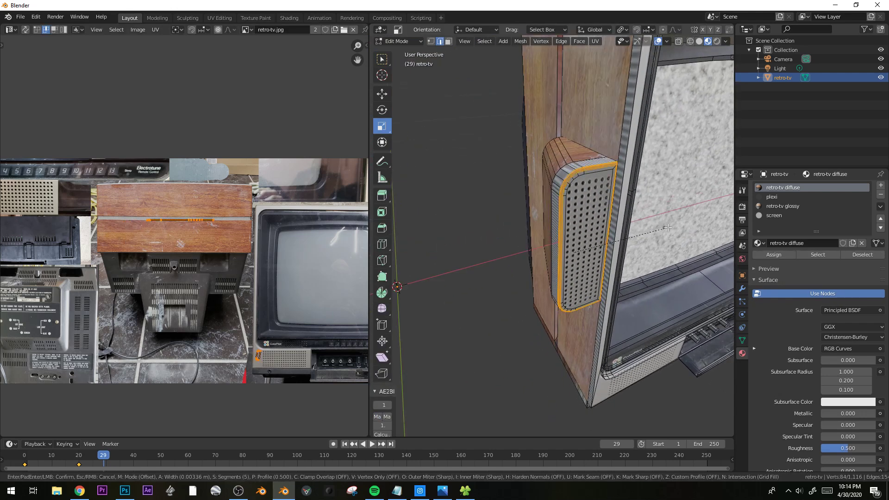
{"action": "left_click", "coordinate": [668, 227]}
Select the speaker's front grille face and extrude it slightly.
{"action": "key", "text": "3"}
{"action": "left_click", "coordinate": [603, 216]}
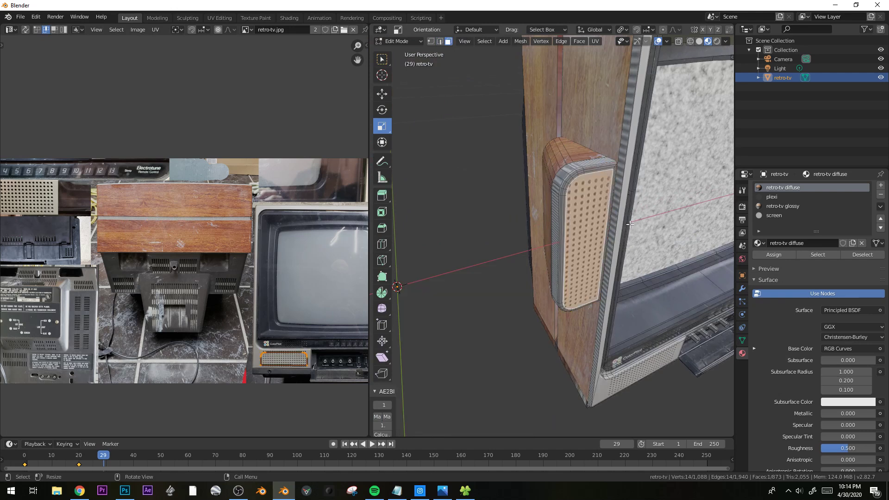
{"action": "key", "text": "e"}
{"action": "left_click", "coordinate": [669, 239]}
Select the whole linked speaker, scale it up by about 1.39 in the front view and shift it along X.
{"action": "key", "text": "KP_1"}
{"action": "key", "text": "ctrl+l"}
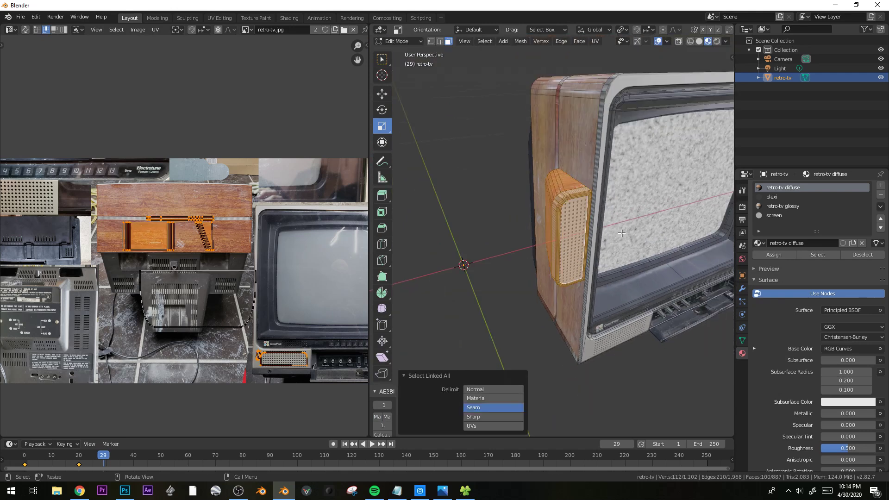
{"action": "middle_click_drag", "start_coordinate": [573, 223], "coordinate": [466, 164], "text": "shift"}
{"action": "key", "text": "s"}
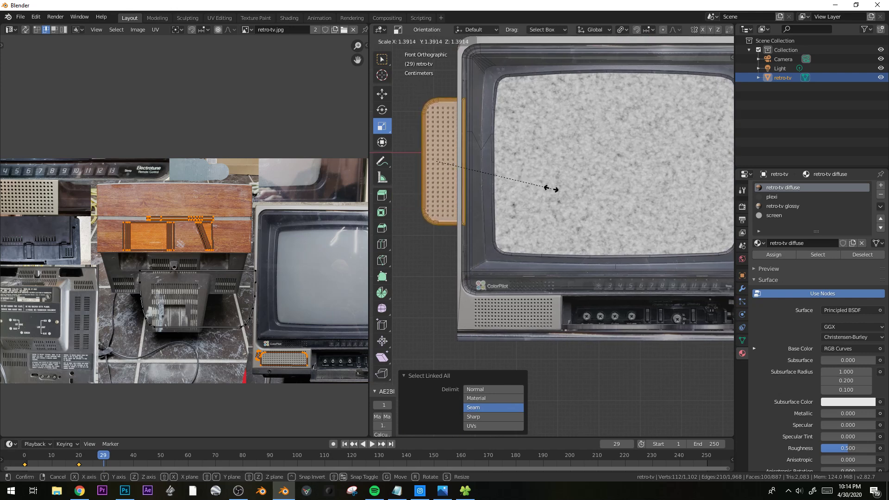
{"action": "left_click", "coordinate": [551, 186]}
{"action": "key", "text": "g"}
{"action": "key", "text": "x"}
{"action": "left_click", "coordinate": [545, 191]}
Select the vertices at the speaker's back end with X-ray on and scale them vertically to taper the body.
{"action": "scroll", "coordinate": [545, 191], "scroll_direction": "down", "scroll_amount": 3}
{"action": "middle_click_drag", "start_coordinate": [545, 191], "coordinate": [515, 118]}
{"action": "key", "text": "g"}
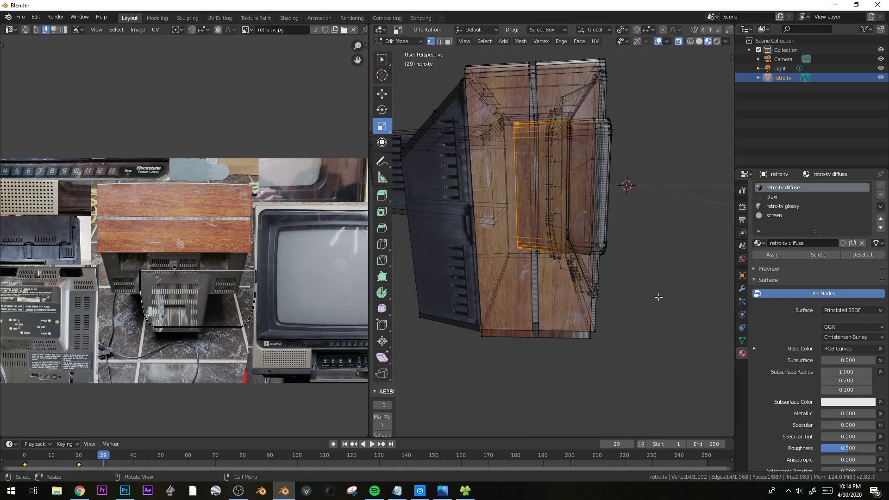
{"action": "left_click", "coordinate": [567, 154]}
{"action": "key", "text": "Tab"}
{"action": "key", "text": "Tab"}
{"action": "key", "text": "alt+z"}
Turn off X-ray and add loop cuts across the speaker's tapered body.
{"action": "key", "text": "ctrl+r"}
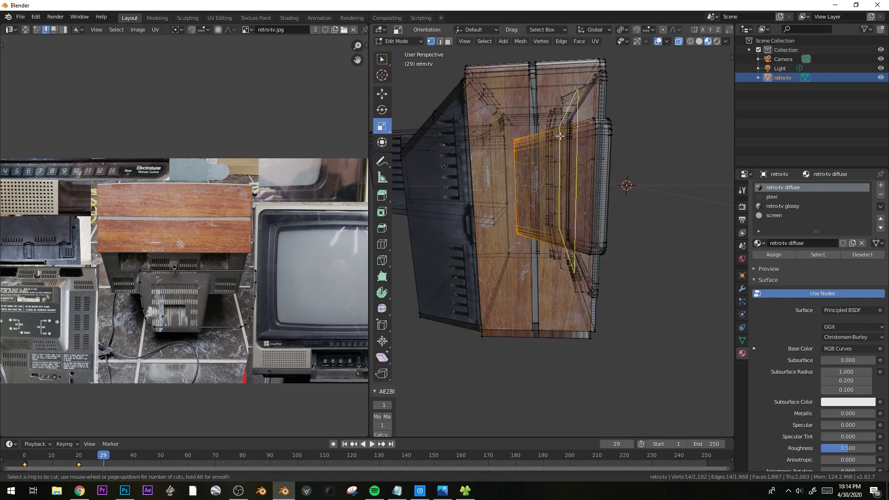
{"action": "key", "text": "Escape"}
{"action": "key", "text": "alt+z"}
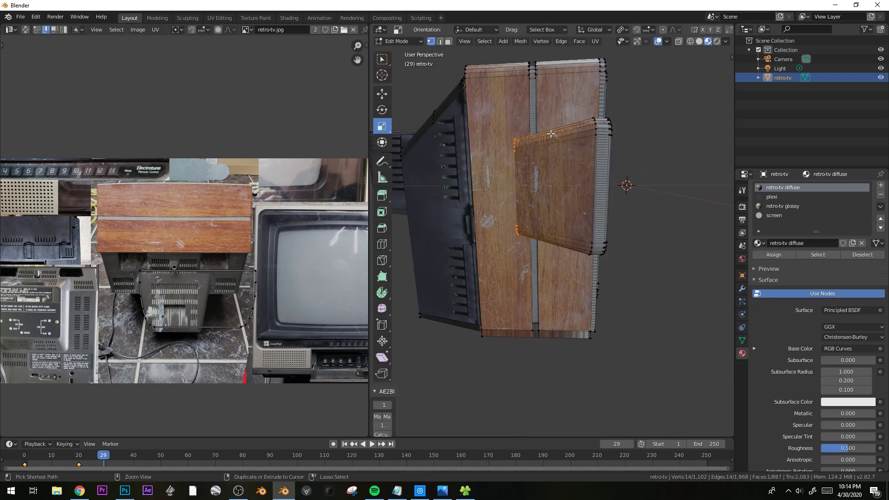
{"action": "left_click", "coordinate": [552, 136]}
{"action": "key", "text": "ctrl+r"}
{"action": "left_click", "coordinate": [597, 181]}
{"action": "right_click", "coordinate": [597, 181]}
Select the speaker's back face and extrude it by 0.00475 m.
{"action": "key", "text": "ctrl+l"}
{"action": "middle_click_drag", "start_coordinate": [591, 182], "coordinate": [625, 183]}
{"action": "key", "text": "3"}
{"action": "left_click", "coordinate": [596, 183]}
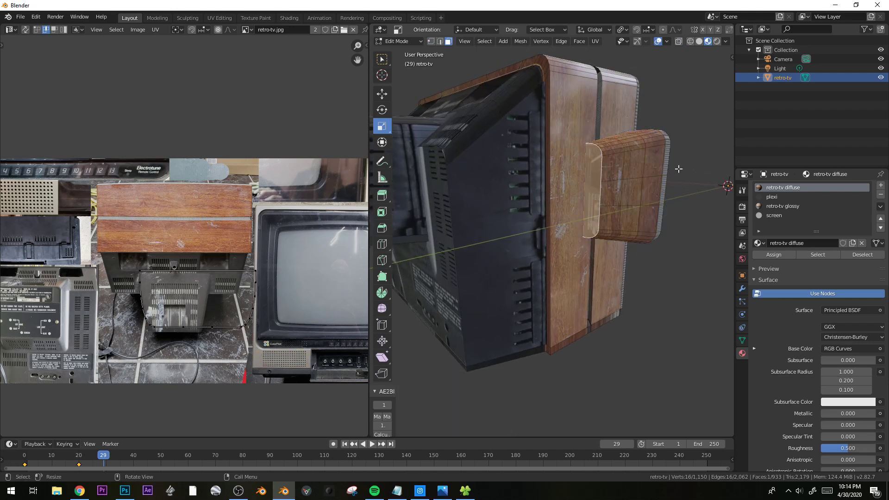
{"action": "left_click", "coordinate": [680, 145]}
{"action": "left_click", "coordinate": [684, 143]}
{"action": "scroll", "coordinate": [622, 184], "scroll_direction": "down", "scroll_amount": 4}
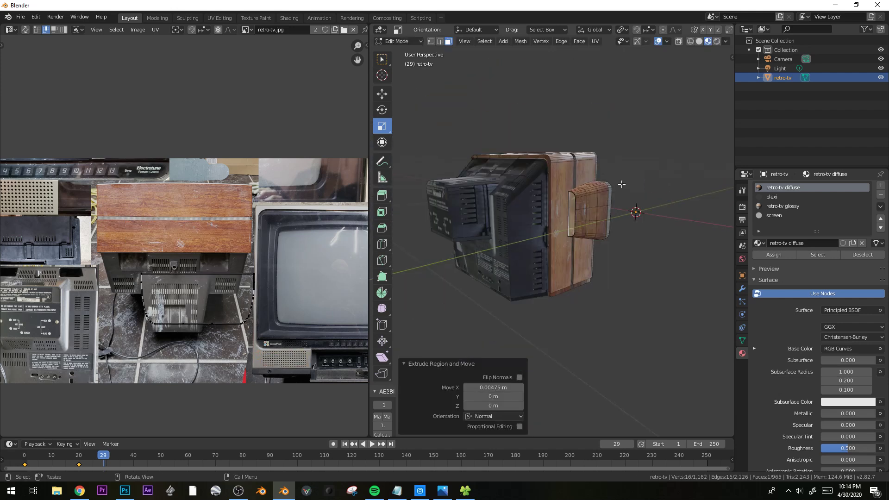
Move the speaker back face's UVs onto the label plate in the TV's rear photo and scale them along Y.
{"action": "key", "text": "a"}
{"action": "key", "text": "g"}
{"action": "left_click", "coordinate": [122, 324]}
{"action": "middle_click_drag", "start_coordinate": [122, 324], "coordinate": [273, 293]}
{"action": "scroll", "coordinate": [273, 294], "scroll_direction": "up", "scroll_amount": 2}
{"action": "key", "text": "s"}
{"action": "key", "text": "y"}
{"action": "left_click", "coordinate": [271, 287]}
{"action": "key", "text": "g"}
{"action": "left_click", "coordinate": [194, 291]}
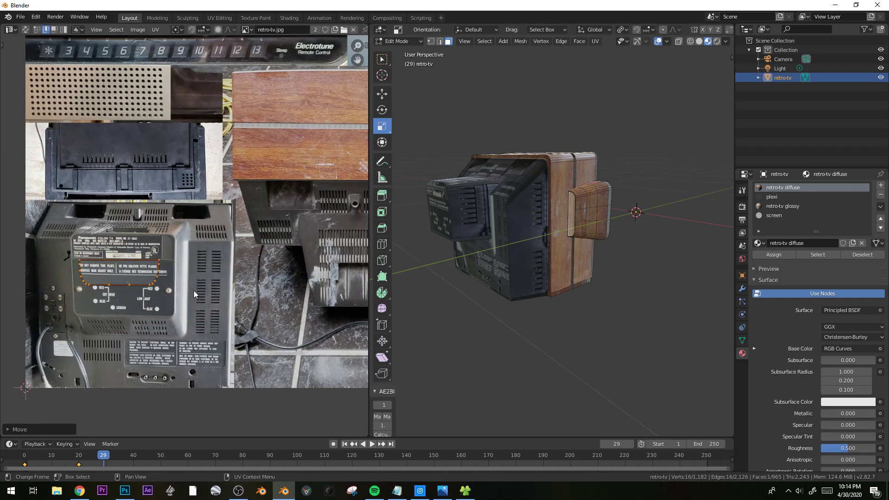
Enlarge the back face's UVs around the French service notice on the plate and leave Edit Mode to check it.
{"action": "scroll", "coordinate": [195, 294], "scroll_direction": "up", "scroll_amount": 3}
{"action": "scroll", "coordinate": [313, 240], "scroll_direction": "up", "scroll_amount": 1}
{"action": "key", "text": "s"}
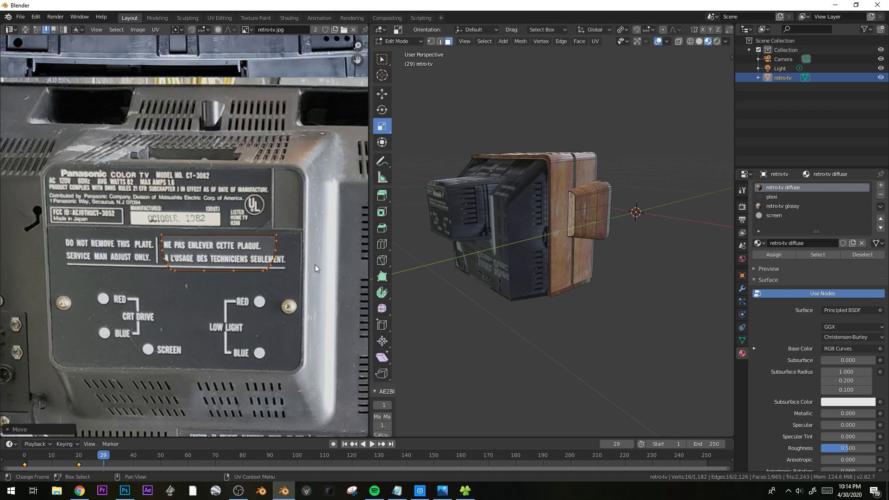
{"action": "left_click", "coordinate": [346, 270]}
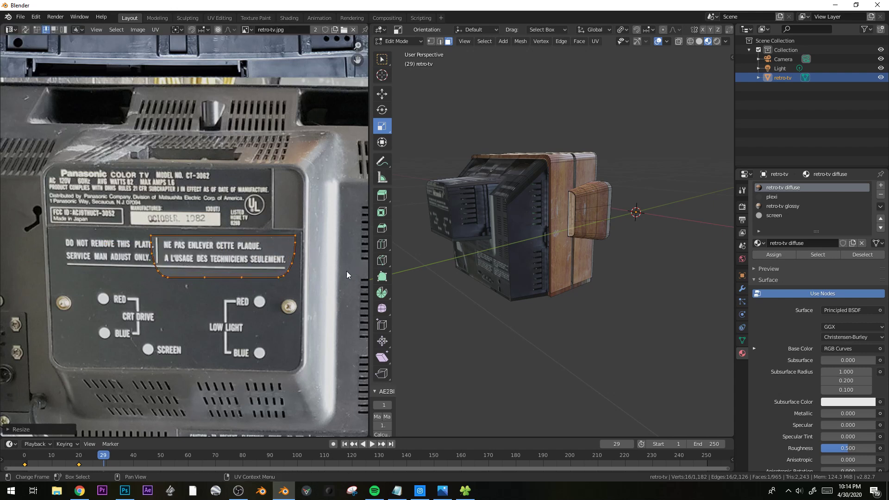
{"action": "middle_click_drag", "start_coordinate": [533, 259], "coordinate": [650, 260]}
{"action": "key", "text": "Tab"}
{"action": "scroll", "coordinate": [651, 261], "scroll_direction": "up", "scroll_amount": 3}
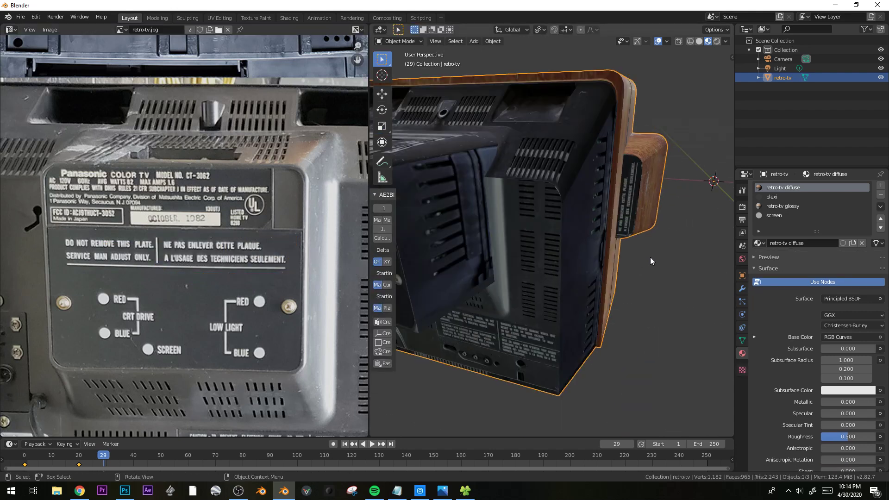
Duplicate the whole linked speaker in the top view and mirror the copy with an X scale of -1.
{"action": "key", "text": "Tab"}
{"action": "key", "text": "ctrl+l"}
{"action": "key", "text": "KP_7"}
{"action": "key", "text": "g"}
{"action": "left_click", "coordinate": [633, 245]}
{"action": "middle_click_drag", "start_coordinate": [633, 245], "coordinate": [509, 246], "text": "shift"}
{"action": "key", "text": "s"}
{"action": "key", "text": "x"}
{"action": "key", "text": "Return"}
Move the mirrored speaker about -0.092 m along X against the cabinet's opposite side and clear the selection.
{"action": "key", "text": "g"}
{"action": "key", "text": "x"}
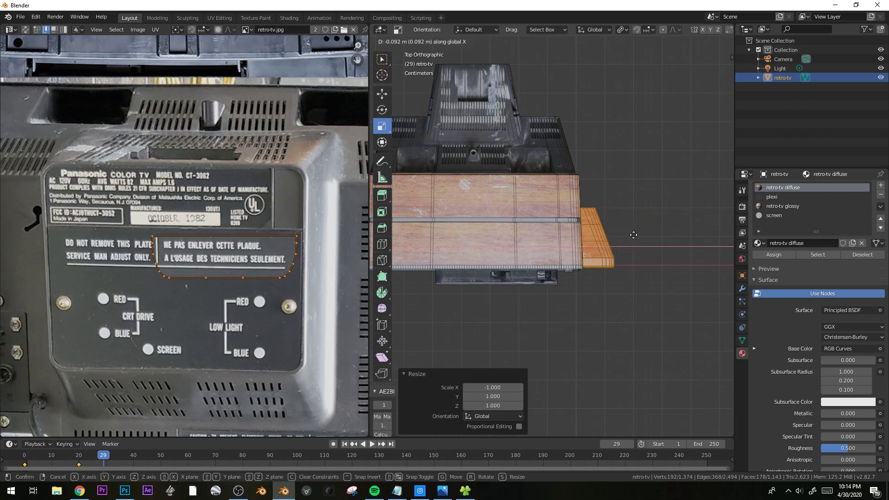
{"action": "left_click", "coordinate": [633, 234]}
{"action": "mouse_move", "coordinate": [633, 235]}
{"action": "middle_mouse_down"}
{"action": "mouse_move", "coordinate": [535, 207]}
{"action": "mouse_move", "coordinate": [551, 195]}
{"action": "mouse_move", "coordinate": [582, 187]}
{"action": "mouse_move", "coordinate": [524, 240]}
{"action": "mouse_move", "coordinate": [521, 275]}
{"action": "mouse_move", "coordinate": [576, 218]}
{"action": "mouse_move", "coordinate": [646, 223]}
{"action": "middle_mouse_up"}
{"action": "key", "text": "Tab"}
{"action": "key", "text": "alt+a"}
{"action": "key", "text": "Tab"}
{"action": "scroll", "coordinate": [579, 218], "scroll_direction": "up", "scroll_amount": 2}
{"action": "key", "text": "Tab"}
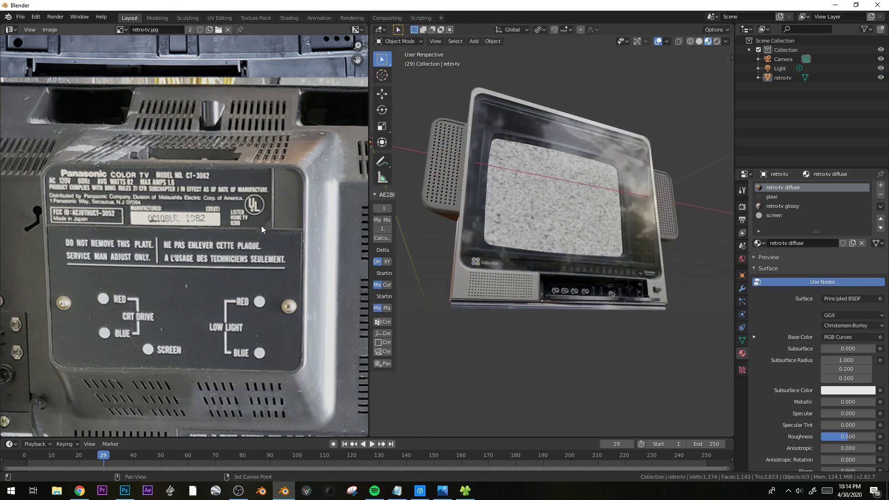
Show the shader nodes and set the retro-tv diffuse material's Specular to 0.123 and Roughness to 0.323.
{"action": "key", "text": "shift+F3"}
{"action": "middle_click_drag", "start_coordinate": [235, 223], "coordinate": [262, 229]}
{"action": "mouse_move", "coordinate": [251, 237]}
{"action": "left_mouse_down"}
{"action": "mouse_move", "coordinate": [237, 238]}
{"action": "mouse_move", "coordinate": [256, 223]}
{"action": "left_mouse_up"}
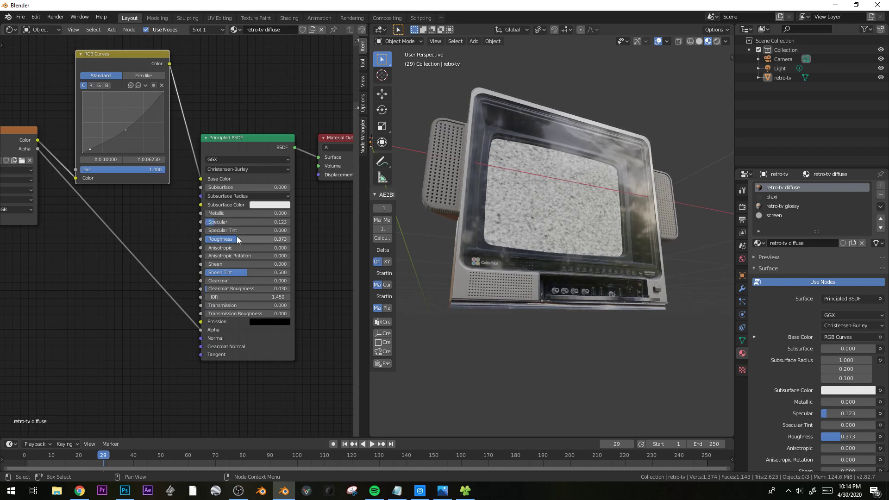
{"action": "middle_click_drag", "start_coordinate": [579, 243], "coordinate": [596, 290]}
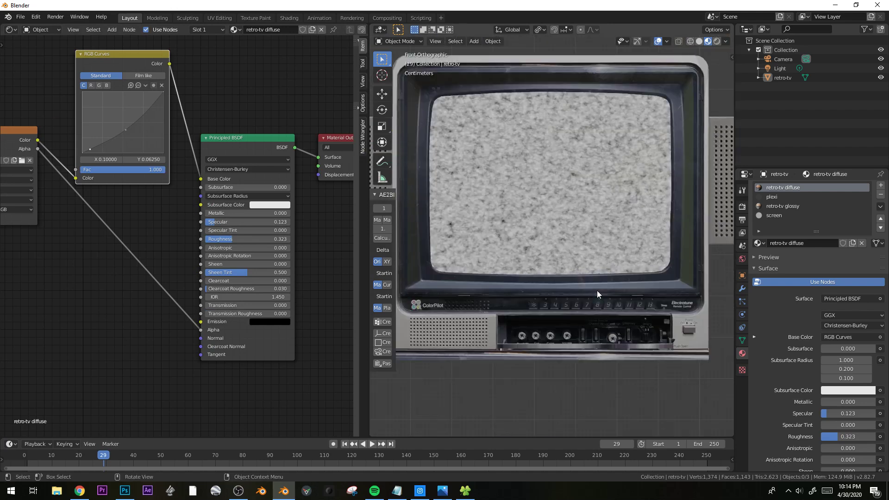
{"action": "scroll", "coordinate": [592, 287], "scroll_direction": "up", "scroll_amount": 2}
{"action": "key", "text": "n"}
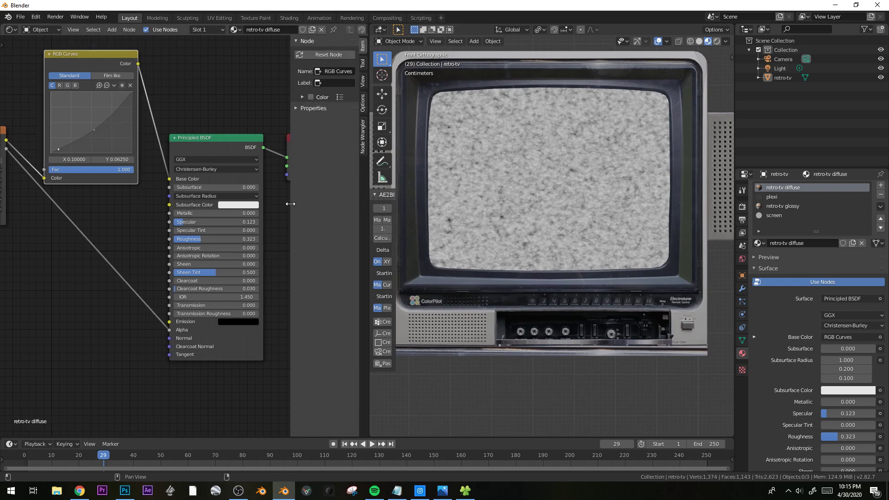
{"action": "scroll", "coordinate": [640, 237], "scroll_direction": "down", "scroll_amount": 2}
Switch the render engine to Cycles and display the viewport in rendered shading.
{"action": "left_click", "coordinate": [743, 206]}
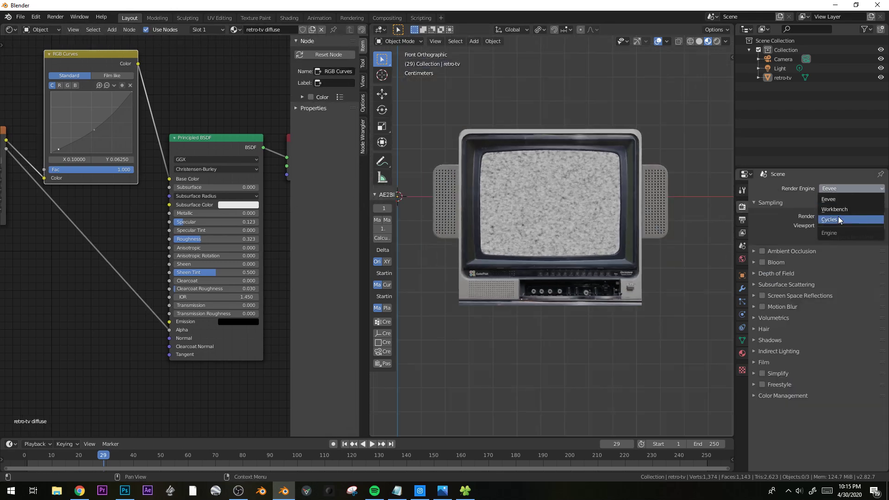
{"action": "left_click", "coordinate": [838, 219]}
{"action": "left_click", "coordinate": [614, 153]}
{"action": "mouse_move", "coordinate": [535, 238]}
{"action": "middle_mouse_down"}
{"action": "mouse_move", "coordinate": [587, 233]}
{"action": "mouse_move", "coordinate": [523, 259]}
{"action": "mouse_move", "coordinate": [589, 243]}
{"action": "middle_mouse_up"}
{"action": "scroll", "coordinate": [548, 190], "scroll_direction": "down", "scroll_amount": 7}
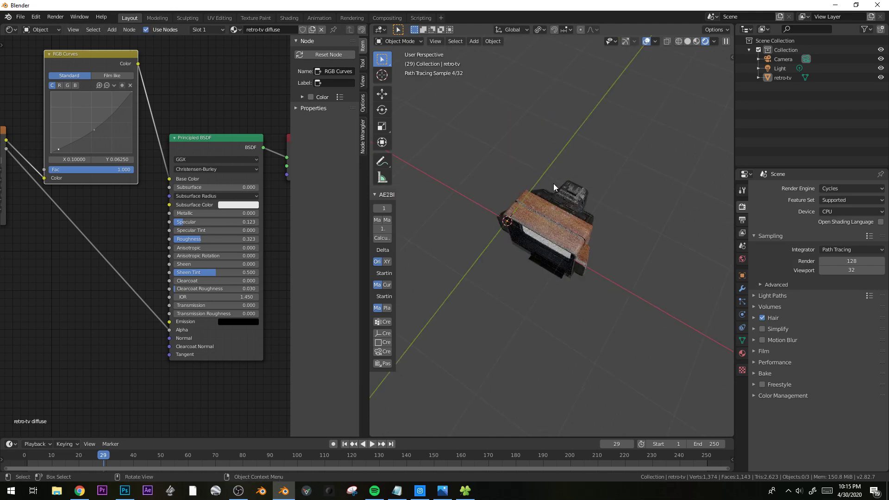
Move the light about -2.7 m along Y, reposition it freely nearer the TV and lower it by 2.81 m.
{"action": "left_click", "coordinate": [694, 173]}
{"action": "key", "text": "g"}
{"action": "key", "text": "y"}
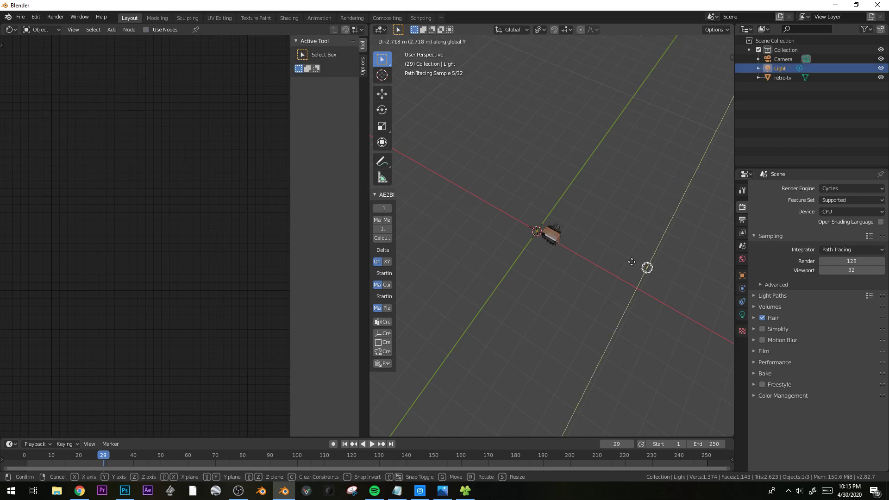
{"action": "left_click", "coordinate": [633, 261]}
{"action": "key", "text": "g"}
{"action": "left_click", "coordinate": [512, 194]}
{"action": "key", "text": "g"}
{"action": "key", "text": "z"}
{"action": "left_click", "coordinate": [594, 281]}
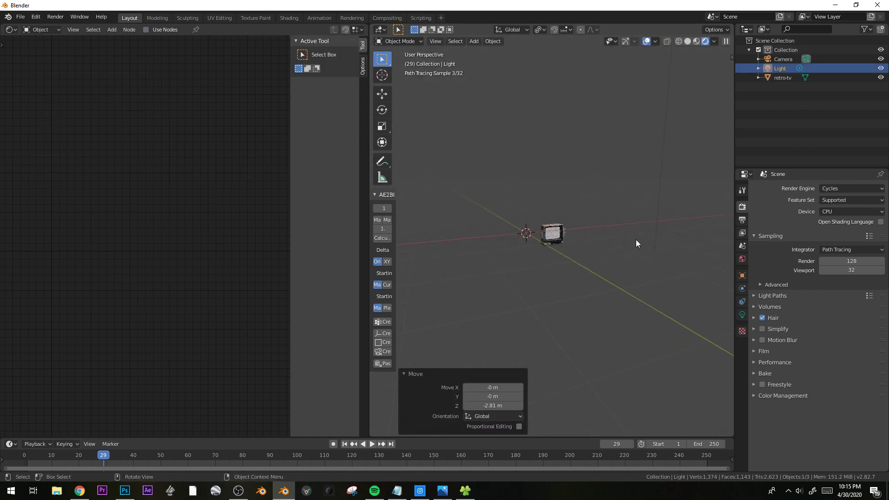
Bring the light closer to the TV and lower it by 0.186 m.
{"action": "key", "text": "g"}
{"action": "left_click", "coordinate": [485, 187]}
{"action": "middle_click_drag", "start_coordinate": [514, 213], "coordinate": [588, 195]}
{"action": "scroll", "coordinate": [588, 195], "scroll_direction": "up", "scroll_amount": 4}
{"action": "key", "text": "z"}
{"action": "left_click", "coordinate": [650, 271]}
Reduce the light's power and reposition the light near the TV.
{"action": "left_click", "coordinate": [743, 314]}
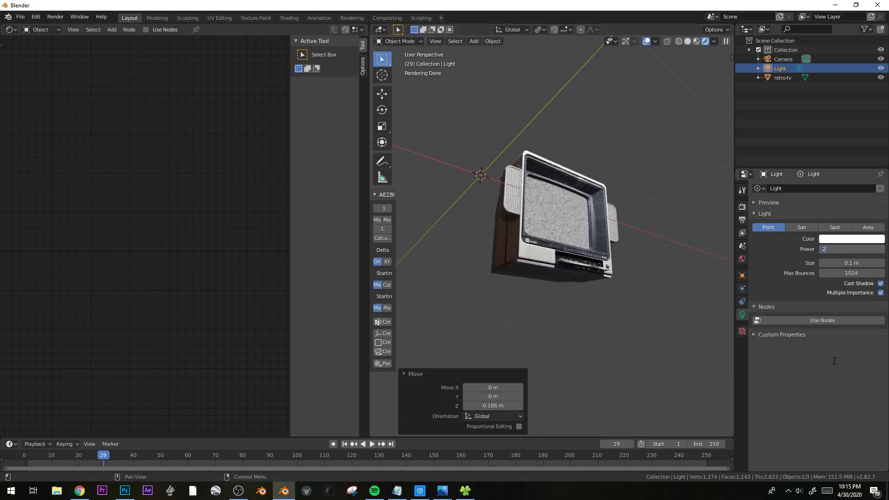
{"action": "key", "text": "Return"}
{"action": "key", "text": "g"}
{"action": "left_click", "coordinate": [581, 146]}
Select the TV and bring up its shader nodes and material settings.
{"action": "middle_click_drag", "start_coordinate": [581, 146], "coordinate": [558, 154]}
{"action": "left_click", "coordinate": [558, 154]}
{"action": "mouse_move", "coordinate": [119, 243]}
{"action": "middle_mouse_down"}
{"action": "mouse_move", "coordinate": [250, 248]}
{"action": "mouse_move", "coordinate": [113, 245]}
{"action": "middle_mouse_up"}
{"action": "left_click", "coordinate": [238, 245]}
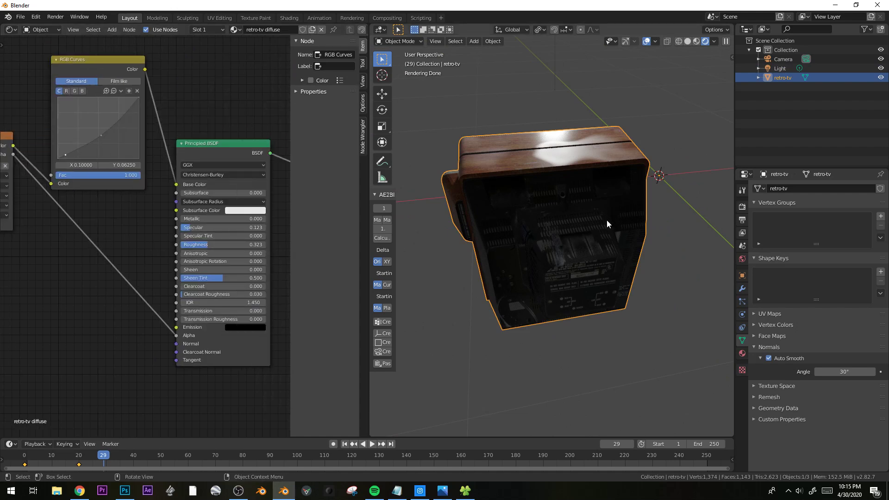
{"action": "left_click", "coordinate": [743, 353]}
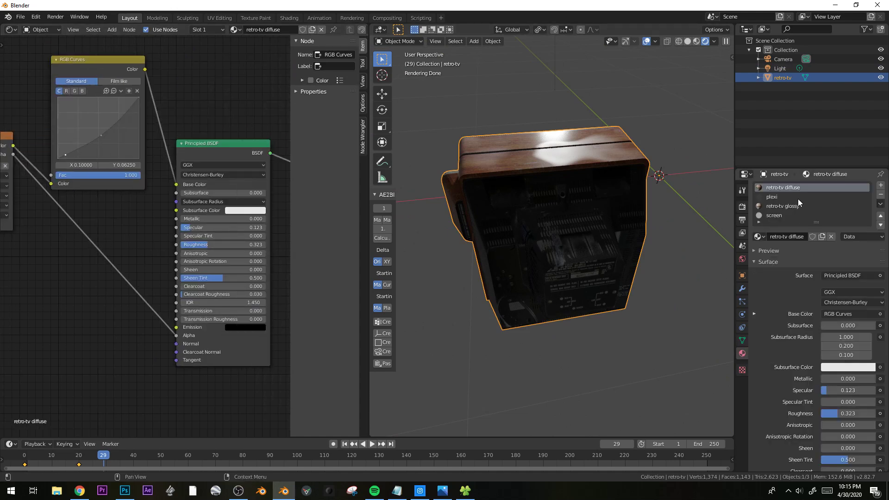
Check which faces of the TV use the retro-tv diffuse and retro-tv glossy materials by selecting each slot's faces.
{"action": "key", "text": "Tab"}
{"action": "left_click", "coordinate": [814, 240]}
{"action": "key", "text": "Tab"}
{"action": "left_click", "coordinate": [419, 320]}
{"action": "middle_click_drag", "start_coordinate": [167, 220], "coordinate": [221, 181]}
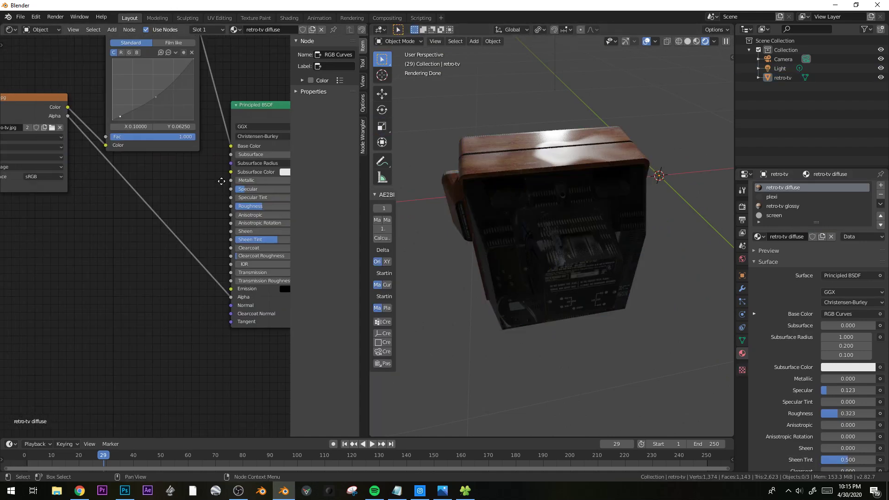
{"action": "left_click", "coordinate": [791, 207]}
{"action": "key", "text": "Tab"}
{"action": "key", "text": "alt+a"}
{"action": "left_click", "coordinate": [812, 239]}
{"action": "middle_click_drag", "start_coordinate": [544, 215], "coordinate": [623, 228]}
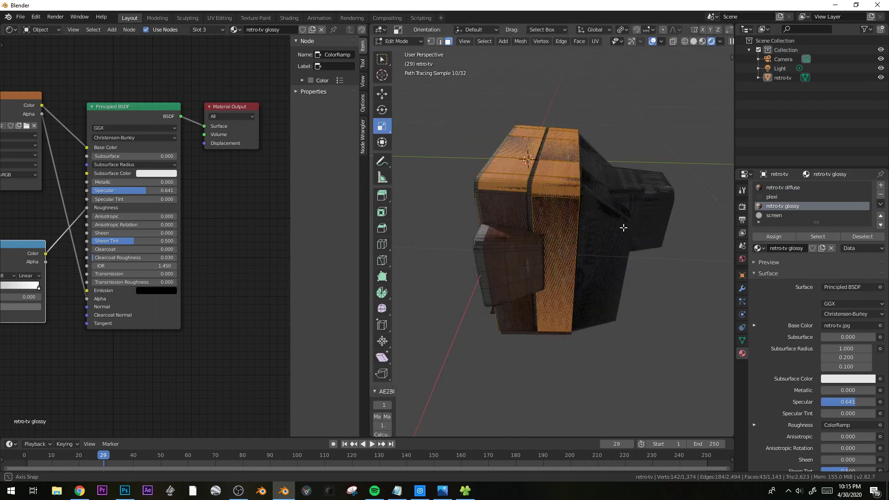
Delete the ColorRamp and Musgrave Texture nodes from the retro-tv glossy material.
{"action": "middle_click_drag", "start_coordinate": [97, 337], "coordinate": [141, 250]}
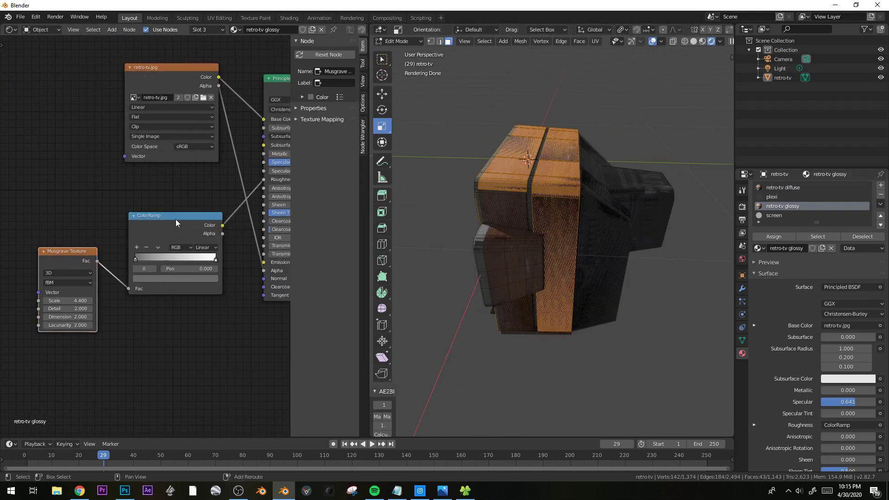
{"action": "key", "text": "x"}
{"action": "middle_click_drag", "start_coordinate": [177, 70], "coordinate": [103, 81]}
Add a mapped Image Texture to the retro-tv glossy Principled BSDF and reroute its Color output to Roughness.
{"action": "left_click", "coordinate": [251, 88]}
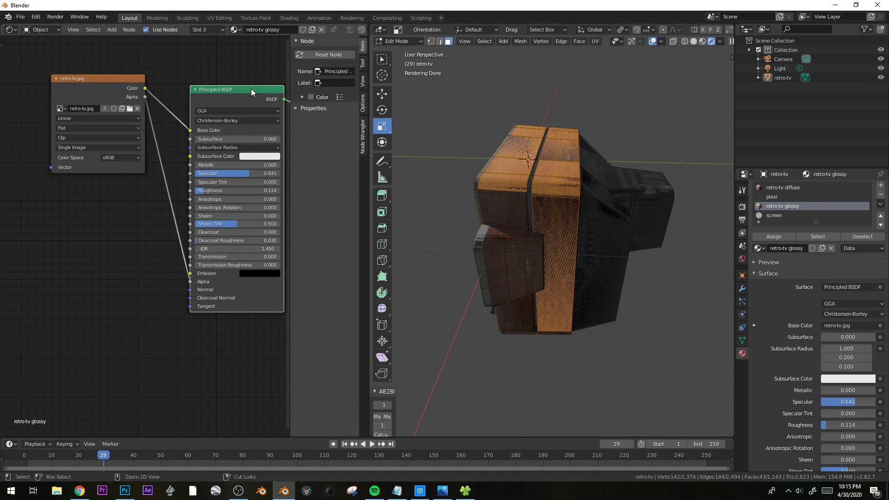
{"action": "key", "text": "ctrl+t"}
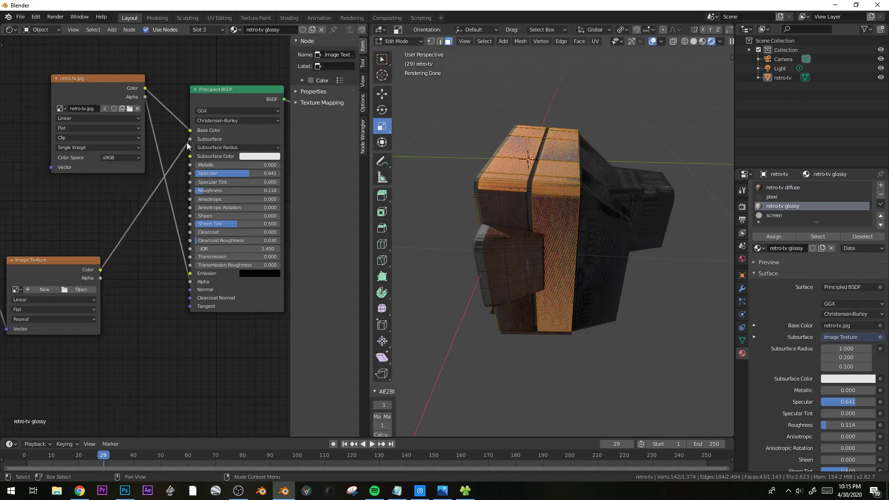
{"action": "left_click_drag", "start_coordinate": [185, 143], "coordinate": [184, 159]}
{"action": "left_click_drag", "start_coordinate": [186, 198], "coordinate": [189, 191]}
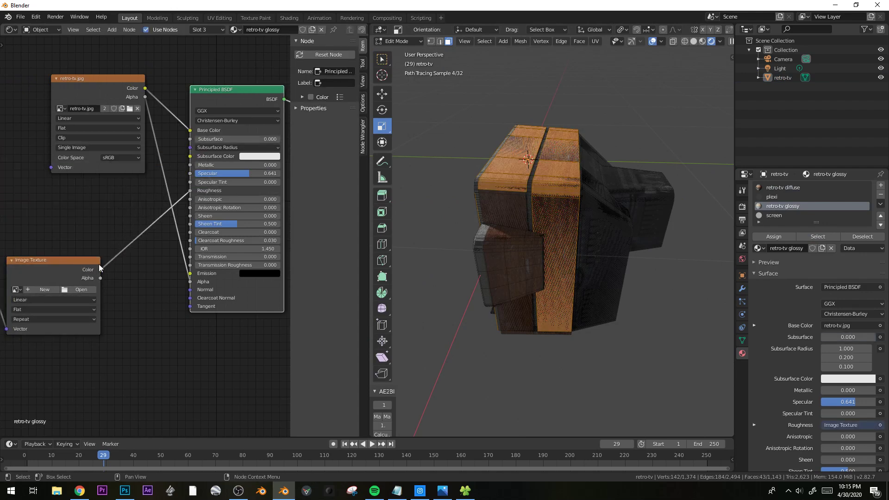
Load ConcreteDirty0324_2_M.jpg from the textures folder into the new Image Texture node.
{"action": "left_click", "coordinate": [90, 290]}
{"action": "left_click", "coordinate": [30, 147]}
{"action": "scroll", "coordinate": [523, 327], "scroll_direction": "down", "scroll_amount": 15}
{"action": "scroll", "coordinate": [524, 324], "scroll_direction": "down", "scroll_amount": 3}
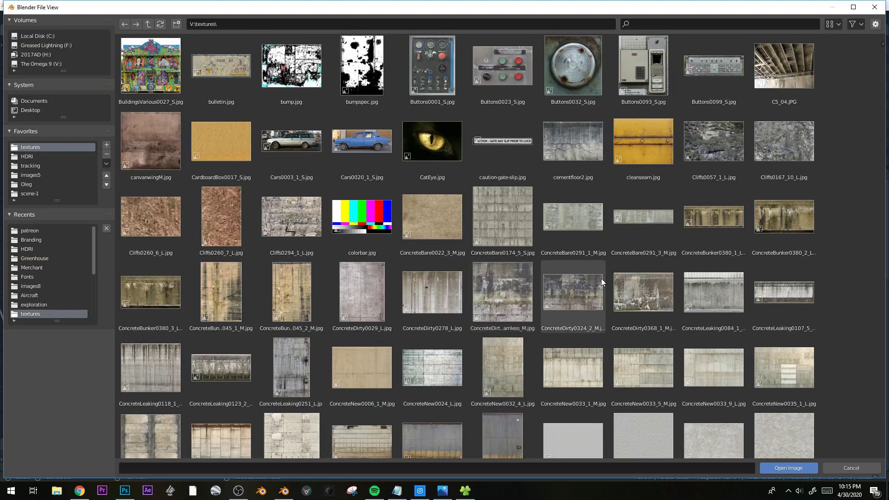
{"action": "double_click", "coordinate": [574, 292]}
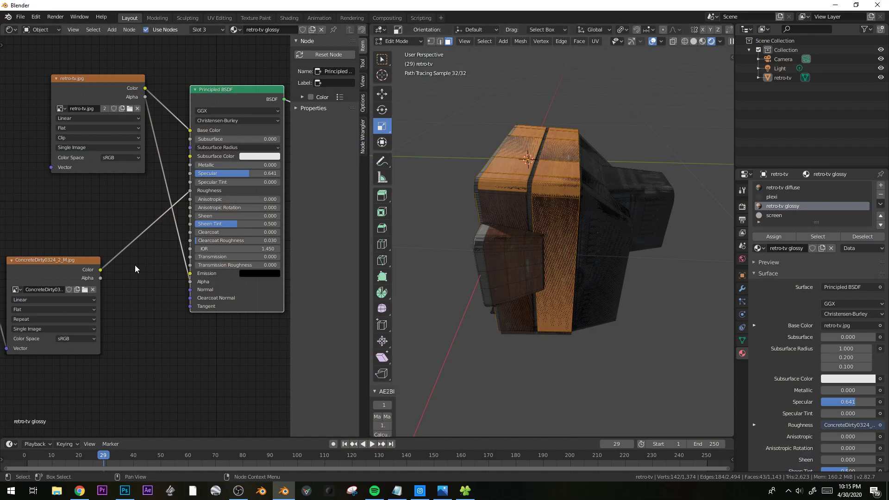
Inspect the new roughness on the TV casing and check which material the side speaker uses.
{"action": "middle_click_drag", "start_coordinate": [171, 260], "coordinate": [208, 261]}
{"action": "key", "text": "Tab"}
{"action": "middle_click_drag", "start_coordinate": [571, 231], "coordinate": [588, 221]}
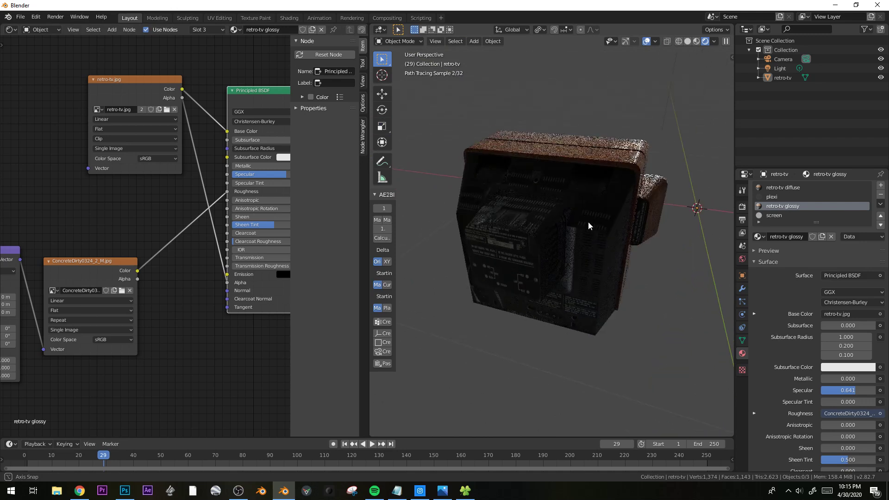
{"action": "left_click", "coordinate": [664, 191]}
{"action": "key", "text": "Tab"}
{"action": "left_click", "coordinate": [661, 193]}
{"action": "key", "text": "Tab"}
{"action": "right_click", "coordinate": [661, 193]}
{"action": "key", "text": "Escape"}
{"action": "middle_click_drag", "start_coordinate": [660, 211], "coordinate": [563, 195]}
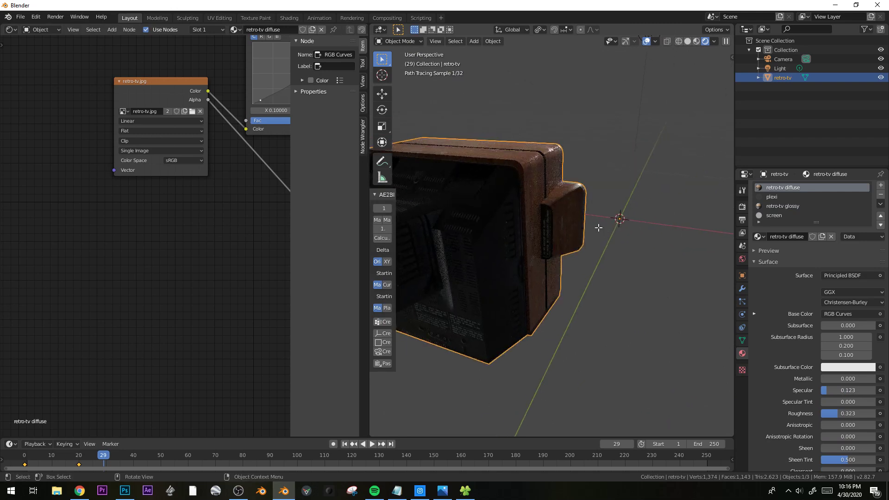
Select the face loops of the side speaker's wooden casing and assign them the retro-tv glossy material.
{"action": "key", "text": "Tab"}
{"action": "left_click", "coordinate": [548, 160]}
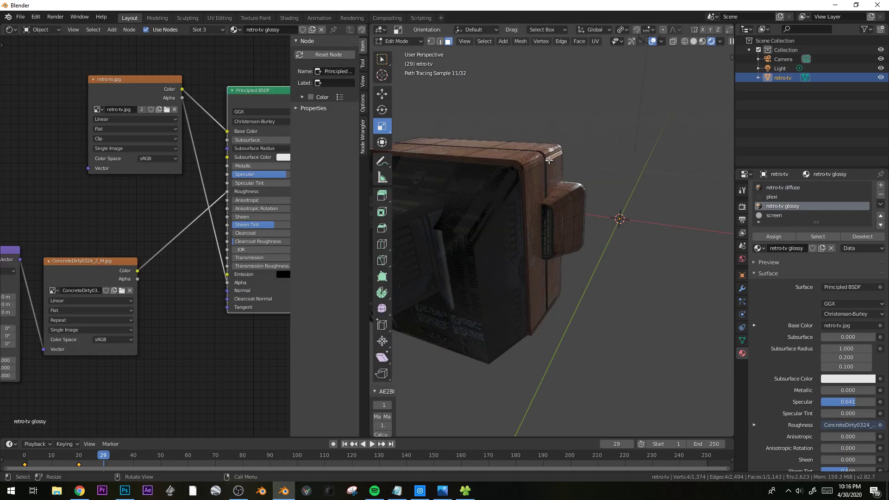
{"action": "left_click", "coordinate": [572, 194], "text": "alt"}
{"action": "left_click", "coordinate": [562, 199], "text": "alt+shift"}
{"action": "middle_click_drag", "start_coordinate": [563, 199], "coordinate": [497, 327]}
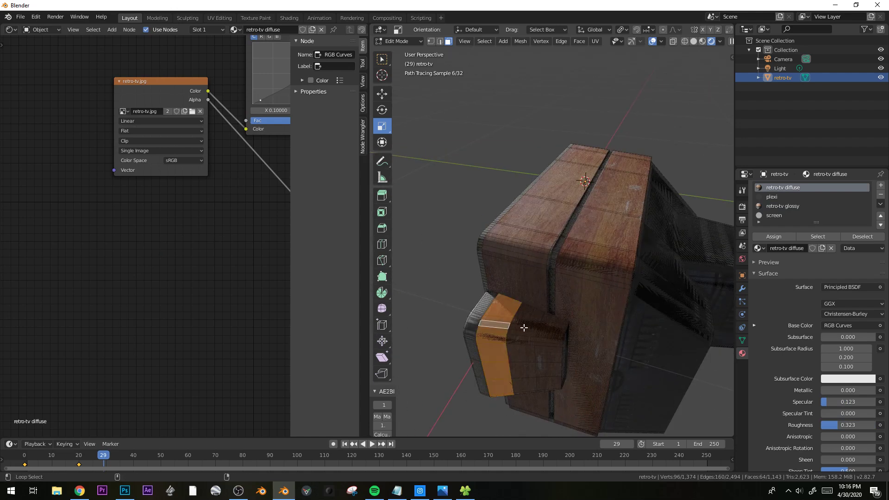
{"action": "left_click", "coordinate": [524, 328], "text": "alt+shift"}
{"action": "left_click", "coordinate": [783, 207]}
{"action": "left_click", "coordinate": [786, 237]}
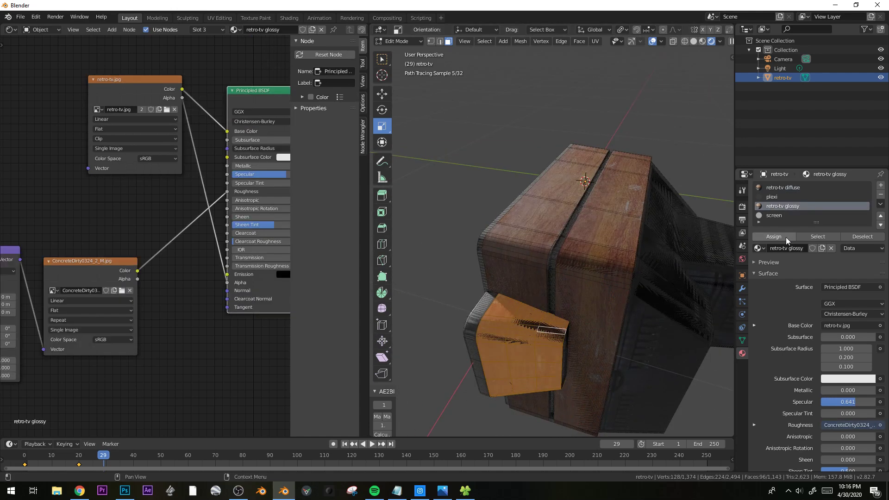
{"action": "key", "text": "Tab"}
Move the light toward the TV by about 1 m along Y and -1.2 m along Z.
{"action": "middle_click_drag", "start_coordinate": [520, 301], "coordinate": [549, 221]}
{"action": "scroll", "coordinate": [558, 243], "scroll_direction": "up", "scroll_amount": 3}
{"action": "scroll", "coordinate": [558, 245], "scroll_direction": "up", "scroll_amount": 3}
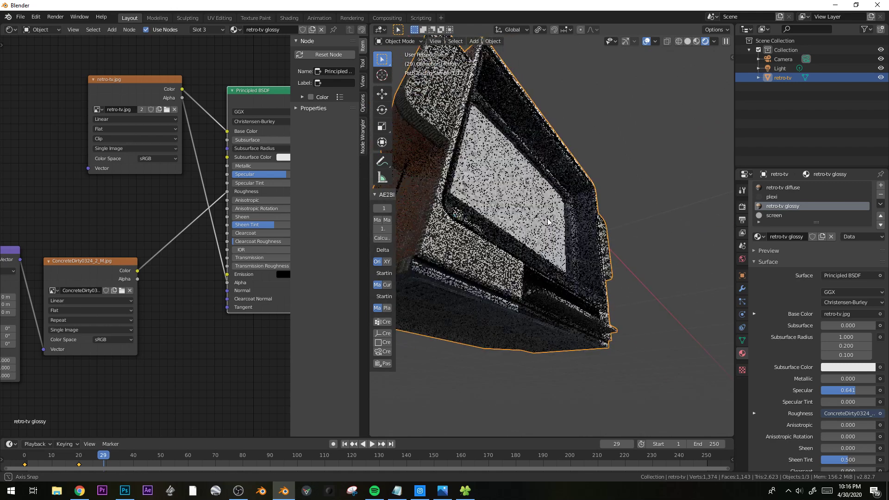
{"action": "middle_click_drag", "start_coordinate": [606, 237], "coordinate": [615, 236]}
{"action": "scroll", "coordinate": [630, 211], "scroll_direction": "down", "scroll_amount": 8}
{"action": "left_click", "coordinate": [667, 86]}
{"action": "key", "text": "g"}
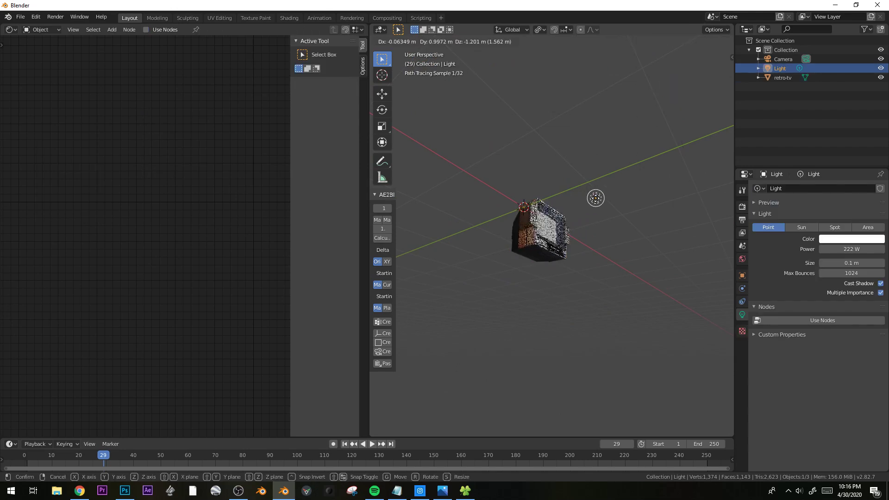
{"action": "left_click", "coordinate": [596, 197]}
Reposition the light in front of the TV in two moves, the last by 0.953 m X, -0.181 m Y and 0.67 m Z.
{"action": "scroll", "coordinate": [604, 271], "scroll_direction": "up", "scroll_amount": 8}
{"action": "middle_click_drag", "start_coordinate": [604, 271], "coordinate": [515, 288]}
{"action": "key", "text": "g"}
{"action": "left_click", "coordinate": [591, 248]}
{"action": "key", "text": "g"}
{"action": "left_click", "coordinate": [532, 209]}
{"action": "middle_click_drag", "start_coordinate": [533, 208], "coordinate": [558, 286]}
{"action": "scroll", "coordinate": [559, 286], "scroll_direction": "up", "scroll_amount": 2}
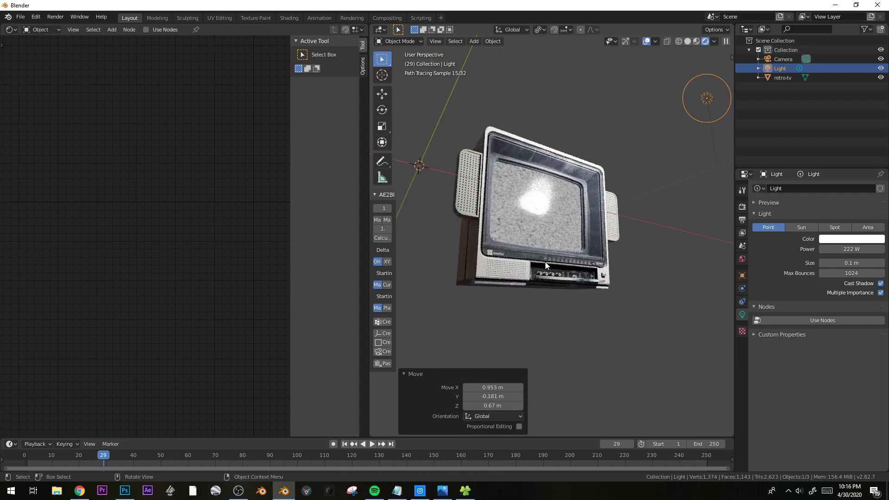
Select the TV and bring up the shader nodes of its plexi material.
{"action": "left_click", "coordinate": [579, 218]}
{"action": "key", "text": "alt+a"}
{"action": "left_click", "coordinate": [561, 215]}
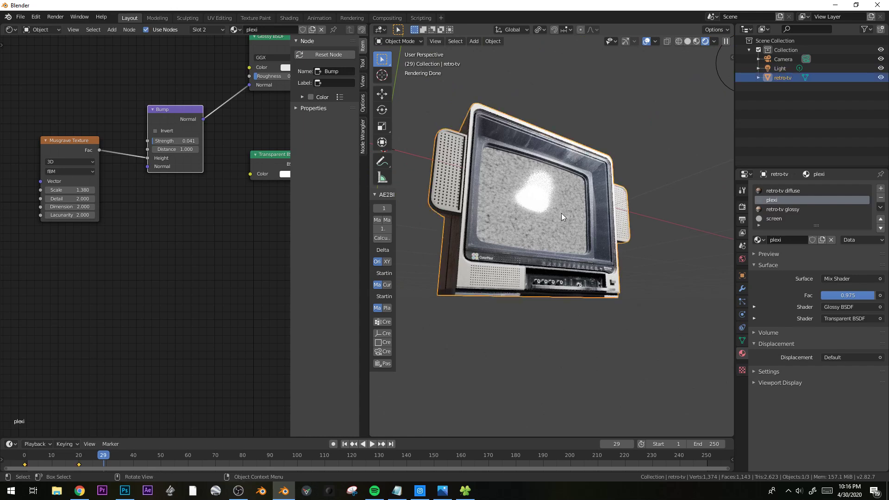
{"action": "middle_click_drag", "start_coordinate": [149, 263], "coordinate": [151, 284]}
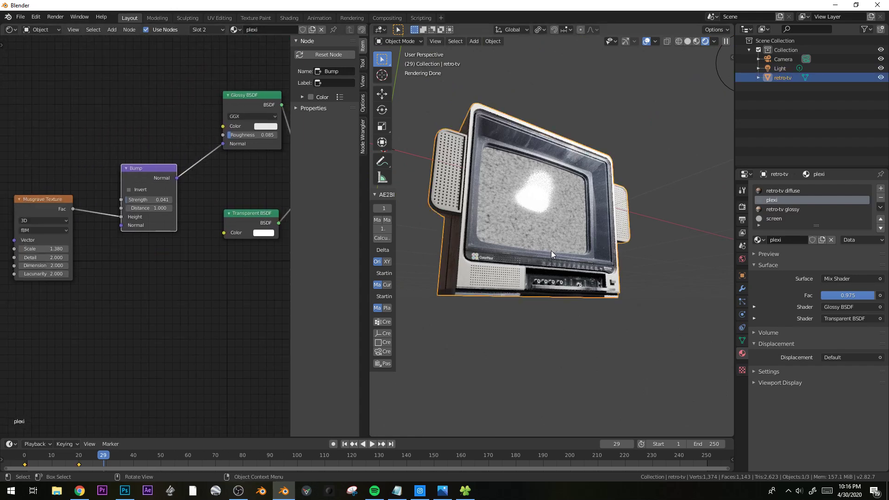
{"action": "middle_click_drag", "start_coordinate": [216, 290], "coordinate": [141, 325]}
{"action": "middle_click_drag", "start_coordinate": [219, 285], "coordinate": [189, 306]}
{"action": "middle_click_drag", "start_coordinate": [153, 220], "coordinate": [228, 247]}
Add a mapped Image Texture to the plexi Glossy BSDF and reroute its Color output to Roughness.
{"action": "left_click", "coordinate": [238, 173]}
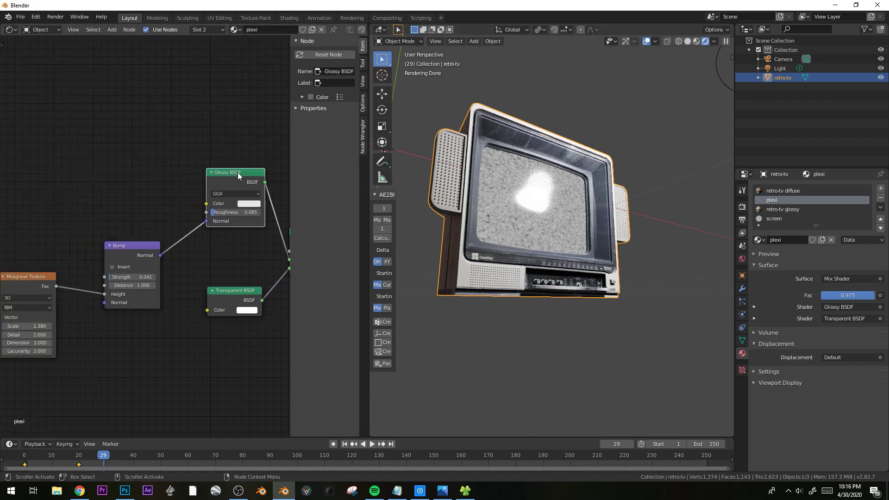
{"action": "key", "text": "ctrl+t"}
{"action": "key", "text": "g"}
{"action": "left_click", "coordinate": [117, 220]}
{"action": "middle_click_drag", "start_coordinate": [103, 233], "coordinate": [137, 249]}
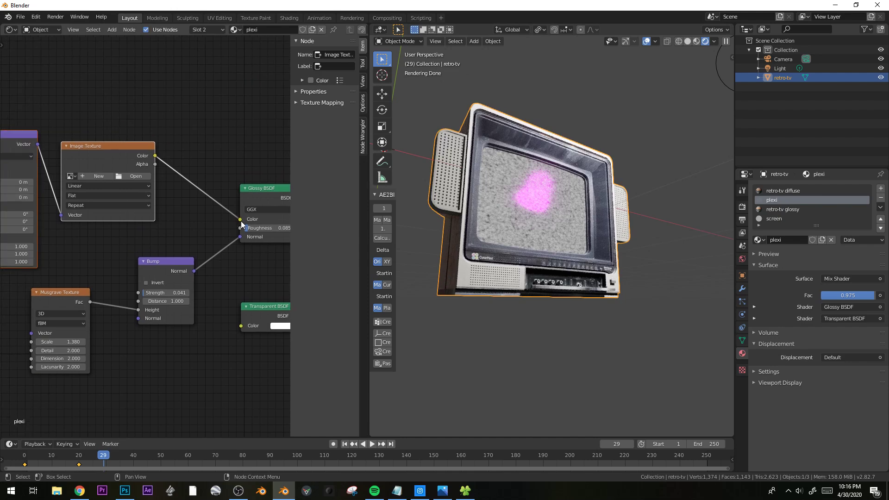
{"action": "left_click_drag", "start_coordinate": [240, 220], "coordinate": [238, 229]}
{"action": "middle_click_drag", "start_coordinate": [152, 242], "coordinate": [191, 258]}
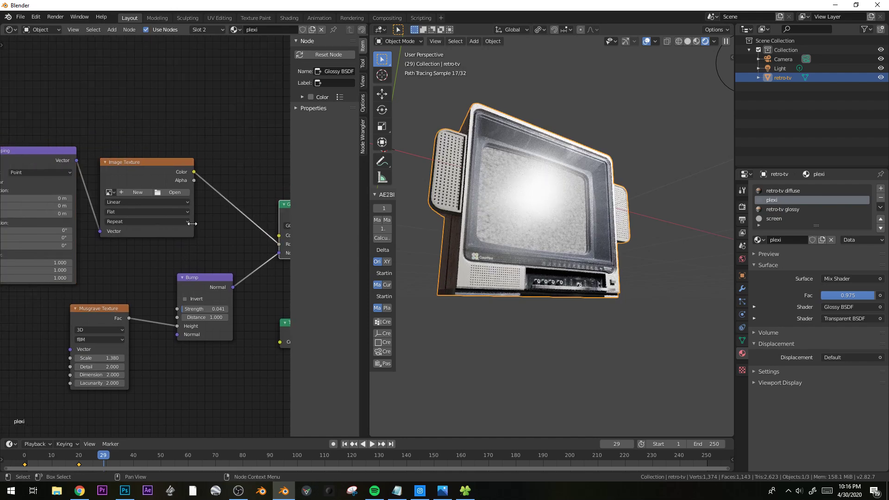
Load GrungemapsWeird0003_1_M.jpg from the textures folder into the plexi material's Image Texture node.
{"action": "left_click", "coordinate": [177, 194]}
{"action": "left_click", "coordinate": [30, 146]}
{"action": "scroll", "coordinate": [511, 293], "scroll_direction": "down", "scroll_amount": 10}
{"action": "scroll", "coordinate": [511, 293], "scroll_direction": "down", "scroll_amount": 8}
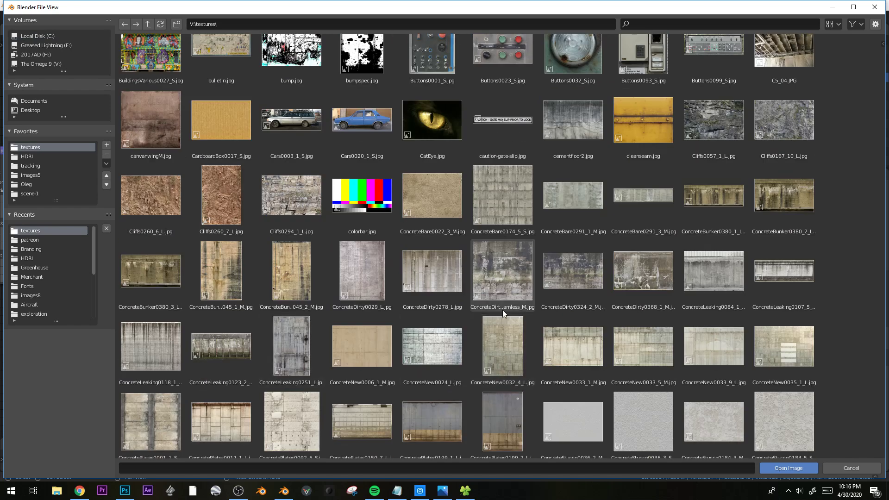
{"action": "scroll", "coordinate": [298, 326], "scroll_direction": "down", "scroll_amount": 5}
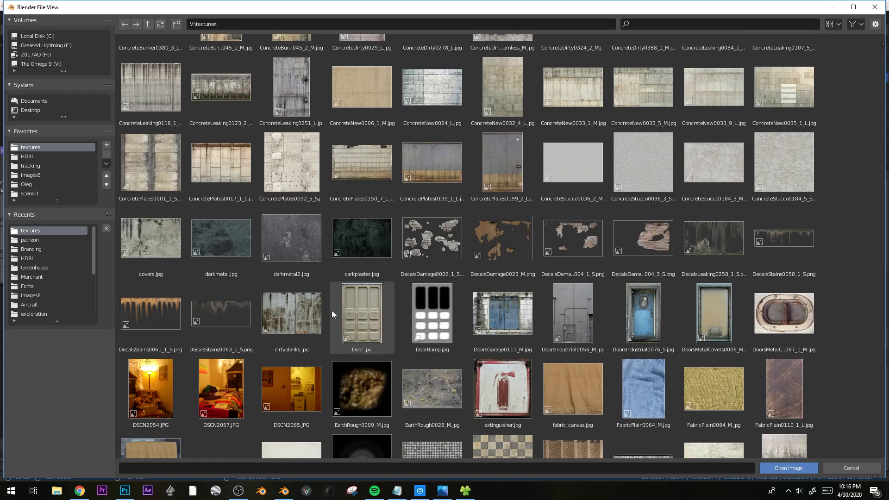
{"action": "scroll", "coordinate": [563, 335], "scroll_direction": "down", "scroll_amount": 9}
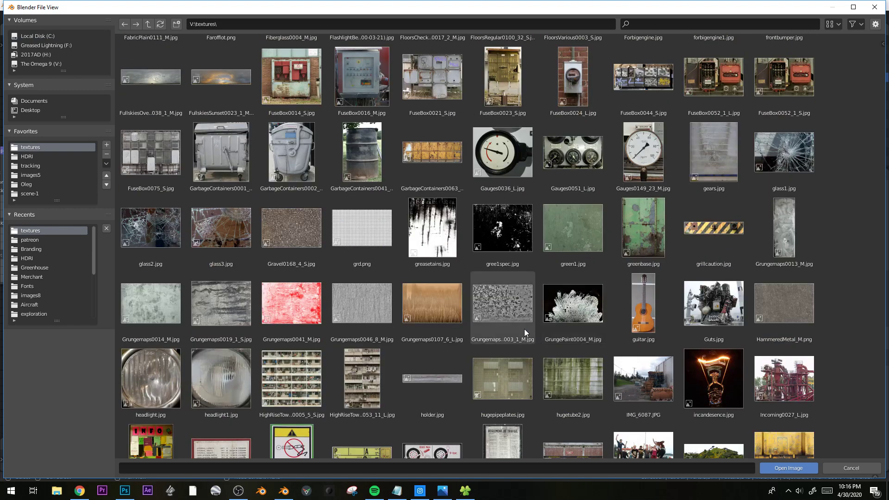
{"action": "double_click", "coordinate": [509, 305]}
Select only the linked plexi faces on the TV front and project their UVs from the front view.
{"action": "middle_click_drag", "start_coordinate": [558, 273], "coordinate": [562, 252]}
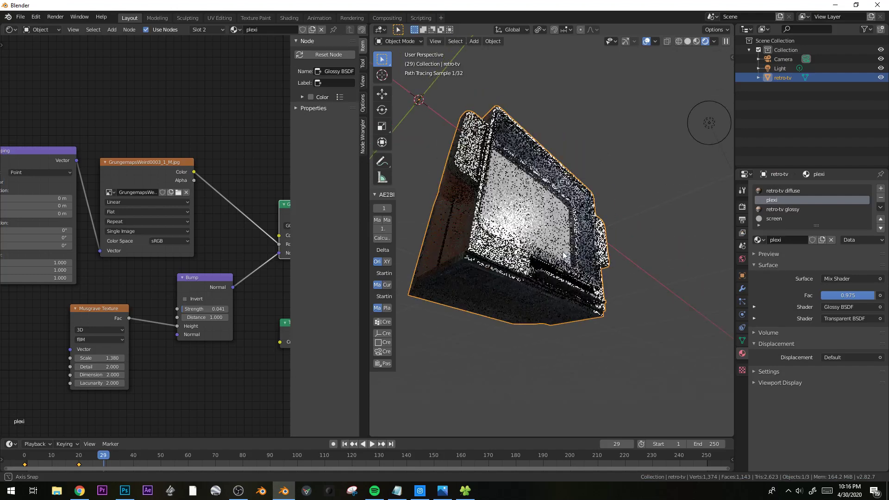
{"action": "key", "text": "KP_1"}
{"action": "key", "text": "Tab"}
{"action": "key", "text": "ctrl+l"}
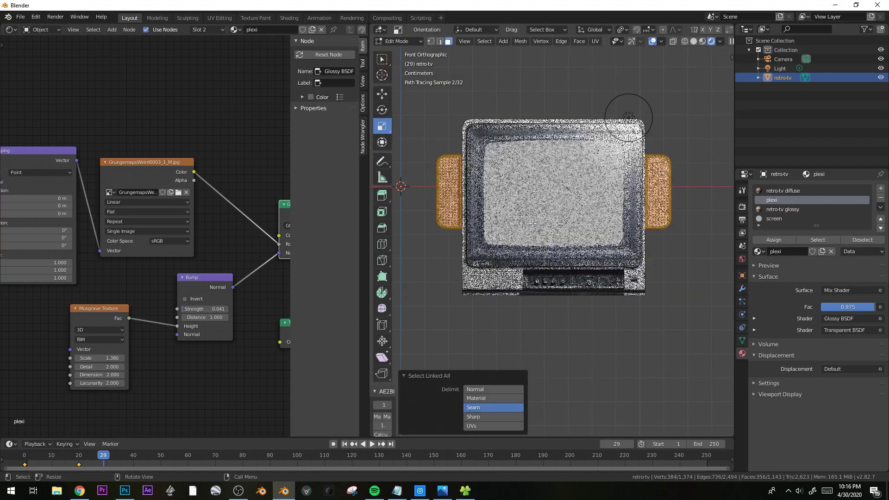
{"action": "left_click", "coordinate": [862, 240]}
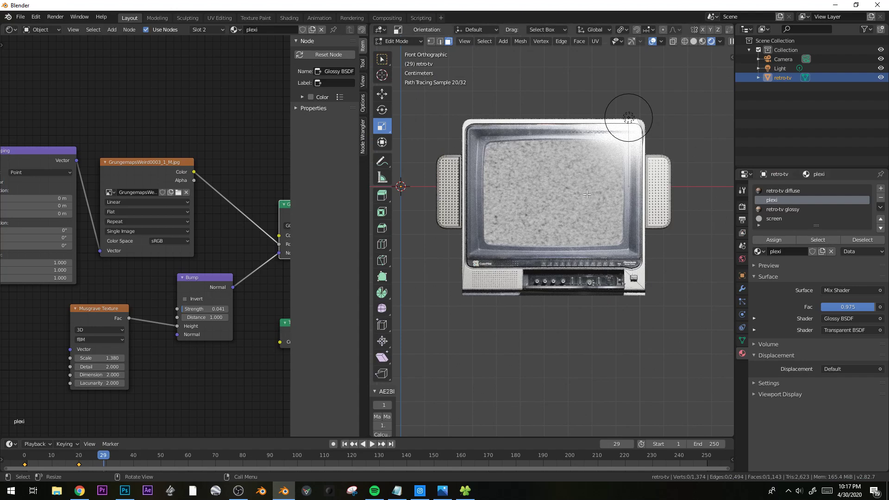
{"action": "left_click", "coordinate": [611, 196]}
{"action": "key", "text": "ctrl+l"}
{"action": "key", "text": "u"}
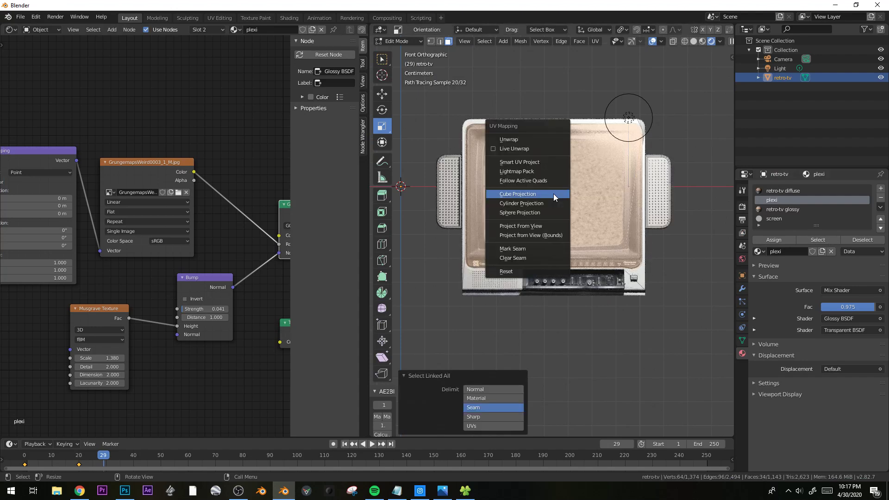
{"action": "left_click", "coordinate": [535, 231]}
{"action": "key", "text": "Tab"}
{"action": "middle_click_drag", "start_coordinate": [538, 234], "coordinate": [622, 245]}
Show the plexi faces in the UV Editor and enlarge and move their UVs over the grunge image.
{"action": "left_click", "coordinate": [10, 30]}
{"action": "left_click", "coordinate": [35, 70]}
{"action": "key", "text": "Tab"}
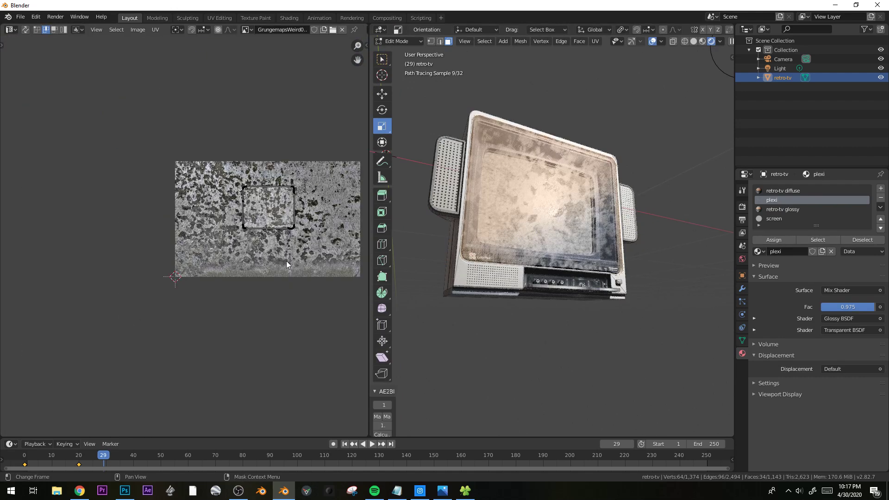
{"action": "key", "text": "a"}
{"action": "key", "text": "s"}
{"action": "left_click", "coordinate": [342, 333]}
{"action": "key", "text": "g"}
{"action": "left_click", "coordinate": [330, 346]}
Scale the plexi UVs along Y and shift them to fit within the grunge image.
{"action": "key", "text": "s"}
{"action": "key", "text": "y"}
{"action": "left_click", "coordinate": [294, 320]}
{"action": "key", "text": "g"}
{"action": "left_click", "coordinate": [290, 322]}
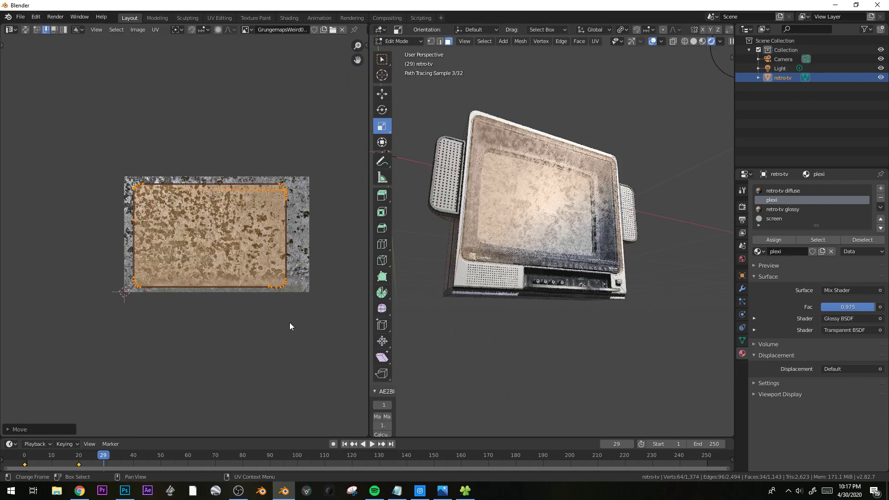
Leave mesh editing and save the project as retrotv.blend in the patreon folder.
{"action": "key", "text": "Tab"}
{"action": "middle_click_drag", "start_coordinate": [464, 296], "coordinate": [573, 245]}
{"action": "key", "text": "ctrl+s"}
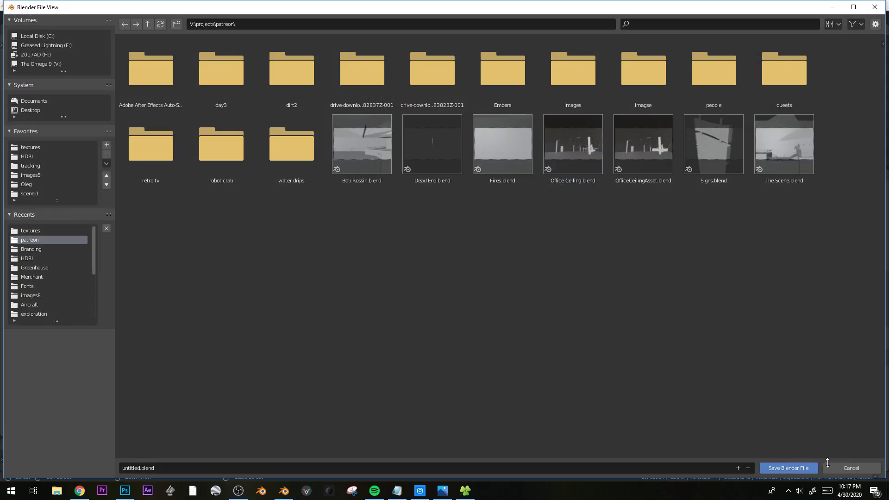
{"action": "left_click", "coordinate": [127, 468]}
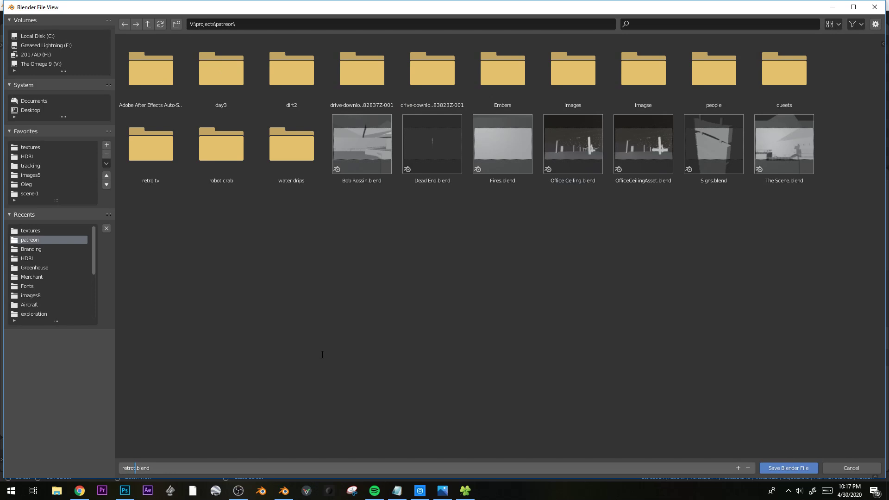
{"action": "type", "text": "retrotv"}
{"action": "key", "text": "Return"}
Replace the grunge image in the plexi material's image texture node with RustLeak0004_M.jpg from the textures folder.
{"action": "key", "text": "shift+F3"}
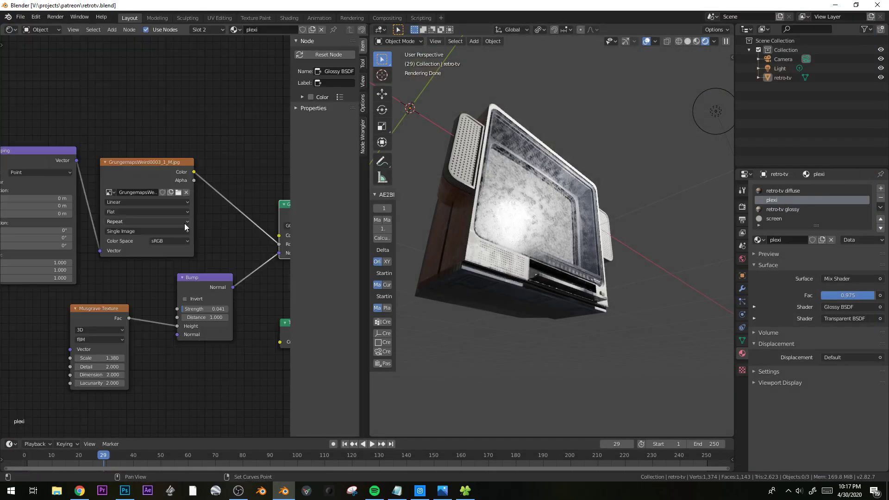
{"action": "middle_click_drag", "start_coordinate": [179, 208], "coordinate": [196, 184]}
{"action": "left_click", "coordinate": [195, 169]}
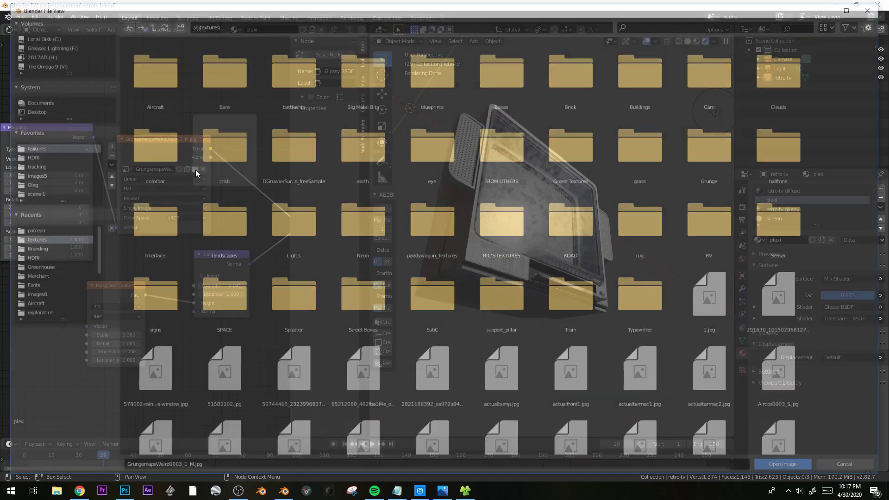
{"action": "left_click_drag", "start_coordinate": [882, 62], "coordinate": [862, 354]}
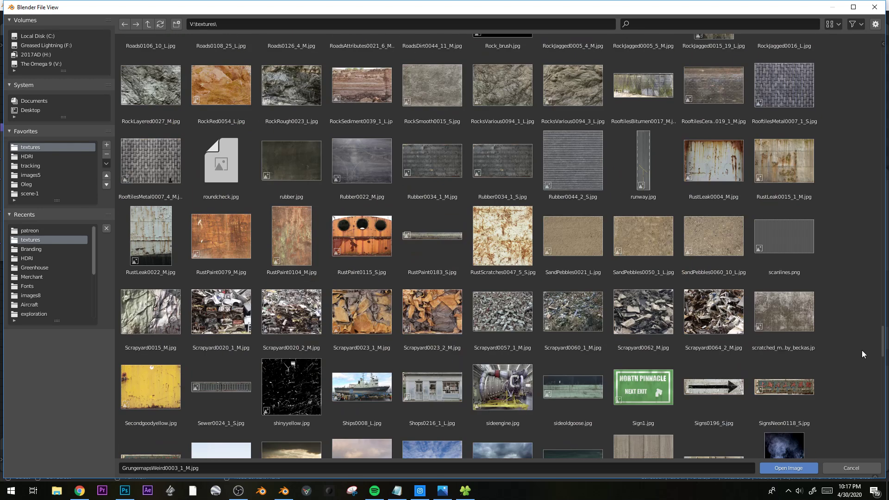
{"action": "scroll", "coordinate": [703, 144], "scroll_direction": "up", "scroll_amount": 1}
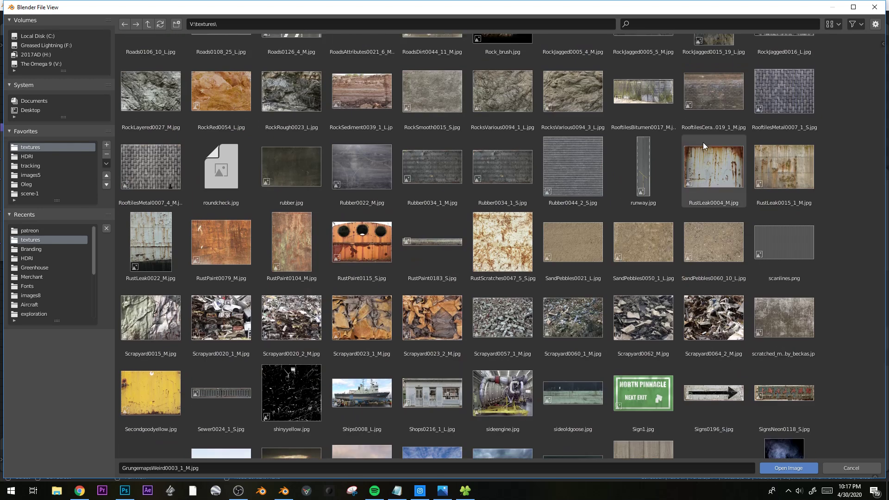
{"action": "double_click", "coordinate": [726, 180]}
Move the light up and away from the TV by about 0.57 m in X, 0.02 m in Y and 0.64 m in Z.
{"action": "middle_click_drag", "start_coordinate": [543, 257], "coordinate": [518, 274]}
{"action": "scroll", "coordinate": [642, 169], "scroll_direction": "down", "scroll_amount": 4}
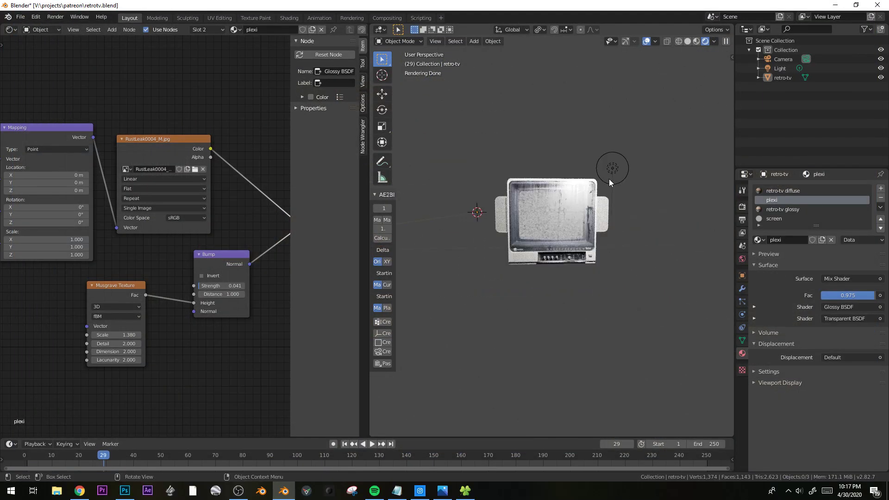
{"action": "left_click", "coordinate": [610, 179]}
{"action": "key", "text": "g"}
{"action": "left_click", "coordinate": [700, 76]}
{"action": "middle_click_drag", "start_coordinate": [543, 244], "coordinate": [585, 229]}
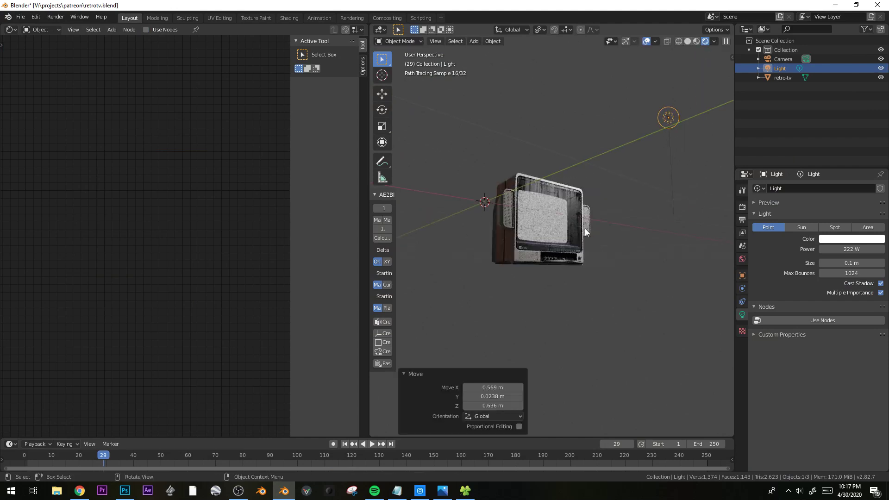
{"action": "scroll", "coordinate": [700, 140], "scroll_direction": "up", "scroll_amount": 3}
{"action": "middle_click_drag", "start_coordinate": [700, 141], "coordinate": [677, 146]}
Insert a ColorRamp node between the rust leak image and the Glossy BSDF roughness in the TV's plexi material.
{"action": "left_click", "coordinate": [557, 196]}
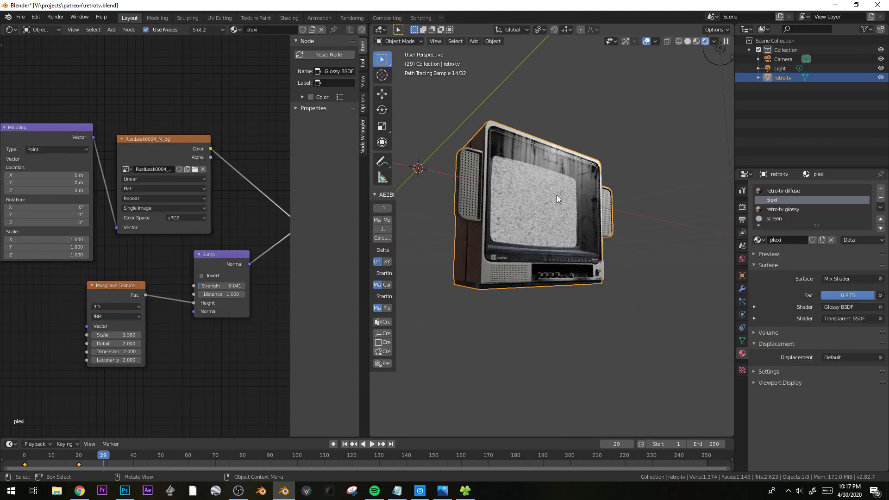
{"action": "middle_click_drag", "start_coordinate": [158, 360], "coordinate": [98, 383]}
{"action": "key", "text": "shift+a"}
{"action": "mouse_move", "coordinate": [160, 184]}
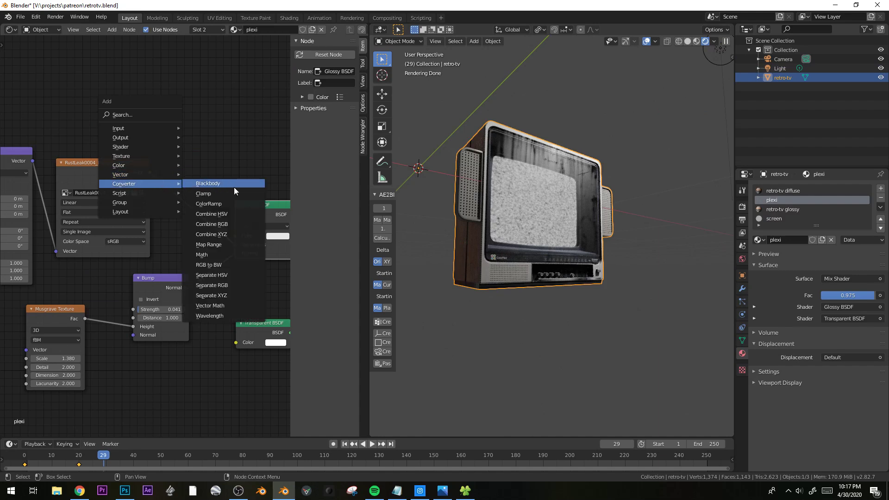
{"action": "left_click", "coordinate": [234, 187]}
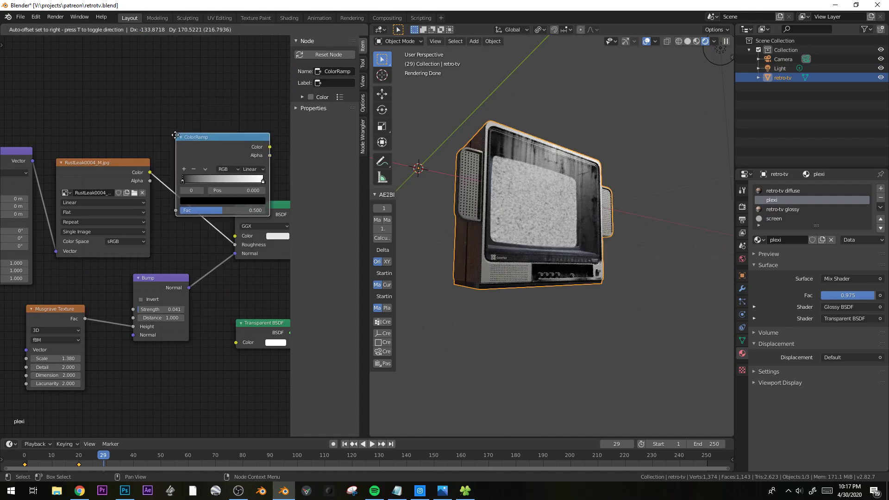
{"action": "left_click", "coordinate": [180, 138]}
Darken the color ramp's white end stop to a grey with a value of 0.661 at position 1.000.
{"action": "left_click_drag", "start_coordinate": [269, 182], "coordinate": [201, 183]}
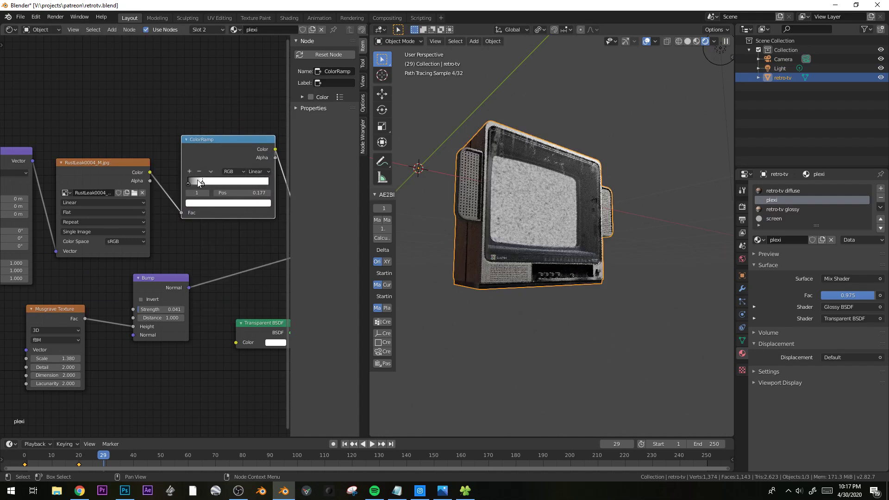
{"action": "left_click", "coordinate": [221, 204]}
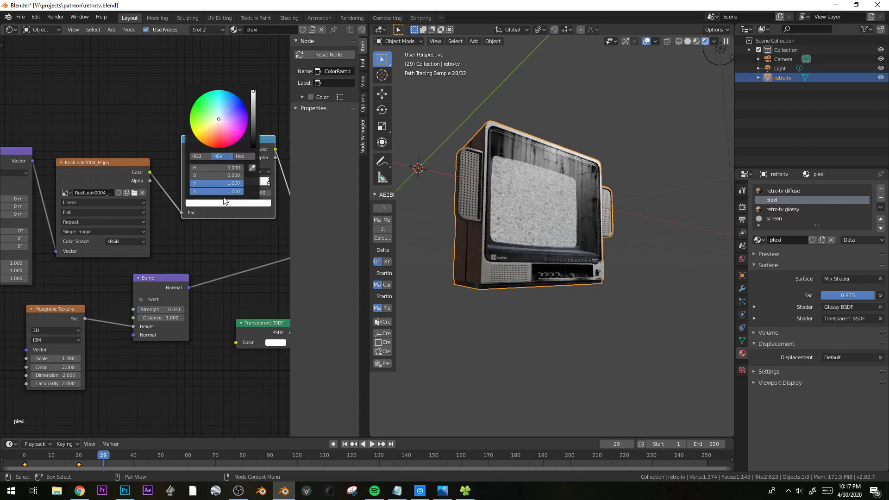
{"action": "mouse_move", "coordinate": [253, 103]}
{"action": "left_mouse_down"}
{"action": "mouse_move", "coordinate": [254, 126]}
{"action": "mouse_move", "coordinate": [254, 112]}
{"action": "left_mouse_up"}
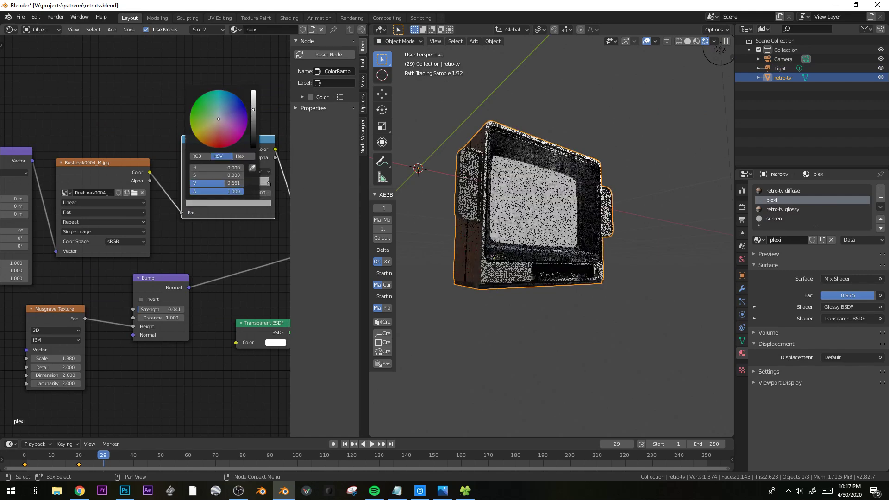
{"action": "middle_click_drag", "start_coordinate": [429, 174], "coordinate": [615, 213]}
{"action": "left_click", "coordinate": [615, 213]}
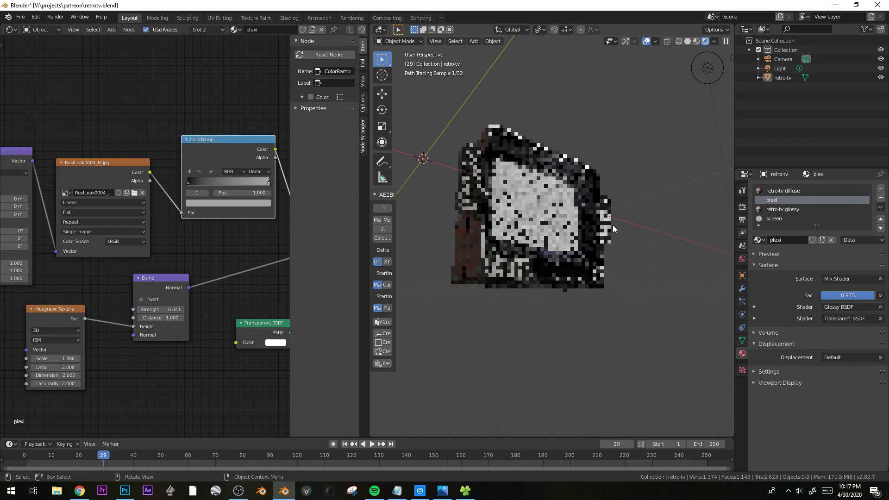
Inspect the TV's front in front view, and examine its control recess up close with material preview shading.
{"action": "mouse_move", "coordinate": [597, 244]}
{"action": "middle_mouse_down"}
{"action": "mouse_move", "coordinate": [554, 282]}
{"action": "mouse_move", "coordinate": [609, 325]}
{"action": "mouse_move", "coordinate": [599, 295]}
{"action": "mouse_move", "coordinate": [637, 310]}
{"action": "mouse_move", "coordinate": [625, 329]}
{"action": "middle_mouse_up"}
{"action": "scroll", "coordinate": [598, 328], "scroll_direction": "up", "scroll_amount": 3}
{"action": "key", "text": "KP_1"}
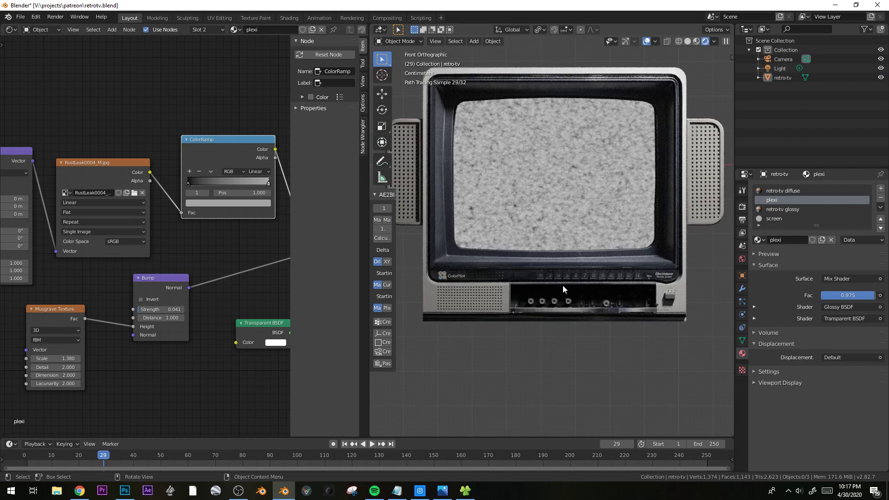
{"action": "key", "text": "Tab"}
{"action": "middle_click_drag", "start_coordinate": [554, 344], "coordinate": [592, 306]}
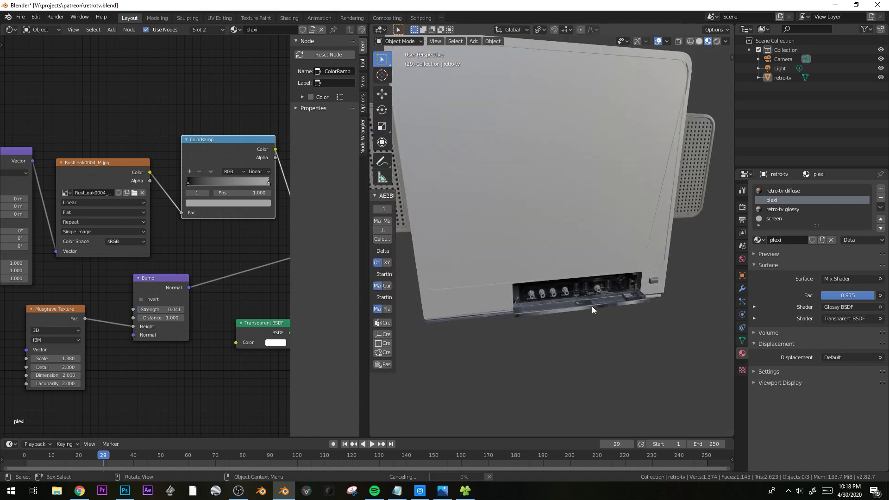
{"action": "scroll", "coordinate": [626, 285], "scroll_direction": "up", "scroll_amount": 2}
{"action": "key", "text": "Tab"}
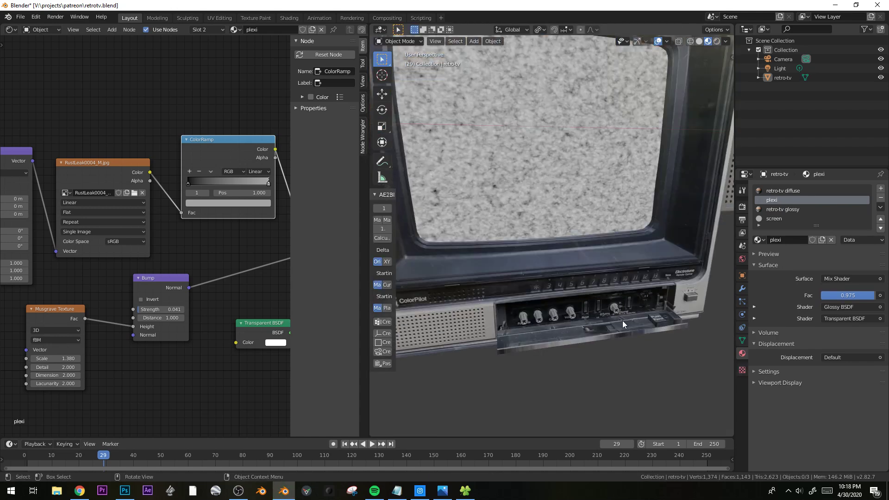
{"action": "scroll", "coordinate": [620, 321], "scroll_direction": "down", "scroll_amount": 4}
{"action": "middle_click_drag", "start_coordinate": [551, 320], "coordinate": [554, 263]}
{"action": "scroll", "coordinate": [602, 264], "scroll_direction": "down", "scroll_amount": 4}
Lower the edge where the underside of the TV's rear housing meets the back panel, moving it along Z.
{"action": "key", "text": "Tab"}
{"action": "left_click", "coordinate": [562, 150]}
{"action": "key", "text": "2"}
{"action": "key", "text": "alt+z"}
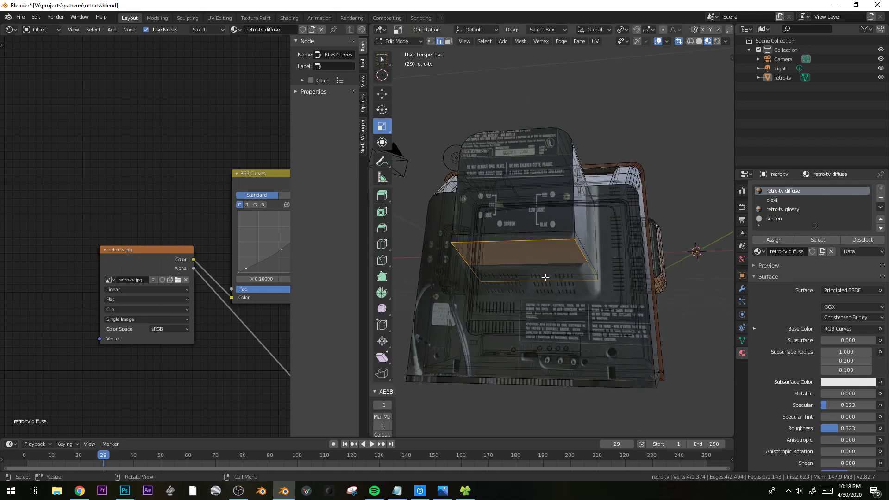
{"action": "key", "text": "alt+z"}
{"action": "key", "text": "g"}
{"action": "key", "text": "z"}
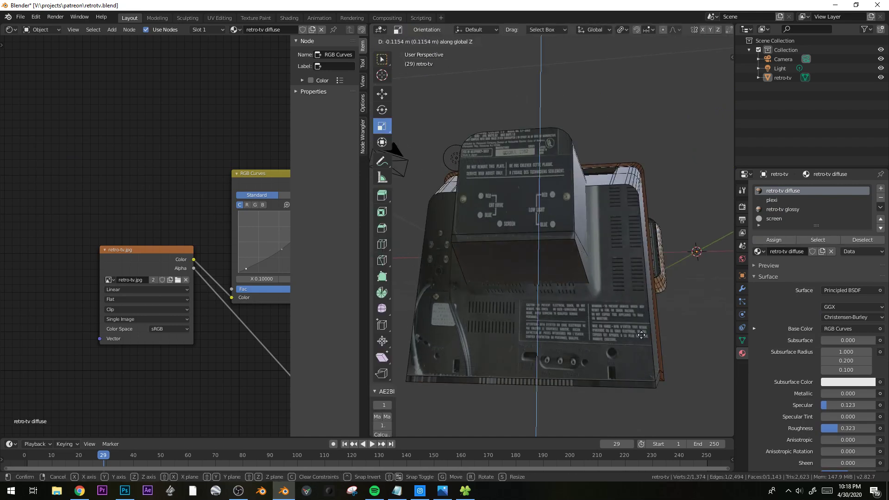
{"action": "left_click", "coordinate": [634, 360]}
Select two opposite lower edges of the rear housing and adjust them with an X-axis scale and Shrink/Fatten.
{"action": "left_click", "coordinate": [576, 250]}
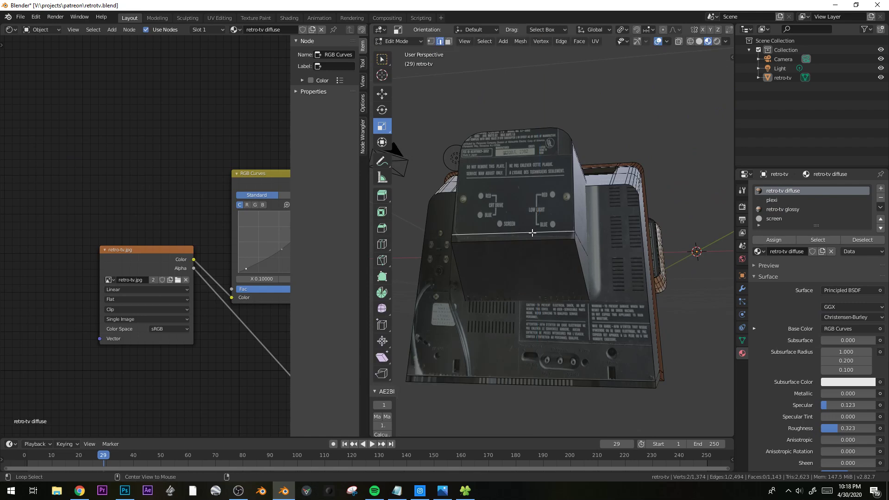
{"action": "middle_click_drag", "start_coordinate": [472, 264], "coordinate": [499, 277]}
{"action": "left_click", "coordinate": [534, 262], "text": "shift"}
{"action": "key", "text": "s"}
{"action": "key", "text": "x"}
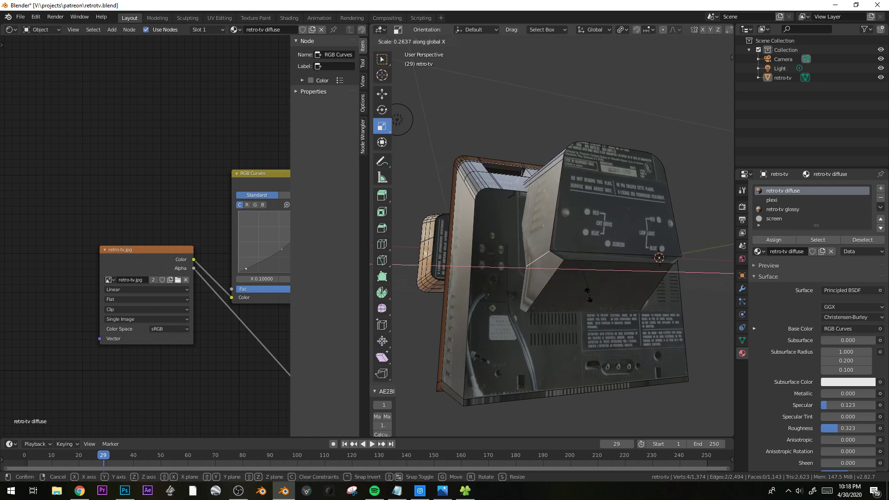
{"action": "left_click", "coordinate": [590, 295]}
{"action": "key", "text": "alt+z"}
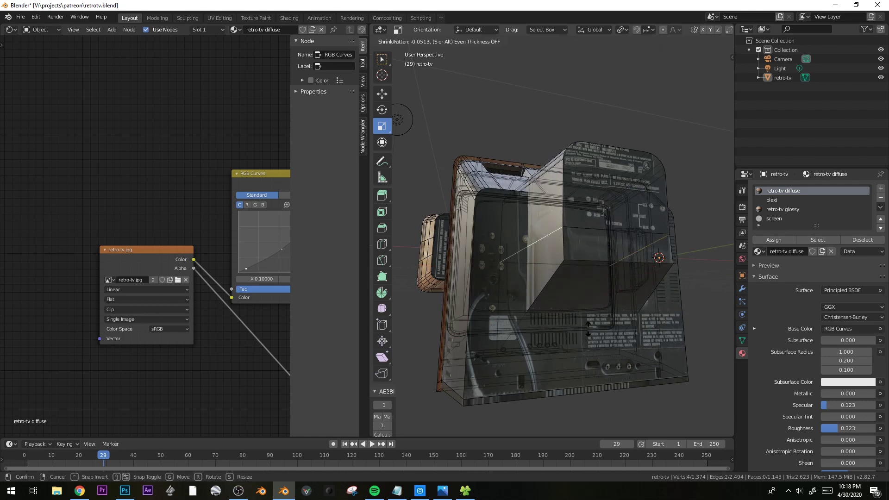
{"action": "left_click", "coordinate": [635, 278]}
Round the edges of the TV's rear housing with a bevel and check the shape in Object Mode.
{"action": "key", "text": "Tab"}
{"action": "middle_click_drag", "start_coordinate": [635, 278], "coordinate": [587, 303]}
{"action": "middle_click_drag", "start_coordinate": [484, 301], "coordinate": [614, 327]}
{"action": "key", "text": "Tab"}
{"action": "key", "text": "alt+z"}
{"action": "middle_click_drag", "start_coordinate": [493, 283], "coordinate": [573, 280]}
{"action": "left_click", "coordinate": [598, 290]}
{"action": "key", "text": "Tab"}
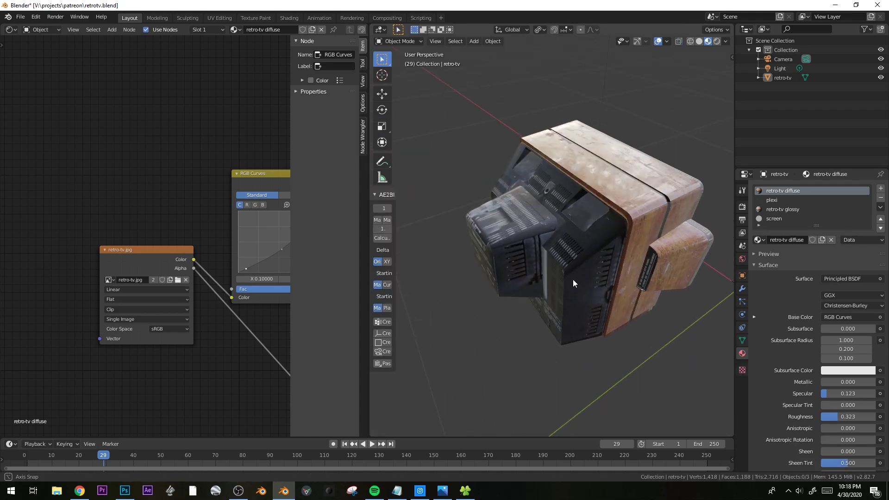
Bevel the selected chain of edges on the TV casing.
{"action": "key", "text": "Tab"}
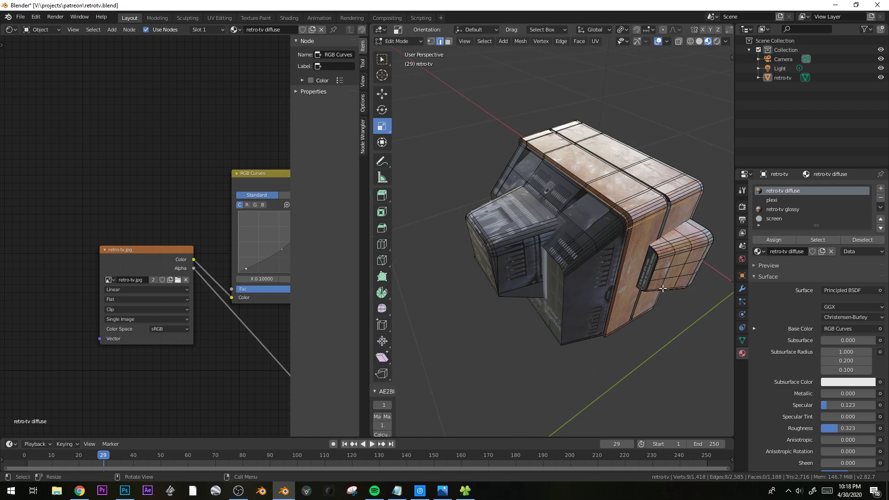
{"action": "middle_click_drag", "start_coordinate": [627, 244], "coordinate": [543, 251]}
{"action": "key", "text": "ctrl+b"}
{"action": "left_click", "coordinate": [636, 275]}
{"action": "key", "text": "Tab"}
{"action": "key", "text": "Tab"}
Bevel the outer edge around the TV's front frame with 3 segments and a width of about 0.01 m.
{"action": "middle_click_drag", "start_coordinate": [553, 172], "coordinate": [617, 211]}
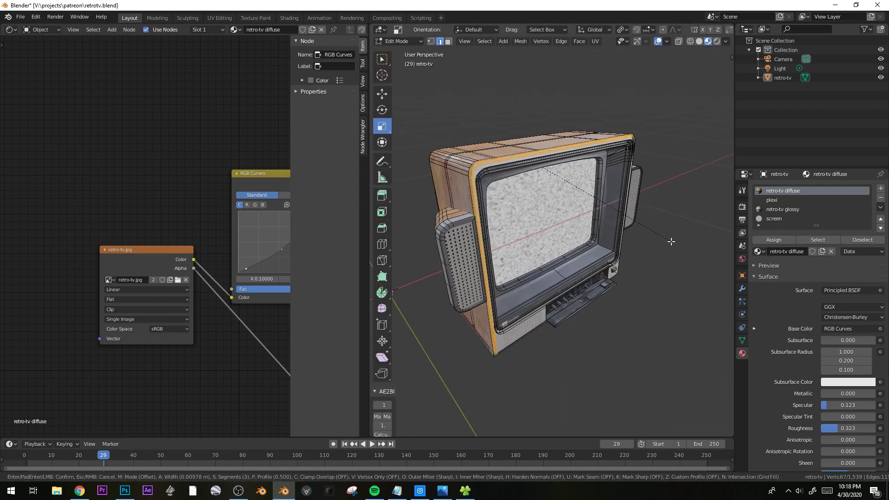
{"action": "left_click", "coordinate": [671, 242]}
{"action": "key", "text": "Tab"}
{"action": "middle_click_drag", "start_coordinate": [633, 238], "coordinate": [653, 231]}
Try adding two loop cuts around the side speaker.
{"action": "key", "text": "Tab"}
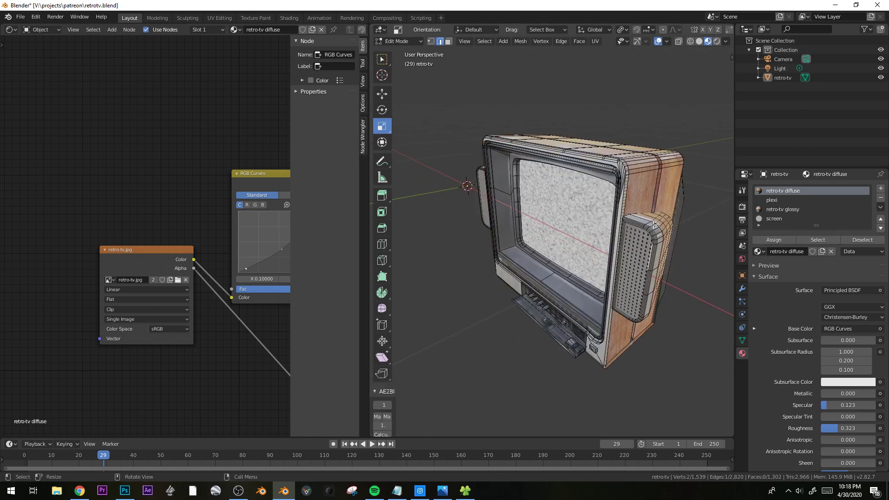
{"action": "middle_click_drag", "start_coordinate": [673, 273], "coordinate": [603, 274]}
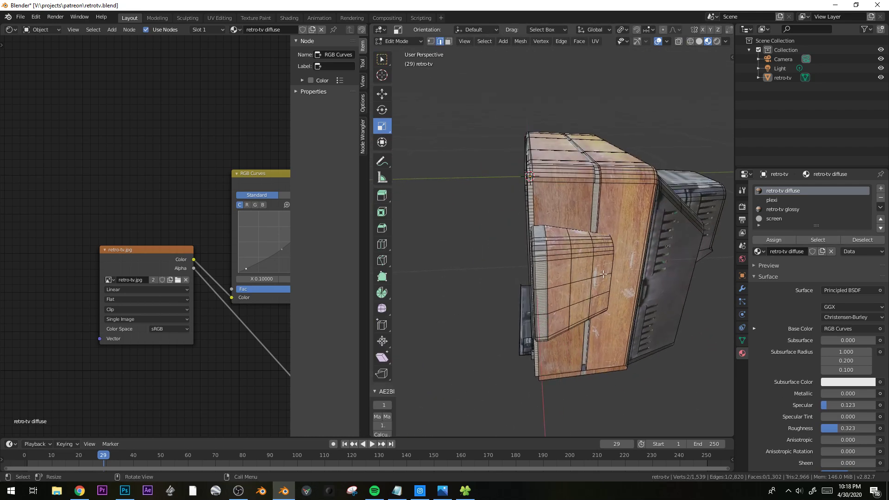
{"action": "right_click", "coordinate": [539, 244]}
{"action": "key", "text": "s"}
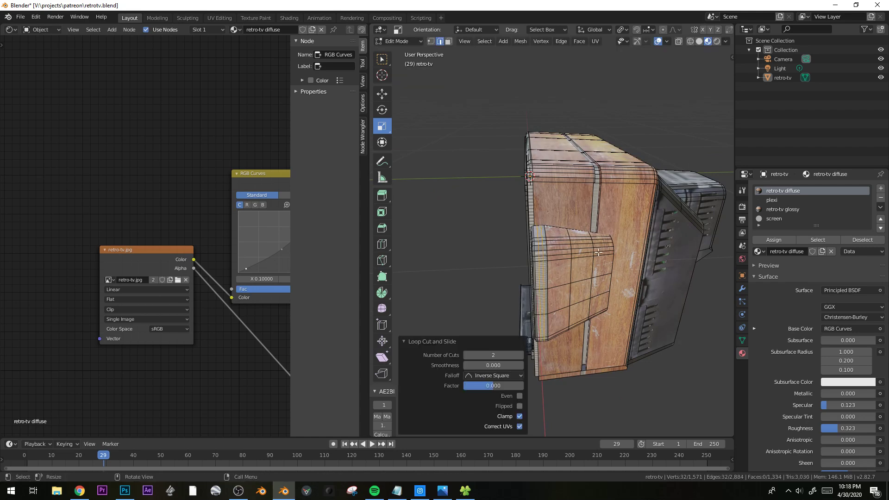
{"action": "middle_click_drag", "start_coordinate": [598, 252], "coordinate": [621, 263]}
{"action": "key", "text": "Tab"}
Examine the TV's front details up close, including the logos, speaker grille, channel numbers and control recess.
{"action": "scroll", "coordinate": [465, 321], "scroll_direction": "up", "scroll_amount": 4}
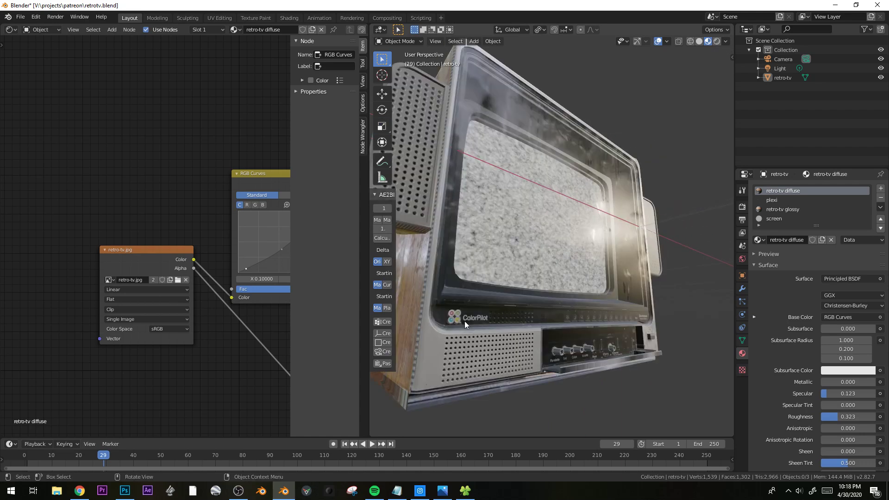
{"action": "key", "text": "Tab"}
{"action": "middle_click_drag", "start_coordinate": [465, 321], "coordinate": [493, 305]}
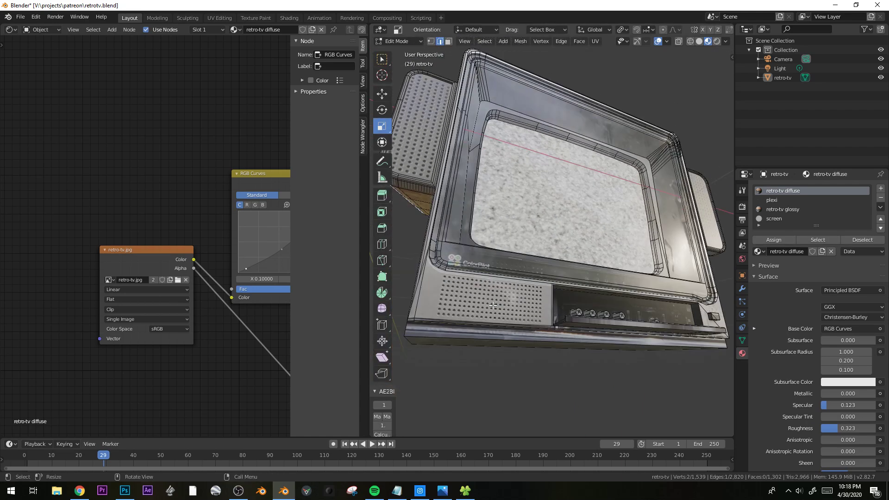
{"action": "key", "text": "KP_1"}
{"action": "scroll", "coordinate": [554, 268], "scroll_direction": "up", "scroll_amount": 5}
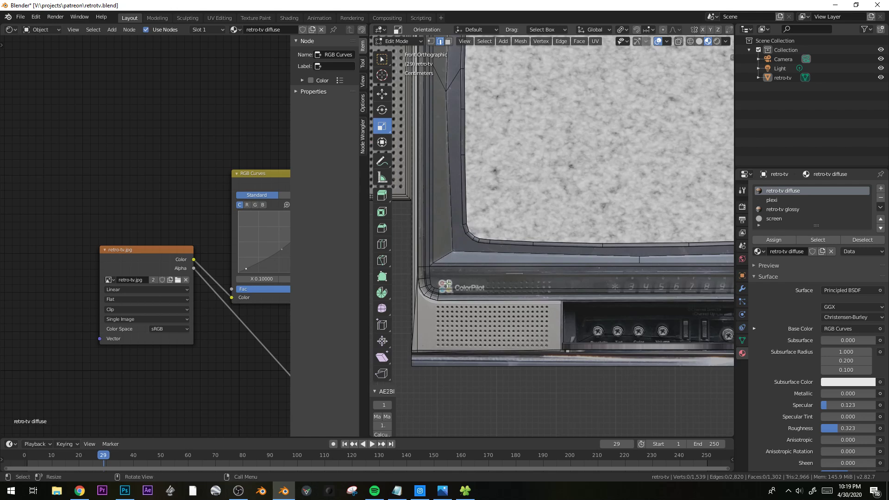
{"action": "key", "text": "Tab"}
{"action": "middle_click_drag", "start_coordinate": [582, 300], "coordinate": [501, 268], "text": "shift"}
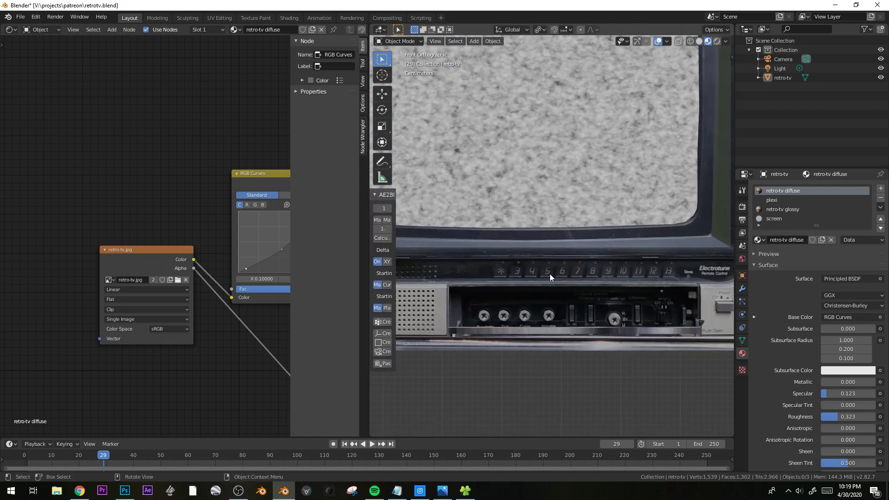
{"action": "scroll", "coordinate": [603, 280], "scroll_direction": "down", "scroll_amount": 1}
{"action": "middle_click_drag", "start_coordinate": [641, 271], "coordinate": [564, 274], "text": "shift"}
{"action": "scroll", "coordinate": [634, 275], "scroll_direction": "up", "scroll_amount": 2}
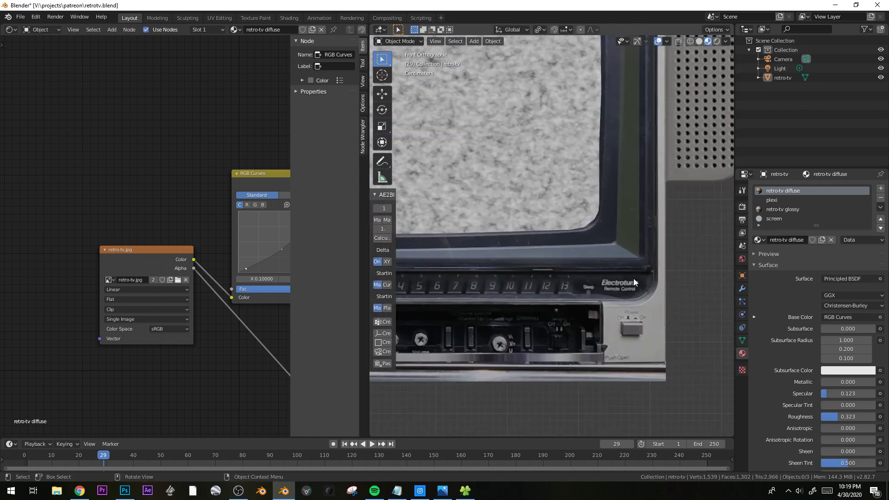
{"action": "scroll", "coordinate": [628, 316], "scroll_direction": "down", "scroll_amount": 3}
{"action": "middle_click_drag", "start_coordinate": [526, 310], "coordinate": [621, 373], "text": "shift"}
{"action": "scroll", "coordinate": [606, 360], "scroll_direction": "down", "scroll_amount": 1}
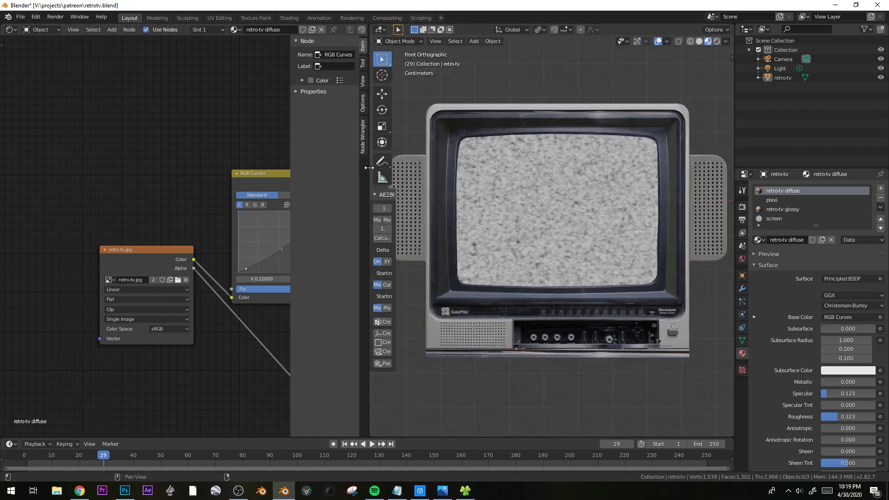
Widen the 3D viewport and show the TV from an angle with rendered shading.
{"action": "left_click_drag", "start_coordinate": [369, 168], "coordinate": [306, 175]}
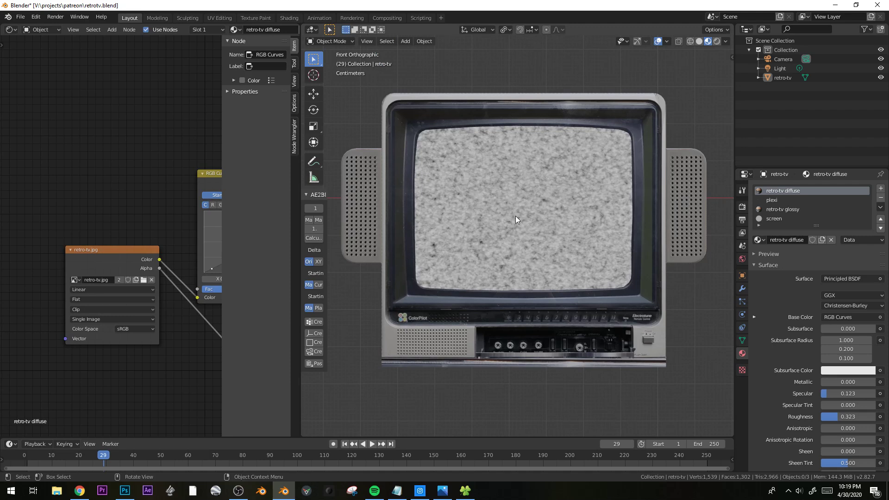
{"action": "mouse_move", "coordinate": [512, 269]}
{"action": "middle_mouse_down"}
{"action": "mouse_move", "coordinate": [550, 225]}
{"action": "mouse_move", "coordinate": [543, 287]}
{"action": "mouse_move", "coordinate": [560, 237]}
{"action": "middle_mouse_up"}
{"action": "key", "text": "z"}
{"action": "left_click", "coordinate": [566, 200]}
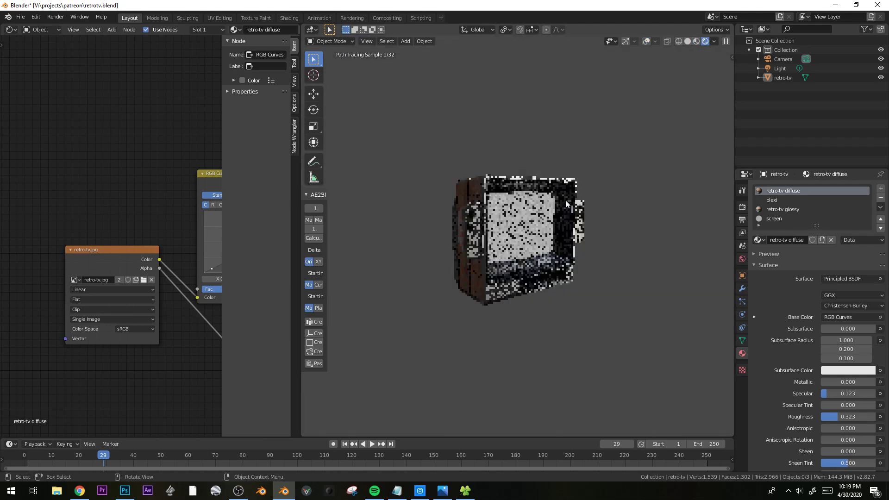
Set the Noise Texture scale to 183 in the TV's screen material for a finer static pattern.
{"action": "left_click", "coordinate": [774, 219]}
{"action": "key", "text": "Home"}
{"action": "middle_click_drag", "start_coordinate": [133, 312], "coordinate": [53, 333]}
{"action": "left_click_drag", "start_coordinate": [183, 277], "coordinate": [148, 274]}
{"action": "middle_click_drag", "start_coordinate": [459, 300], "coordinate": [494, 278]}
{"action": "scroll", "coordinate": [509, 283], "scroll_direction": "up", "scroll_amount": 2}
{"action": "middle_click_drag", "start_coordinate": [64, 372], "coordinate": [132, 364]}
{"action": "middle_click_drag", "start_coordinate": [16, 305], "coordinate": [99, 303]}
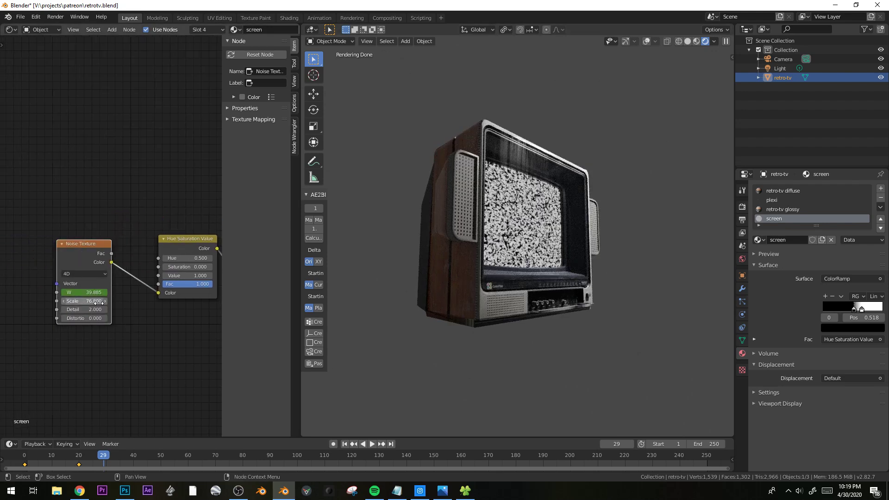
{"action": "left_click_drag", "start_coordinate": [84, 303], "coordinate": [120, 303]}
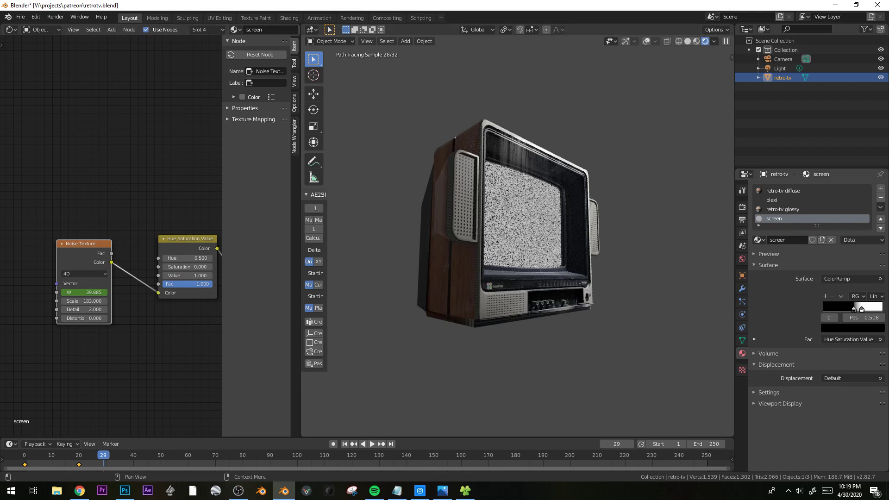
{"action": "middle_click_drag", "start_coordinate": [603, 291], "coordinate": [564, 369]}
{"action": "left_click", "coordinate": [531, 327]}
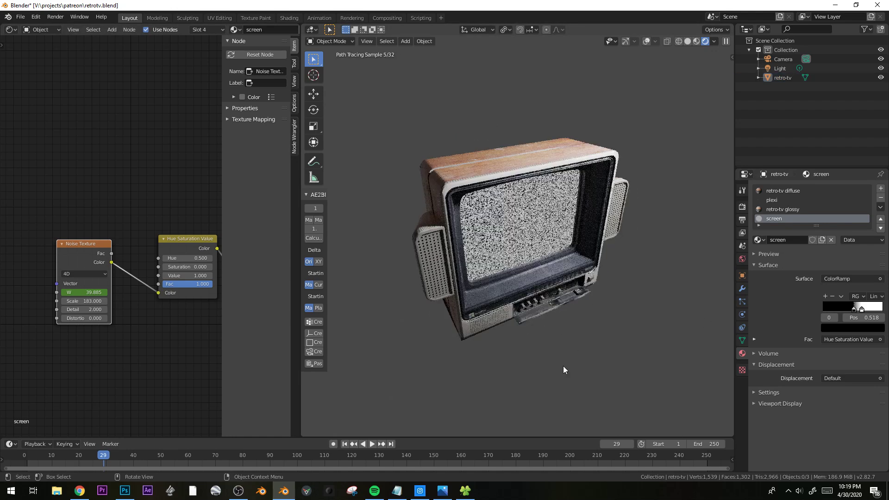
Try tinting the static pale blue with a Multiply mix node at factor 1.000 between the Hue Saturation Value and ColorRamp nodes.
{"action": "middle_click_drag", "start_coordinate": [181, 338], "coordinate": [84, 362]}
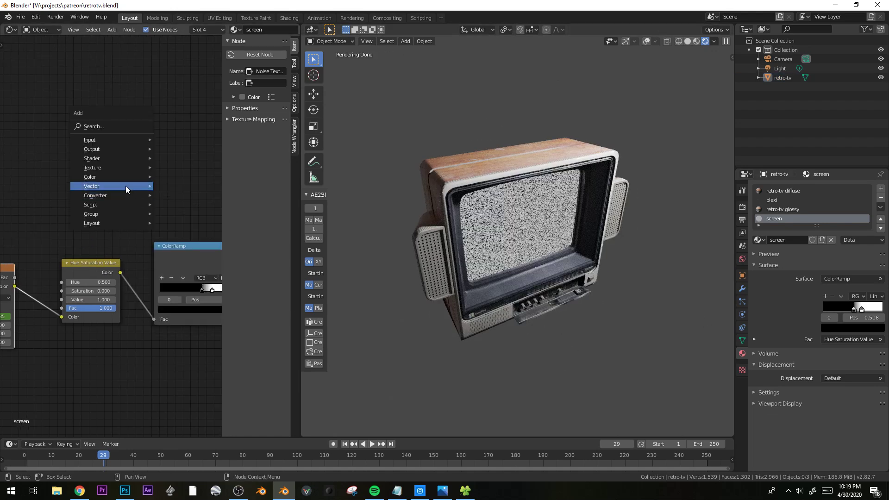
{"action": "left_click", "coordinate": [183, 227]}
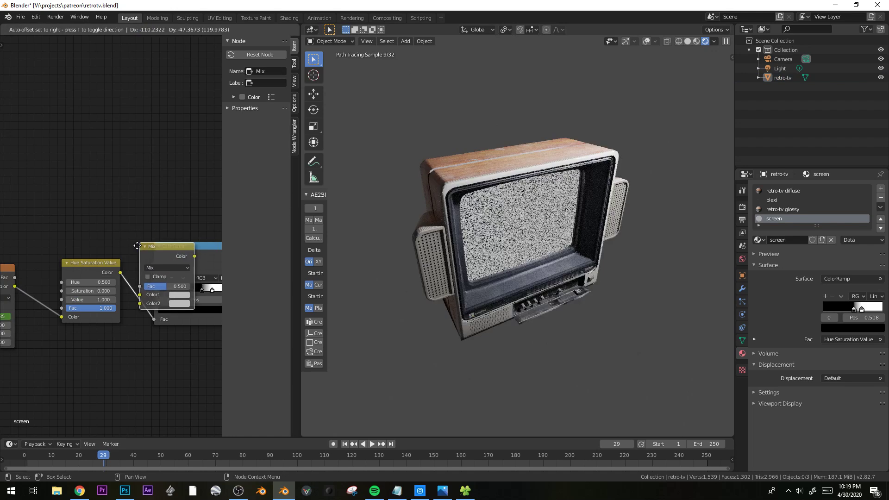
{"action": "left_click", "coordinate": [155, 314]}
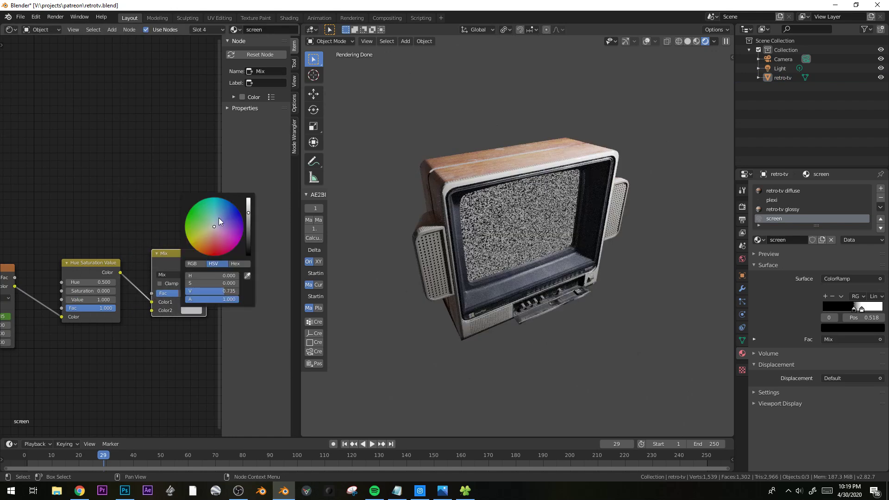
{"action": "left_click", "coordinate": [218, 218]}
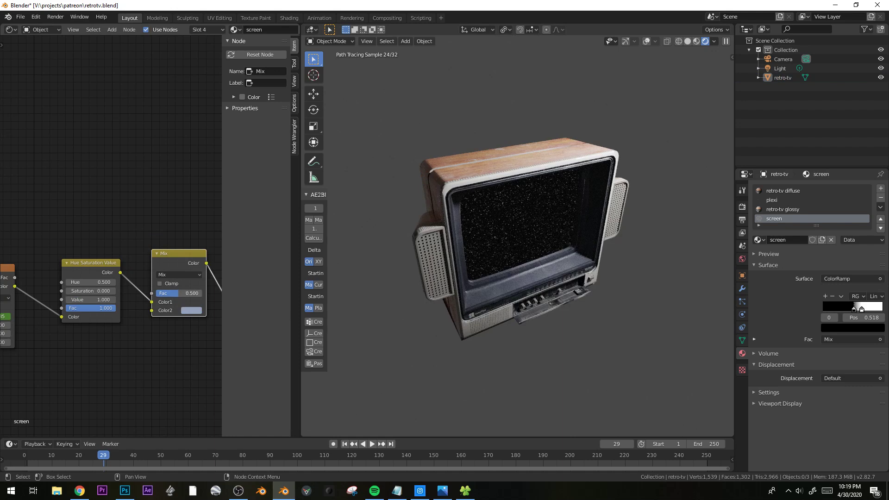
{"action": "left_click", "coordinate": [180, 274]}
{"action": "left_click", "coordinate": [181, 304]}
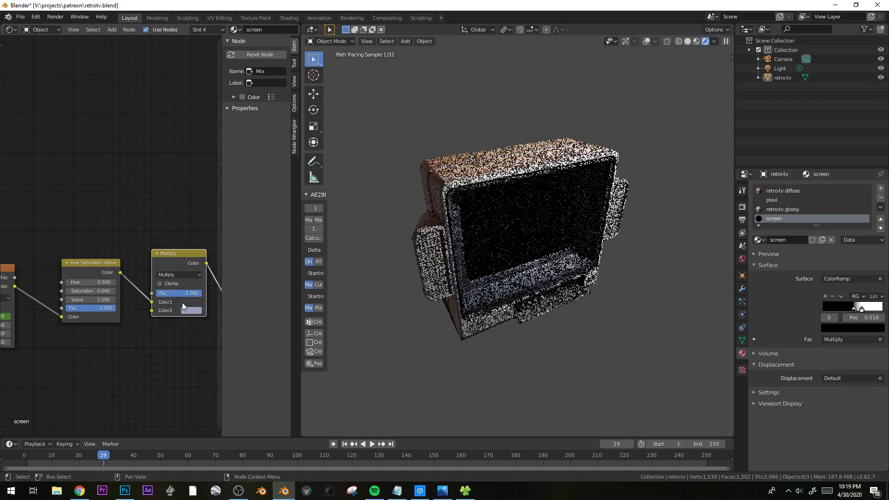
Remove the Multiply node from the screen material while keeping the Hue Saturation Value node linked to the ColorRamp.
{"action": "middle_click_drag", "start_coordinate": [159, 374], "coordinate": [61, 384]}
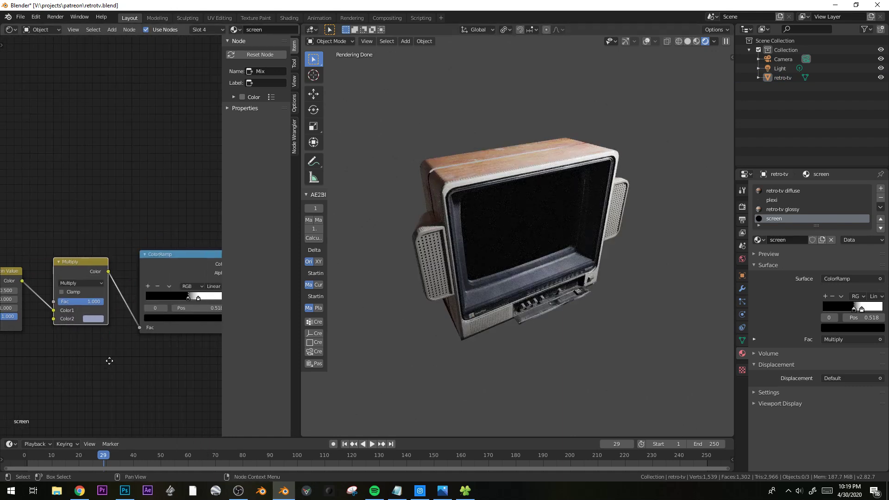
{"action": "middle_click_drag", "start_coordinate": [103, 360], "coordinate": [182, 362]}
{"action": "scroll", "coordinate": [182, 363], "scroll_direction": "down", "scroll_amount": 3}
{"action": "middle_click_drag", "start_coordinate": [96, 351], "coordinate": [218, 360]}
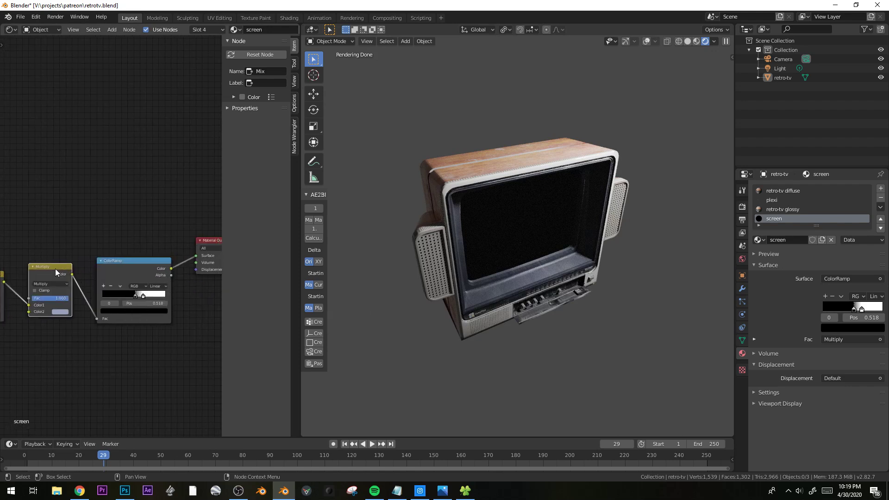
{"action": "key", "text": "ctrl+x"}
{"action": "scroll", "coordinate": [132, 335], "scroll_direction": "down", "scroll_amount": 2}
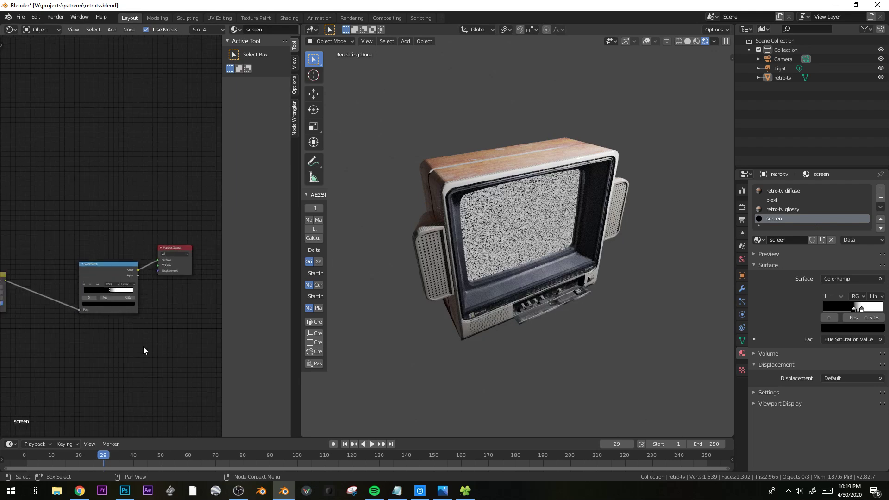
{"action": "scroll", "coordinate": [144, 346], "scroll_direction": "down", "scroll_amount": 1}
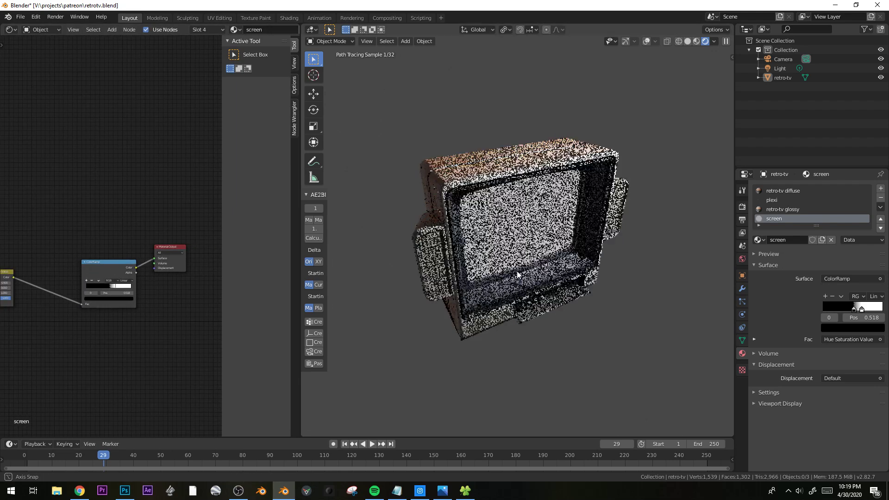